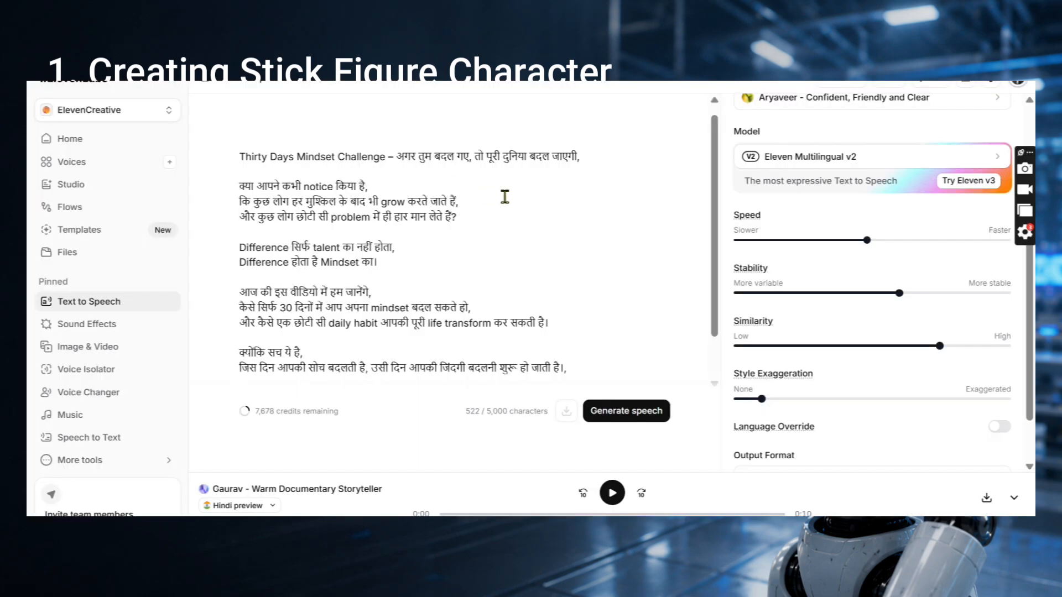
Step: Undo the last edit, then play the Filmora preview from clip 4 near 00:14
key(ctrl+z)
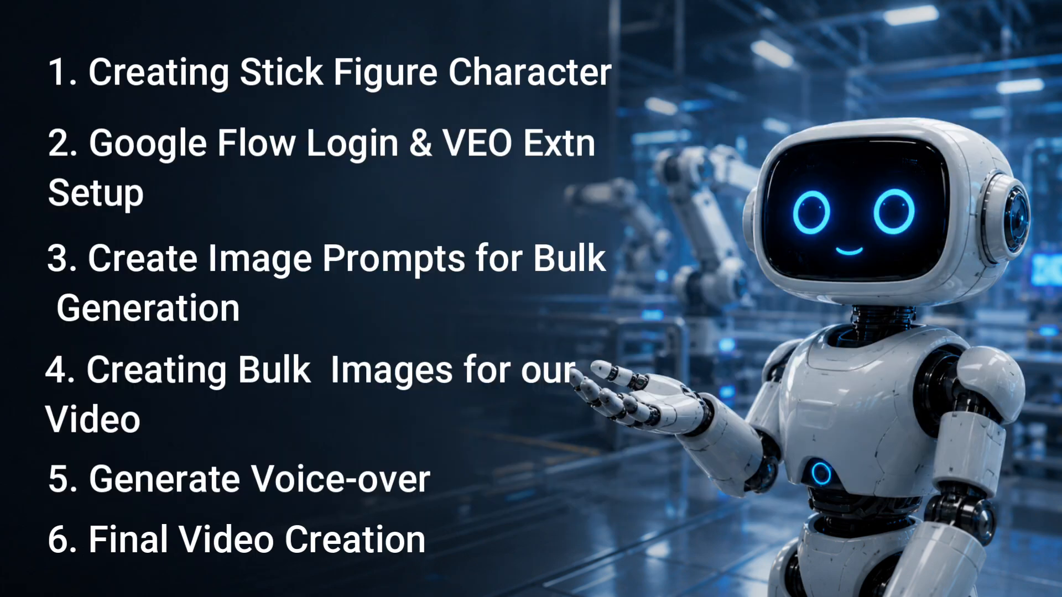
click(404, 420)
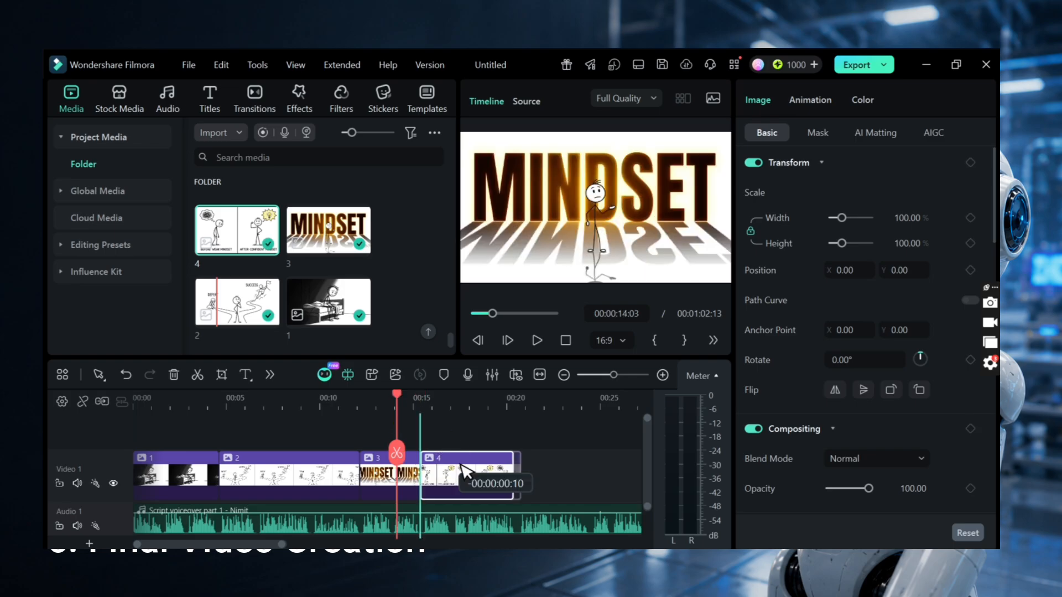
click(487, 459)
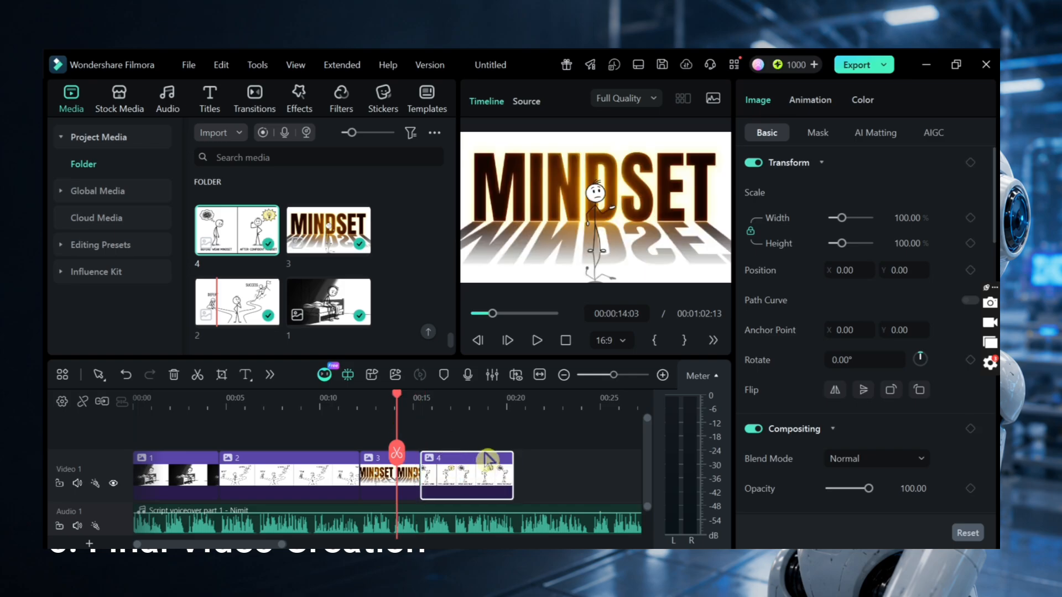
key(space)
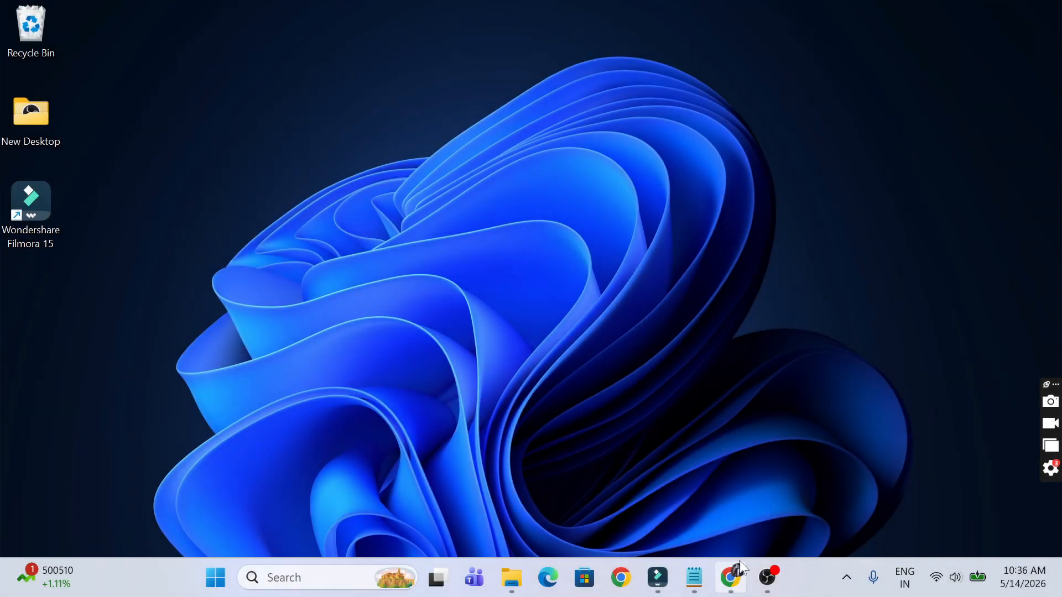
Step: Search Google for 'stick figure character' and show image results only
click(732, 577)
click(292, 39)
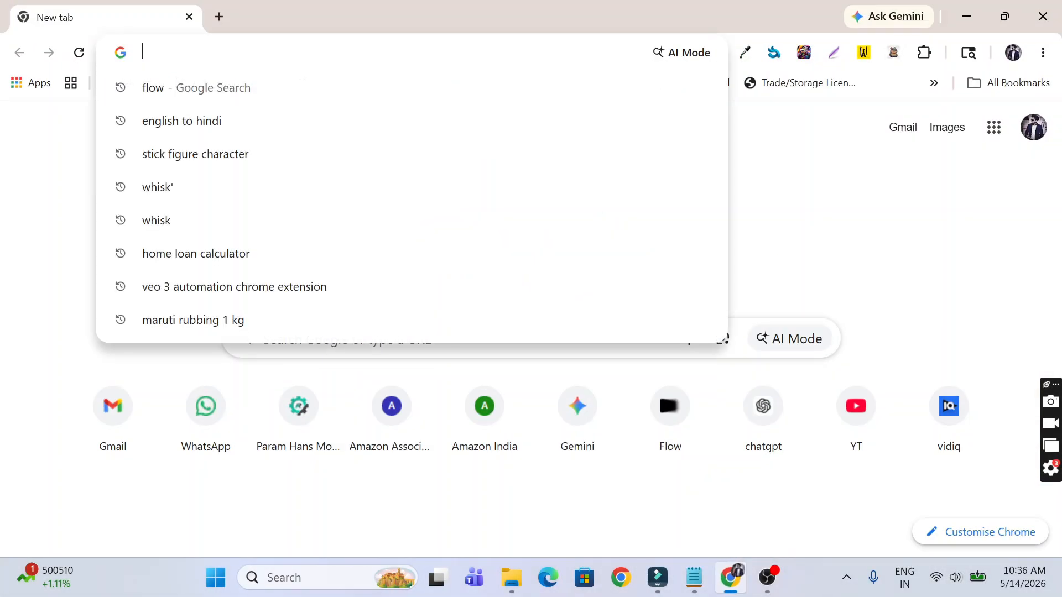
text(stick figure character\)
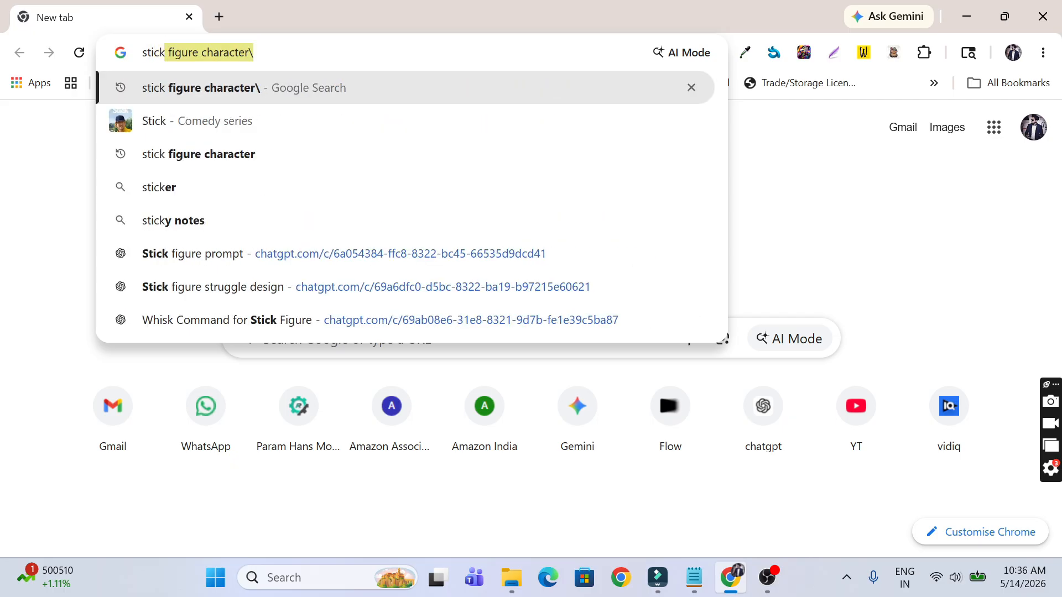
key(ctrl+shift+Left)
key(ctrl+shift+Left)
key(ctrl+shift+Left)
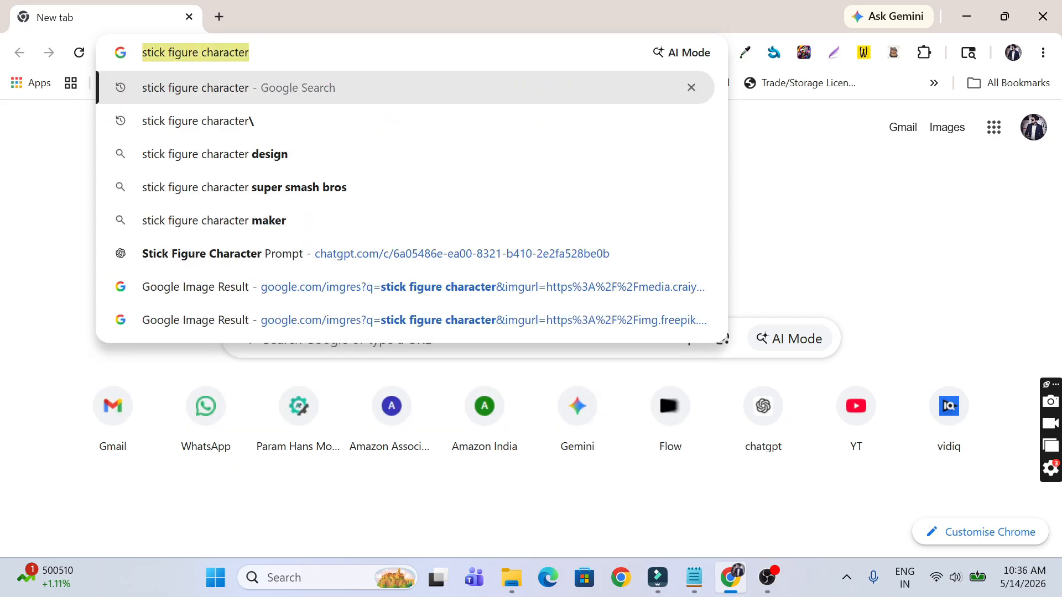
key(Return)
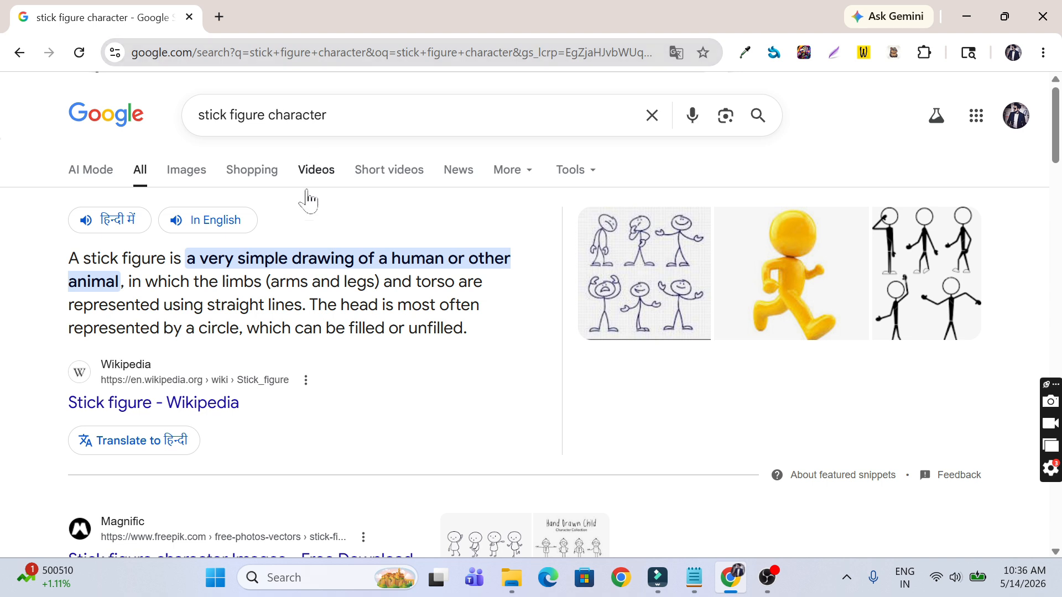
click(200, 179)
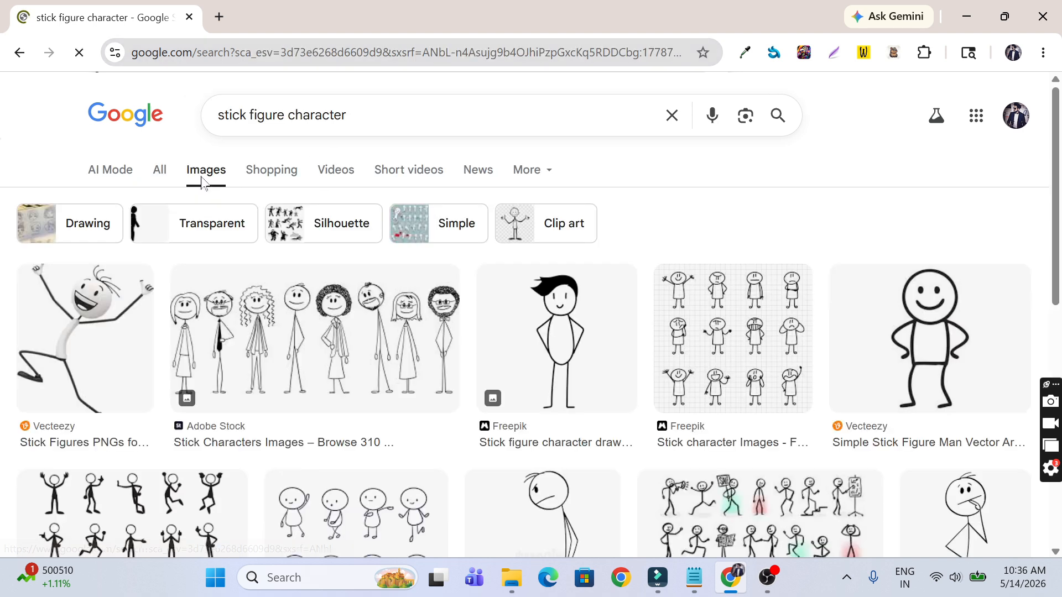
Step: Open several stick figure results, including VectorStock and Shutterstock, in tabs, then view the Shutterstock one
scroll(1056, 132, down, 2)
drag(1056, 132, 1058, 189)
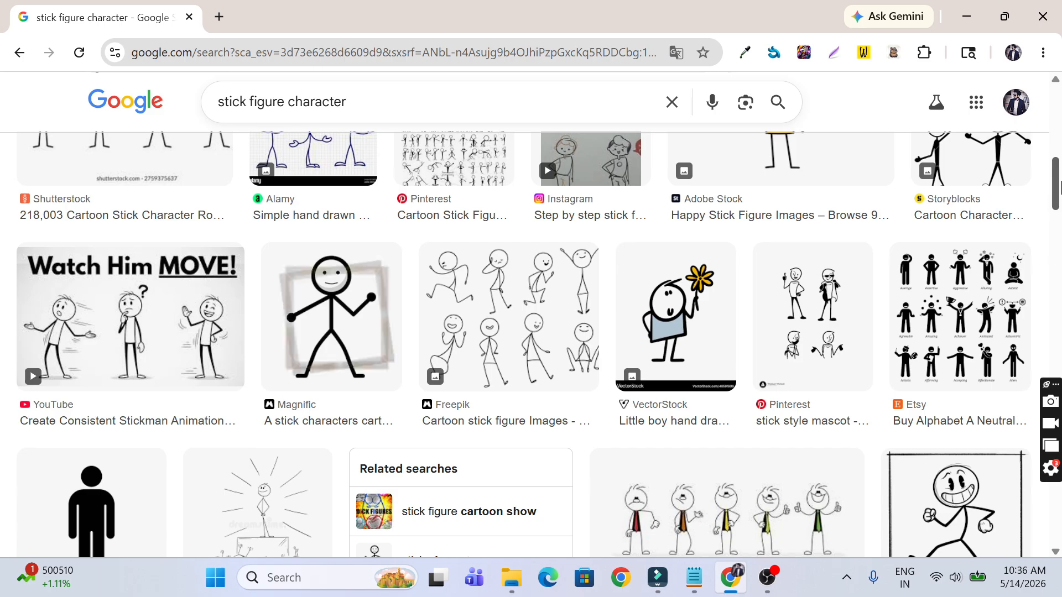
click(372, 281)
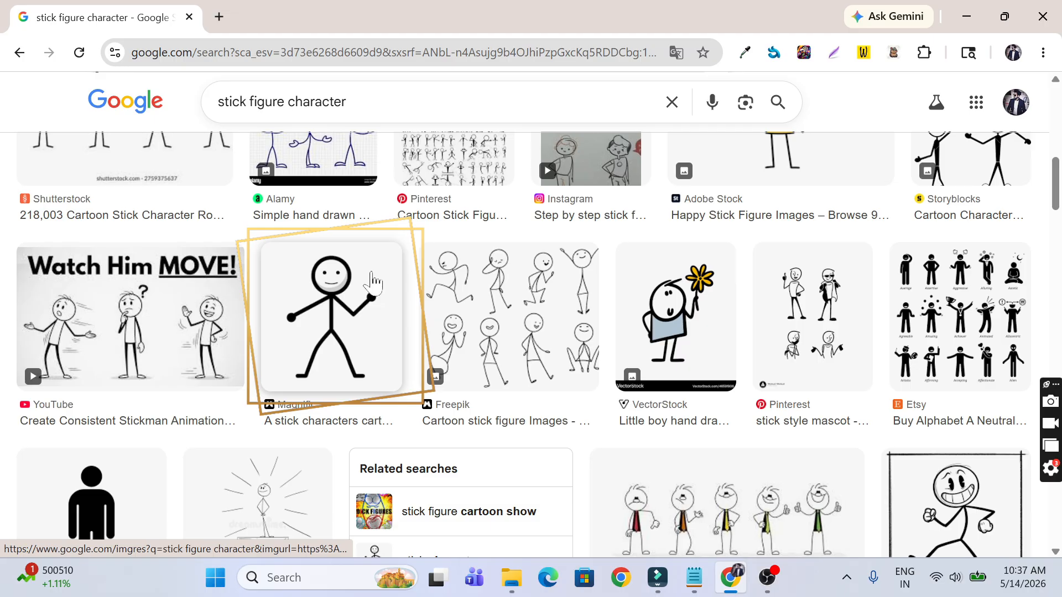
middle_click(372, 277)
scroll(723, 230, down, 2)
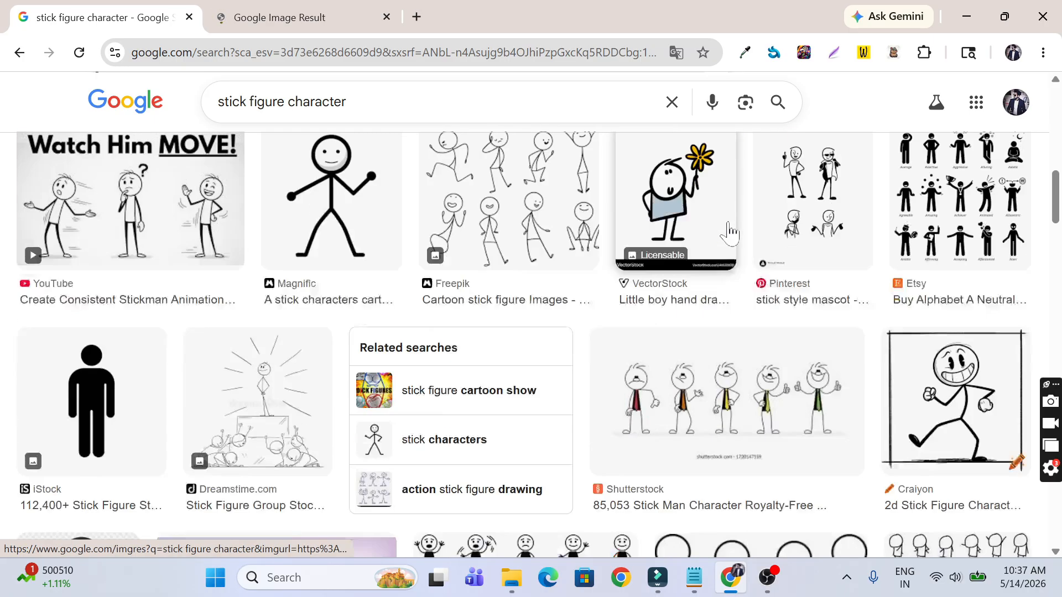
middle_click(693, 294)
scroll(692, 299, down, 5)
scroll(692, 302, down, 5)
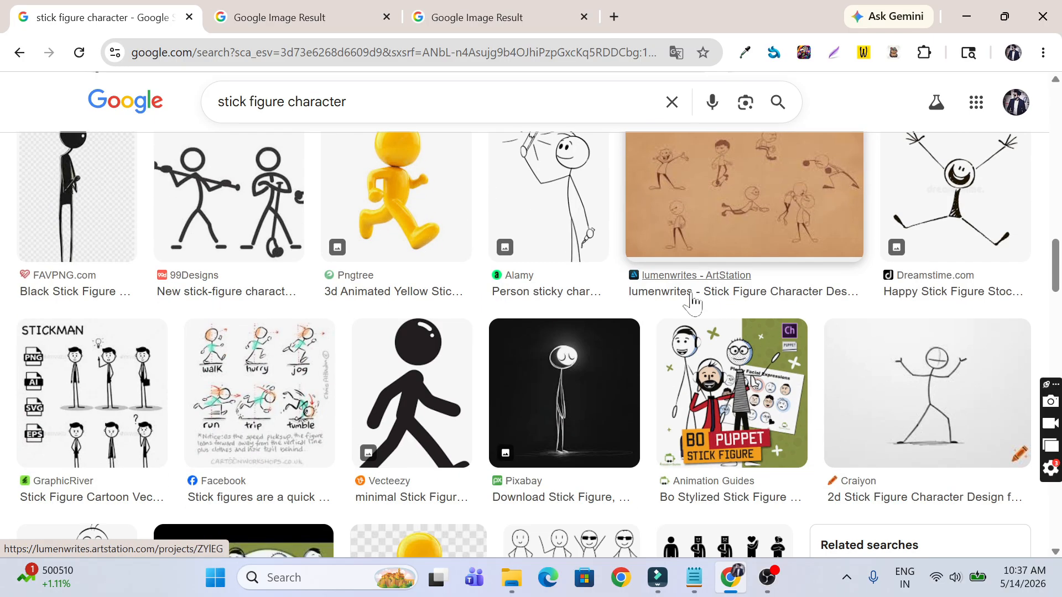
scroll(692, 301, down, 8)
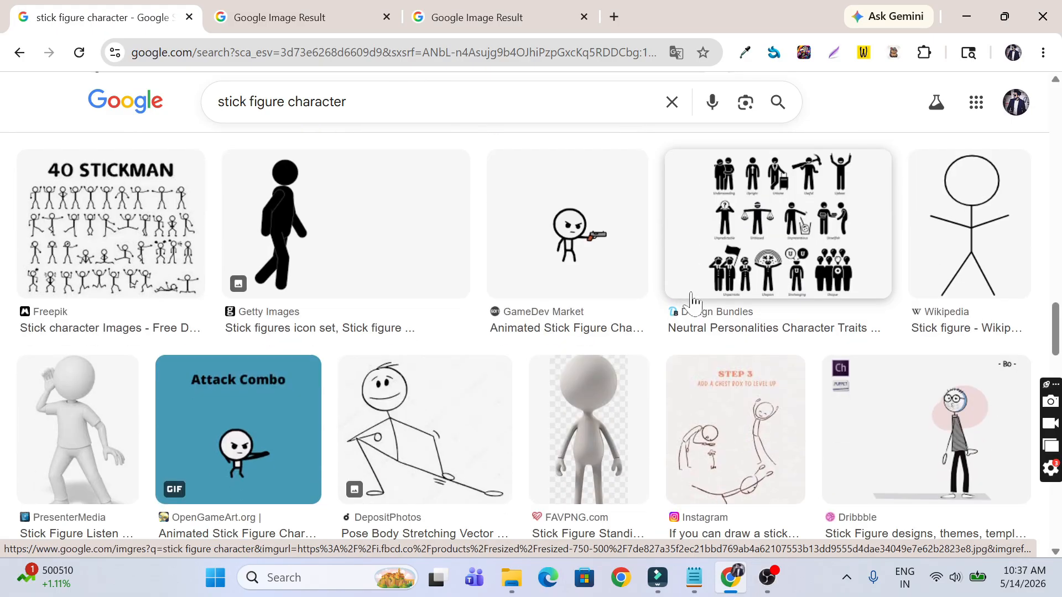
scroll(692, 301, down, 6)
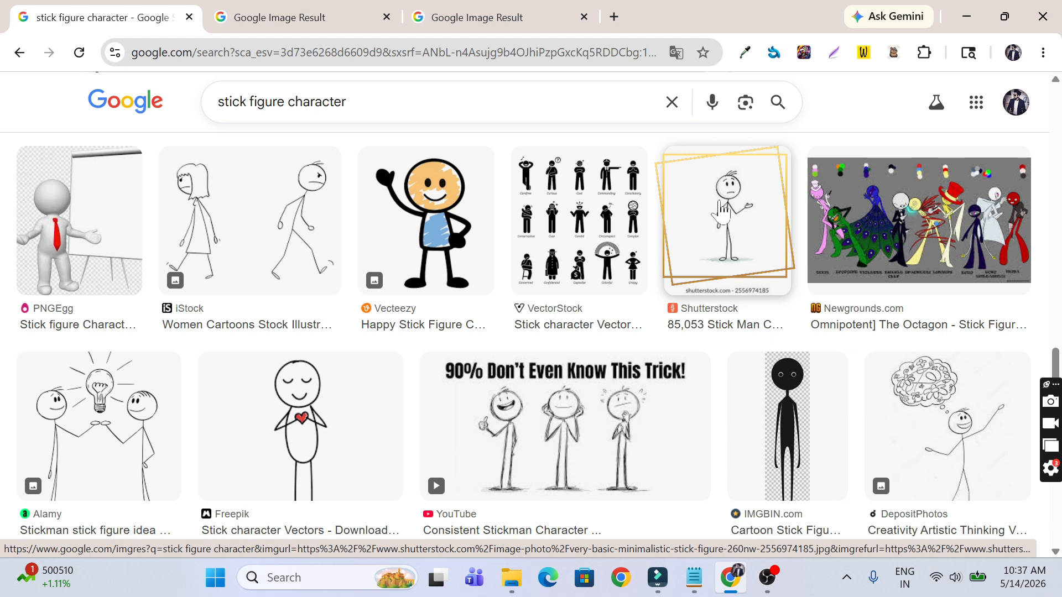
middle_click(721, 210)
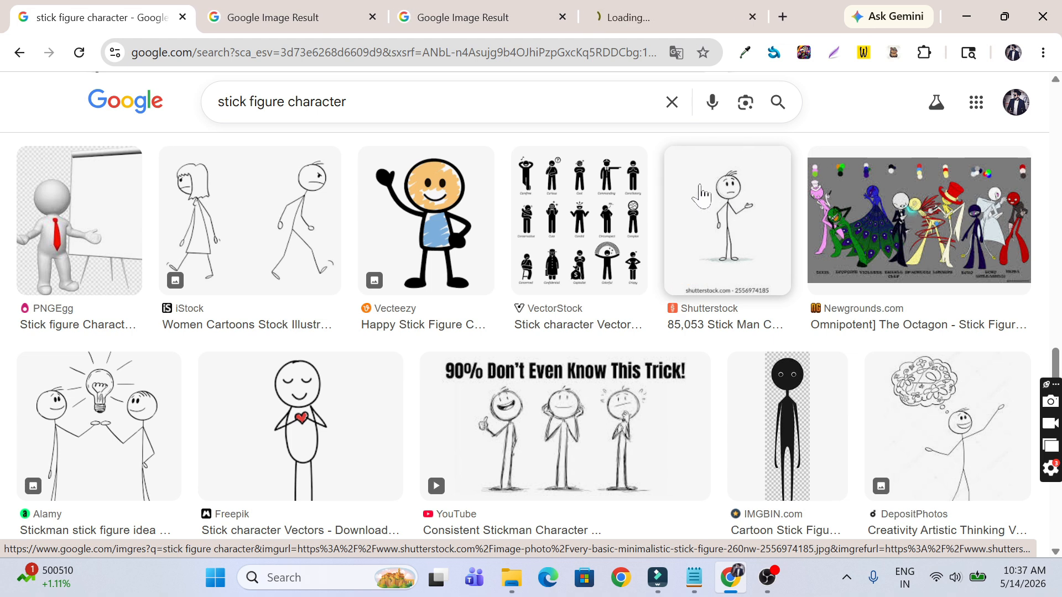
click(645, 25)
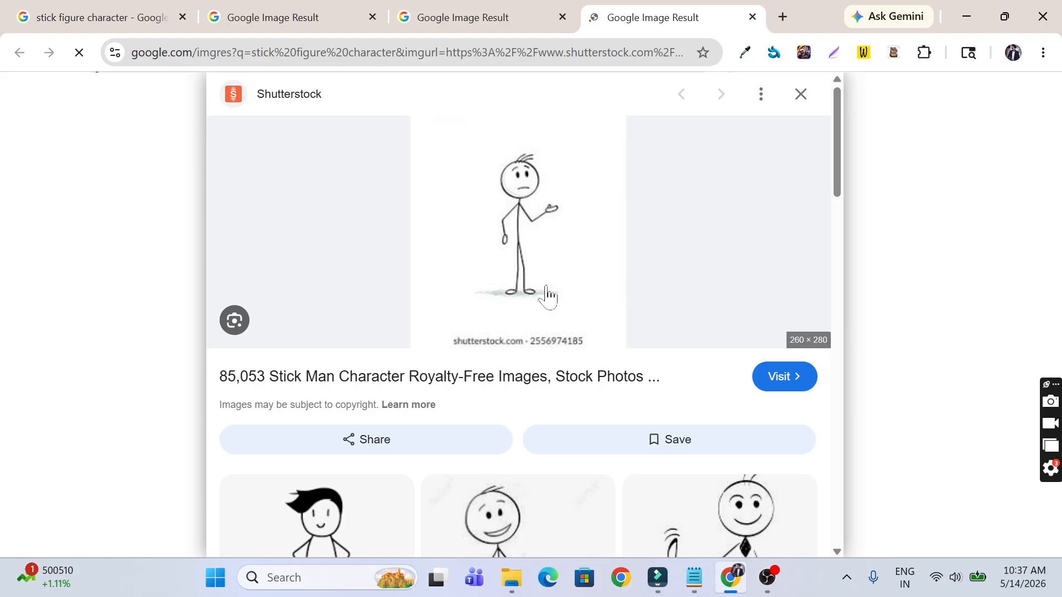
Step: Open the stick man image full size and save it as 'Stick Figure Character Idea'
right_click(572, 153)
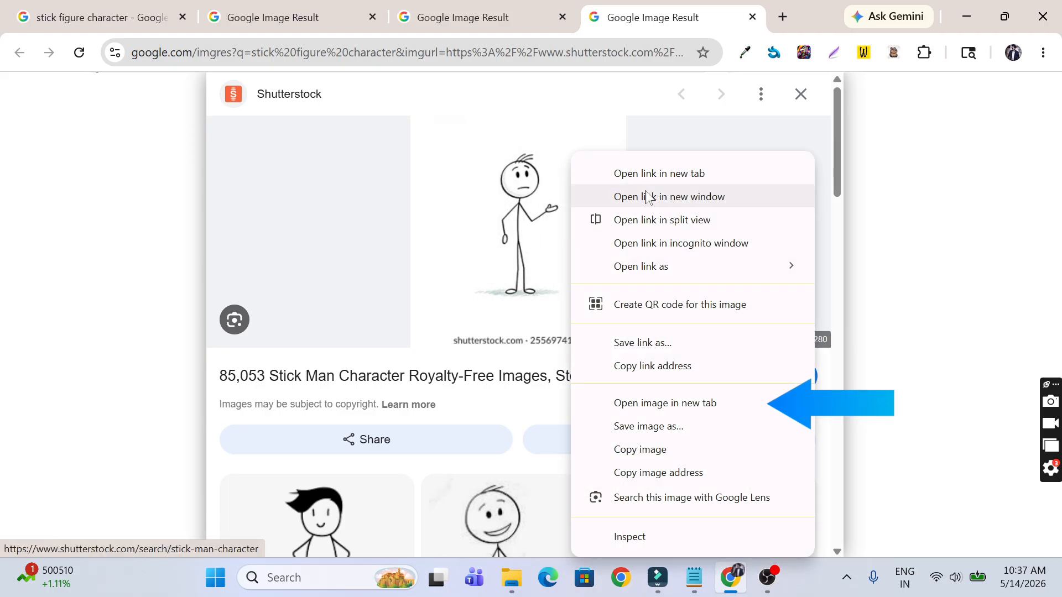
click(700, 403)
key(ctrl+Tab)
right_click(538, 247)
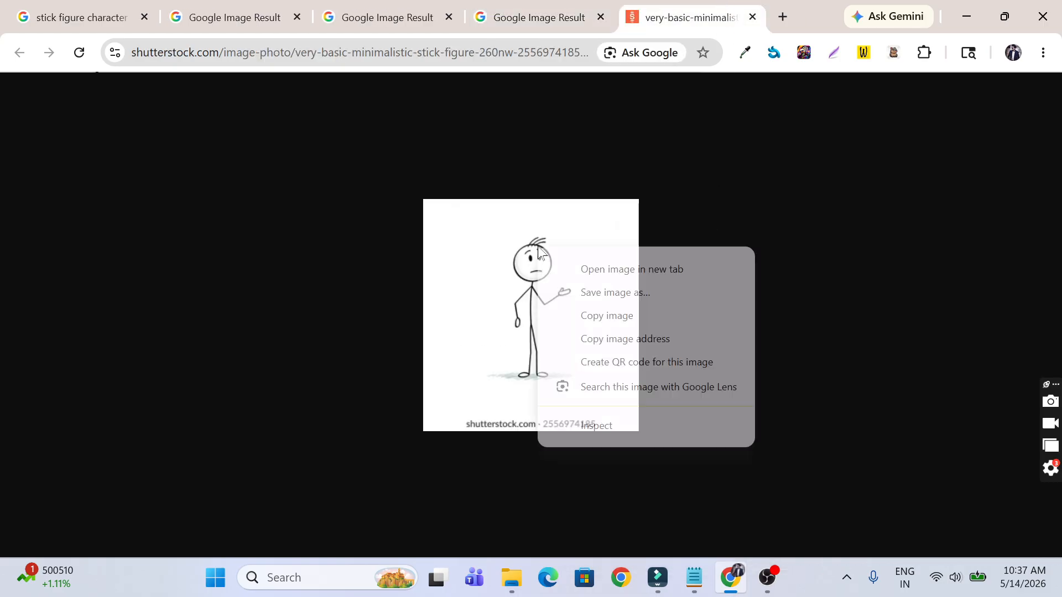
click(608, 293)
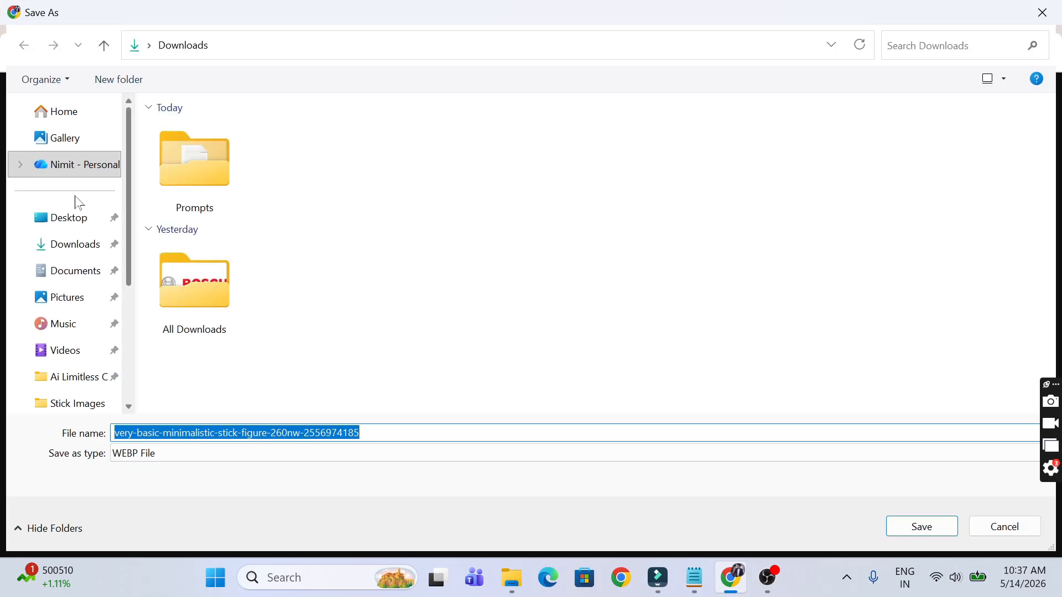
text(Stick Figure)
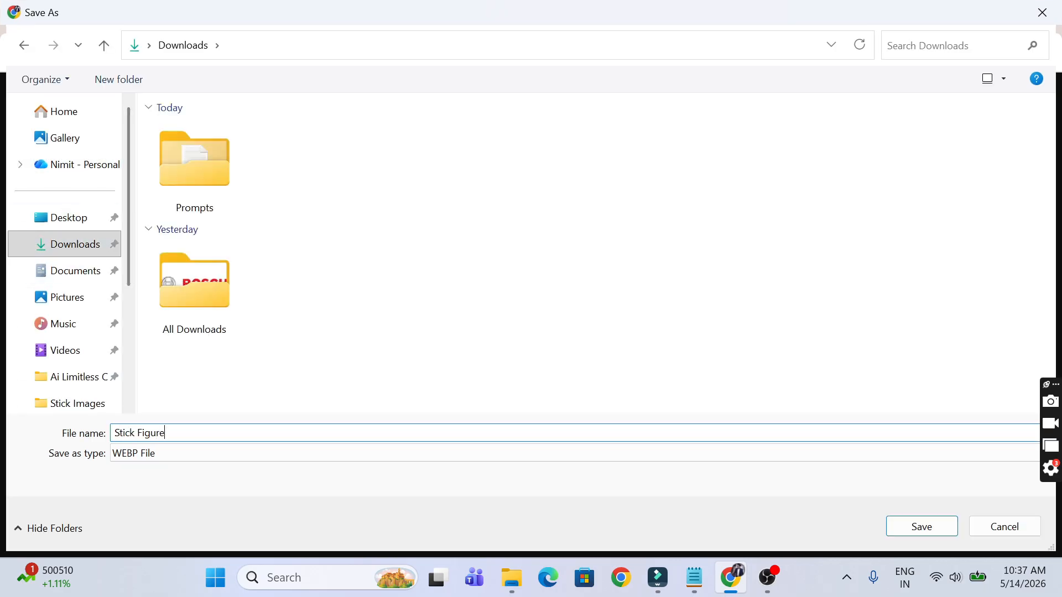
text( Character Idea)
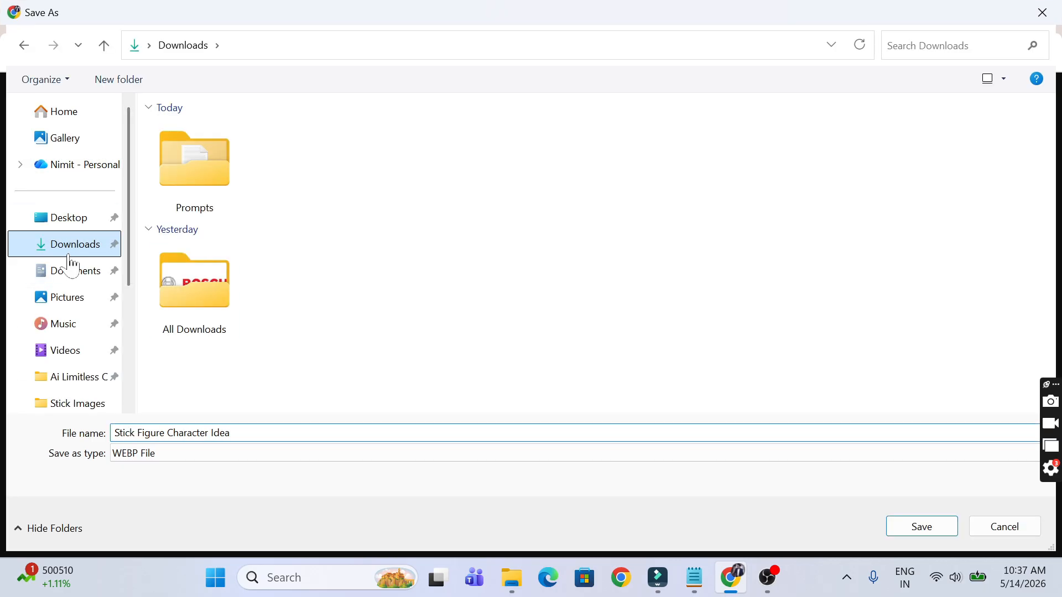
click(903, 532)
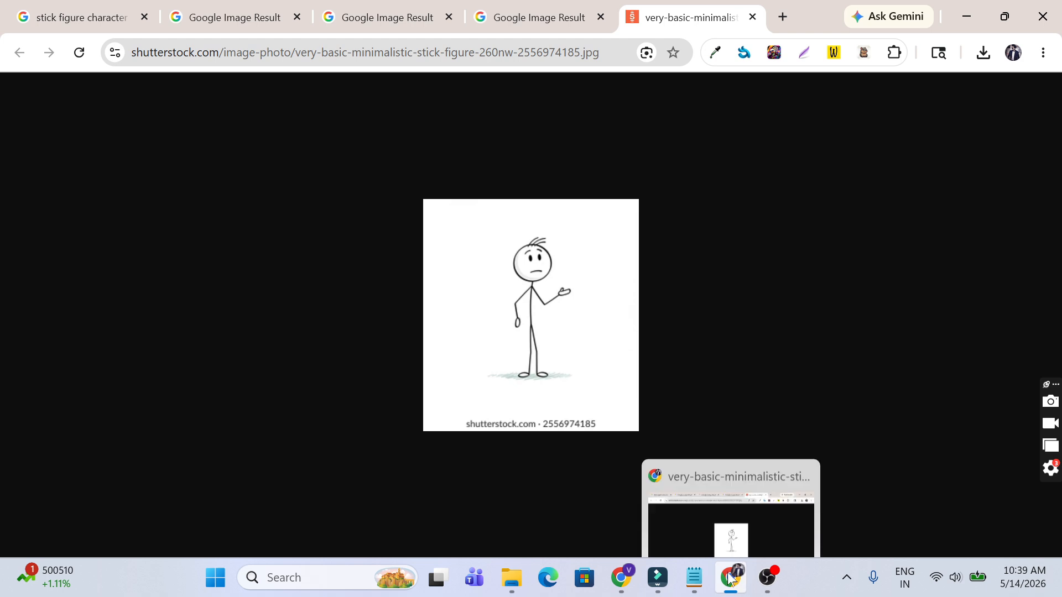
Step: Attach the saved Stick Figure Character Idea image to a new ChatGPT message
click(620, 574)
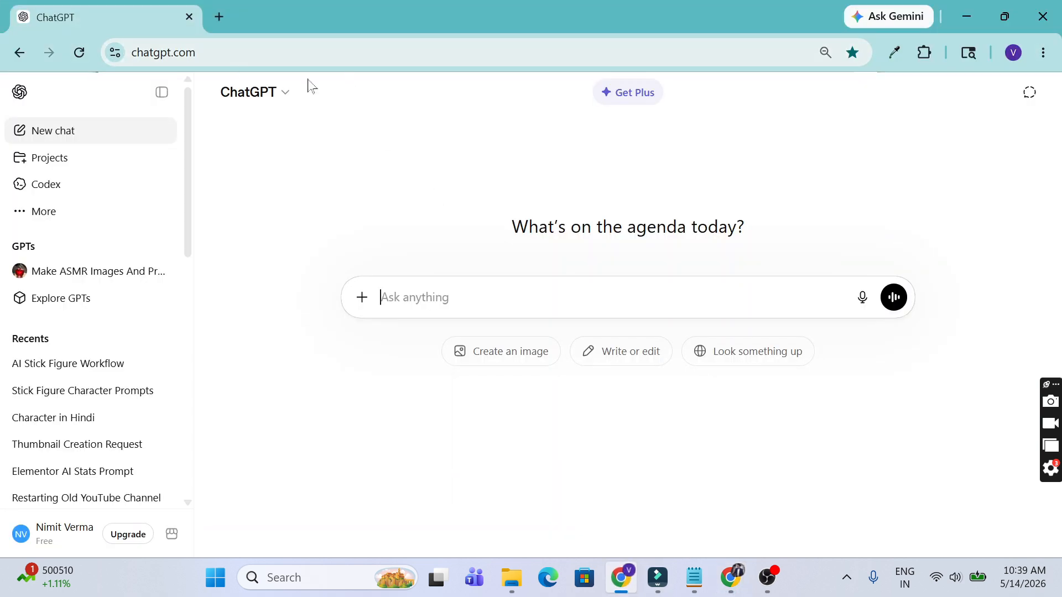
click(362, 309)
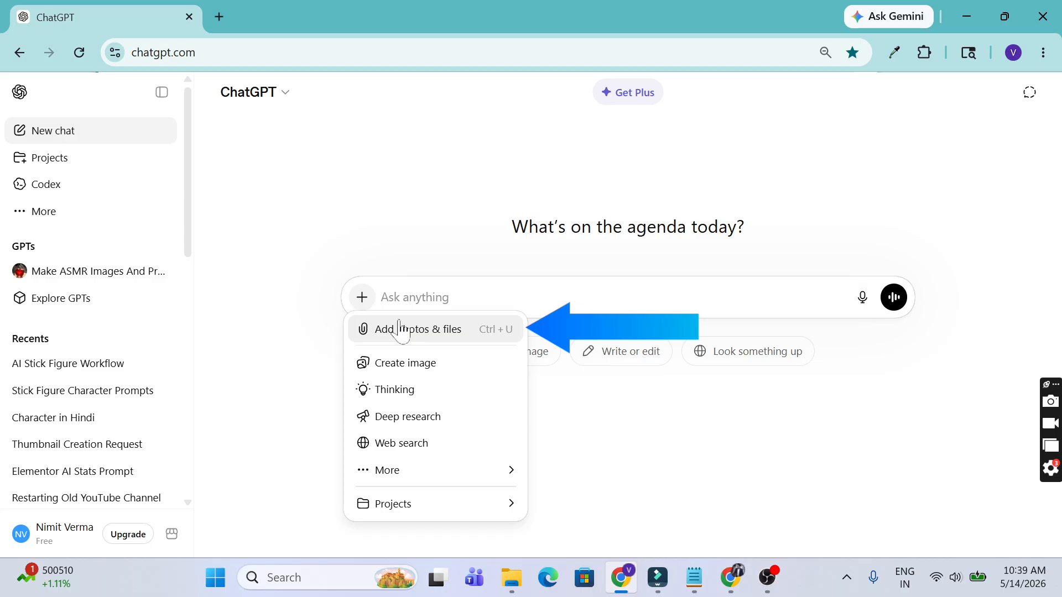
click(400, 329)
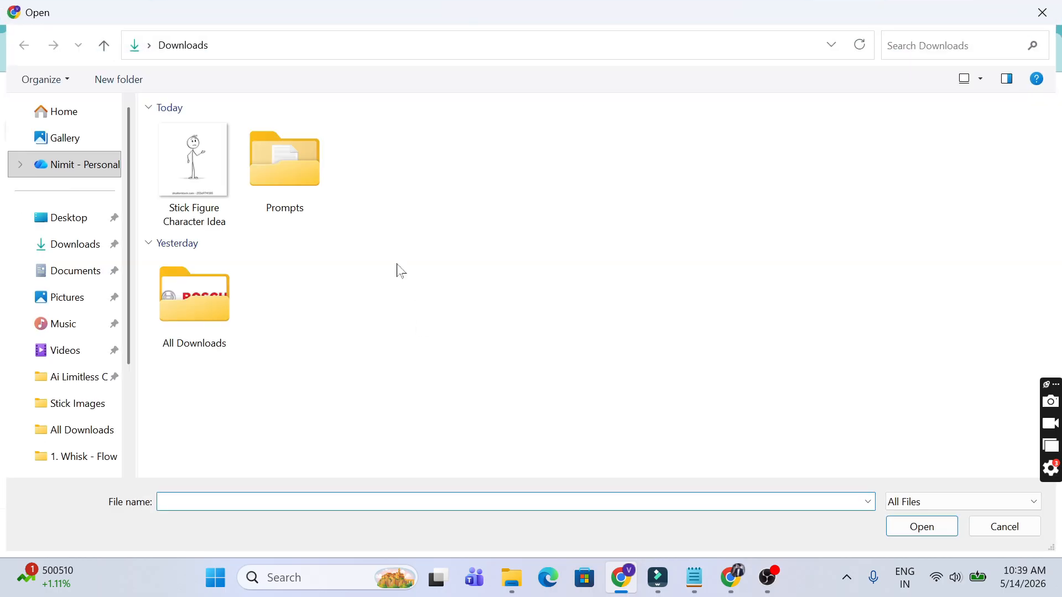
double_click(191, 166)
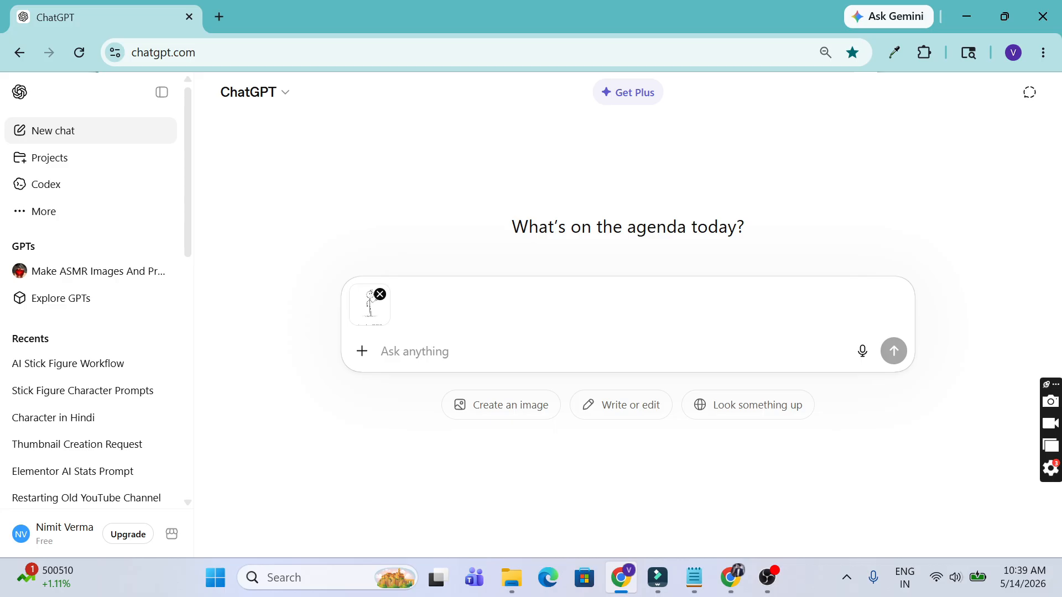
Step: Type a prompt asking to recreate the stick figure uniquely and remove the shutterstock watermark
text(Recreate )
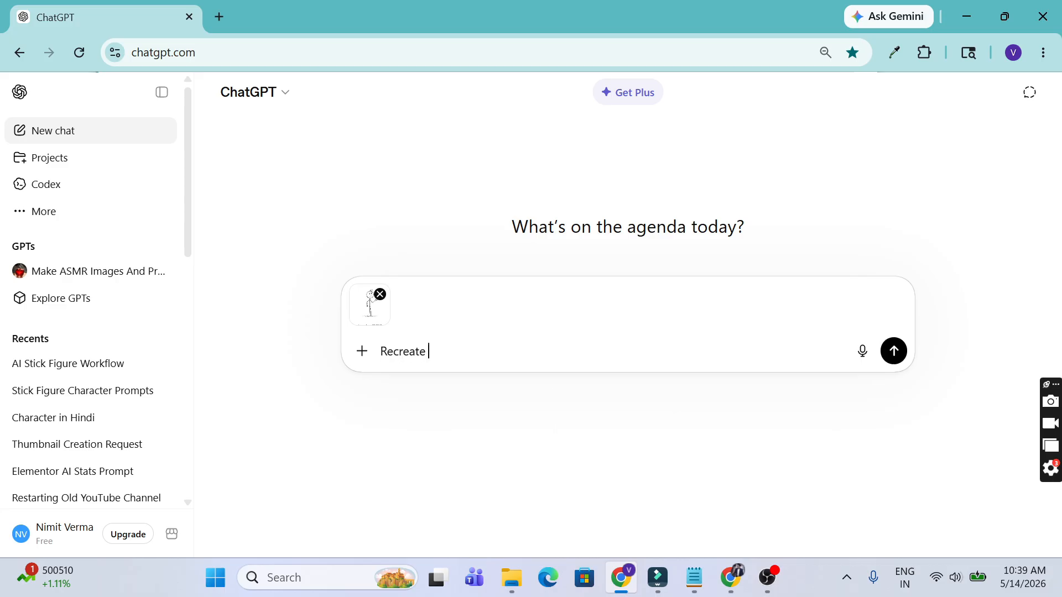
text(this uploaded image of a stick fiu)
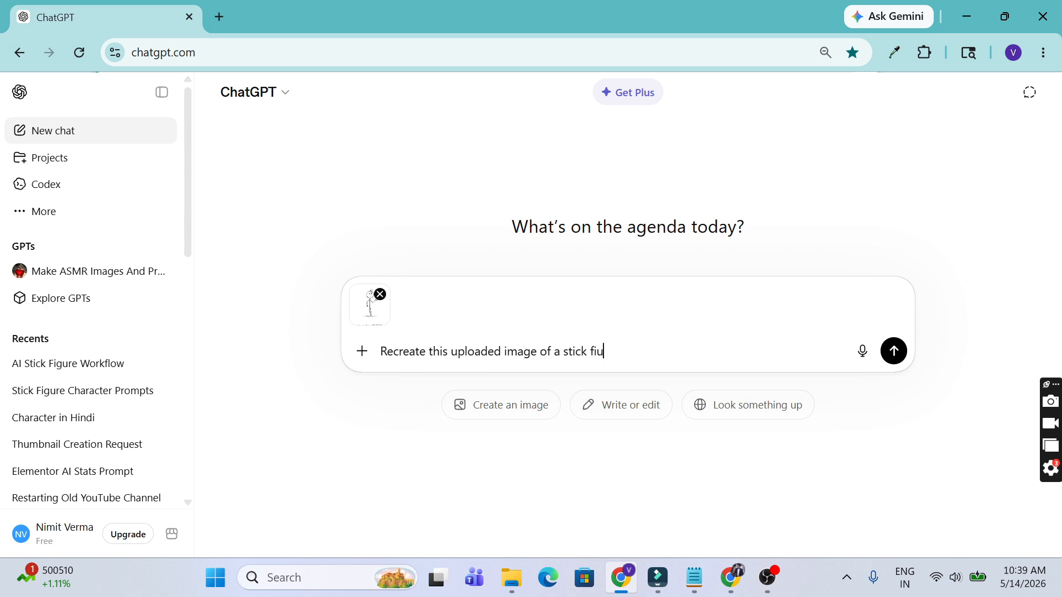
key(BackSpace)
text(gure character, in an unique s)
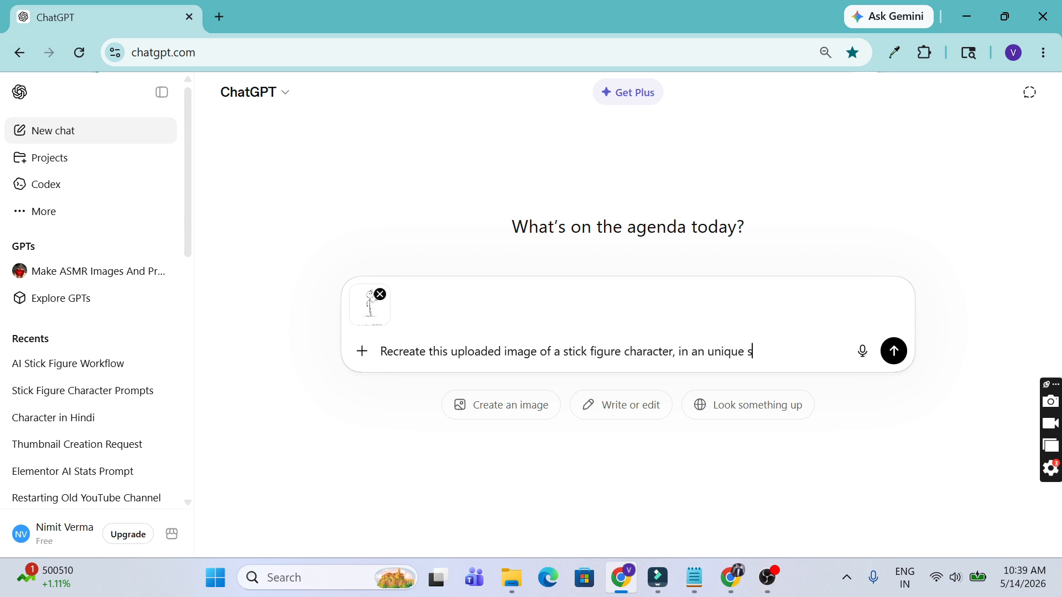
text(tyle so it doesnt look copied)
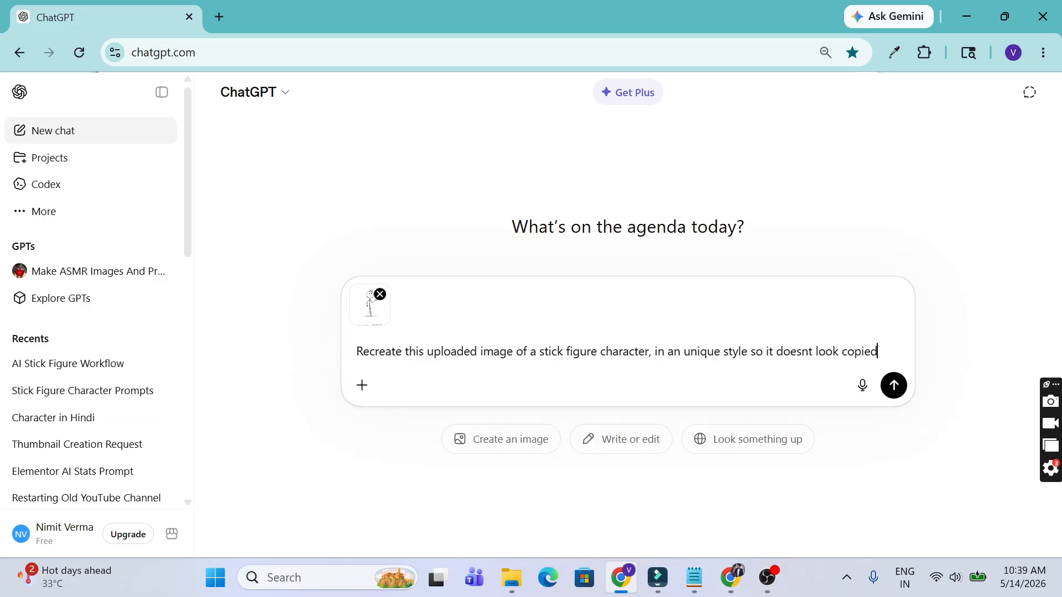
text(. Also remove the shutterstock watermark from the image.)
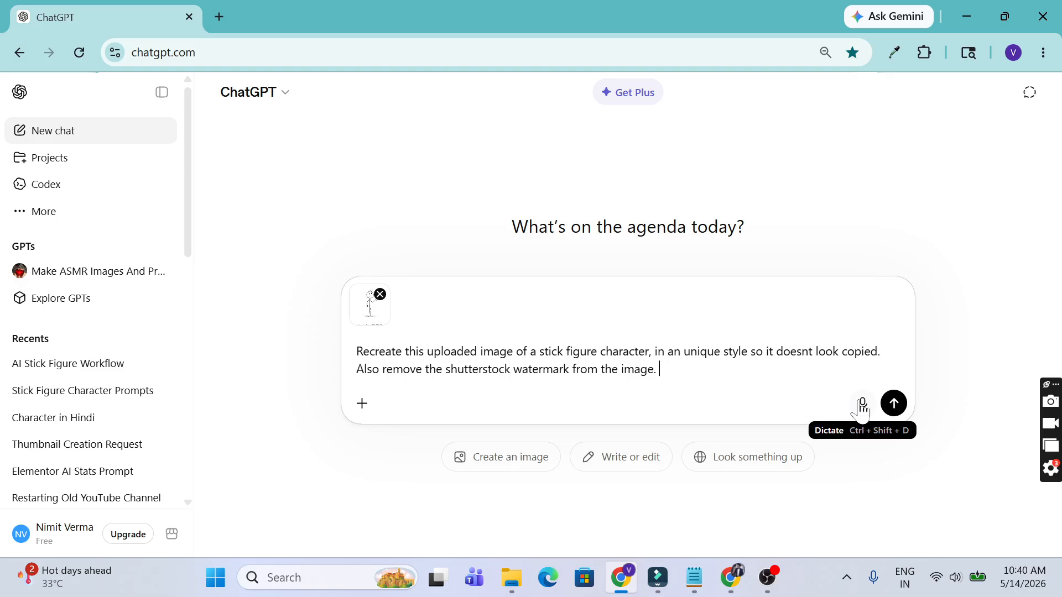
Step: Dictate the request in Hindi, delete the English text, and send the prompt
click(861, 404)
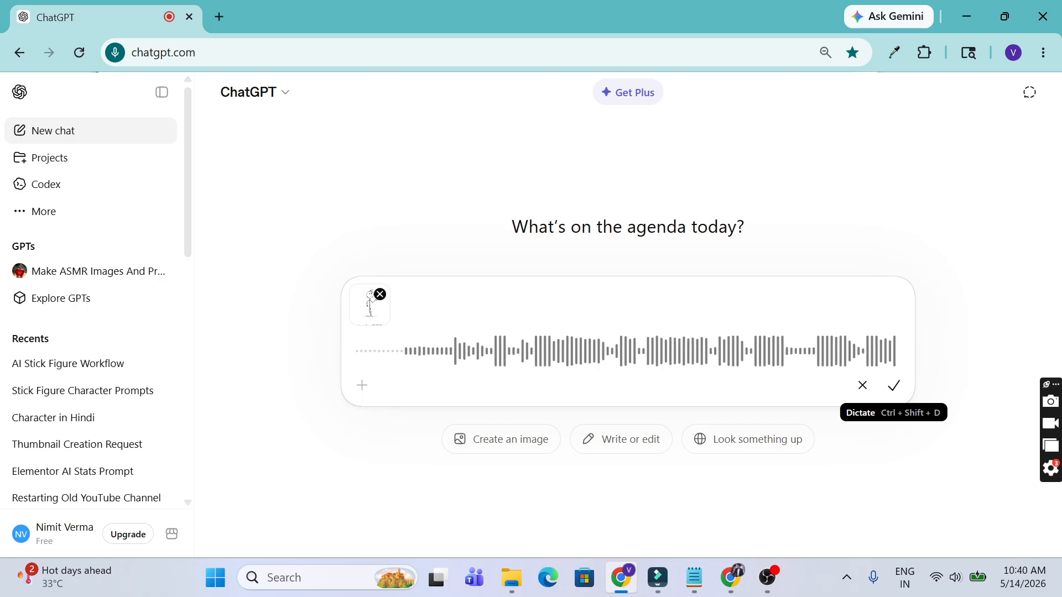
click(893, 386)
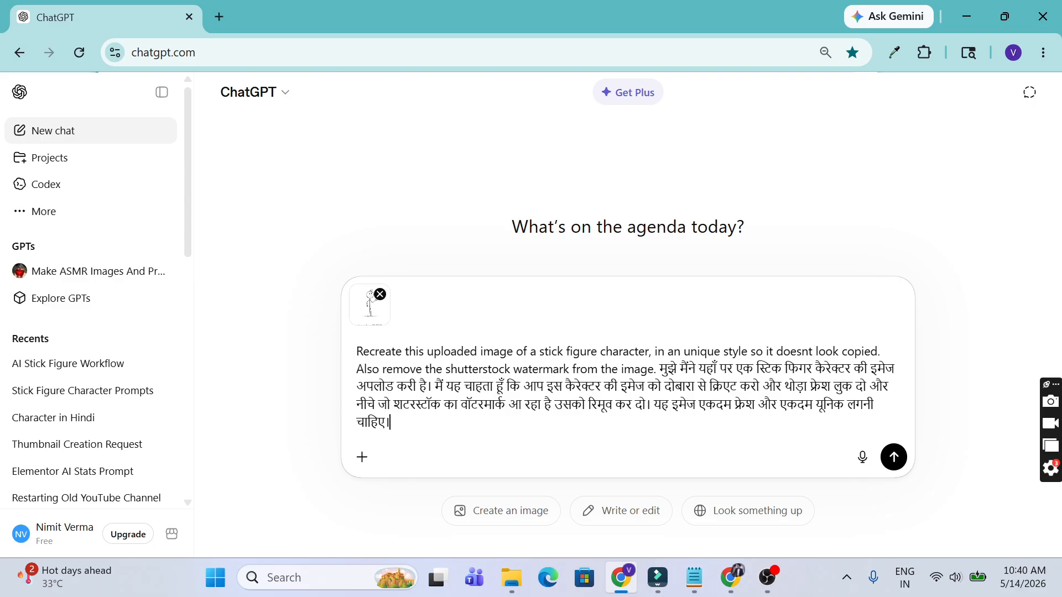
drag(654, 369, 356, 352)
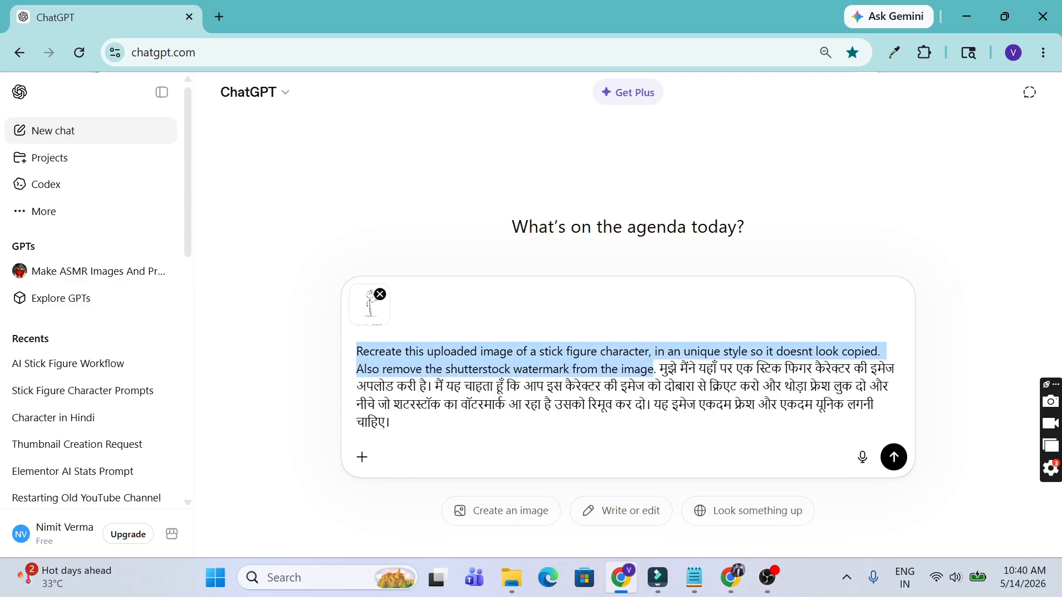
key(BackSpace)
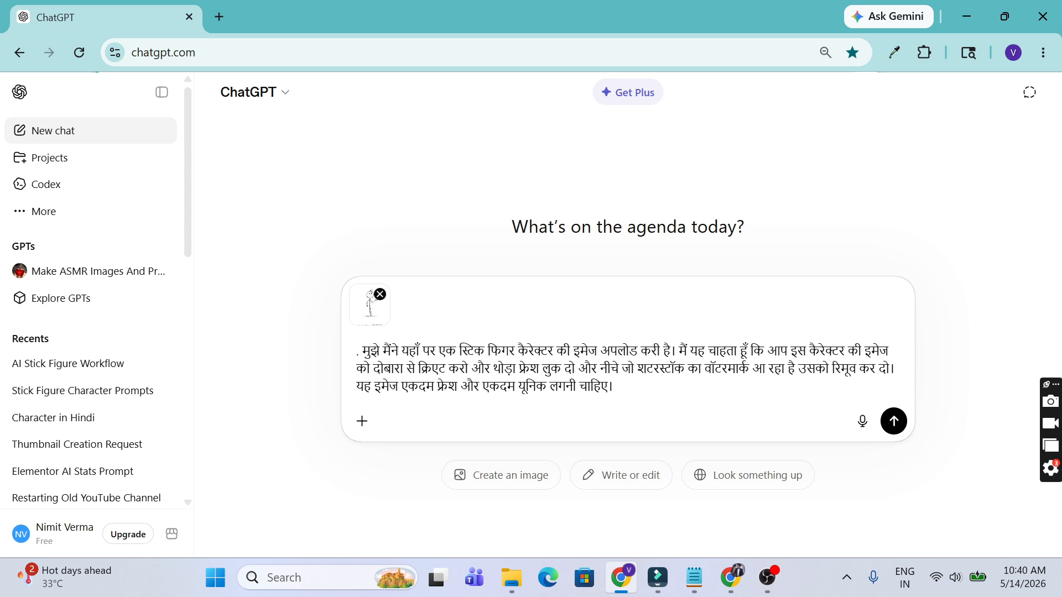
click(893, 421)
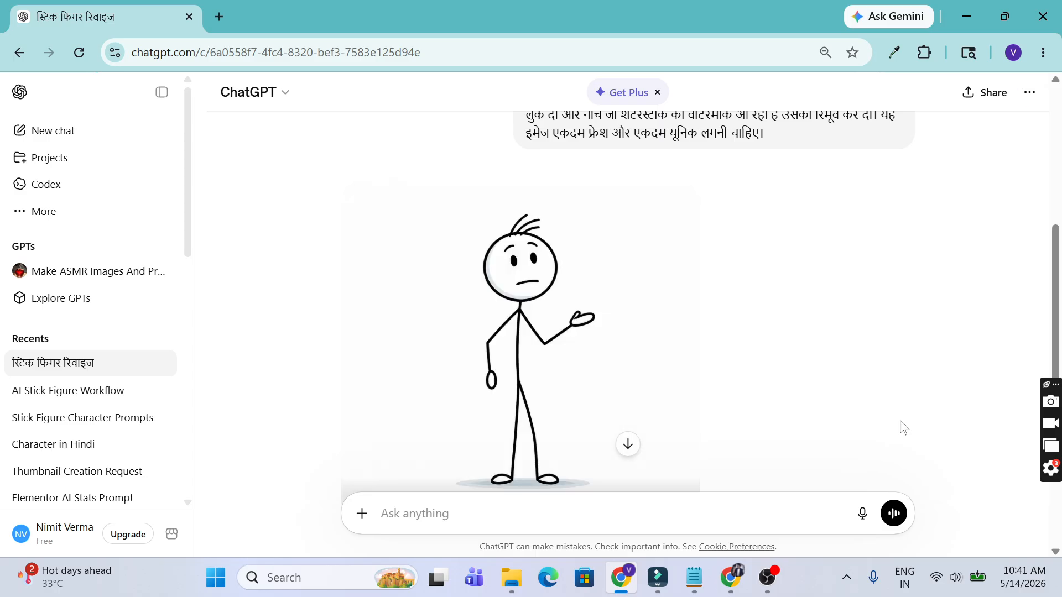
Step: Open the generated confused stick figure image full size and download it as a PNG
scroll(669, 324, down, 1)
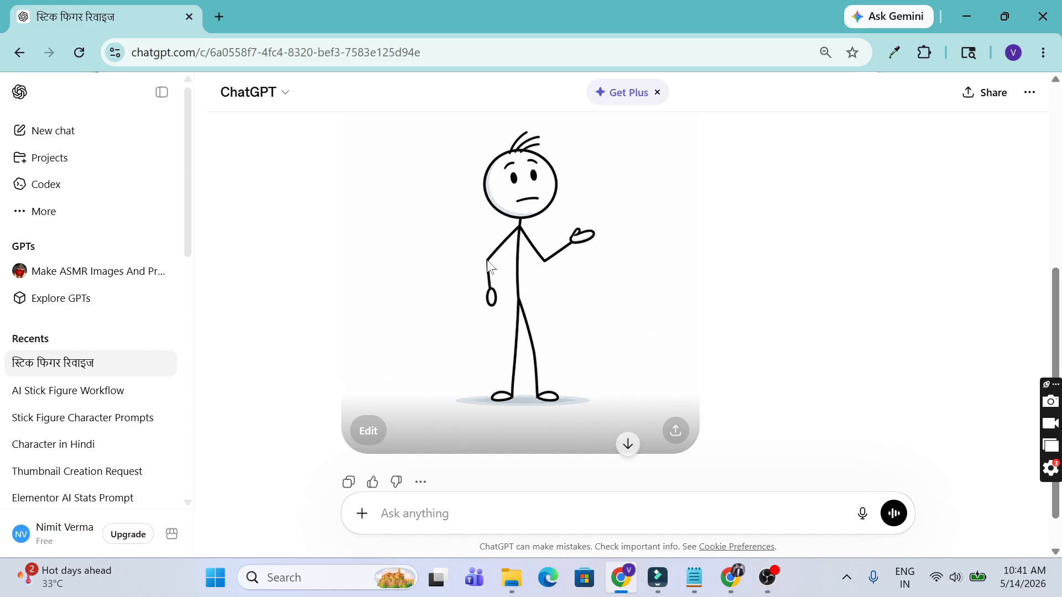
click(489, 271)
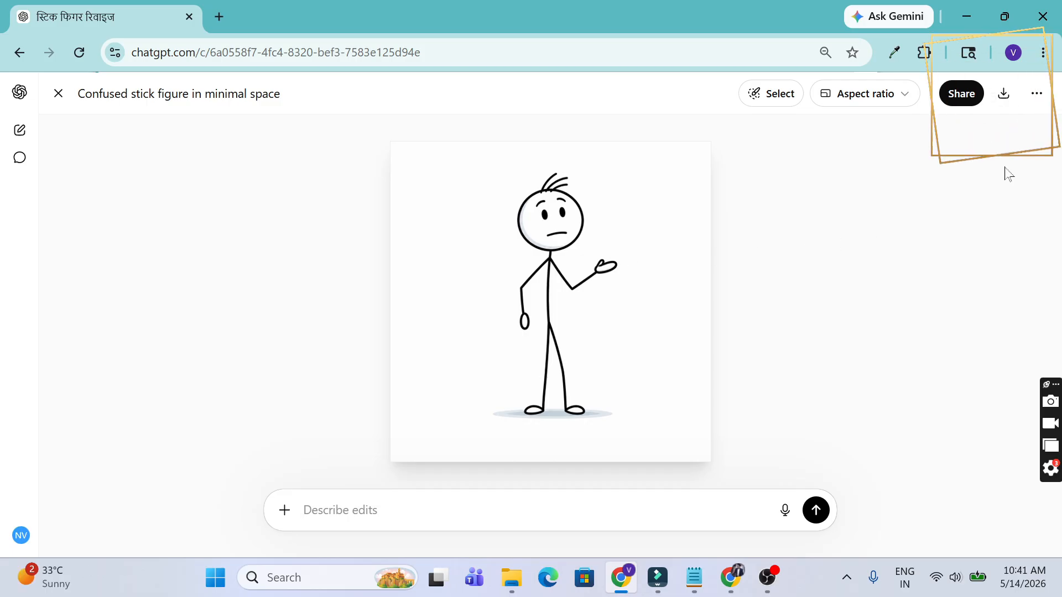
click(1003, 94)
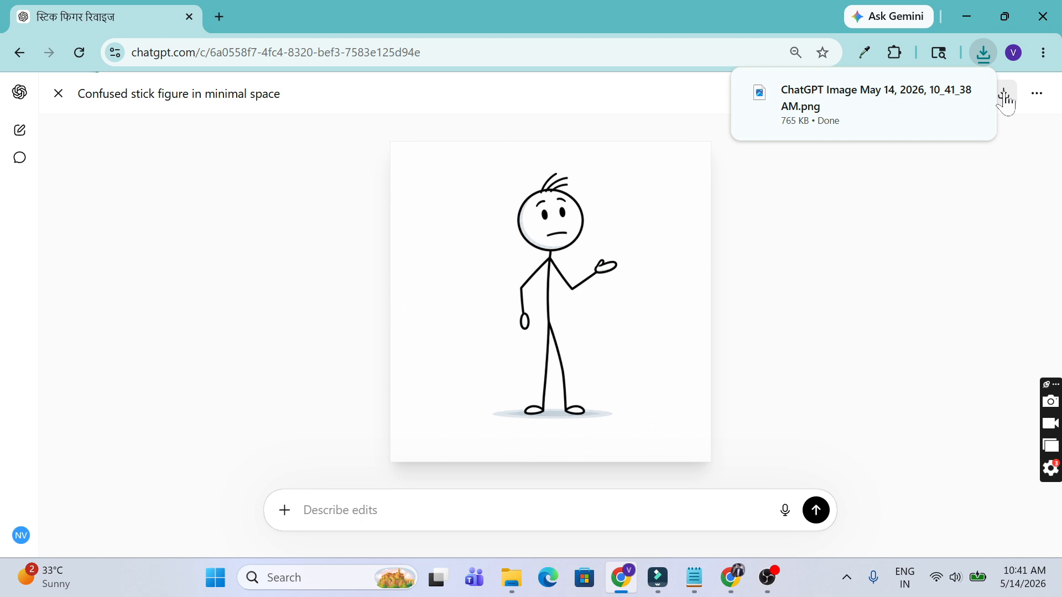
Step: Delete the old Stick Figure Character Idea image from Downloads
click(511, 578)
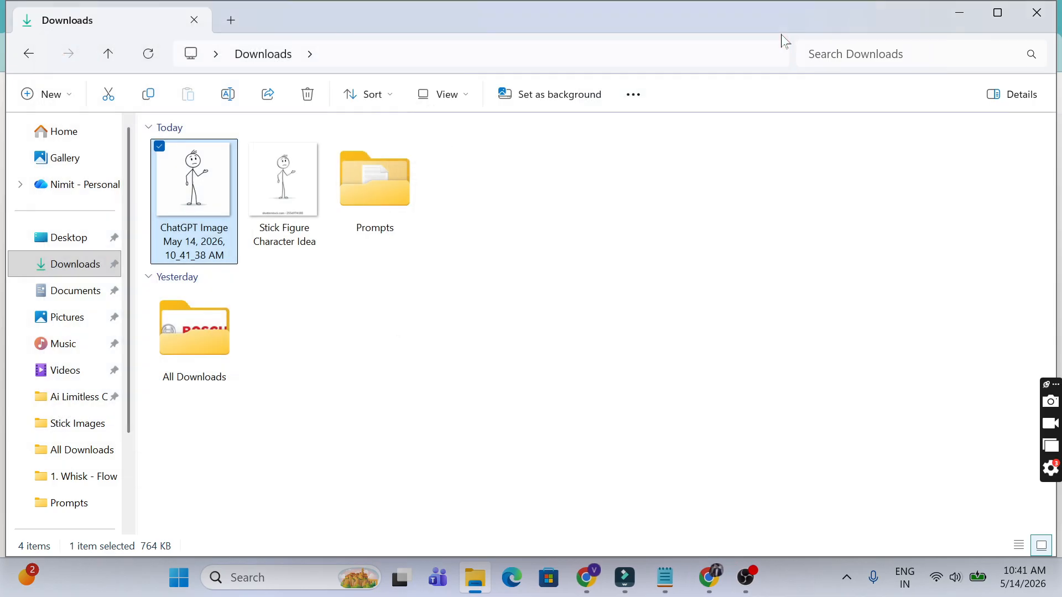
click(313, 184)
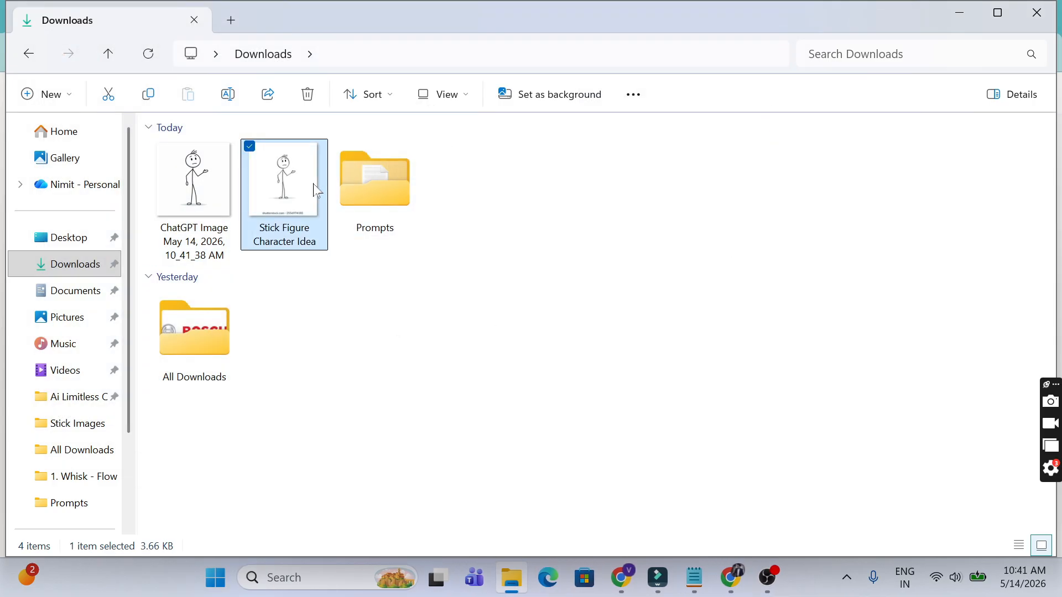
click(297, 240)
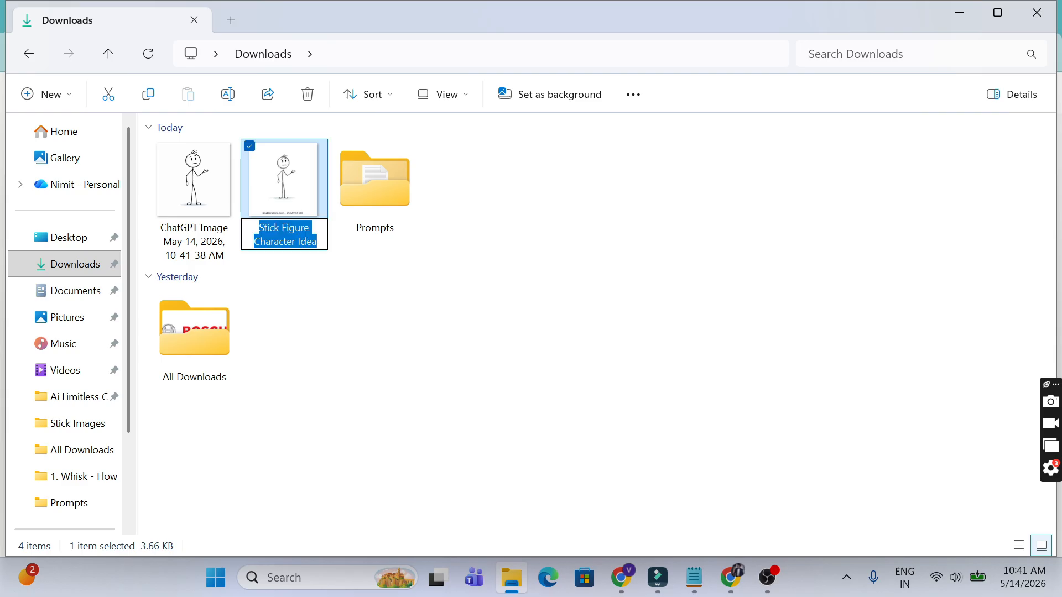
click(273, 182)
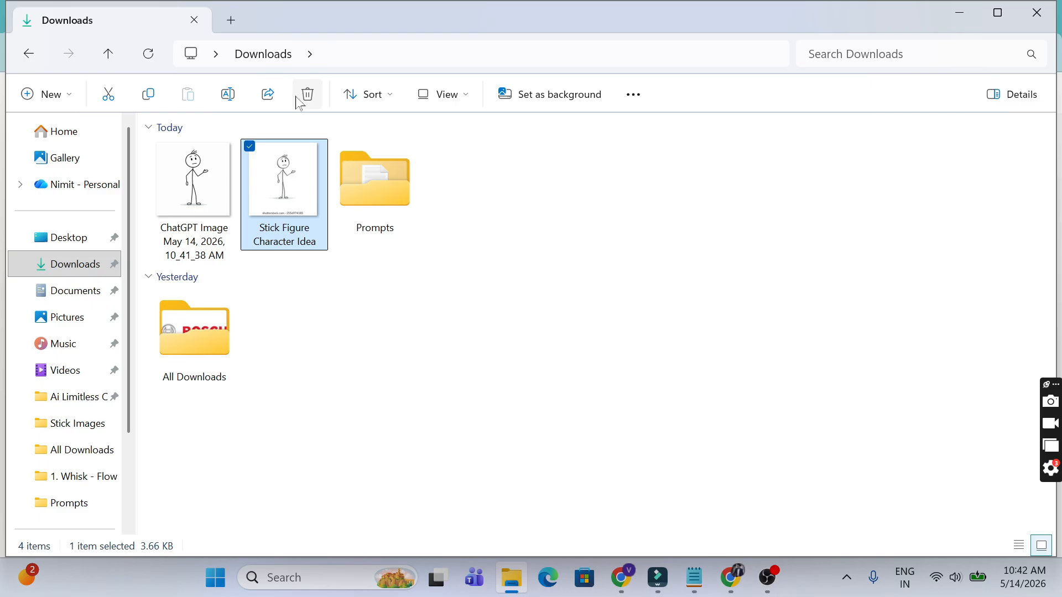
click(307, 95)
Step: Rename the downloaded ChatGPT image to 'Main Character'
click(202, 244)
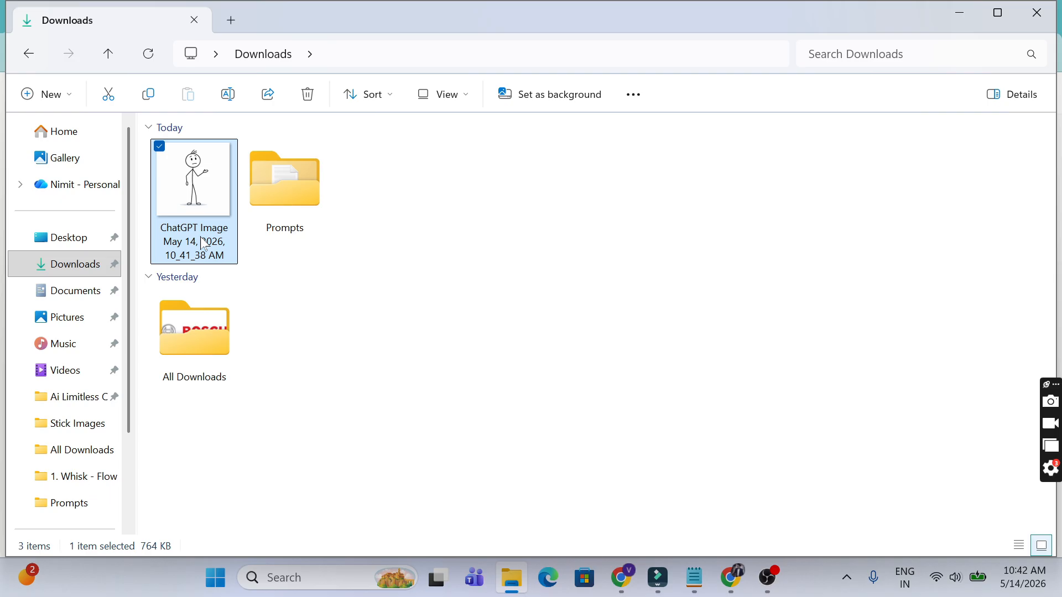
click(203, 244)
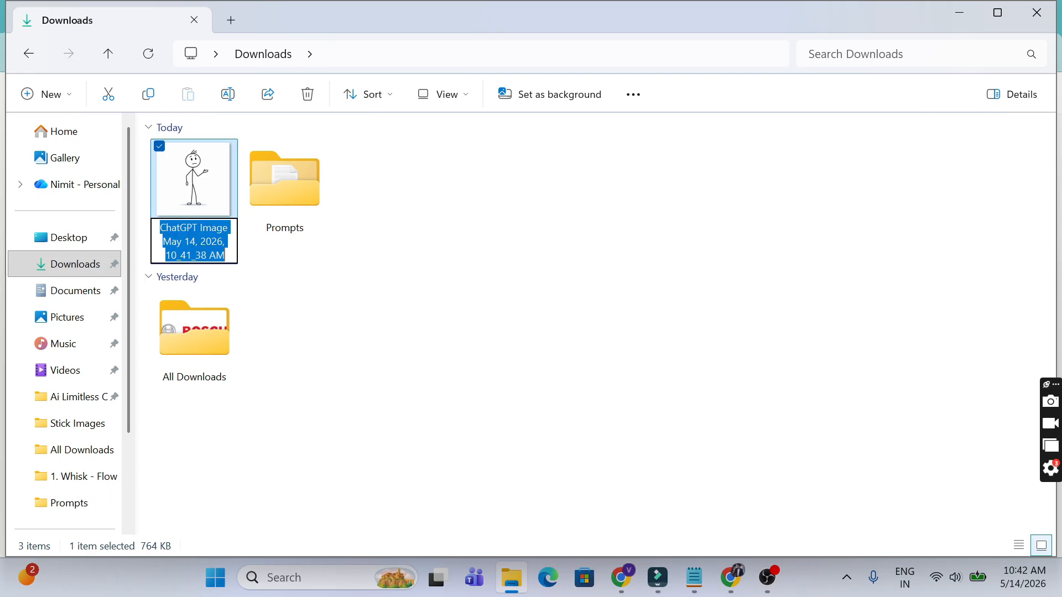
text(Main )
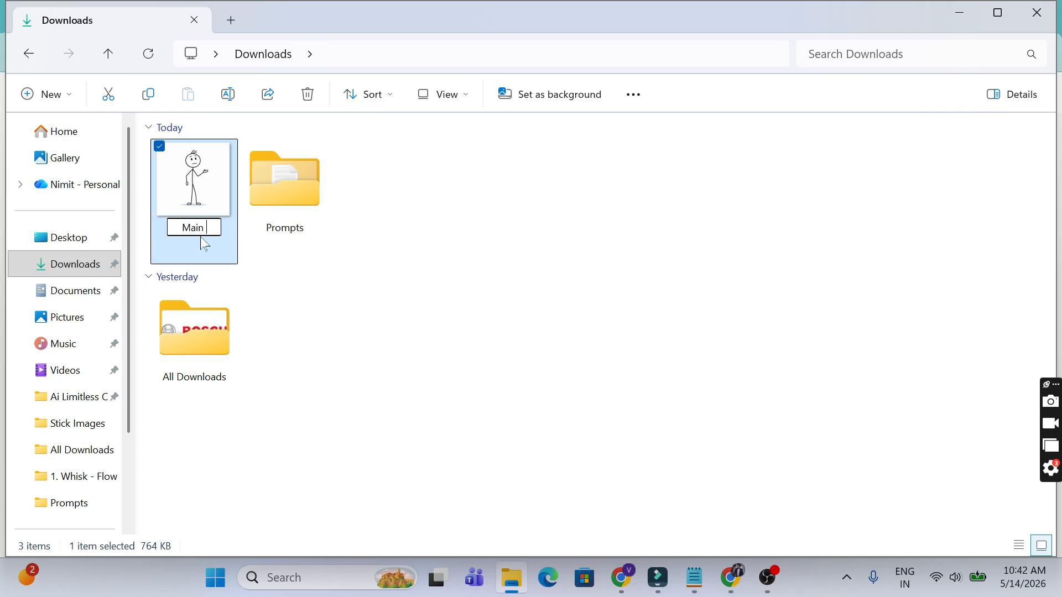
text(Character)
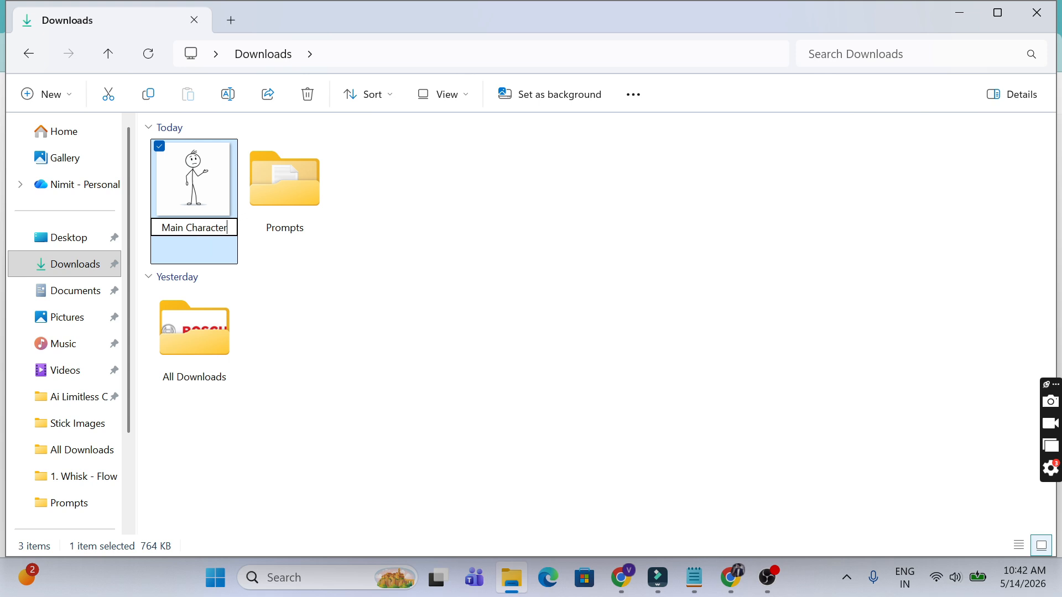
key(Return)
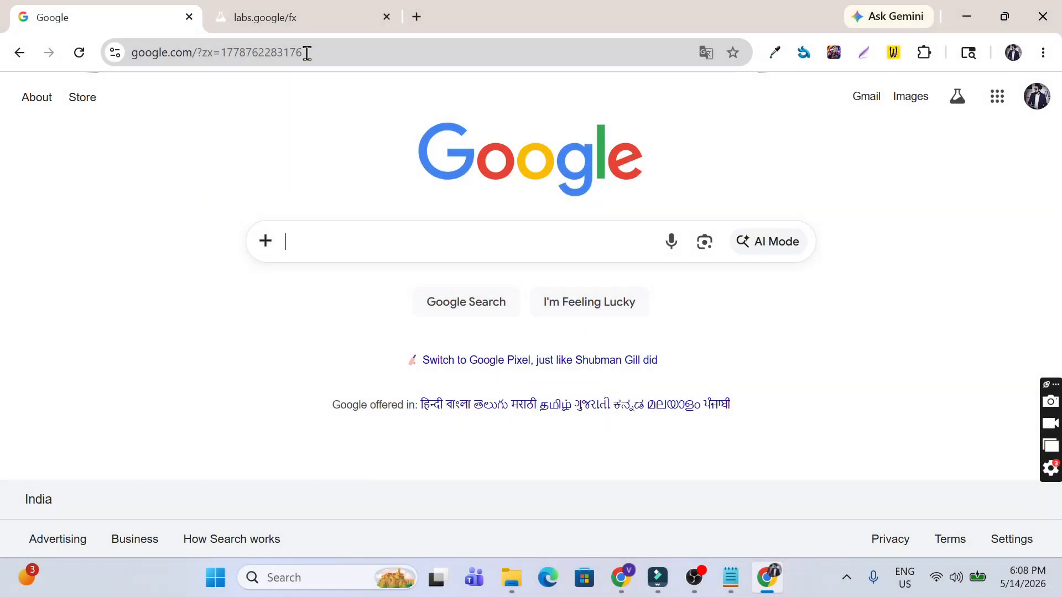
Step: Search Google for 'flow' and go to the Google Labs Flow page
click(363, 223)
text(flow)
key(Return)
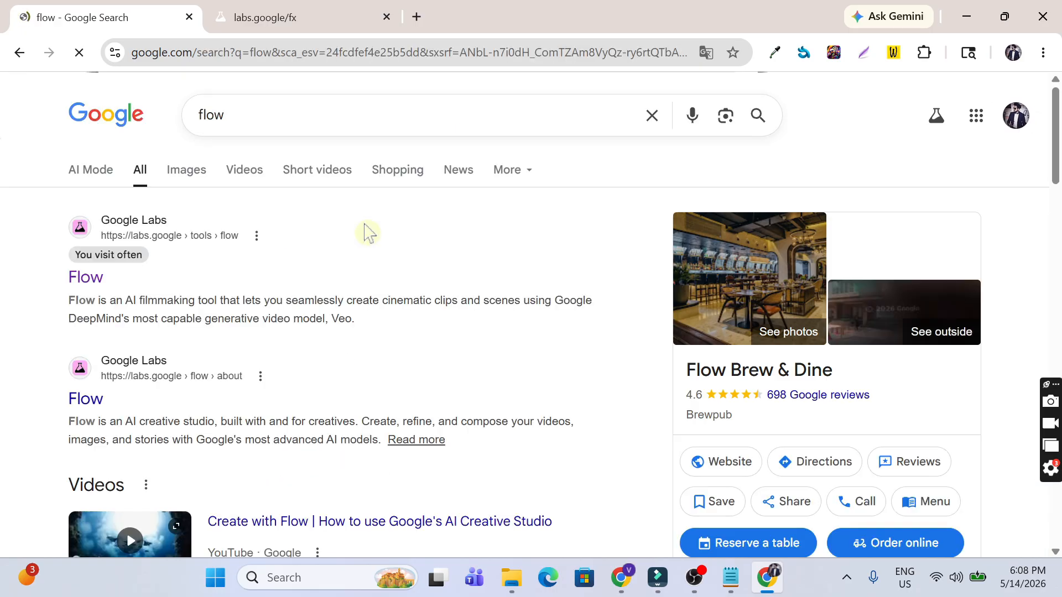
click(148, 224)
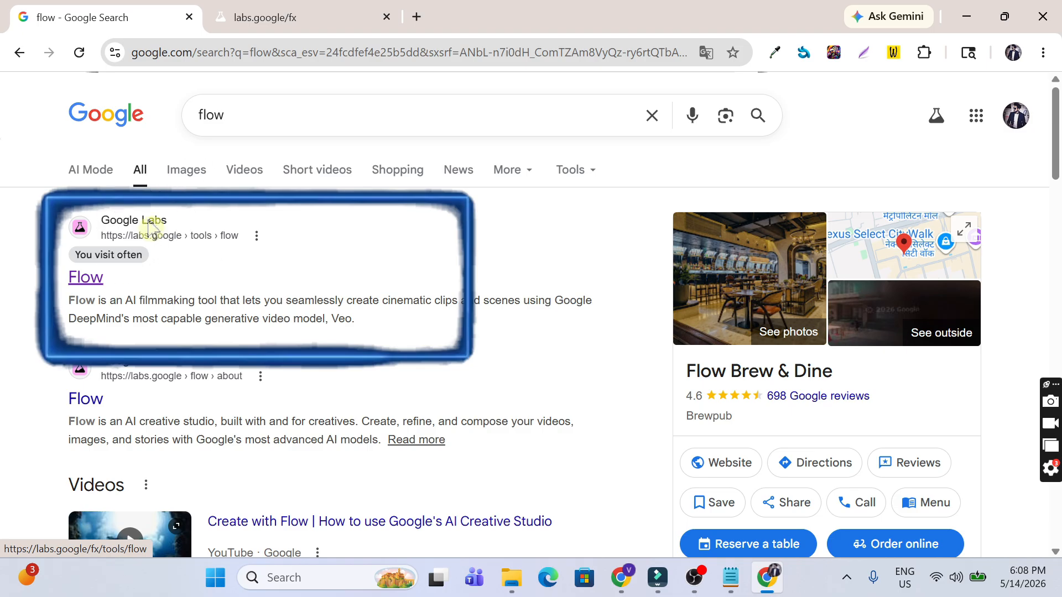
click(287, 27)
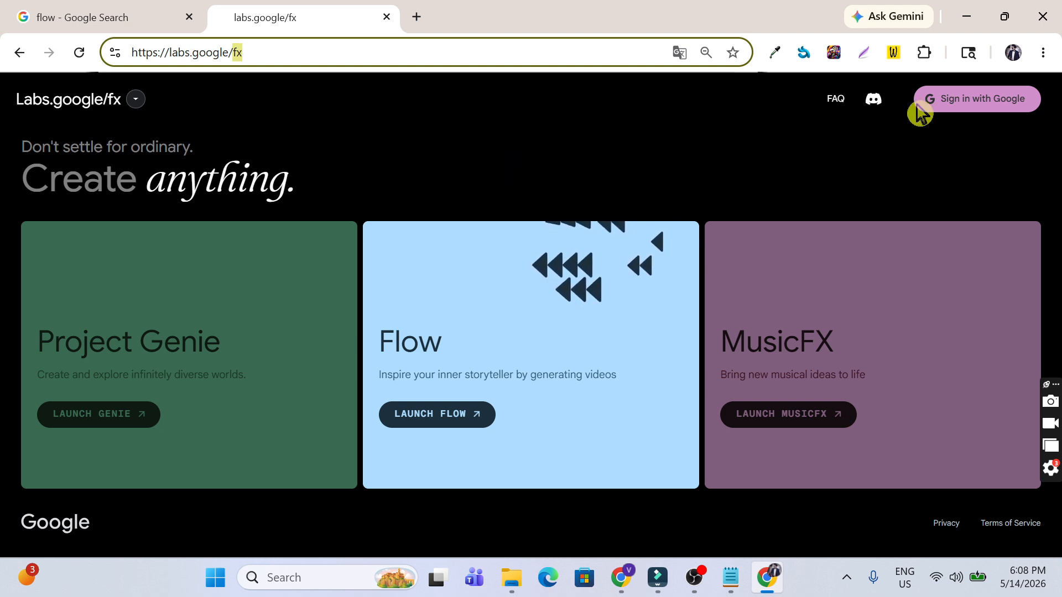
Step: Sign in to Google Labs with the Google account and launch Flow
click(957, 100)
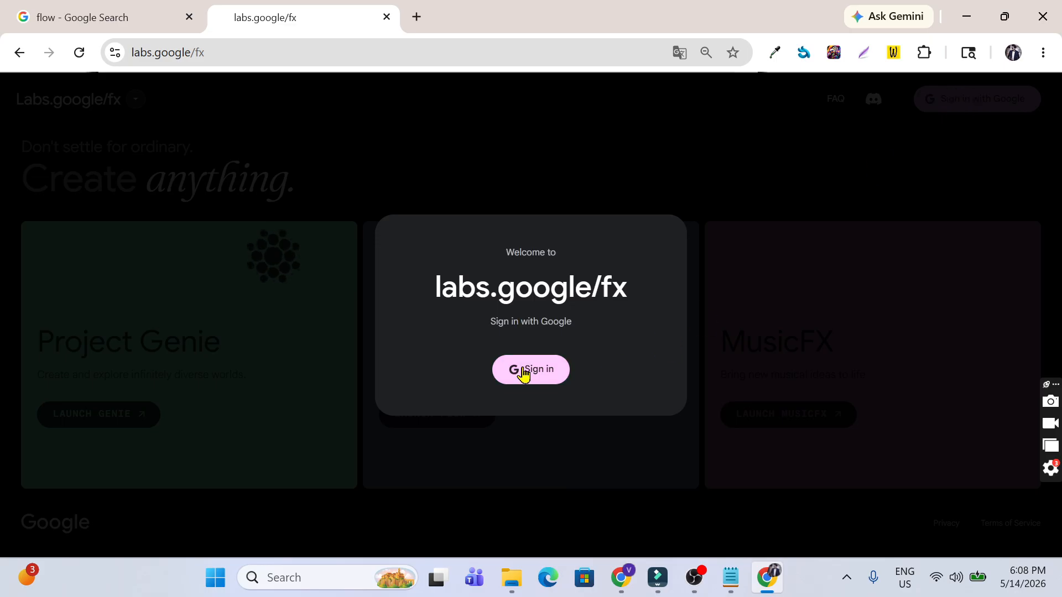
click(525, 370)
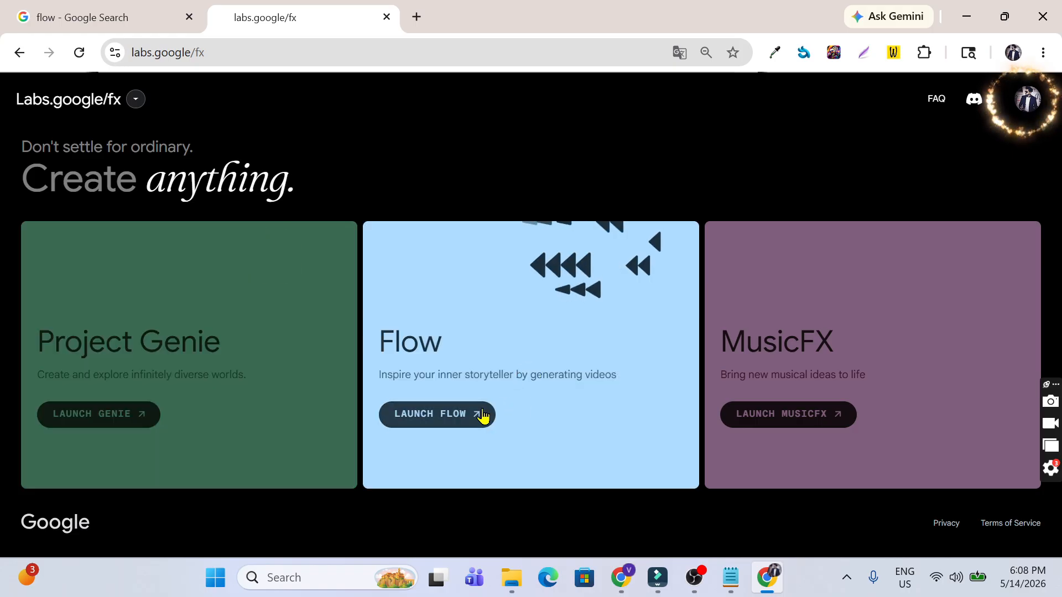
click(474, 420)
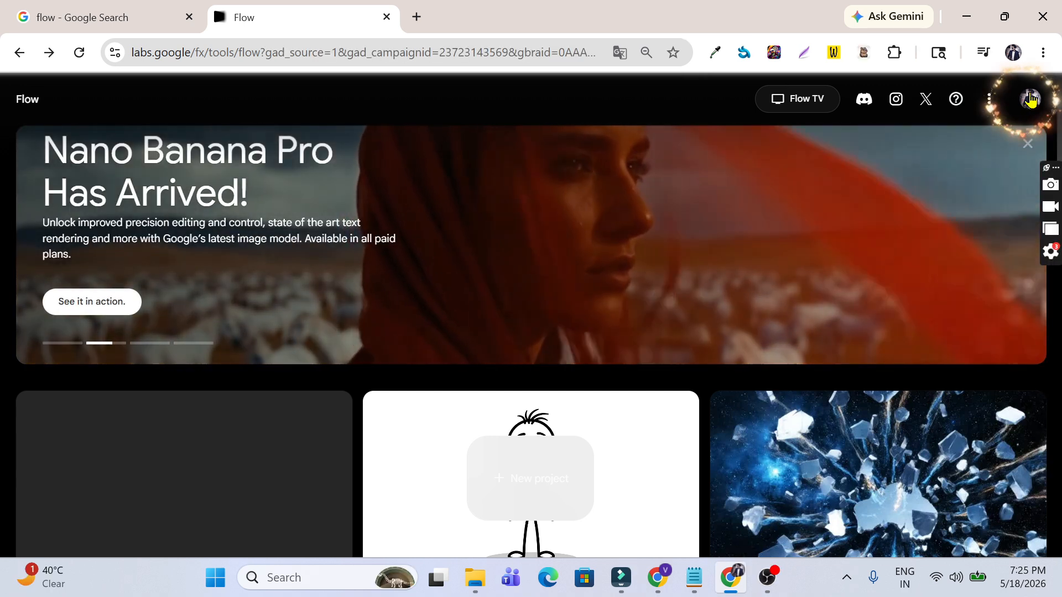
click(1030, 99)
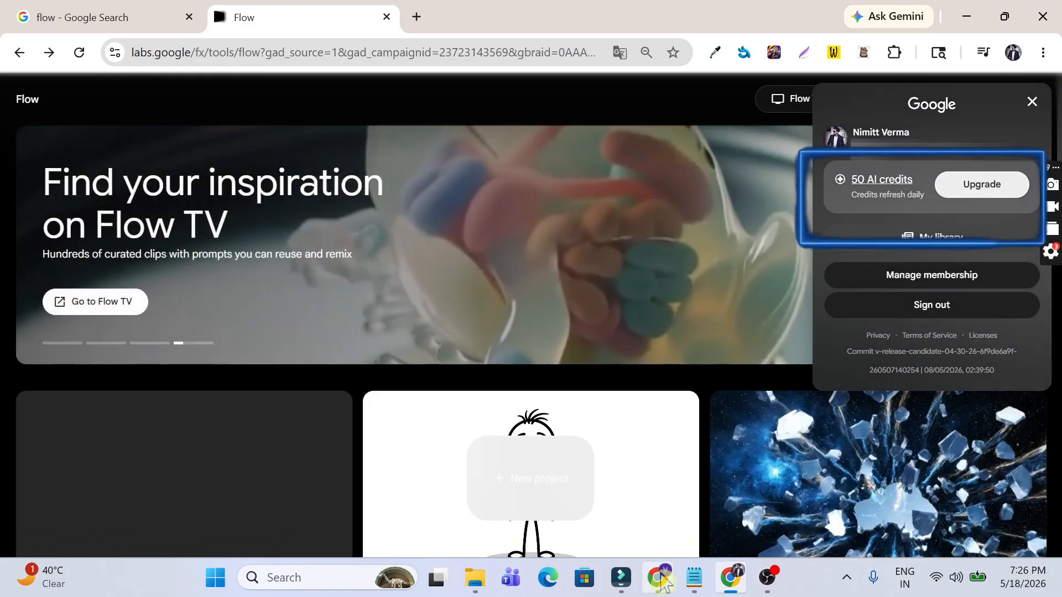
click(659, 585)
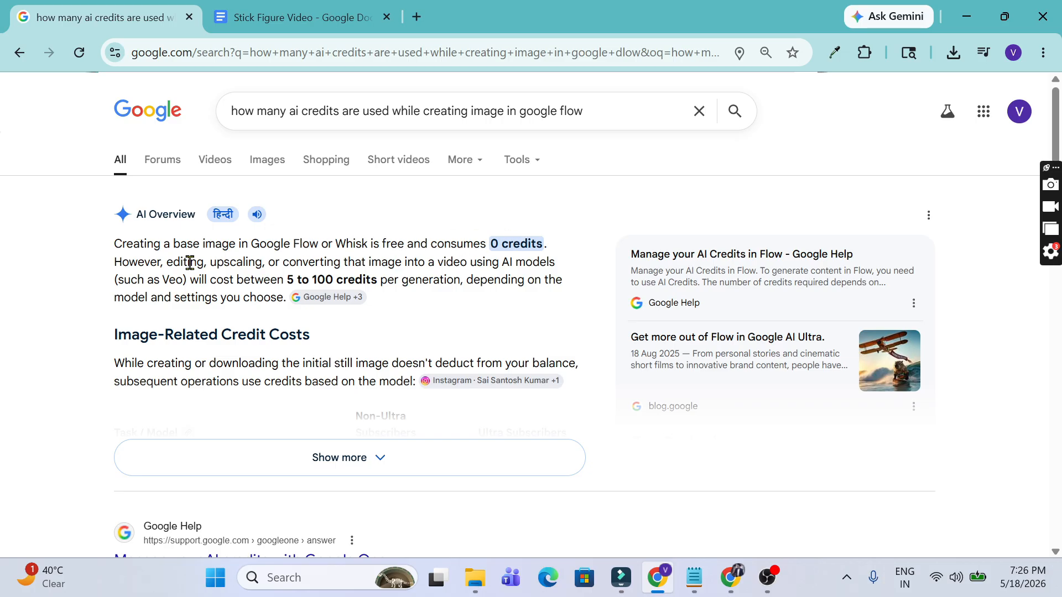
drag(437, 258, 467, 260)
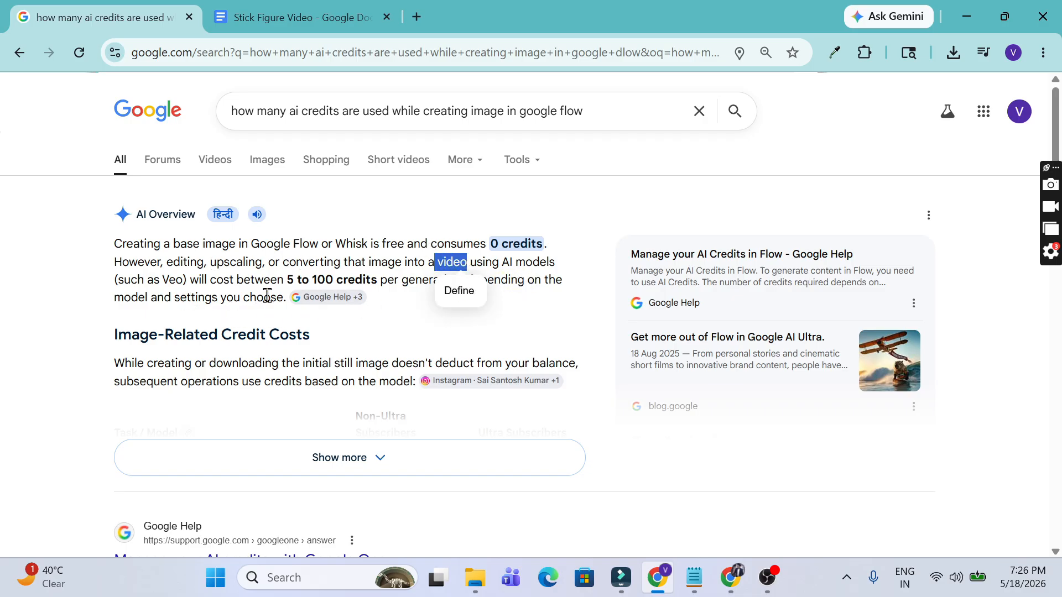
click(504, 267)
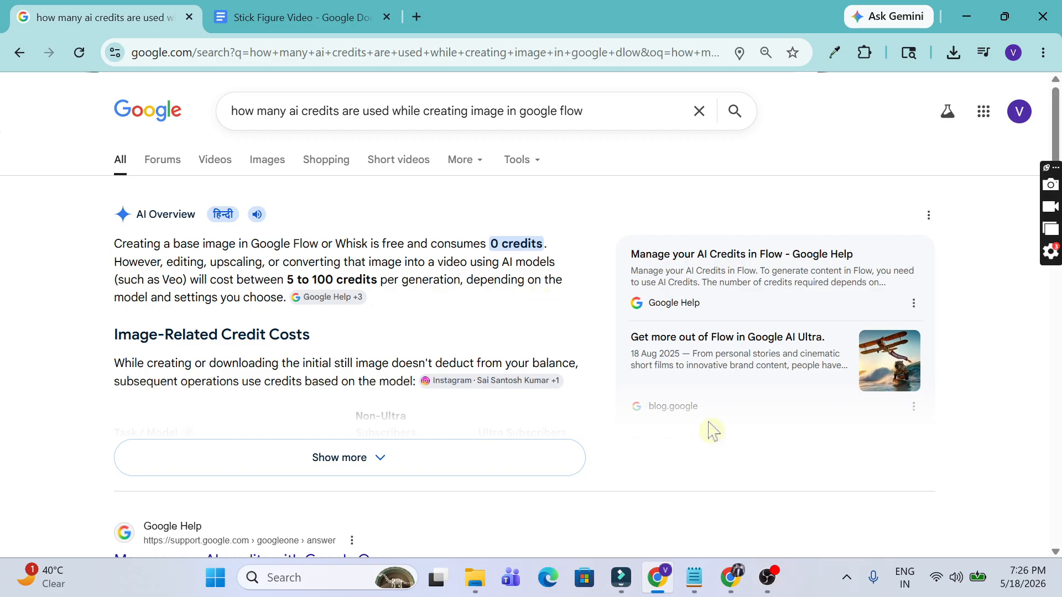
click(736, 578)
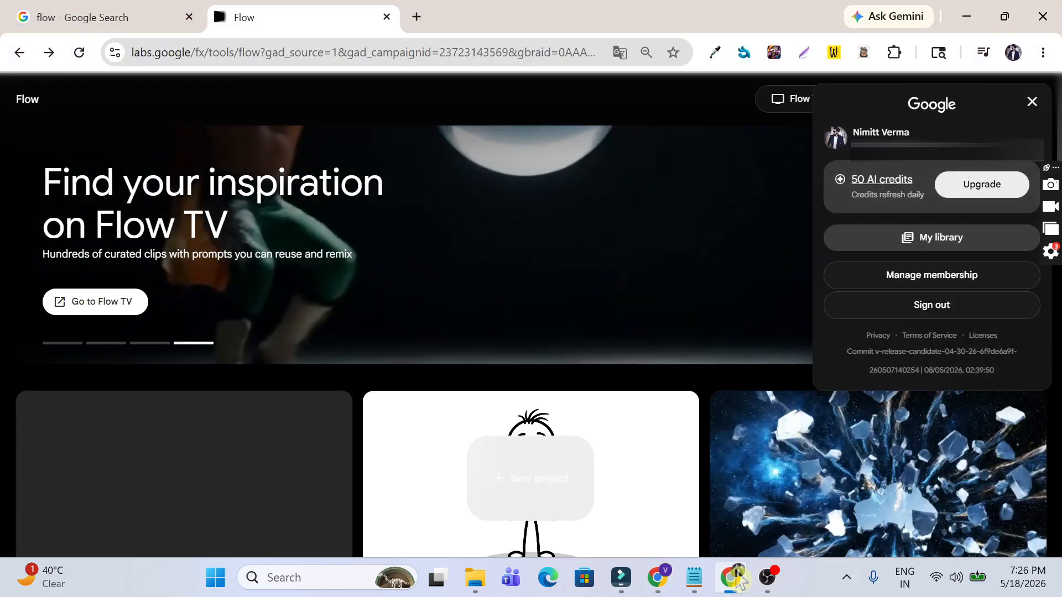
click(1032, 102)
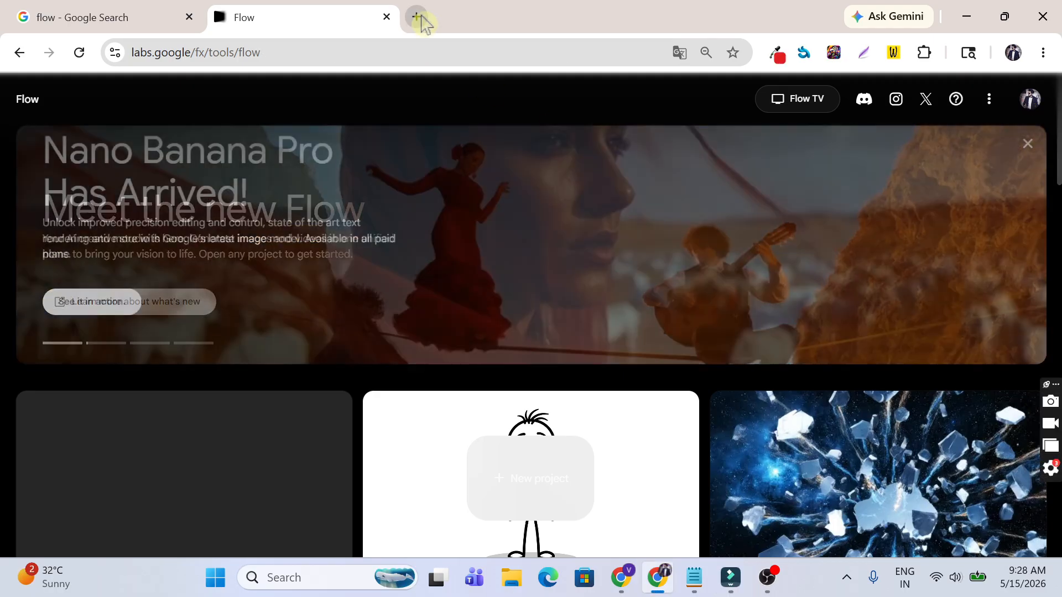
Step: Search 'VEO Automation google extension' in a new tab and add the Chrome Web Store extension
click(419, 20)
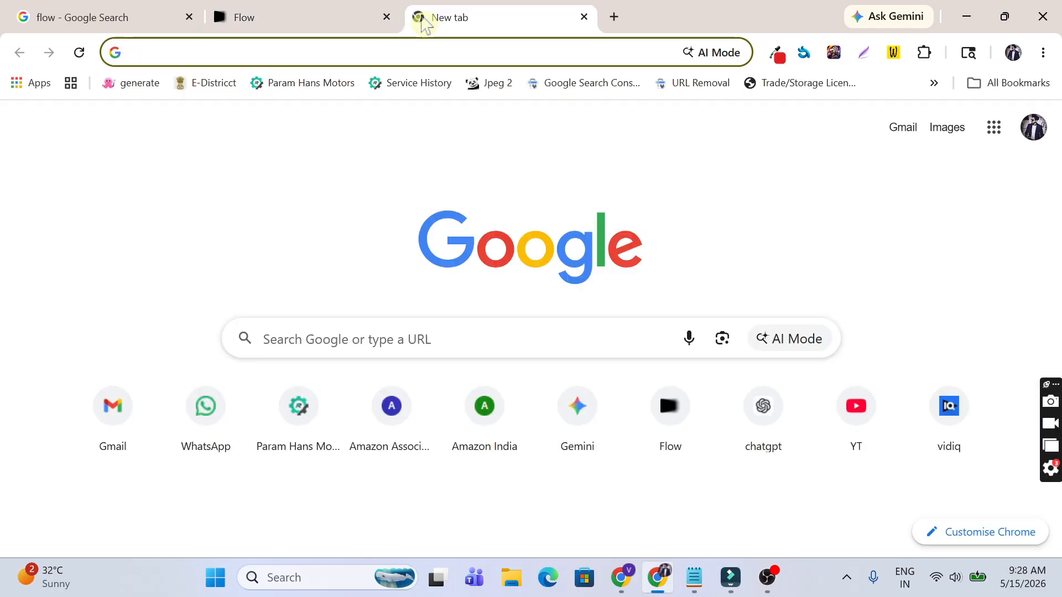
click(424, 50)
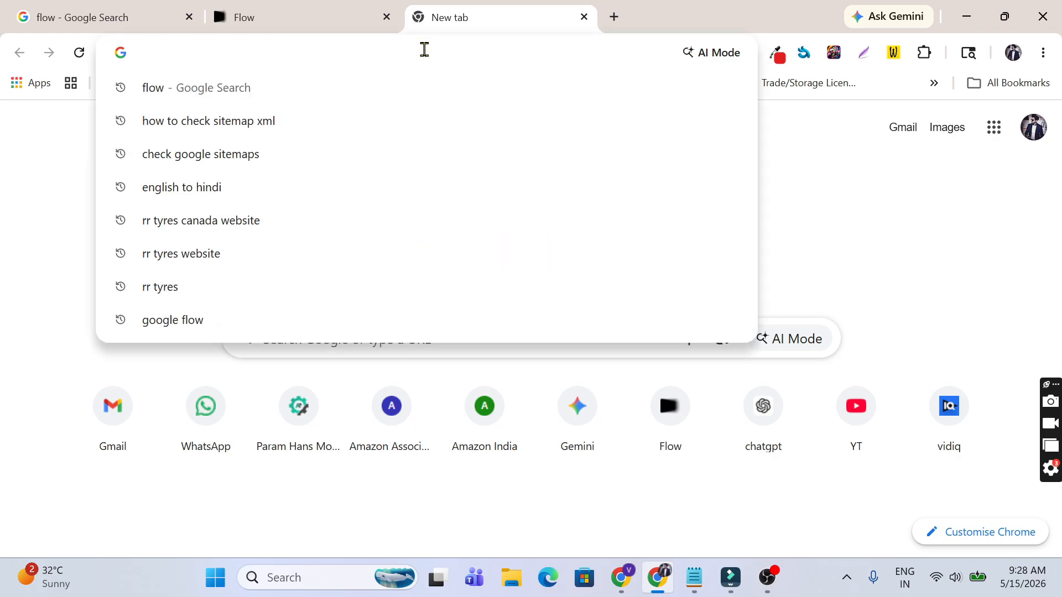
text(VEO A)
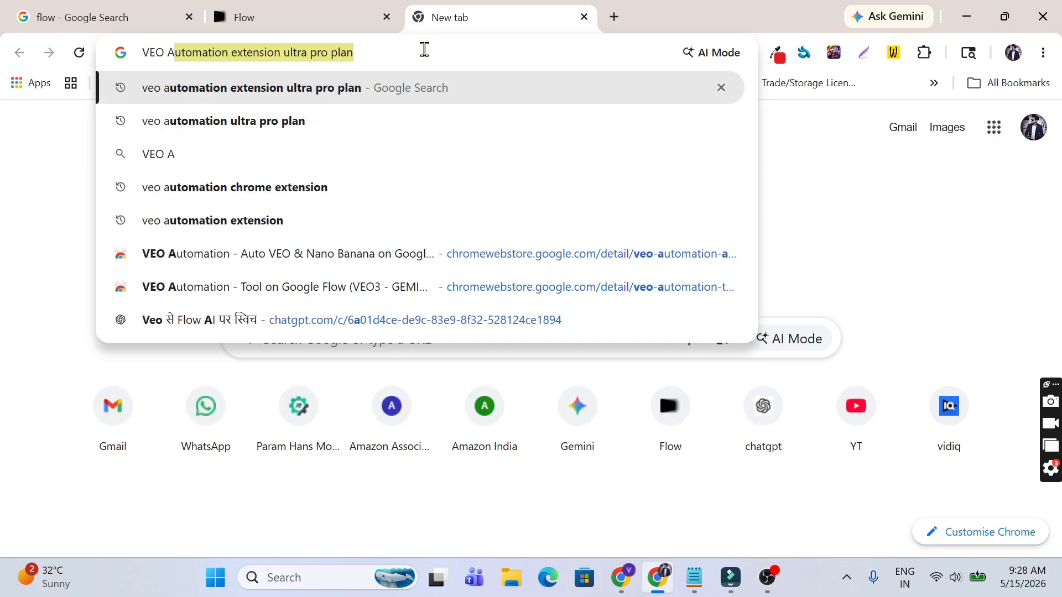
text(utomation google extension)
key(Return)
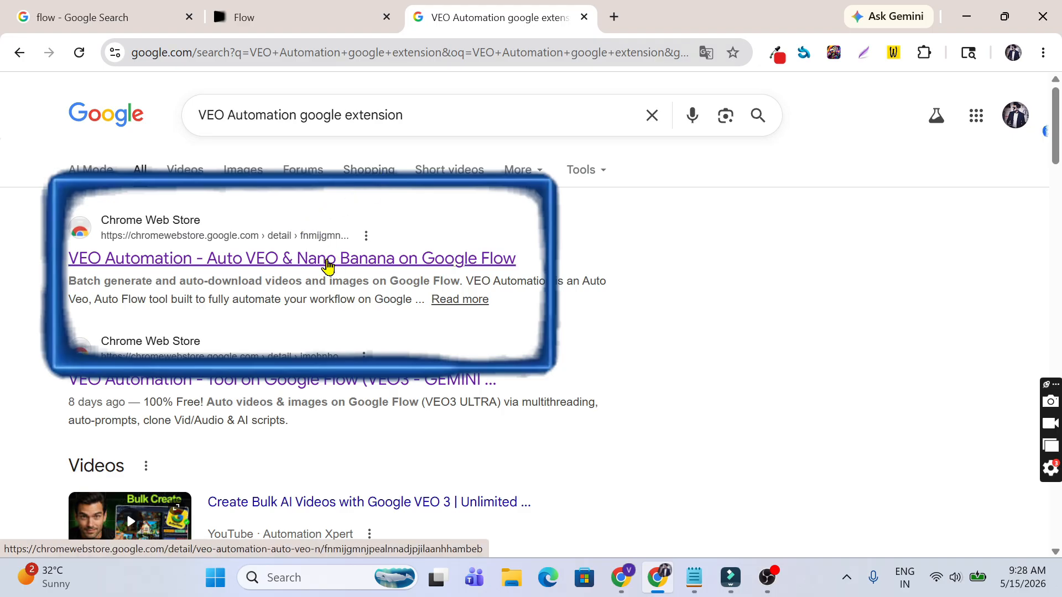
click(327, 264)
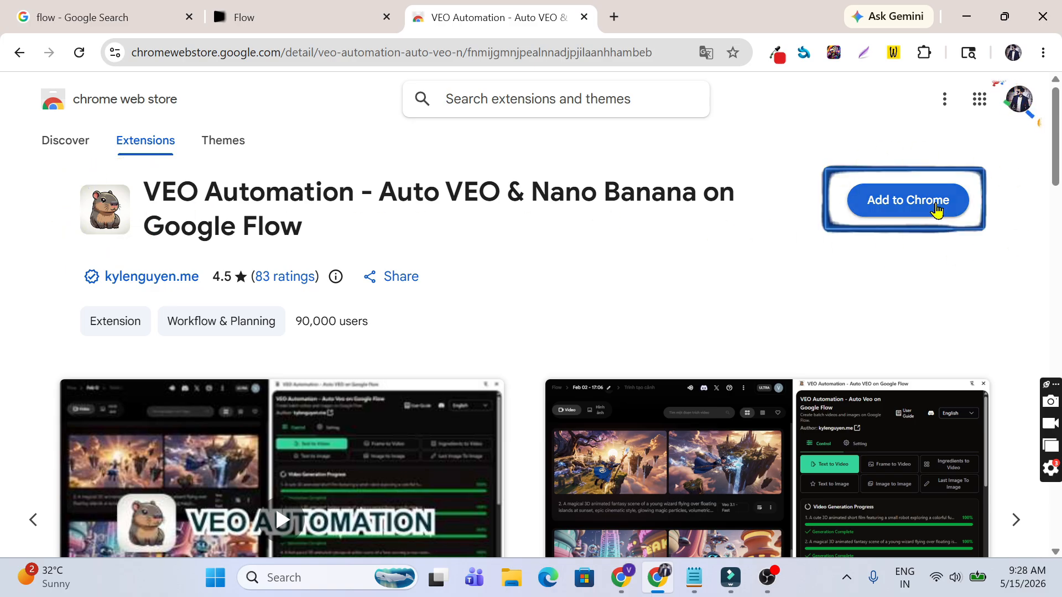
click(936, 208)
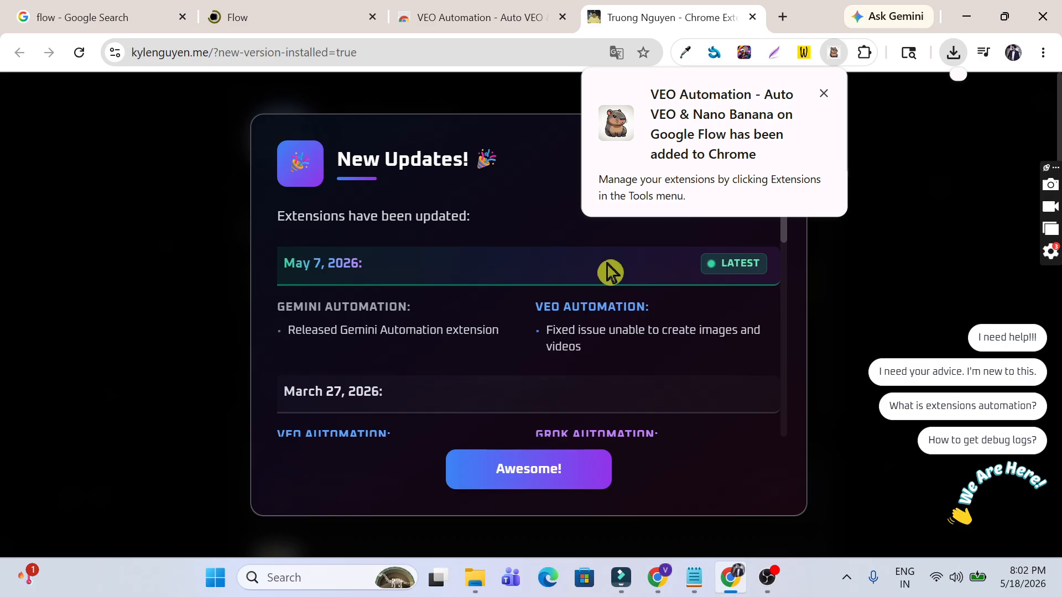
Step: Dismiss the update notices, pin VEO Automation, and open its side panel
click(824, 94)
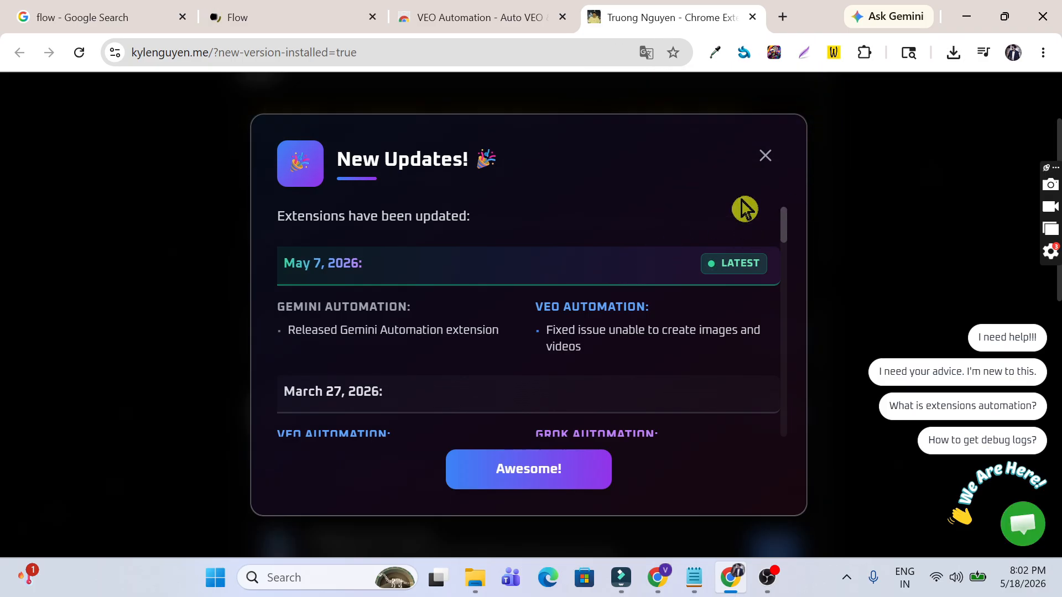
click(765, 156)
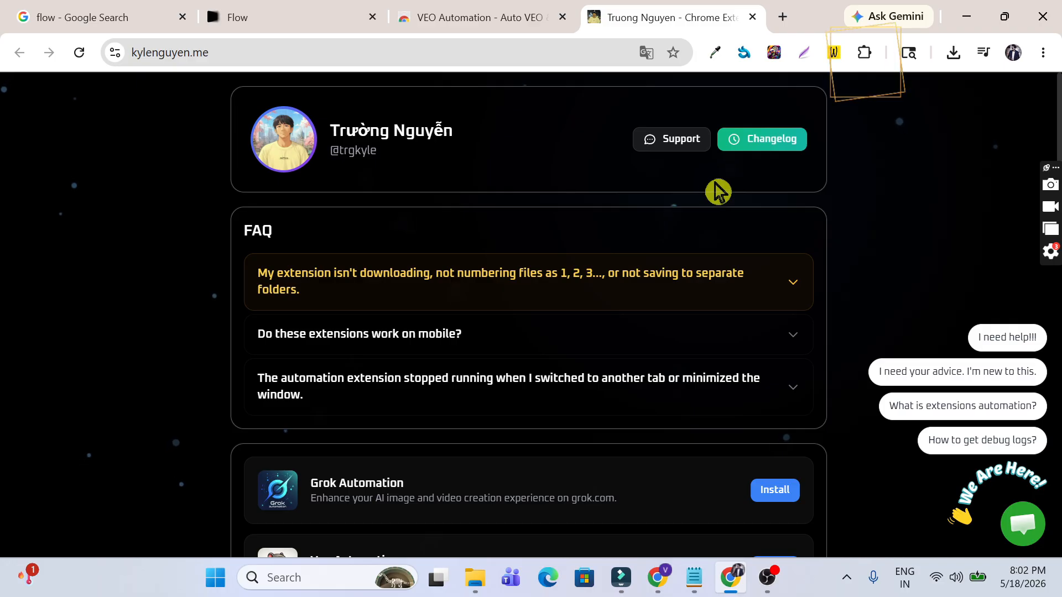
click(865, 57)
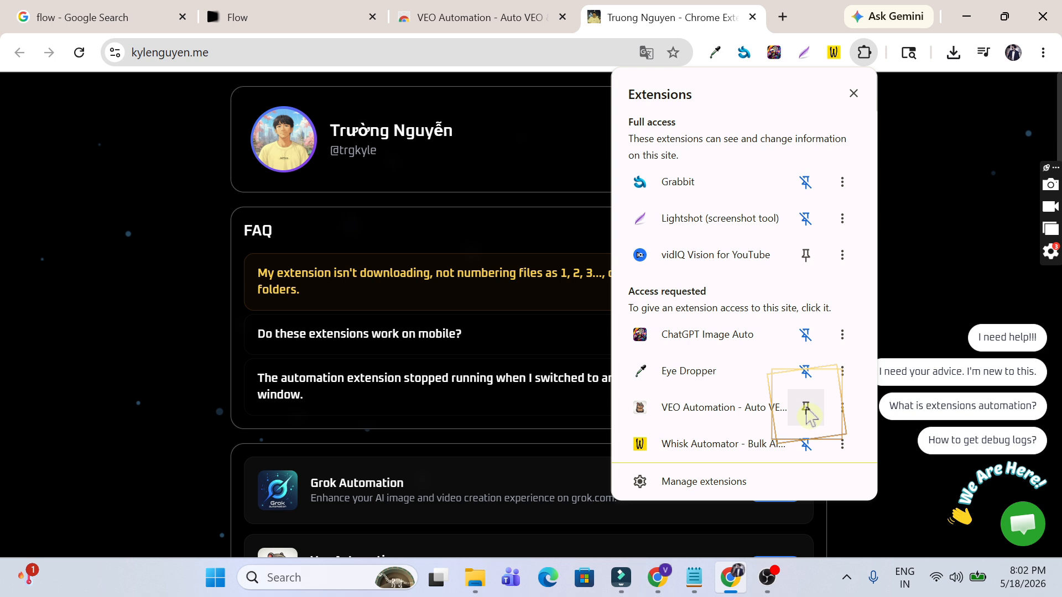
click(806, 409)
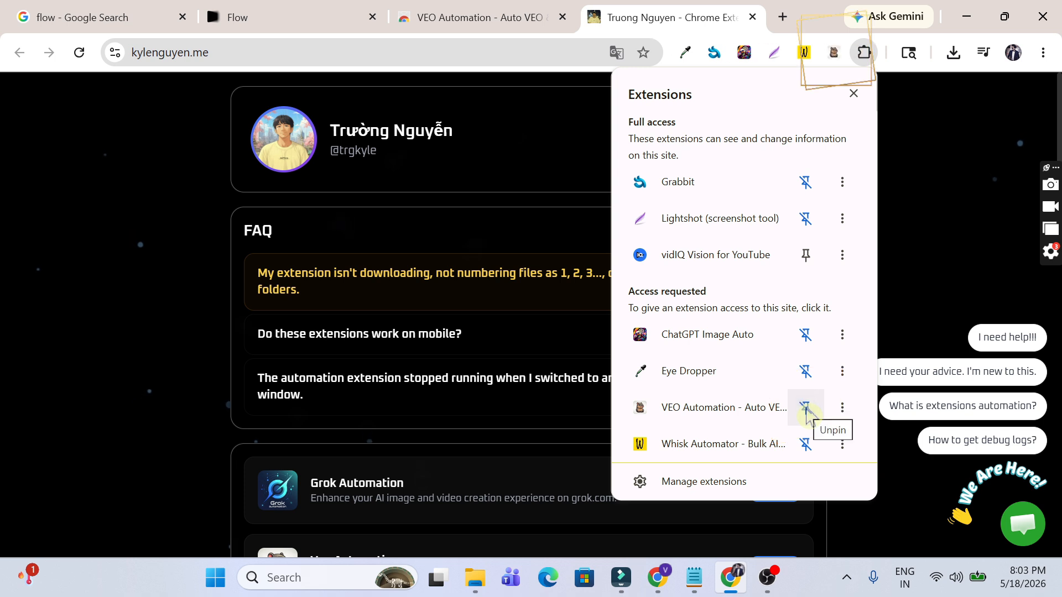
click(833, 58)
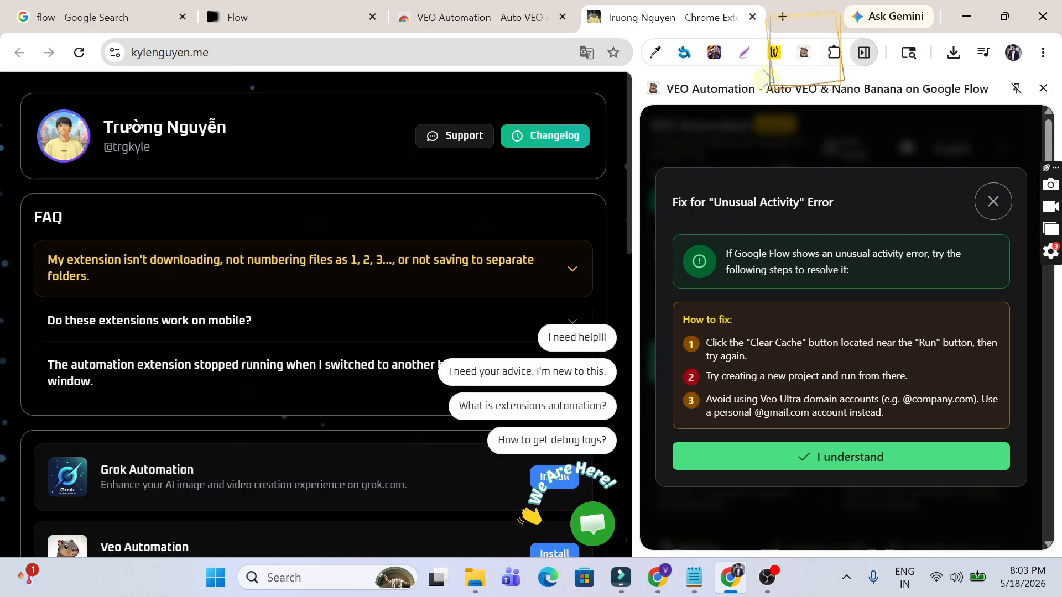
Step: Close the VEO Automation store tab and the extension author's page tab
click(539, 25)
click(562, 18)
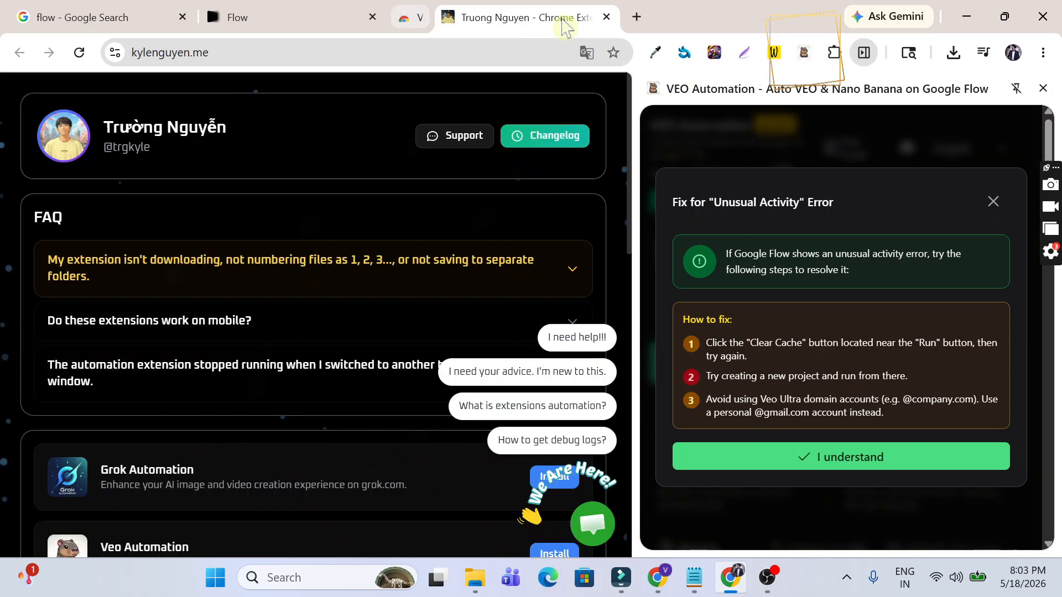
click(317, 28)
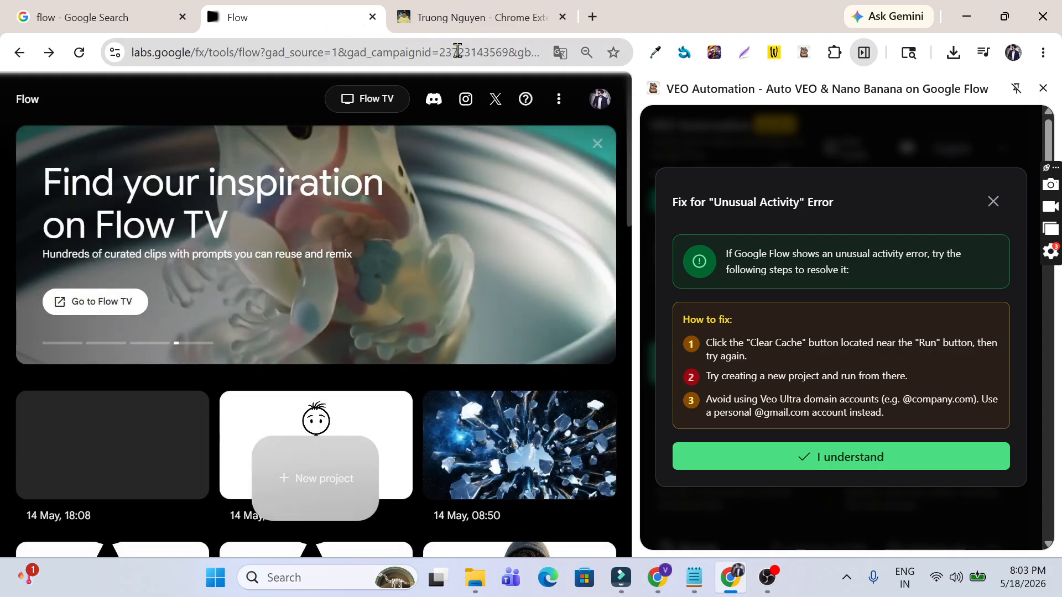
click(546, 23)
click(562, 19)
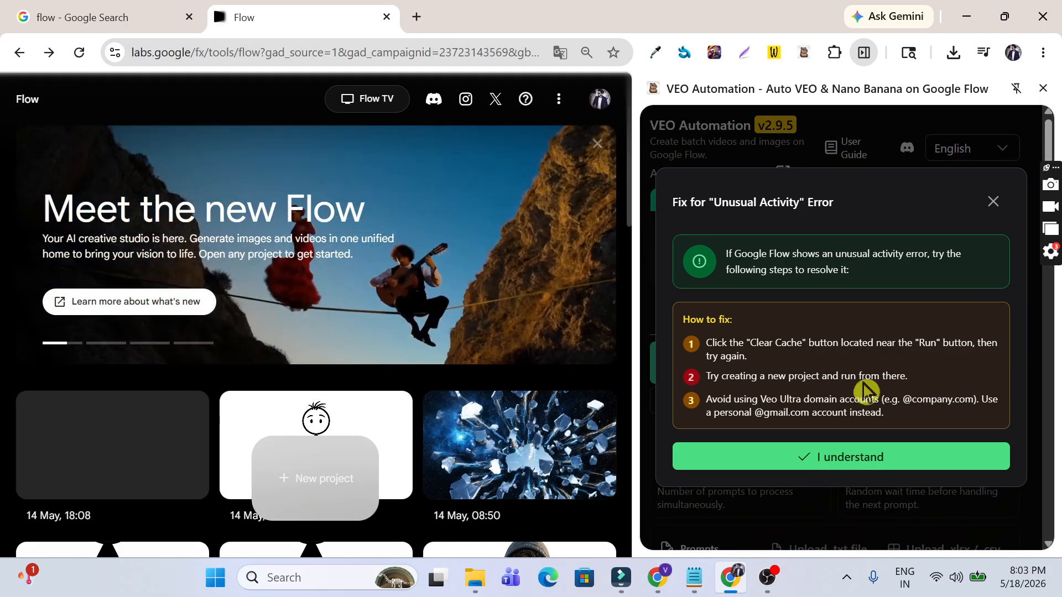
Step: Dismiss the Unusual Activity notice, check the Gmail account's Free plan, and open the Pricing page
click(818, 457)
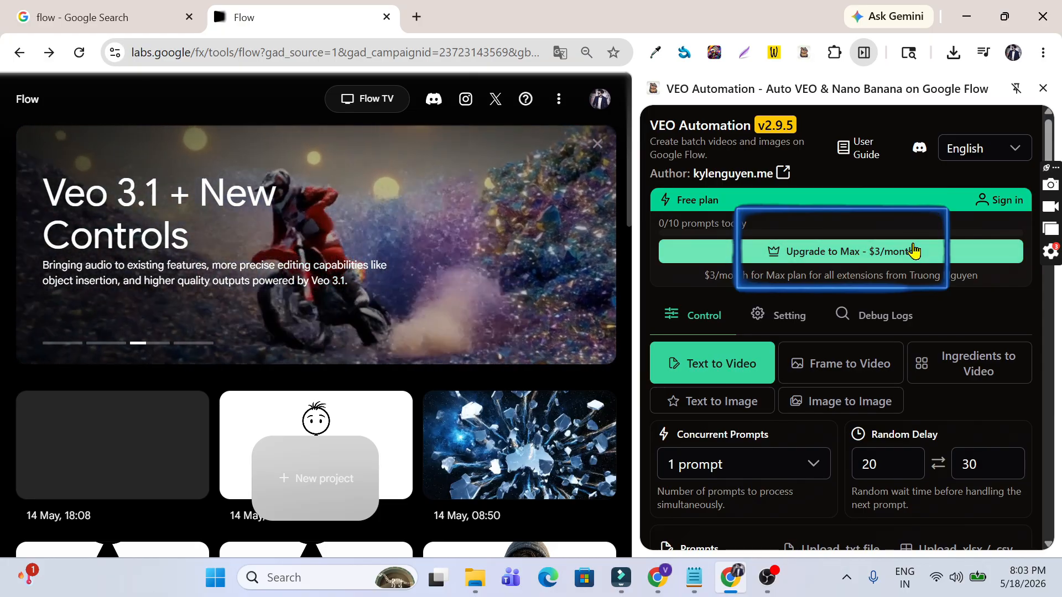
click(914, 251)
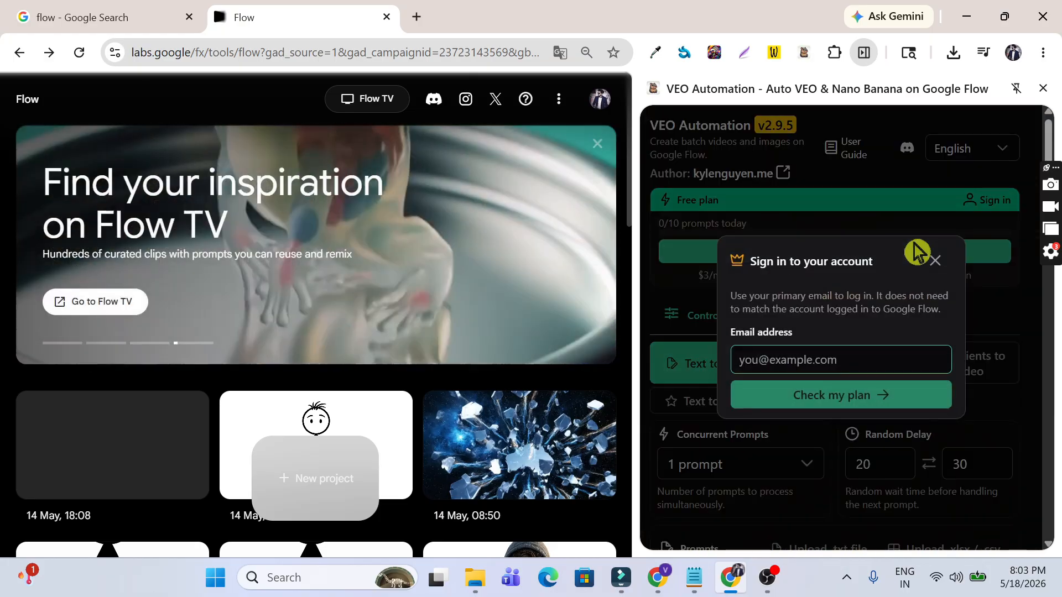
text(@gmail.com)
click(824, 397)
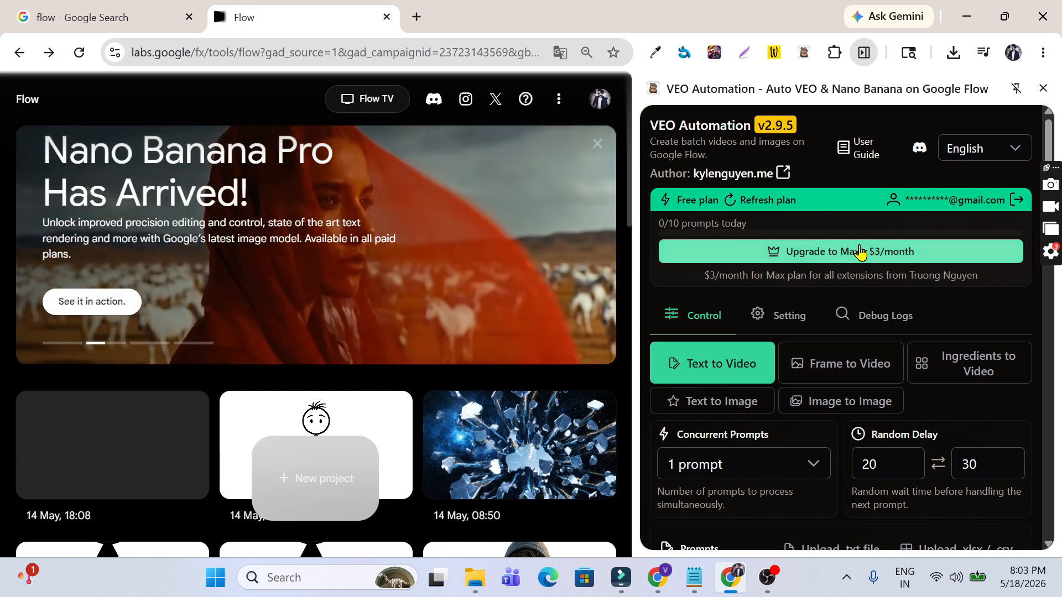
click(858, 252)
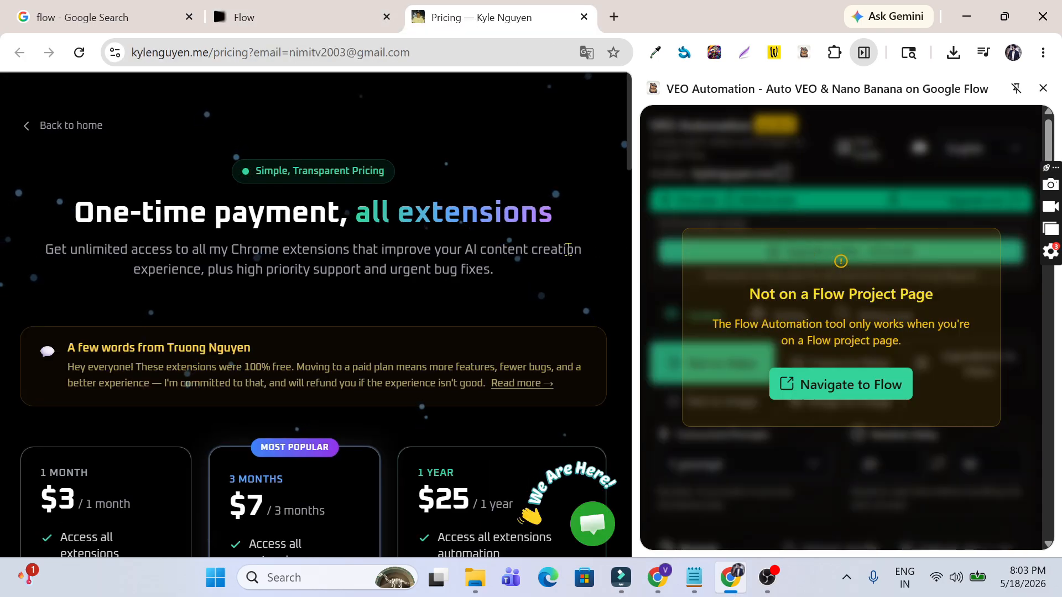
Step: Close the side panel and choose Upgrade on the 3 MONTHS $7 pricing card
scroll(529, 270, down, 2)
scroll(529, 270, down, 2)
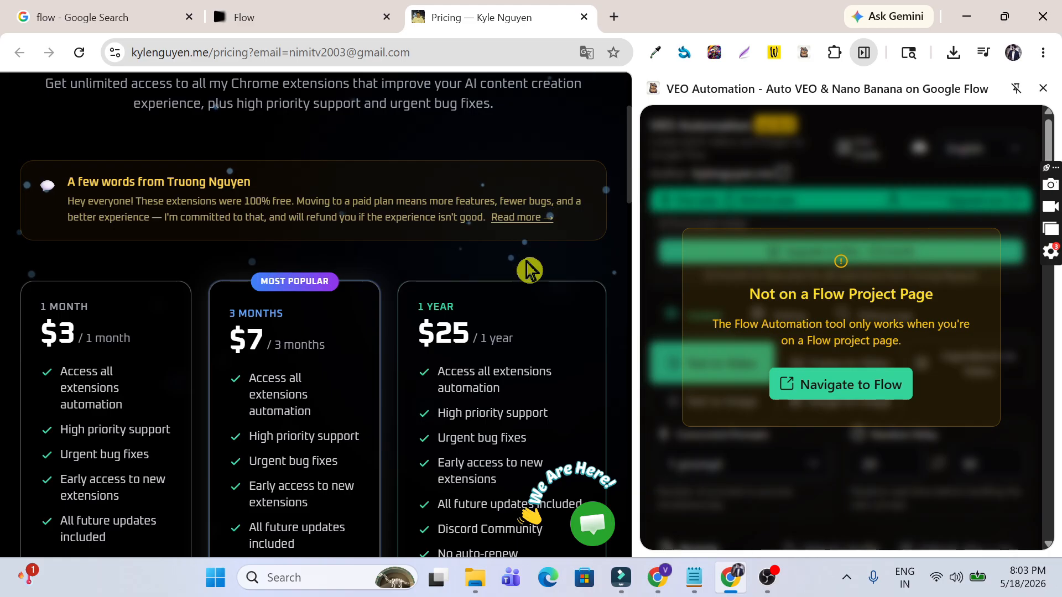
scroll(529, 269, down, 2)
click(1042, 88)
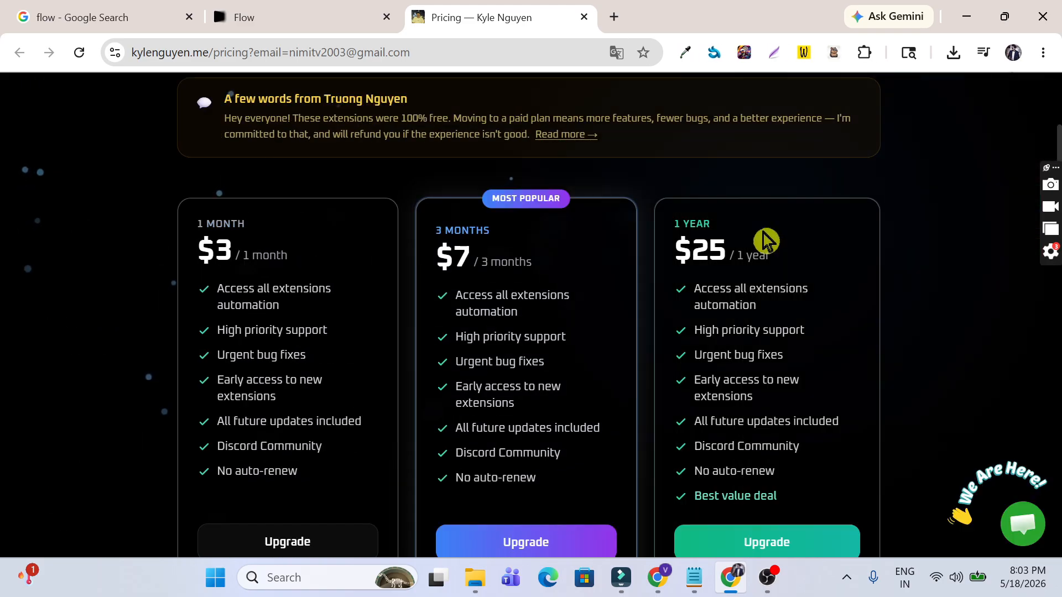
scroll(766, 240, up, 5)
scroll(654, 249, down, 4)
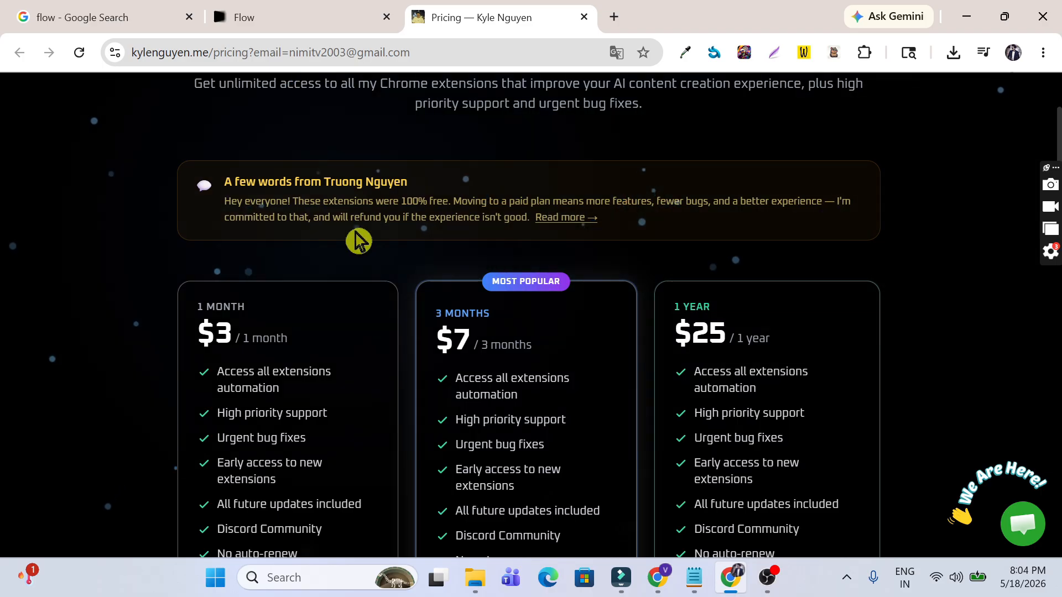
scroll(357, 240, down, 1)
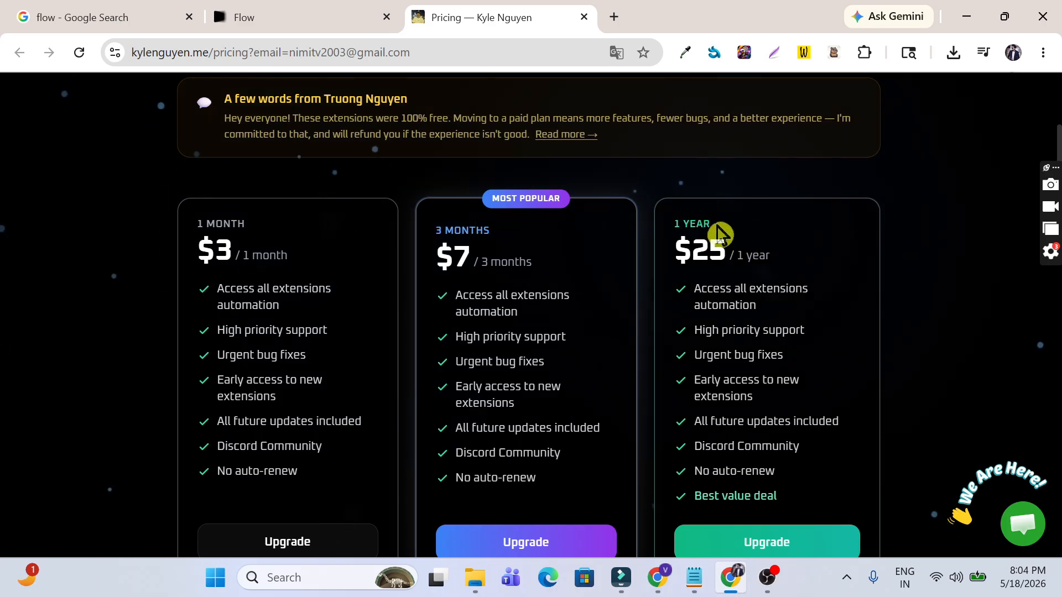
scroll(718, 235, down, 1)
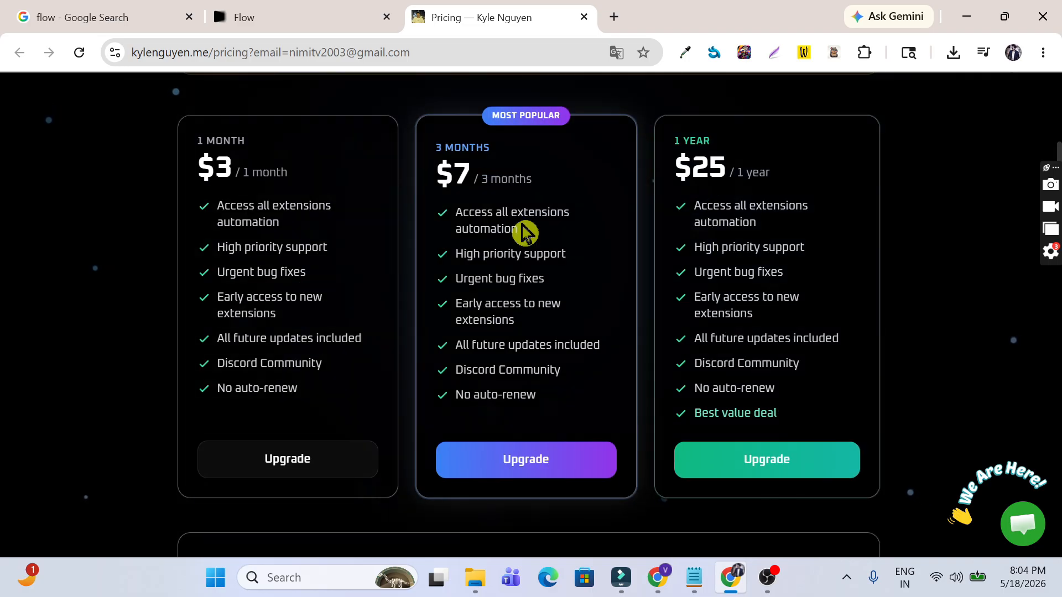
triple_click(787, 412)
click(790, 421)
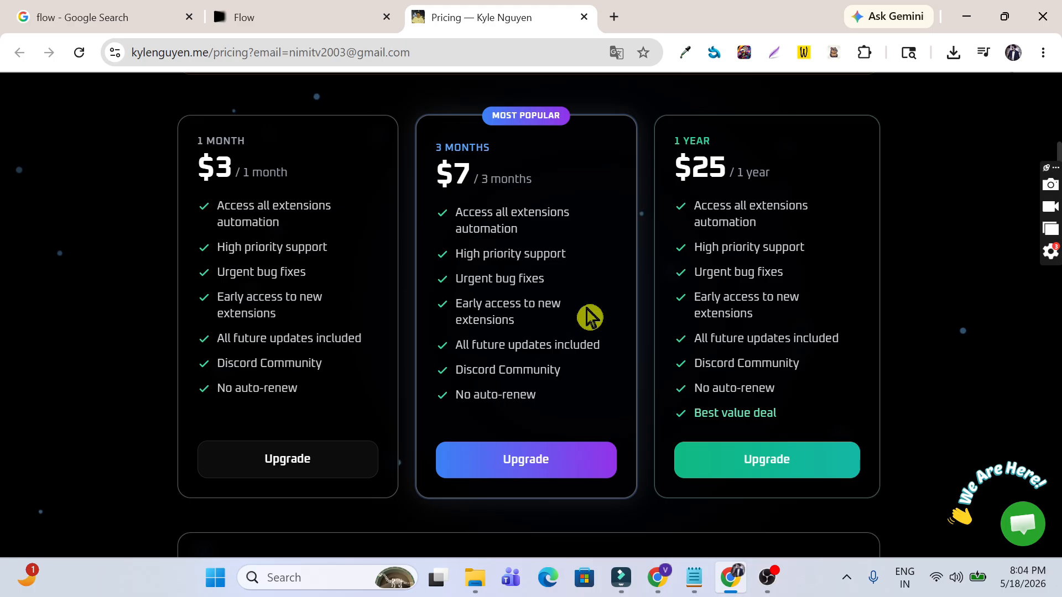
click(566, 456)
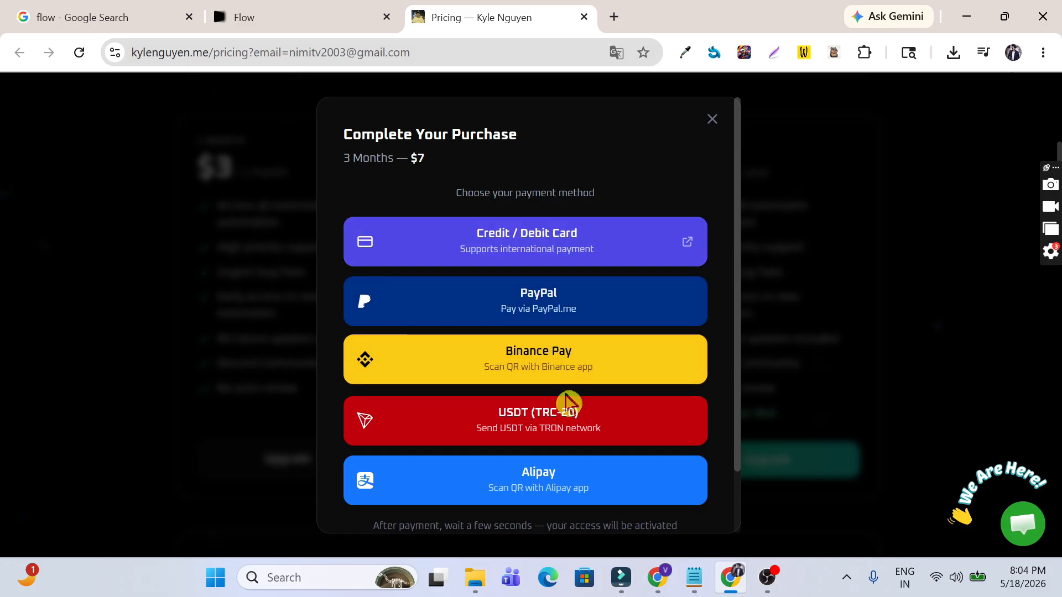
Step: Pay ₹700.20 by UPI in Stripe Checkout with the payer's full name, then return to Flow
click(551, 235)
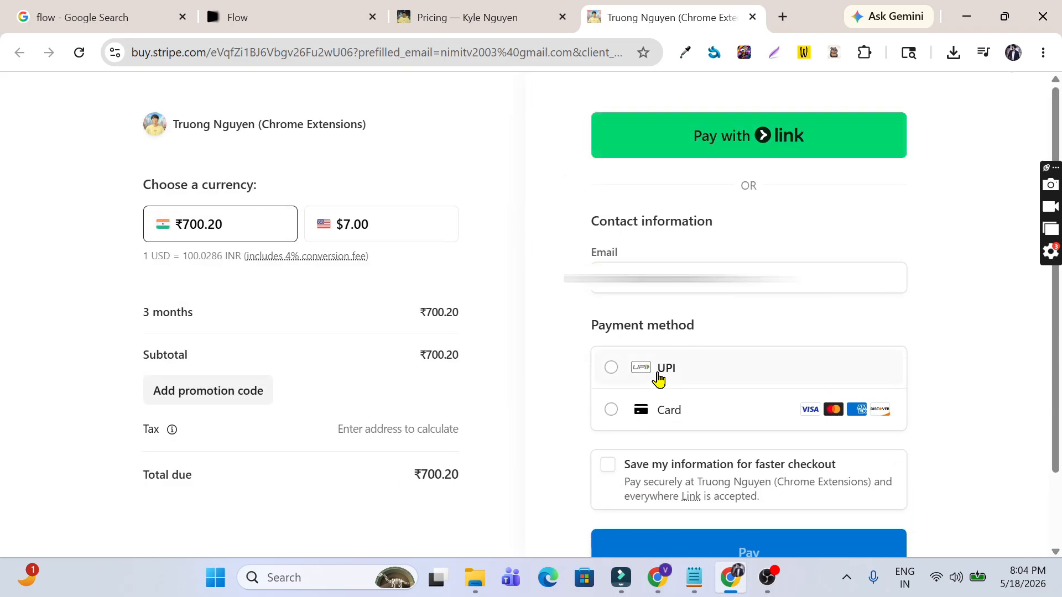
click(614, 368)
scroll(686, 339, down, 1)
click(685, 338)
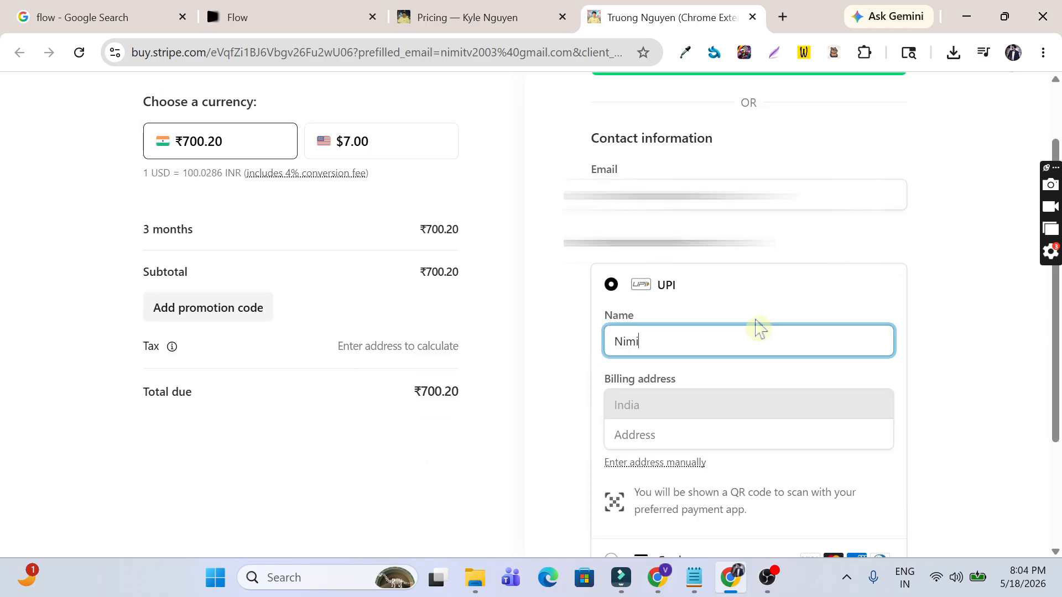
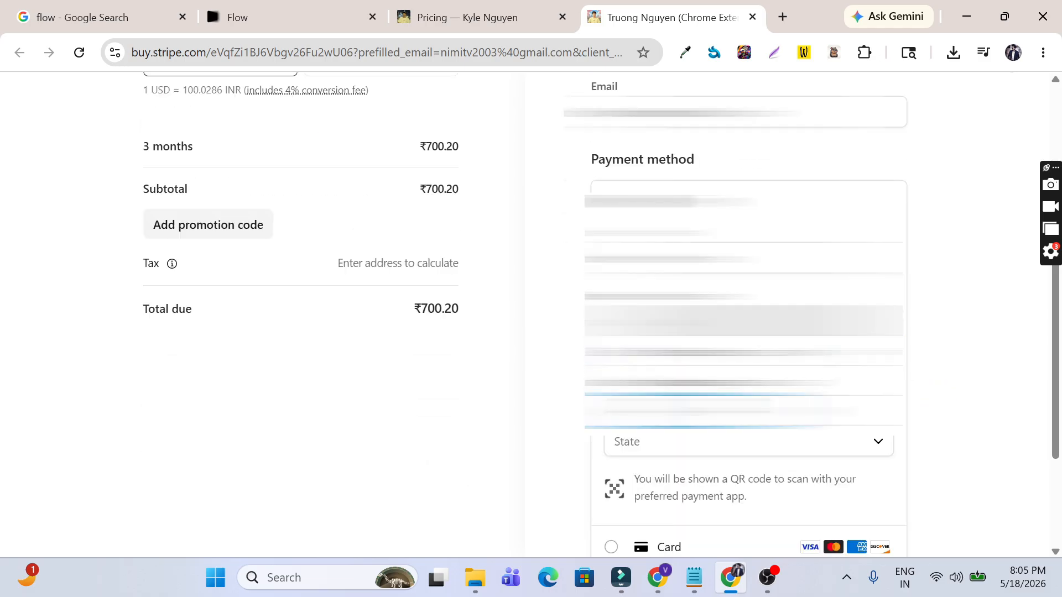
scroll(741, 387, down, 3)
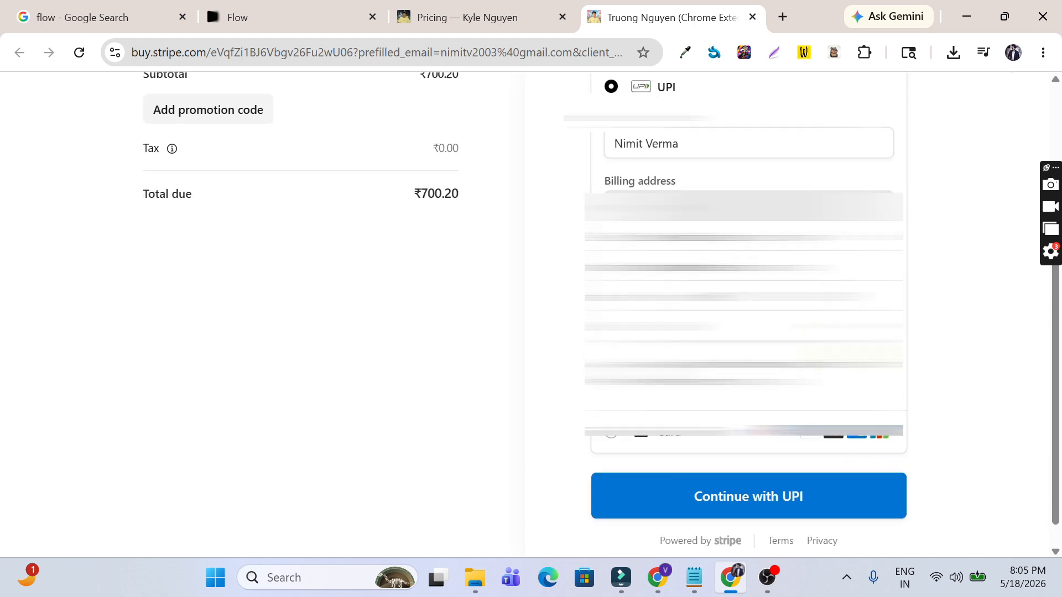
click(740, 474)
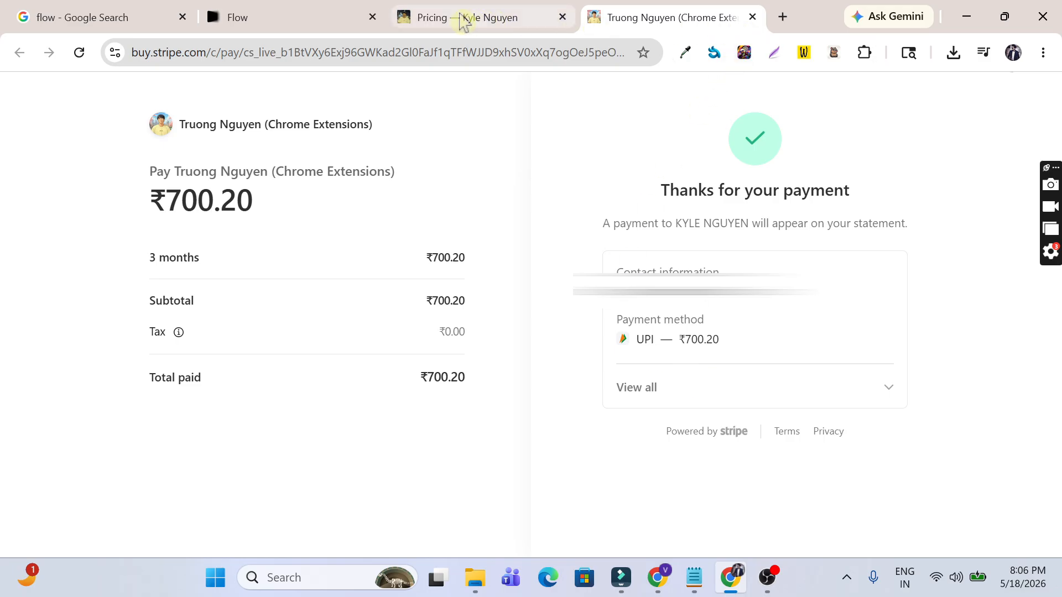
click(300, 16)
Step: Reopen the VEO Automation panel, view the purchase confirmation, then close the confirmation and receipt tabs
click(834, 55)
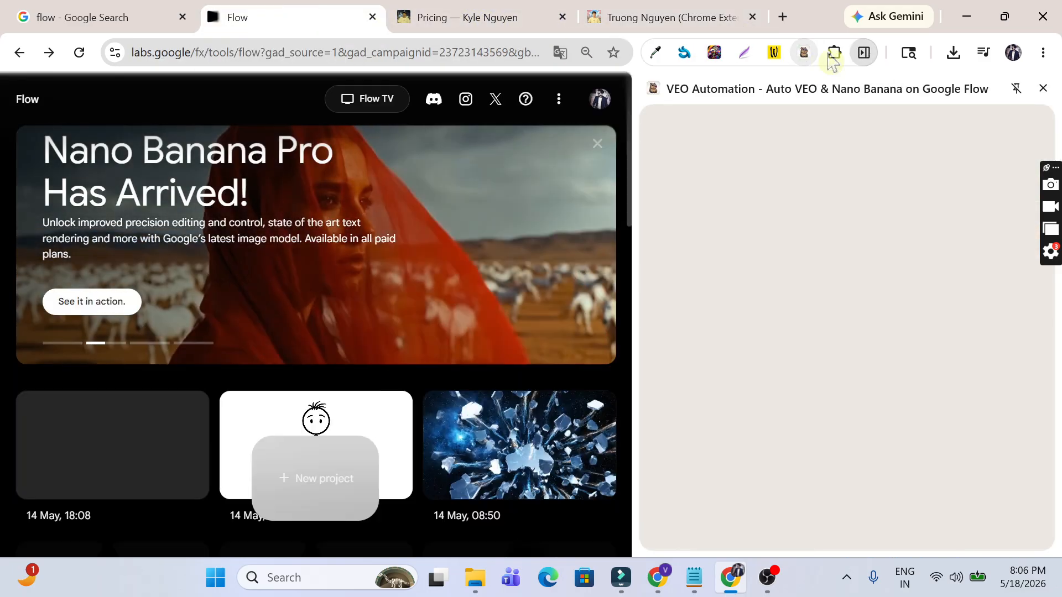
click(861, 449)
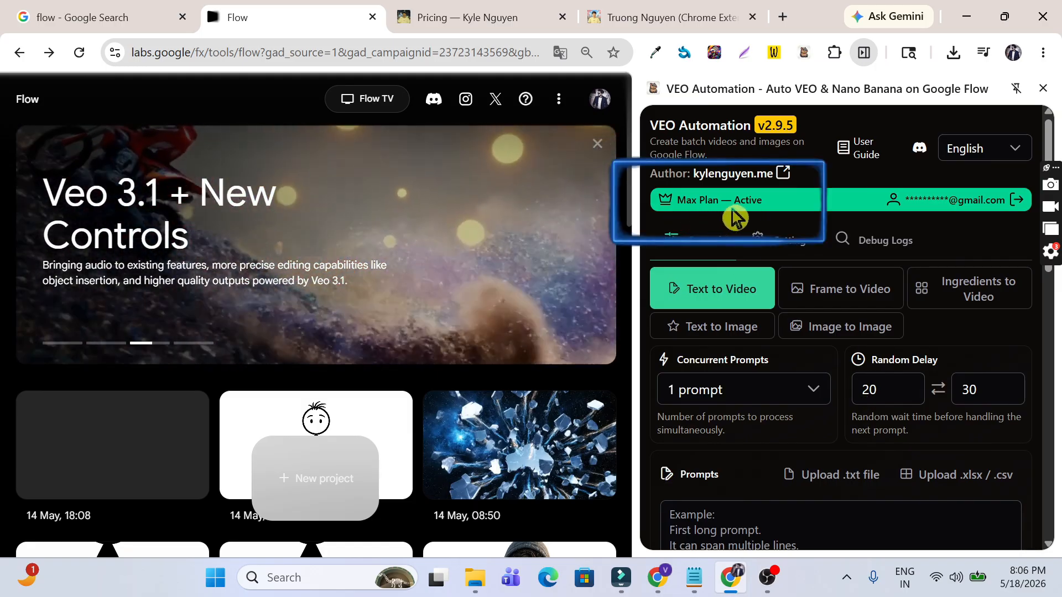
click(561, 25)
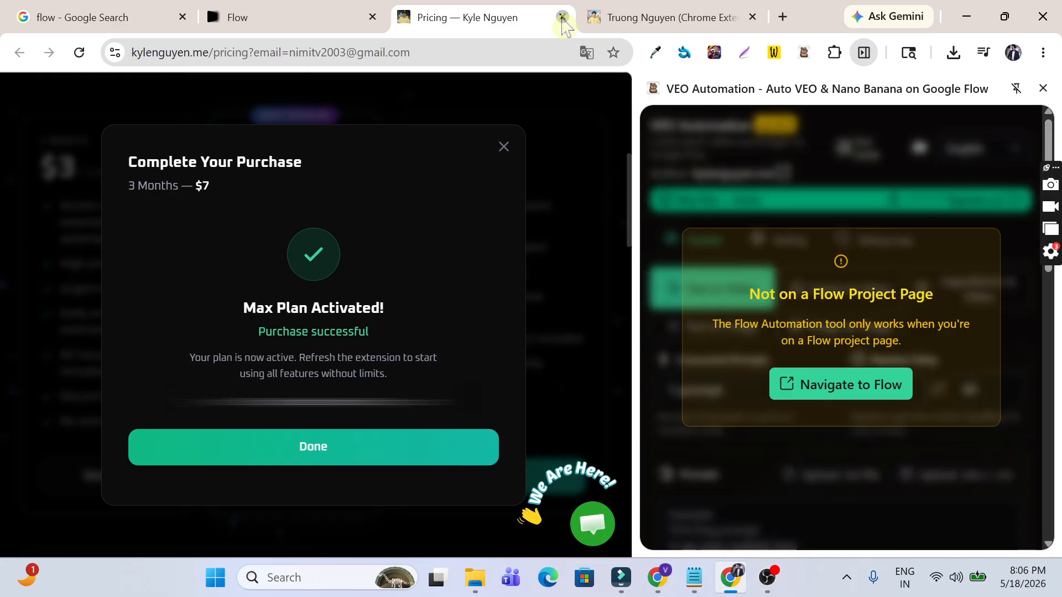
click(561, 17)
click(562, 18)
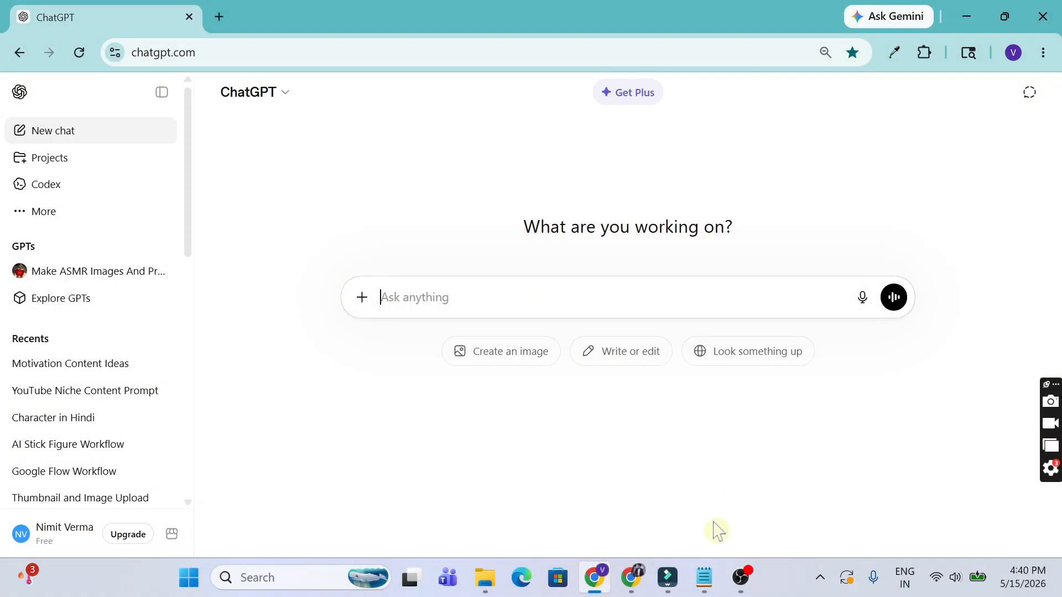
Step: Copy the first stick-figure script prompt from Notepad and paste it into ChatGPT
click(706, 583)
drag(16, 90, 782, 217)
click(853, 227)
drag(853, 227, 3, 69)
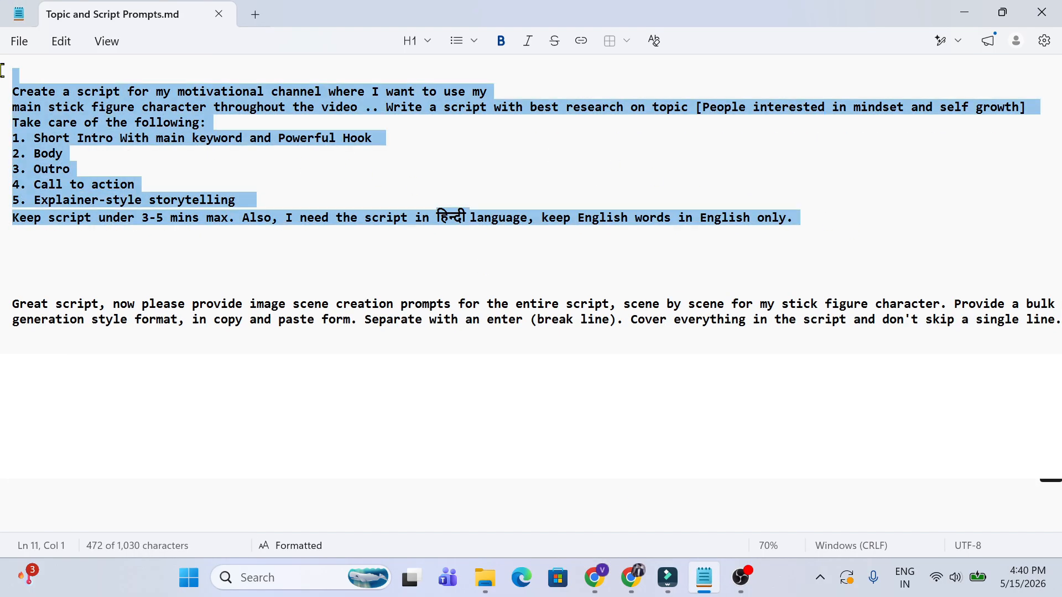
key(ctrl+c)
key(alt+Tab)
key(ctrl+v)
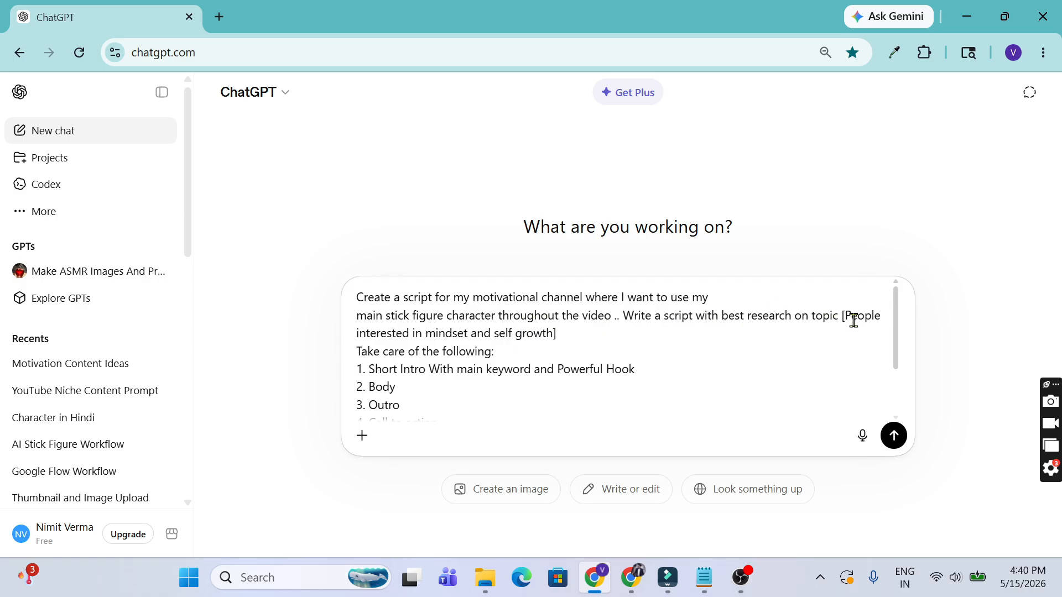
Step: Review the research topic and 3-5 mins length in the prompt, then send it
drag(848, 315, 554, 338)
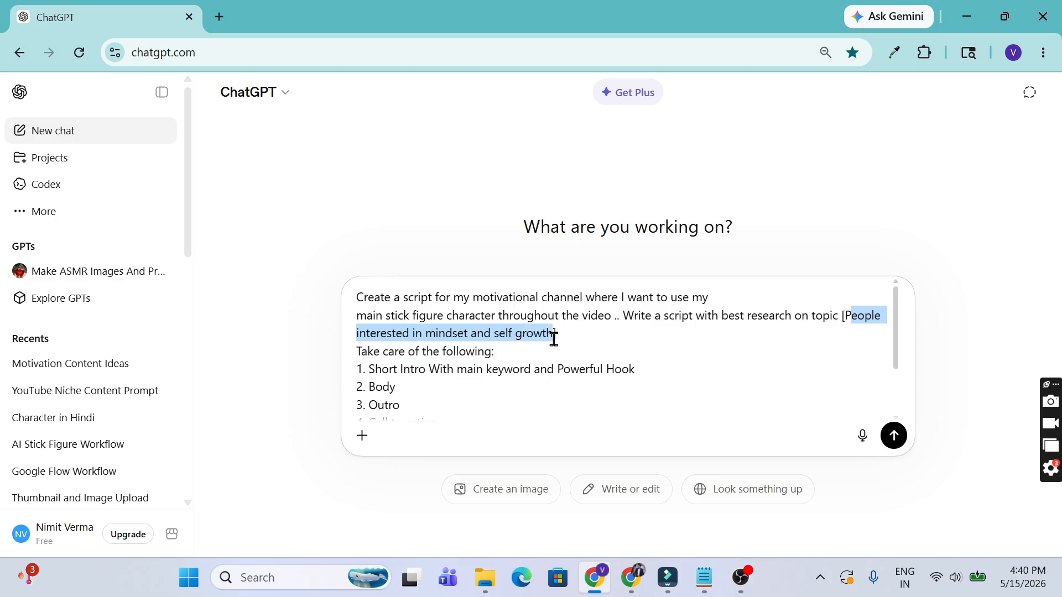
click(631, 332)
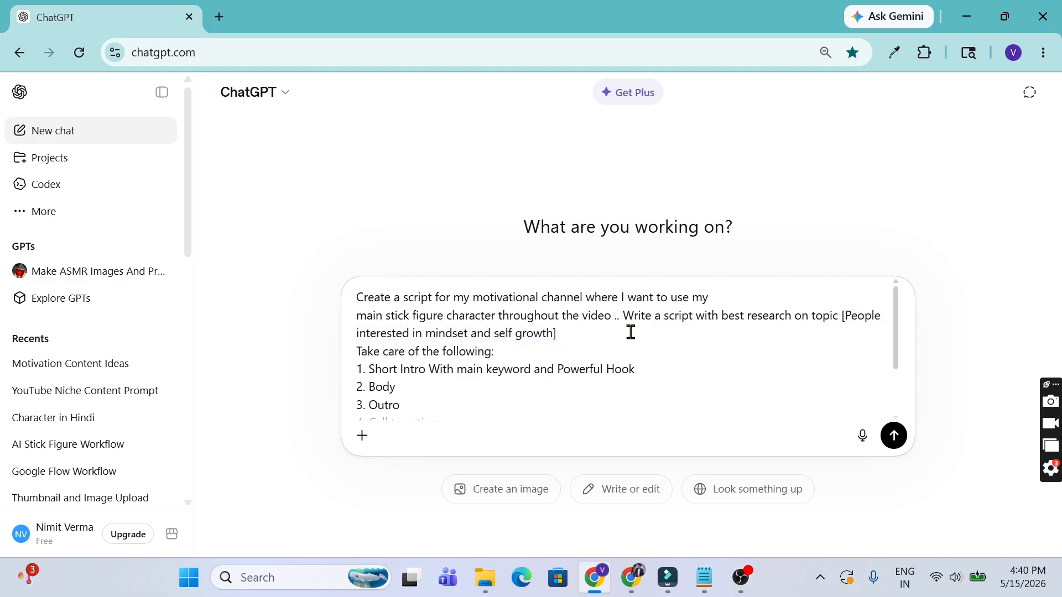
scroll(633, 333, down, 2)
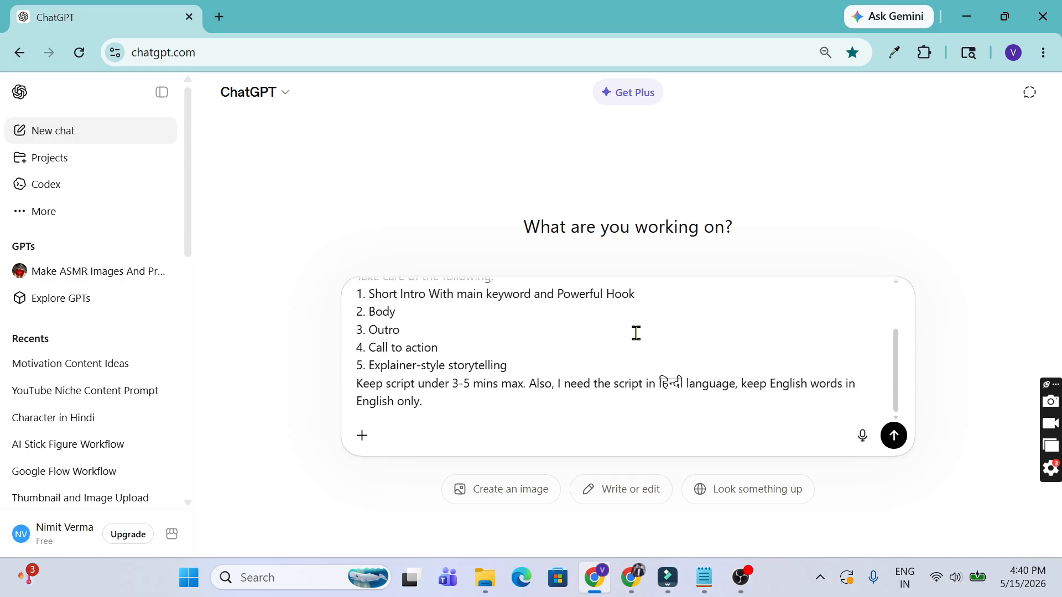
drag(449, 383, 497, 383)
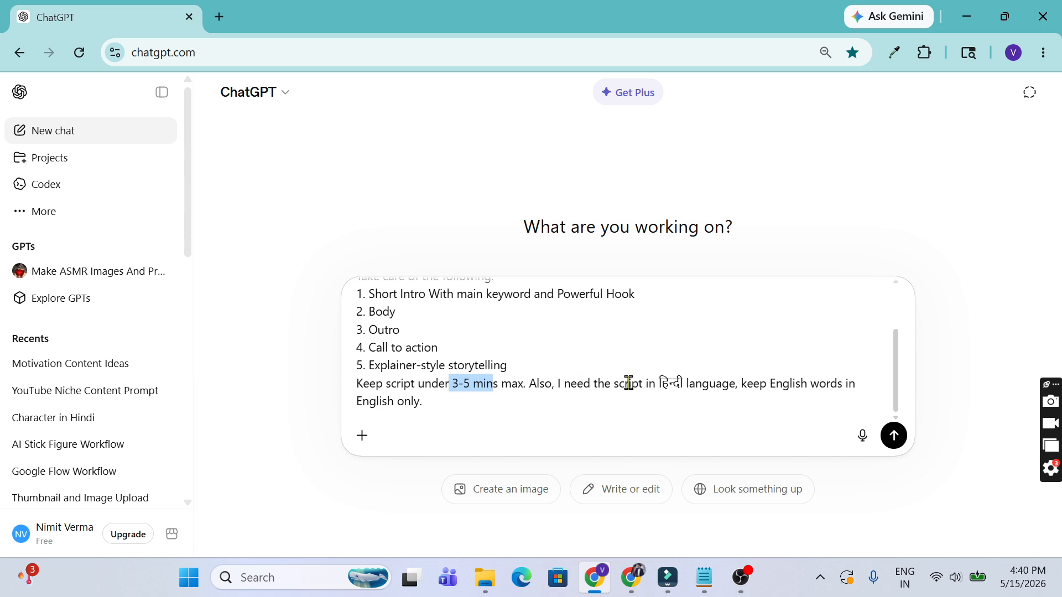
click(896, 434)
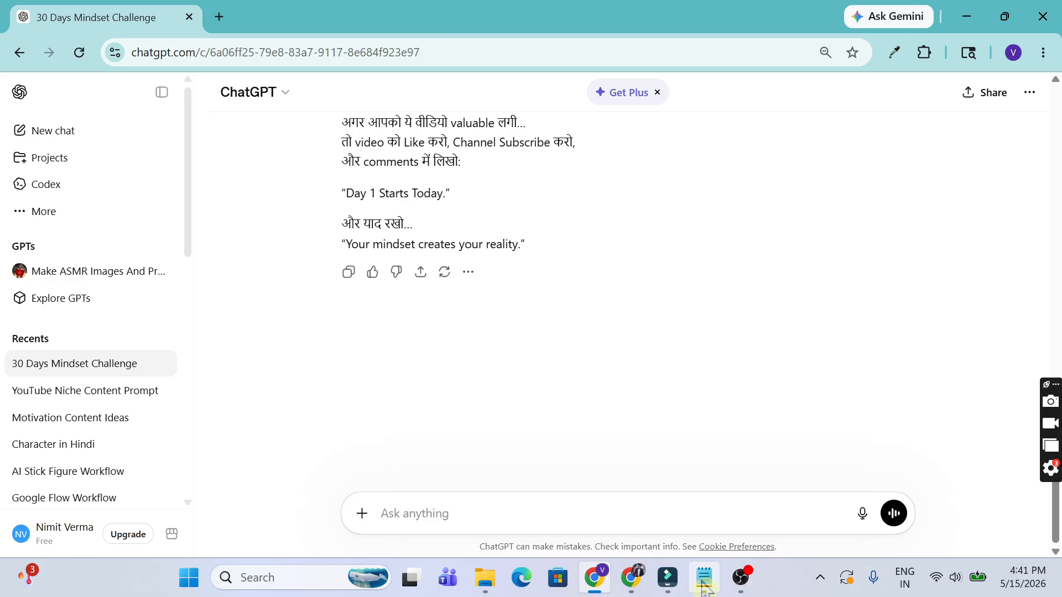
Step: Paste the 'Great script…' scene-by-scene image prompt request from Notepad into ChatGPT's message box
click(704, 579)
drag(11, 289, 705, 332)
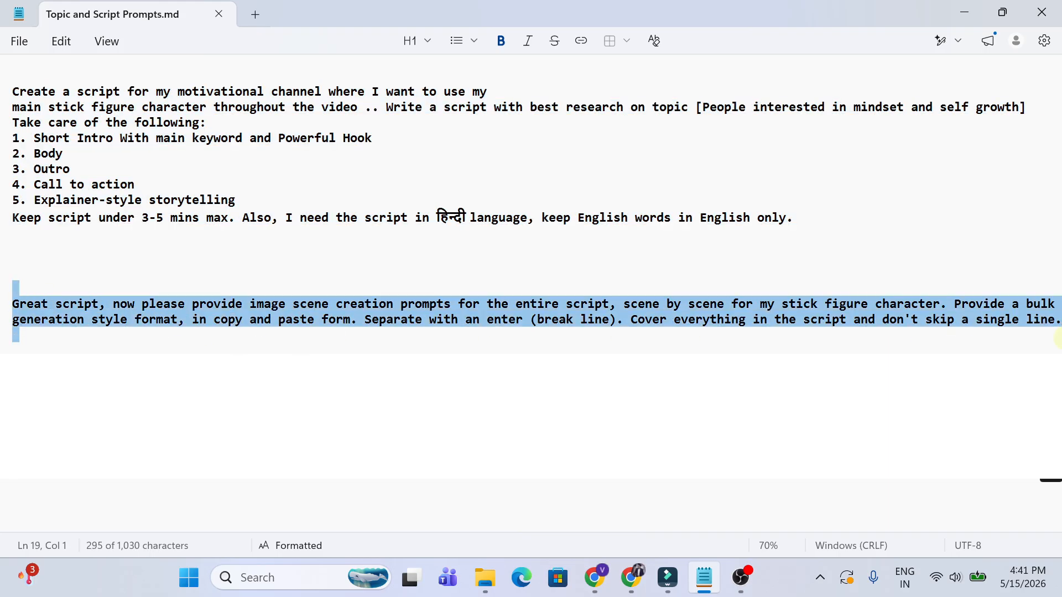
key(alt+Tab)
click(462, 502)
key(ctrl+v)
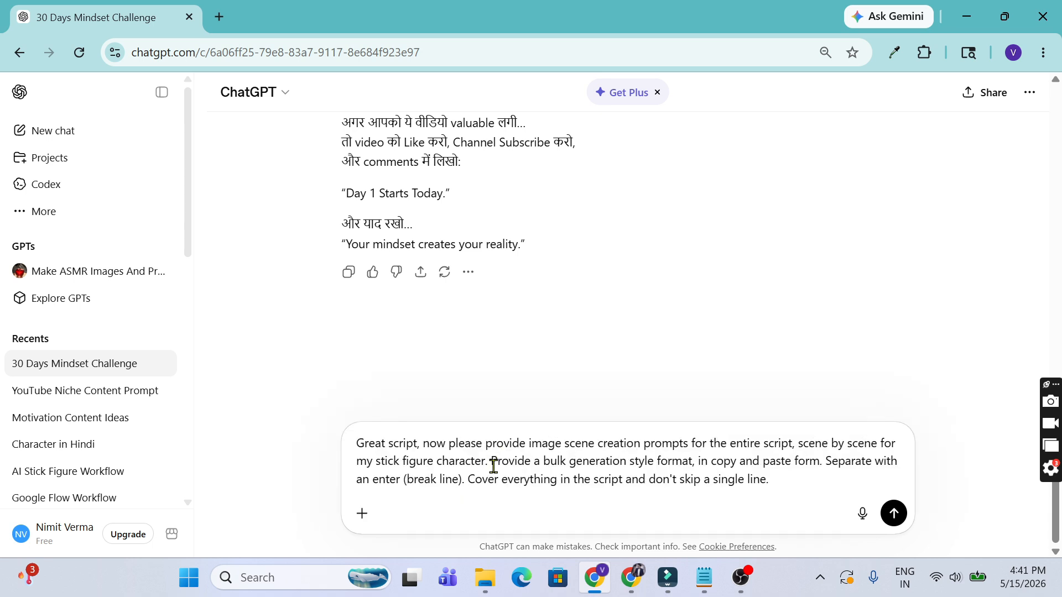
drag(566, 444, 690, 443)
click(690, 442)
double_click(545, 439)
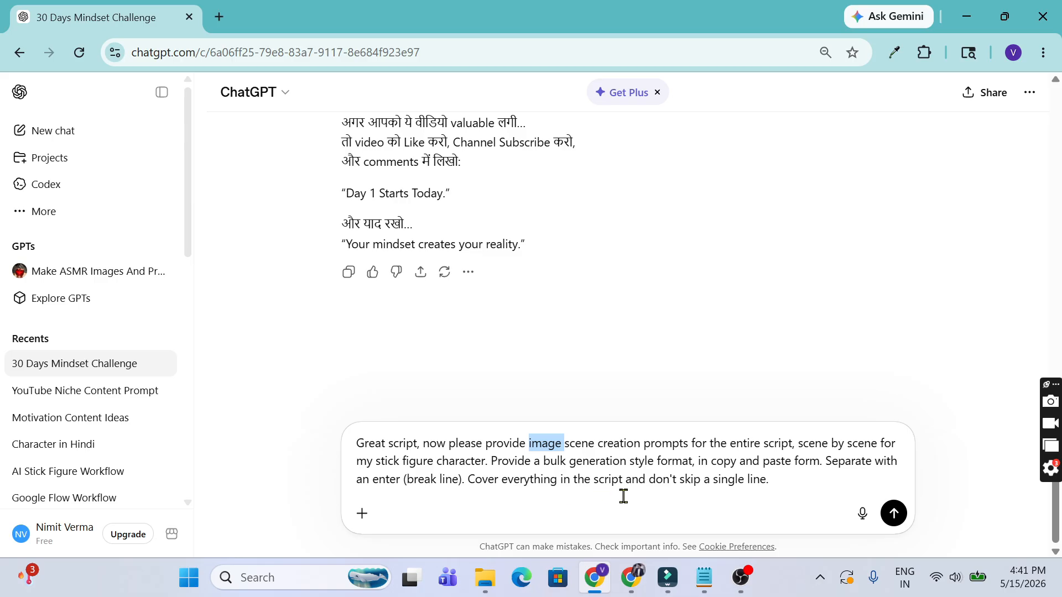
click(793, 484)
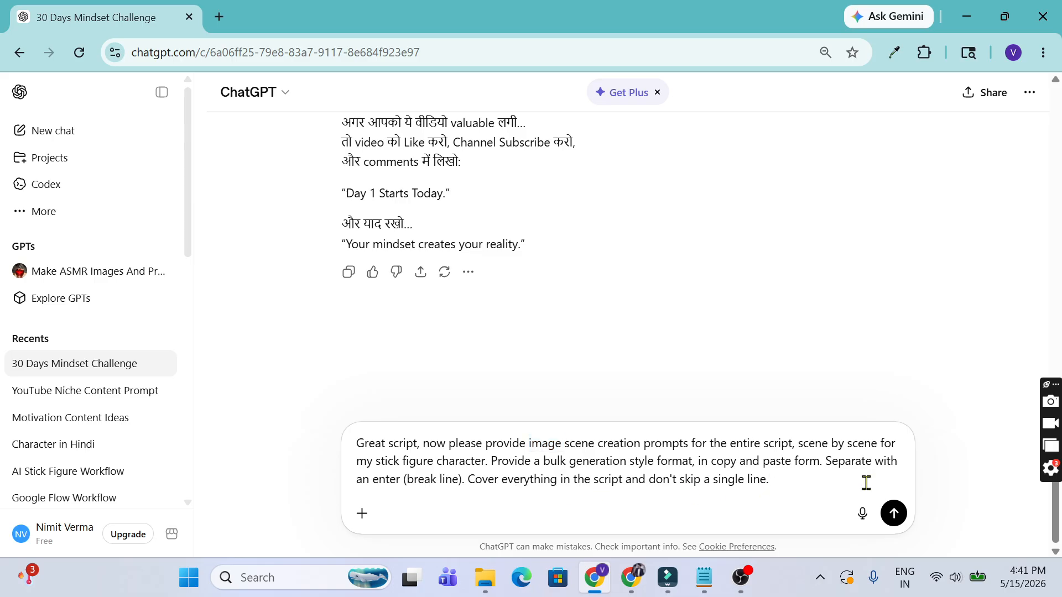
Step: Send the scene-prompt request and scroll through the streaming numbered stick-figure prompts
click(906, 517)
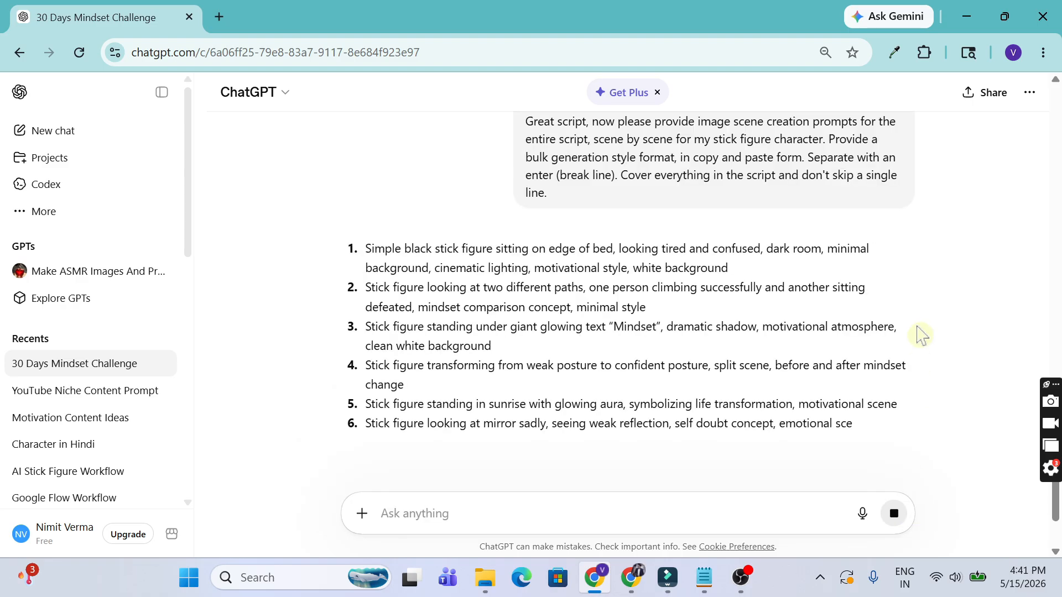
scroll(916, 326, down, 3)
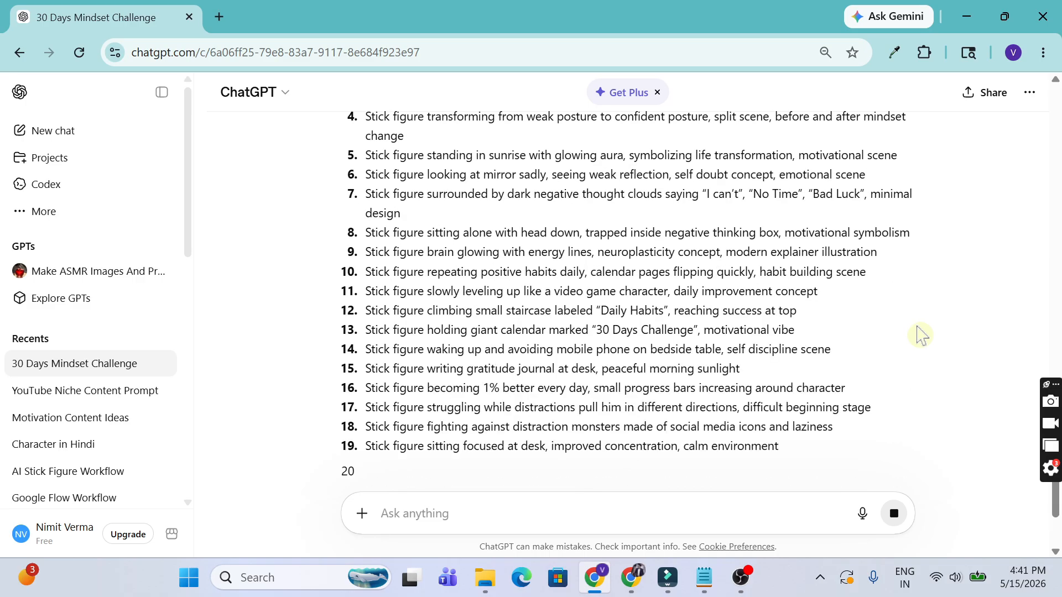
scroll(885, 318, down, 3)
scroll(871, 322, down, 4)
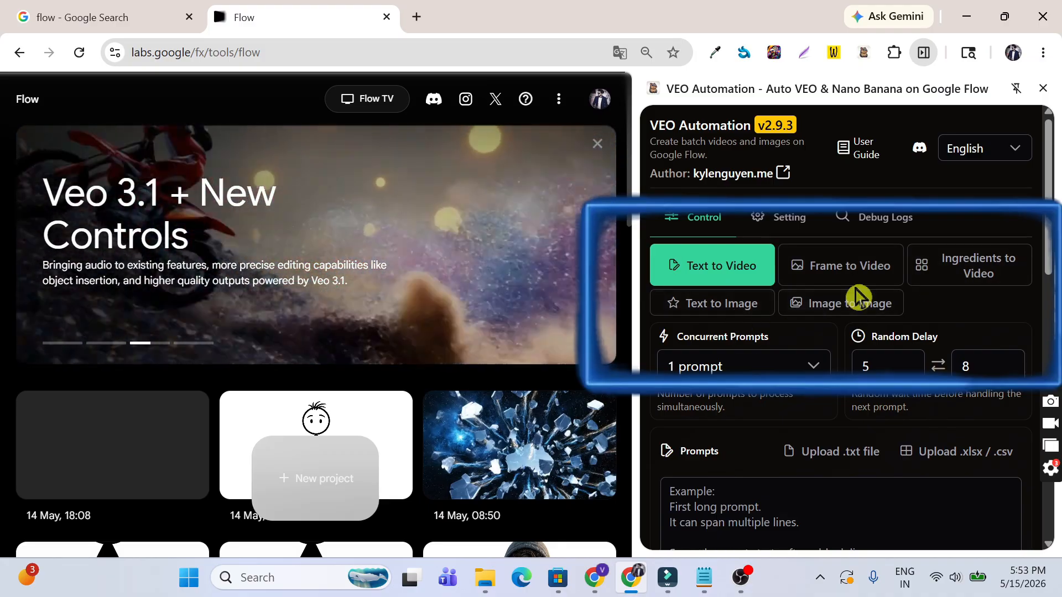
Step: Try Frame to Video as VEO Automation's default mode and check the main controls
click(790, 219)
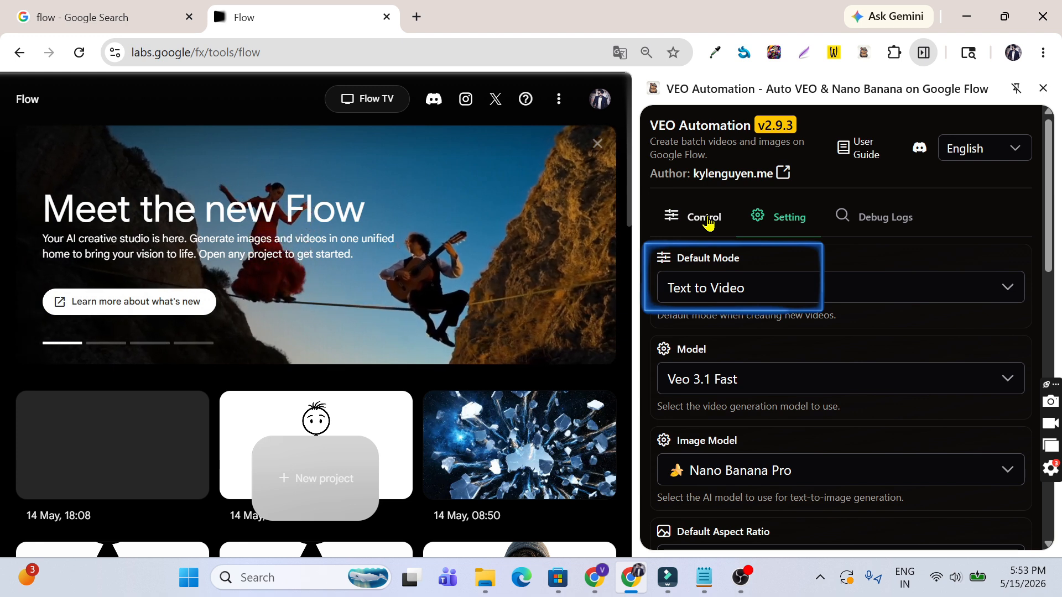
click(708, 221)
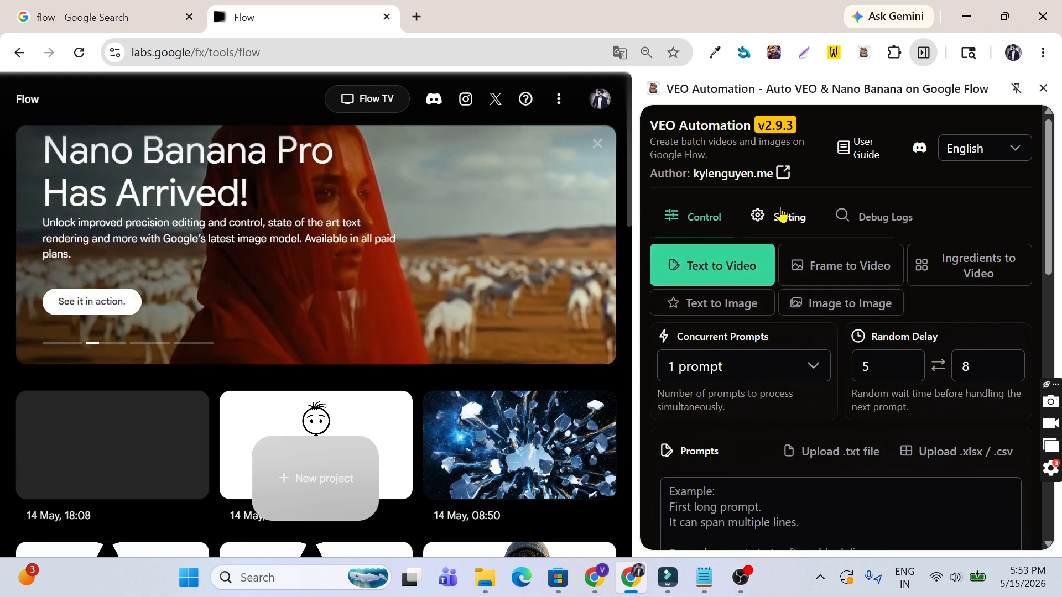
click(781, 216)
click(771, 295)
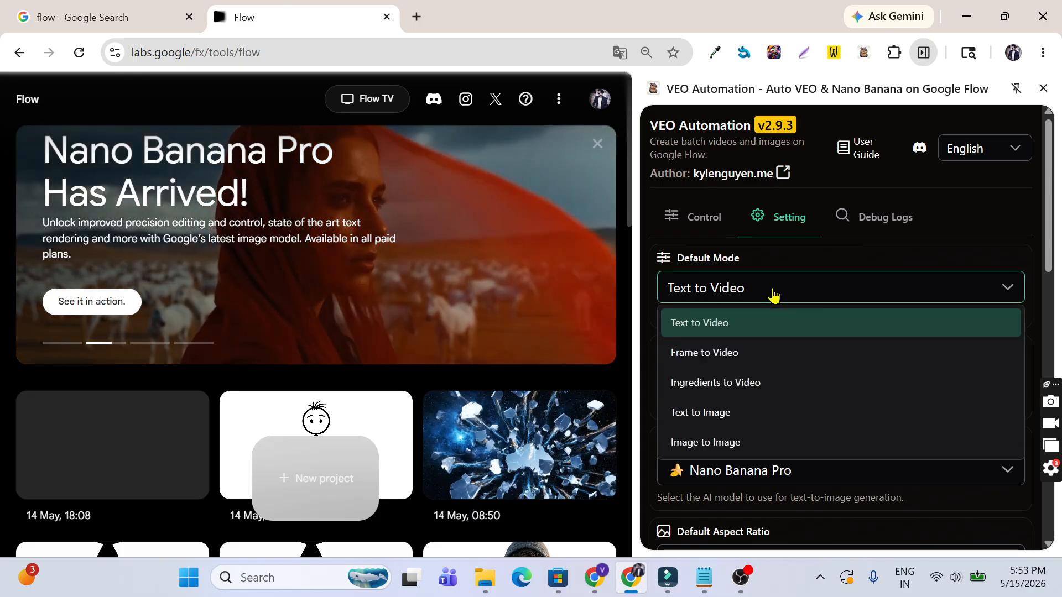
click(775, 354)
click(724, 218)
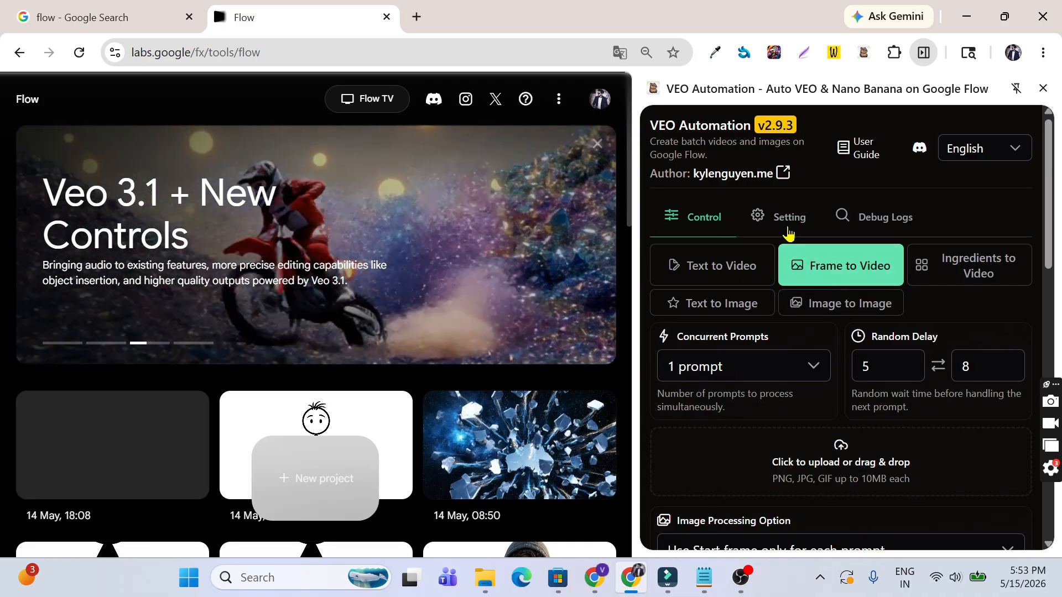
Step: Set the default mode back to Text to Video and view the video model list
click(788, 229)
click(754, 286)
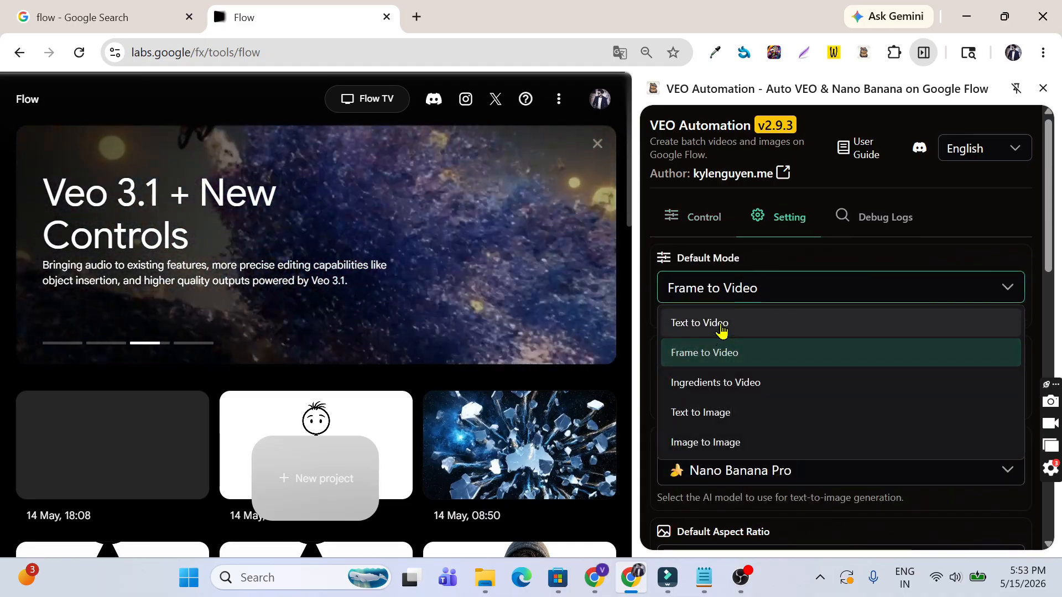
click(722, 330)
scroll(809, 308, down, 2)
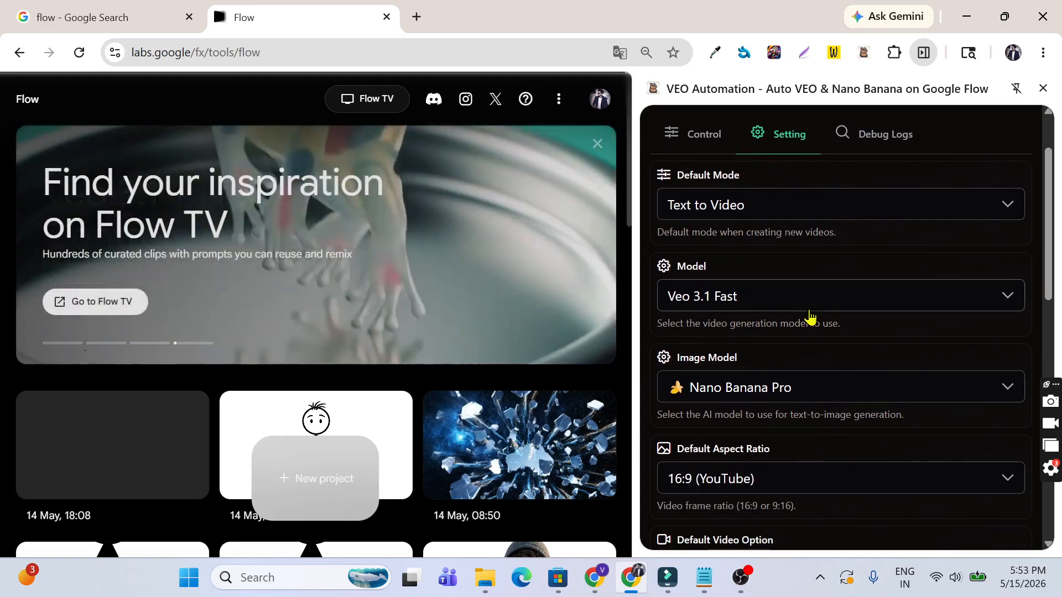
click(803, 225)
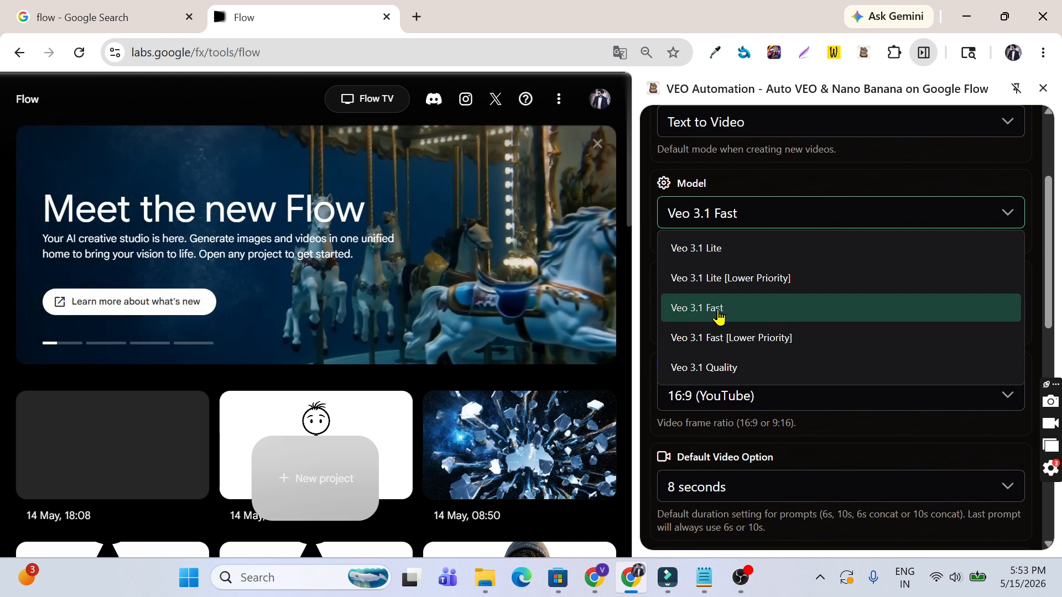
Step: Keep Veo 3.1 Fast as the video model and Nano Banana Pro as the image model
click(718, 314)
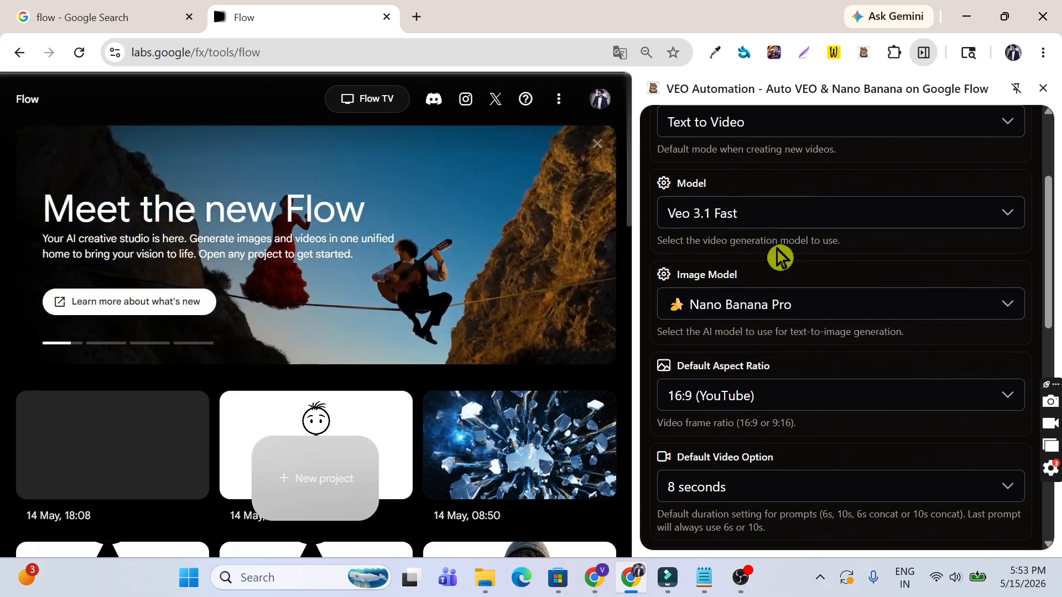
scroll(779, 258, down, 1)
scroll(801, 249, down, 1)
click(827, 231)
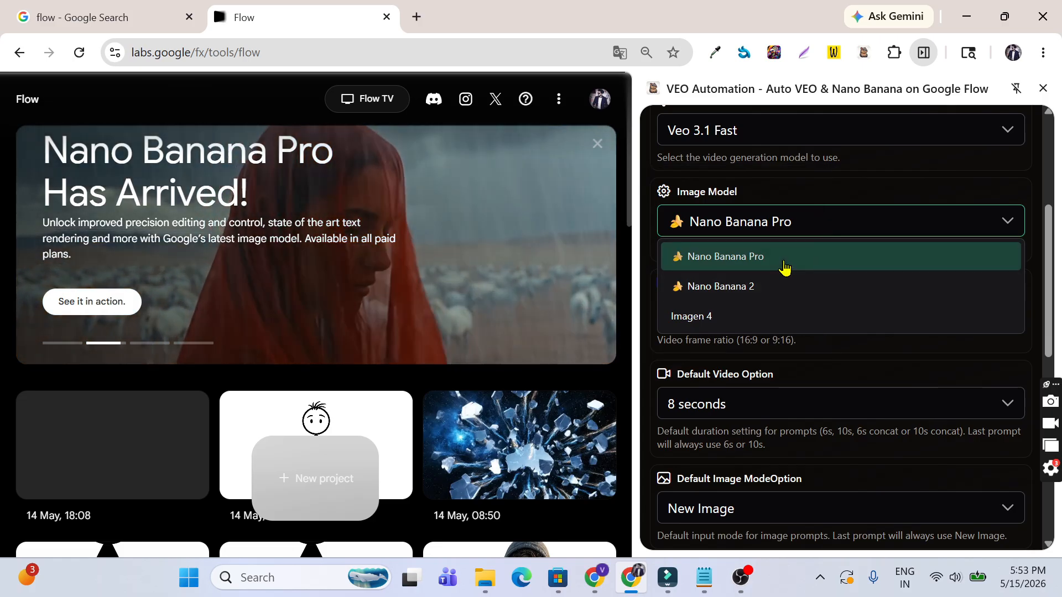
click(785, 268)
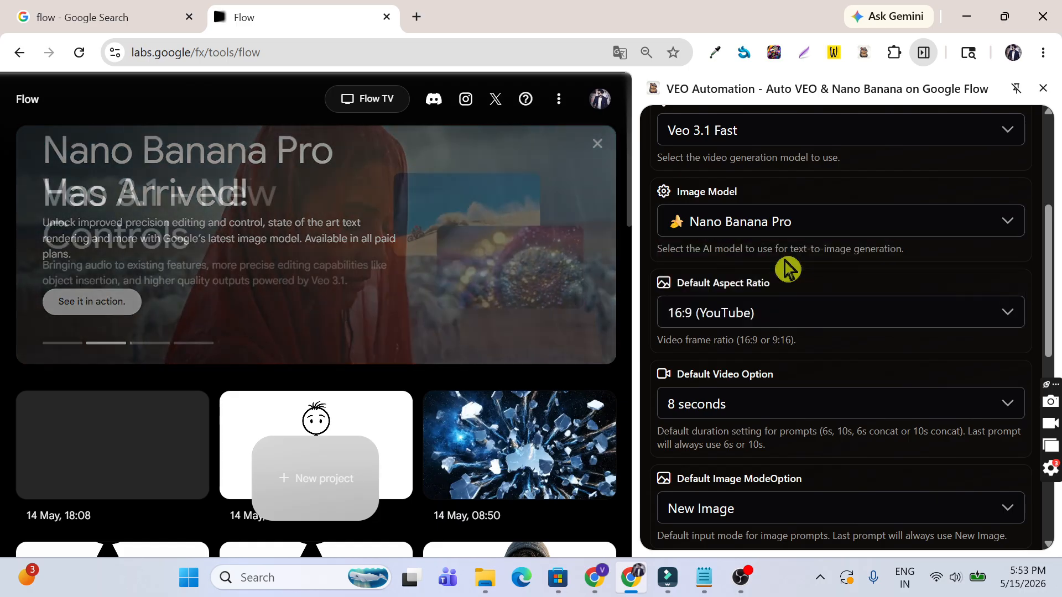
Step: Keep 16:9 (YouTube) aspect ratio and 8-second default duration, then scroll past Max Retries 5
scroll(817, 261, down, 2)
click(842, 243)
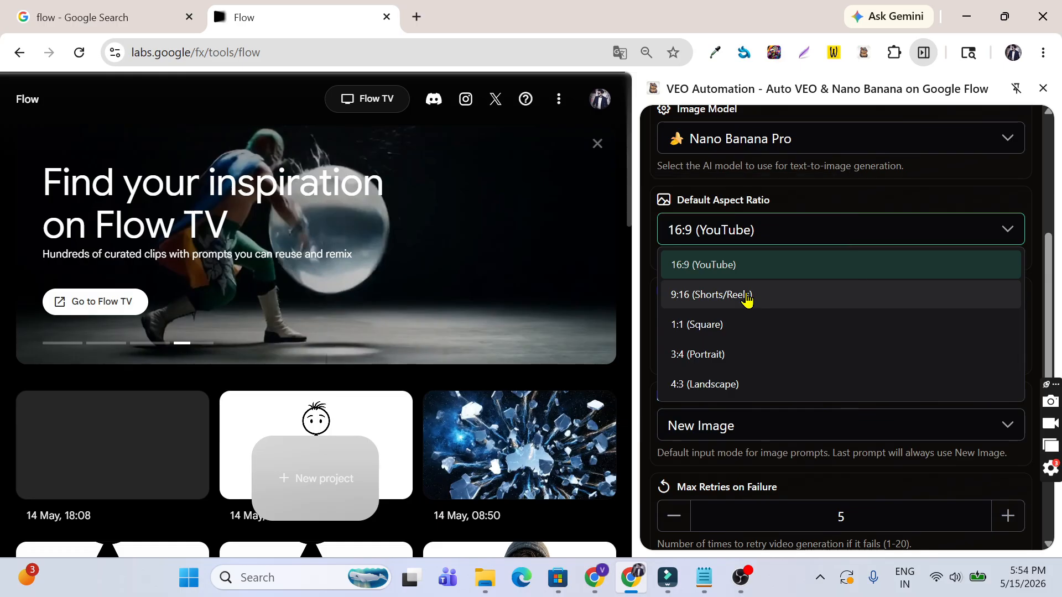
click(755, 275)
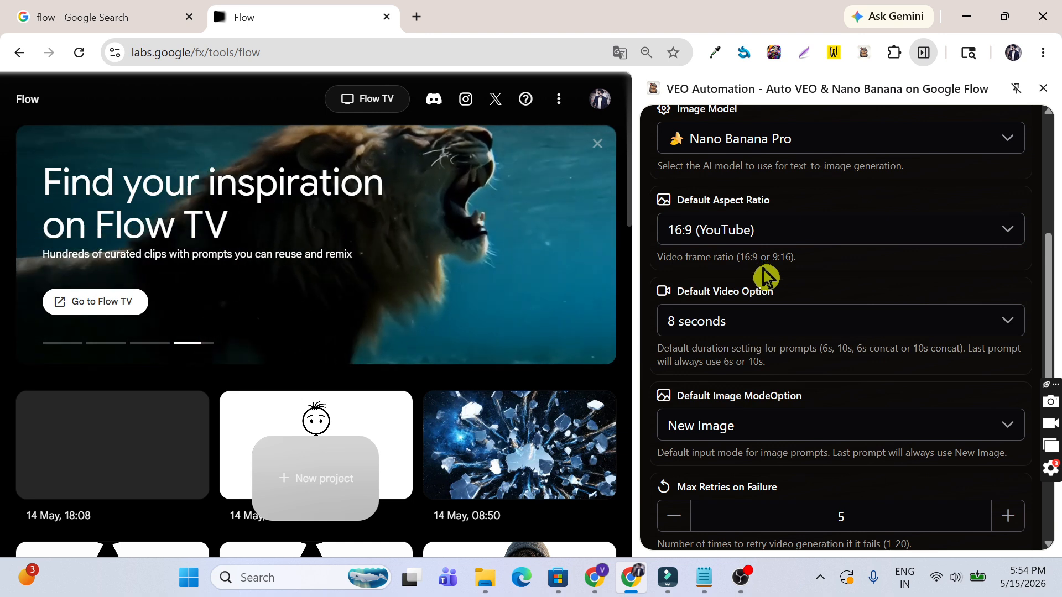
scroll(765, 277, down, 2)
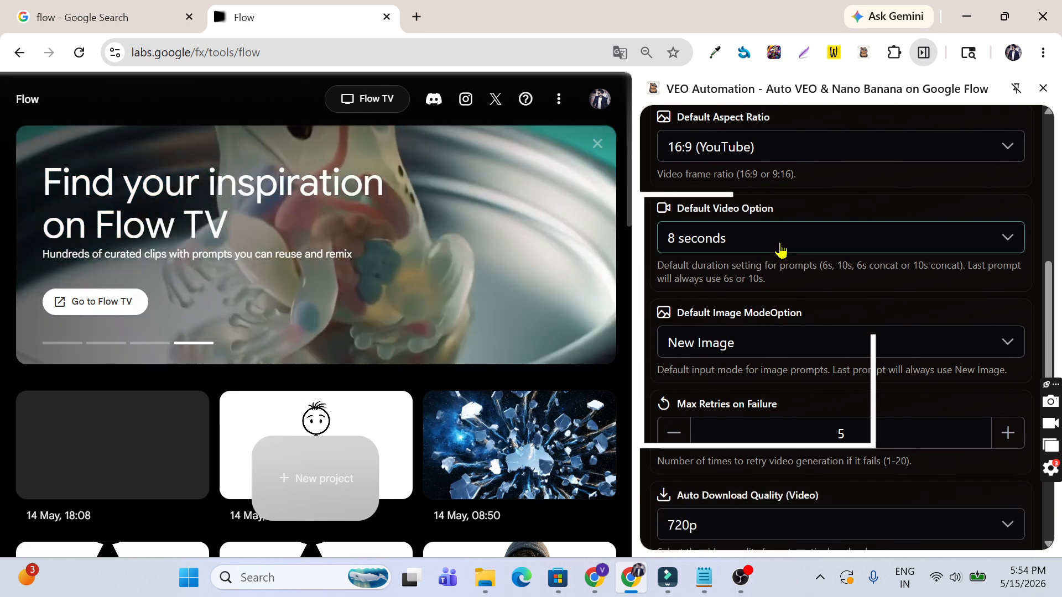
click(782, 250)
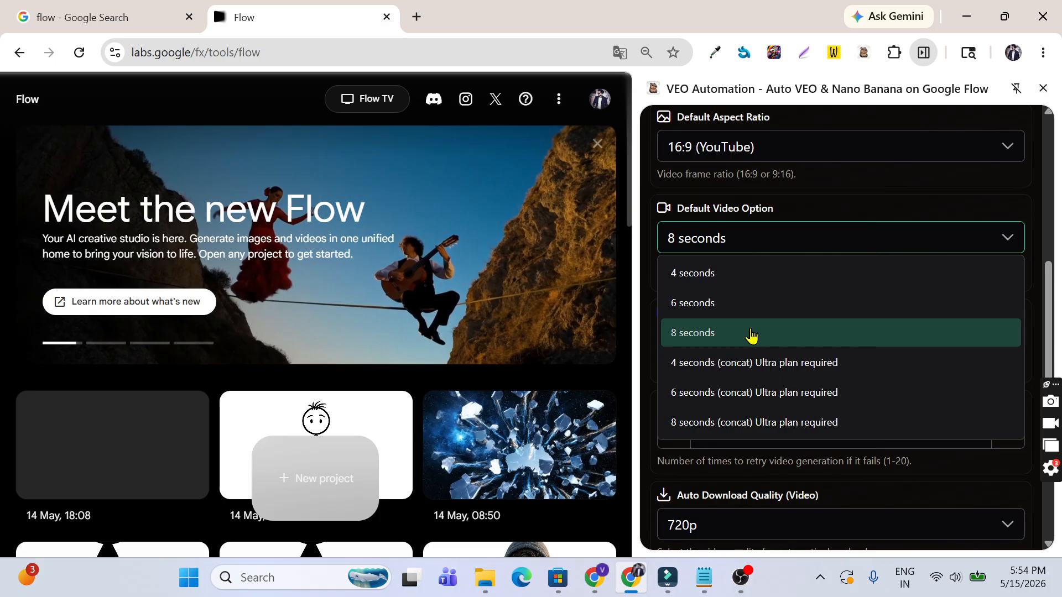
click(750, 335)
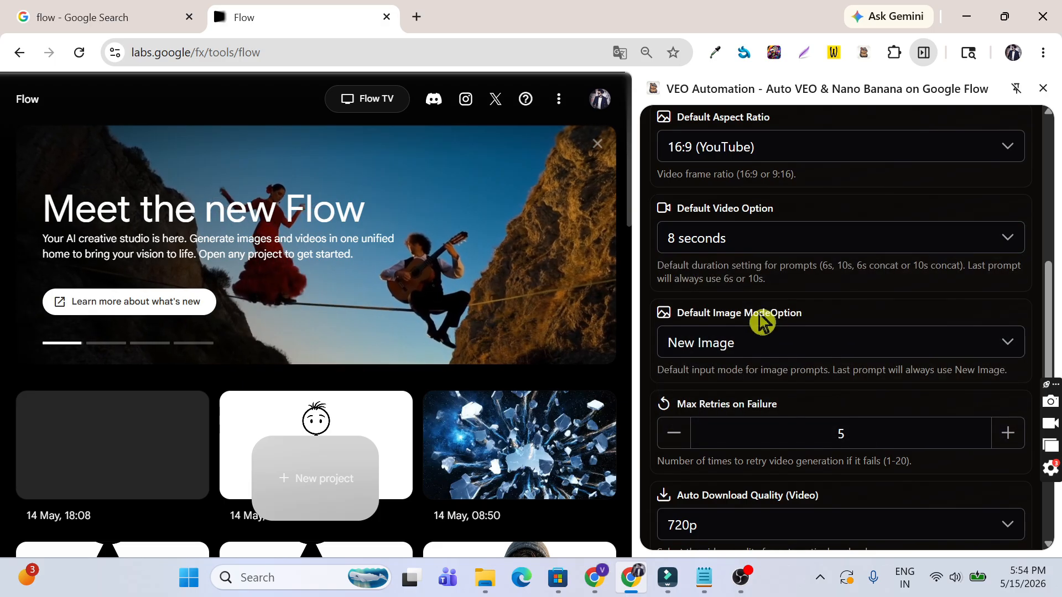
scroll(769, 293, down, 3)
scroll(768, 287, down, 2)
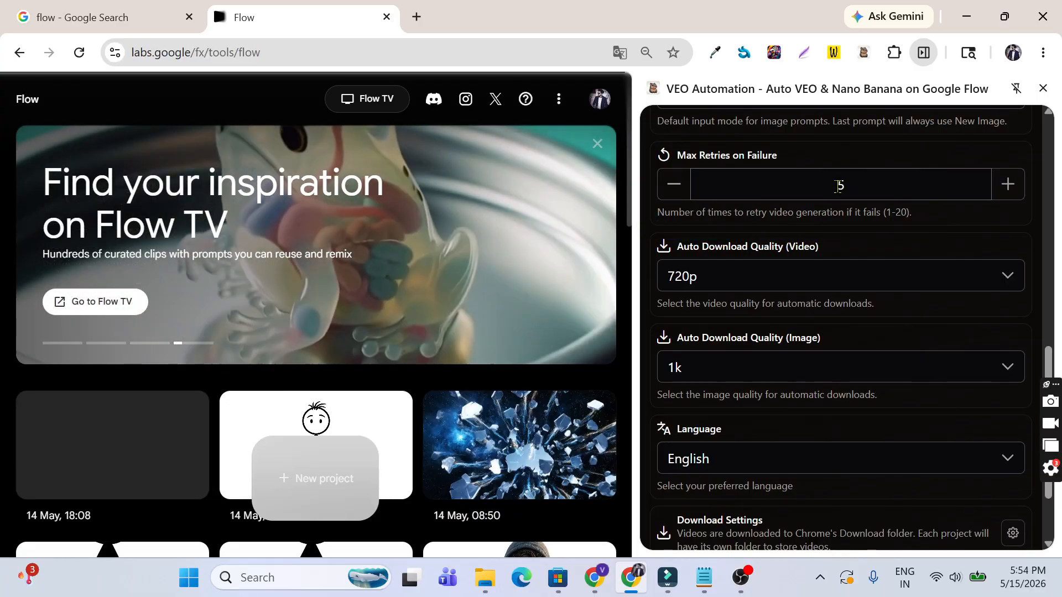
scroll(840, 191, down, 1)
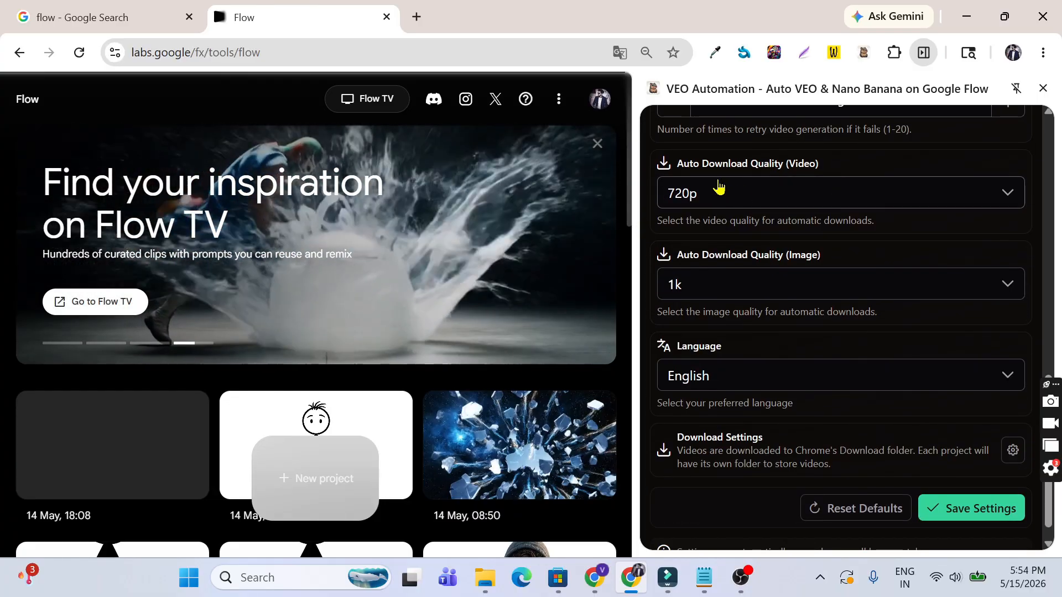
Step: Keep 720p video and 1k image as the auto download qualities
click(773, 191)
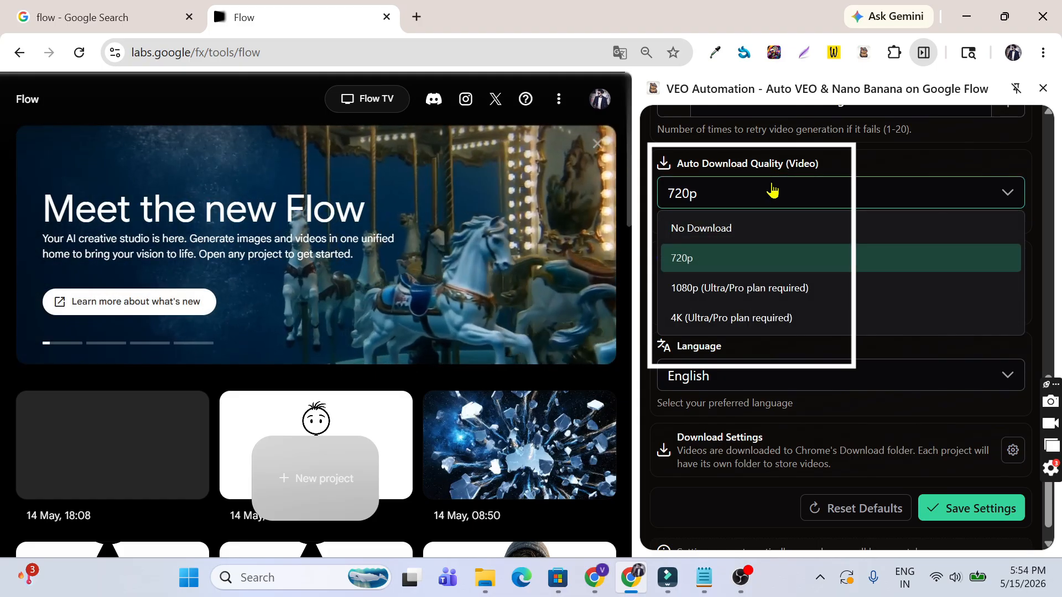
click(841, 193)
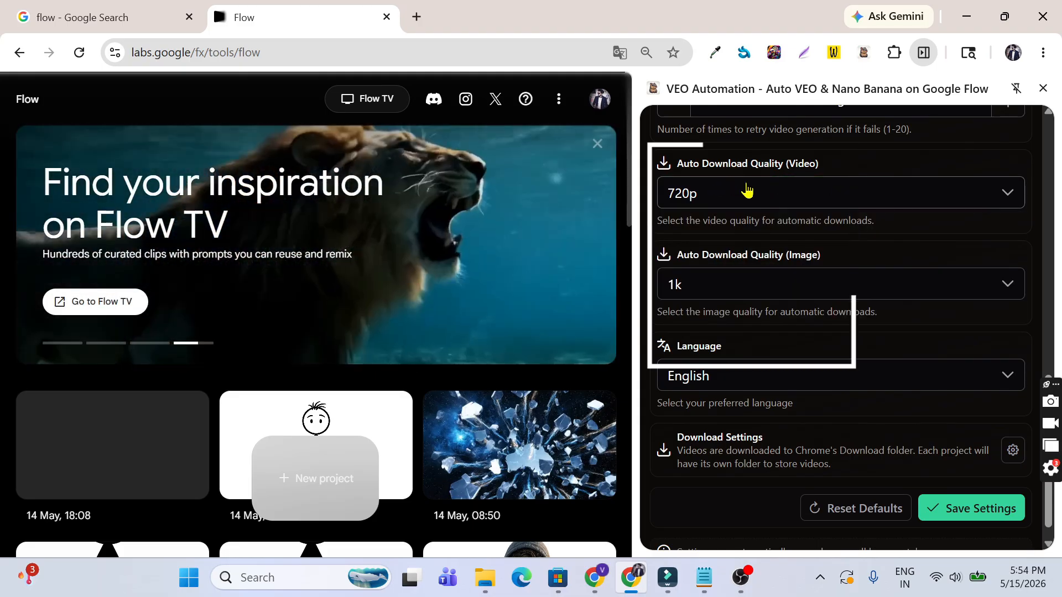
click(772, 191)
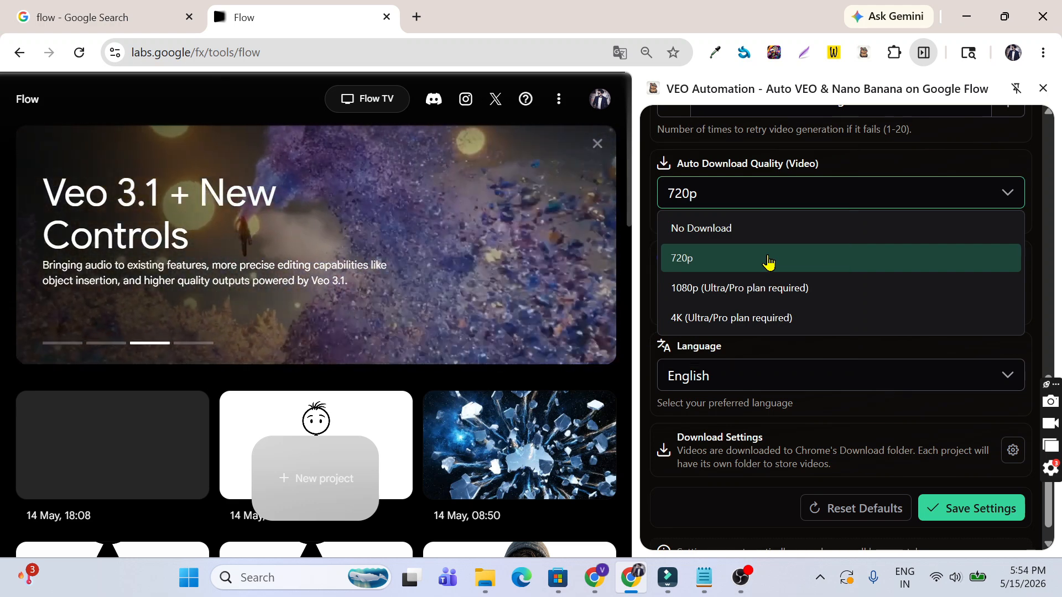
click(769, 262)
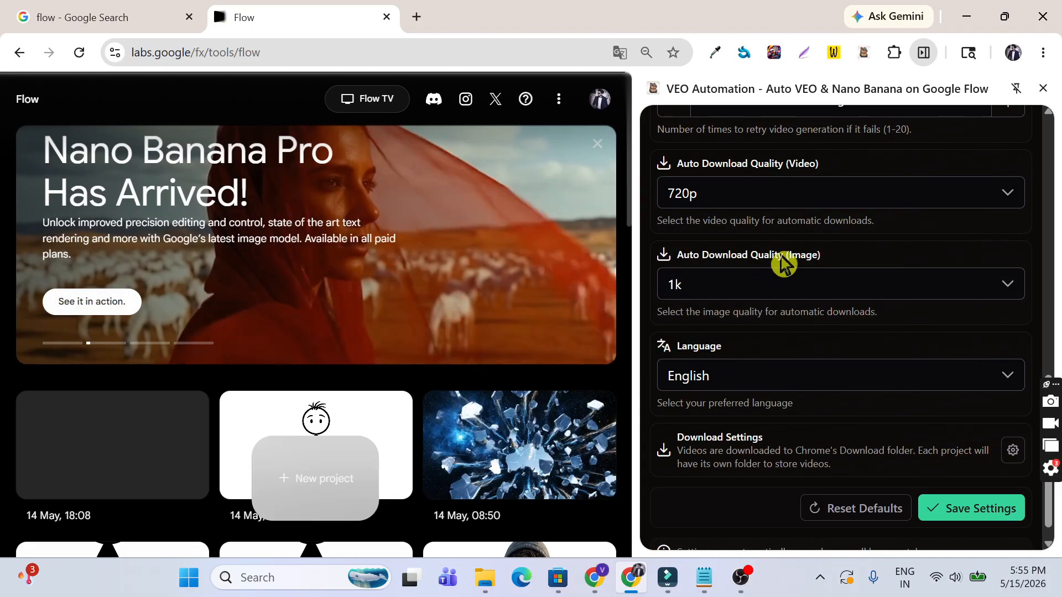
click(779, 290)
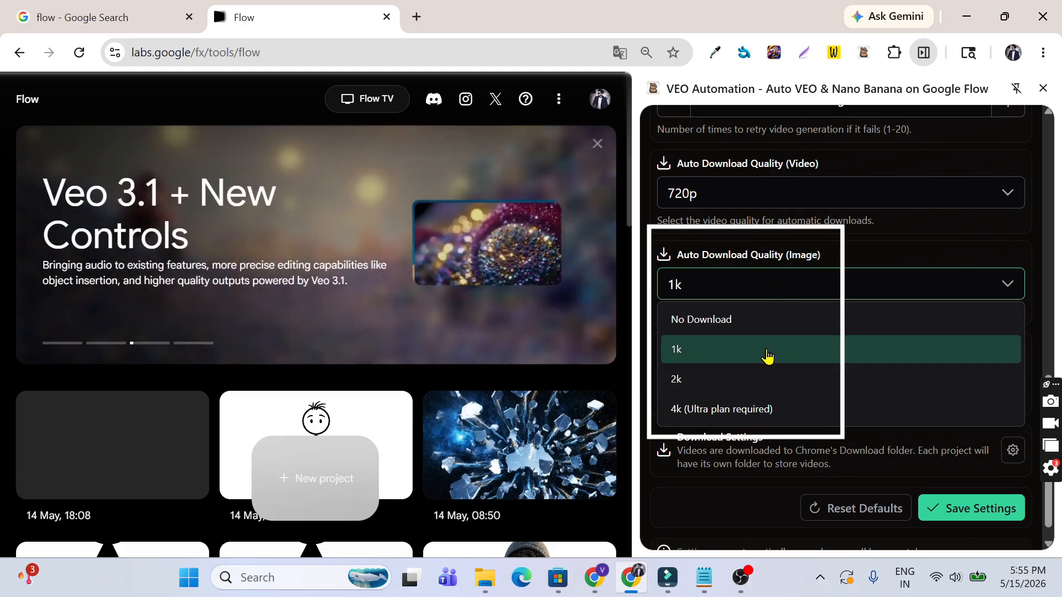
click(769, 356)
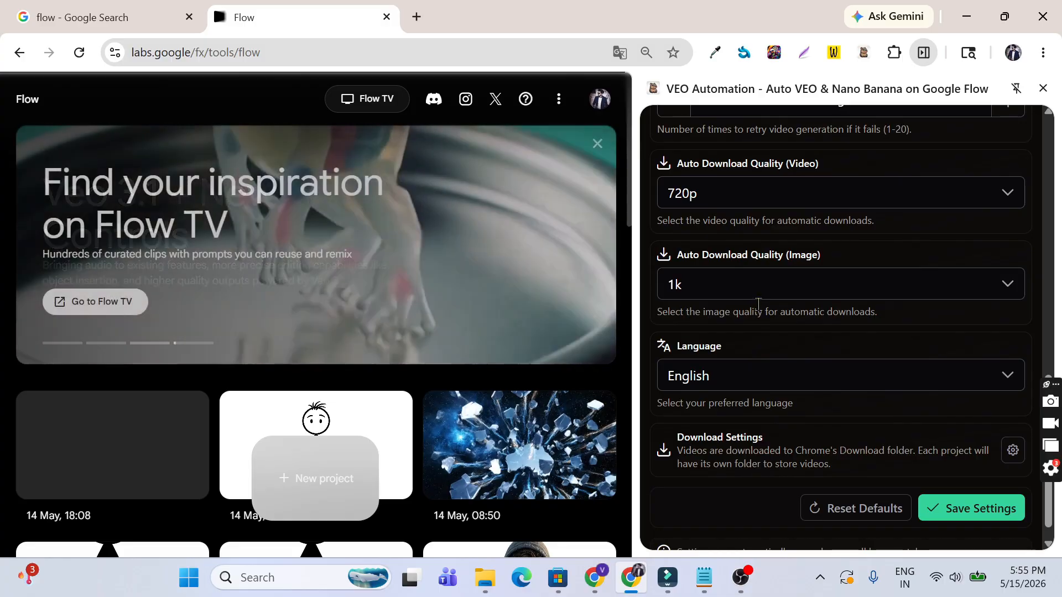
Step: Save the automation settings and return to the Control tab
click(1002, 520)
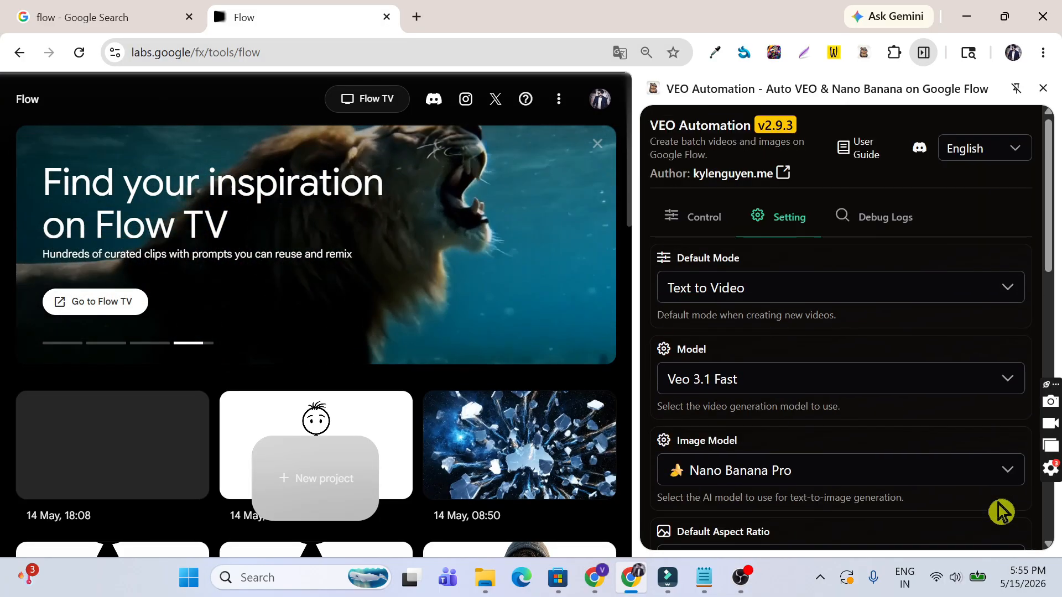
click(708, 220)
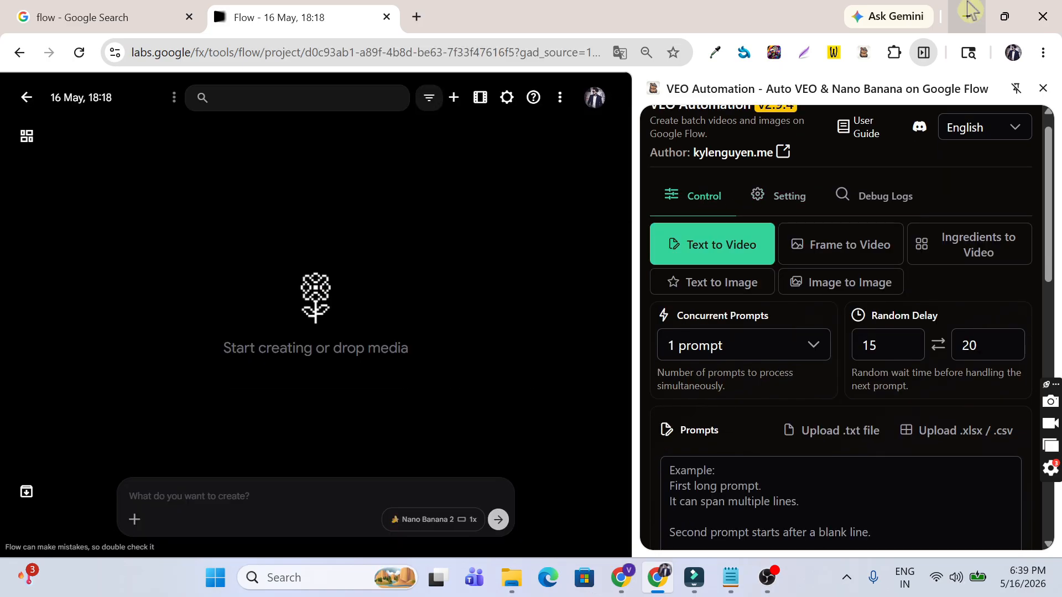
scroll(741, 219, up, 1)
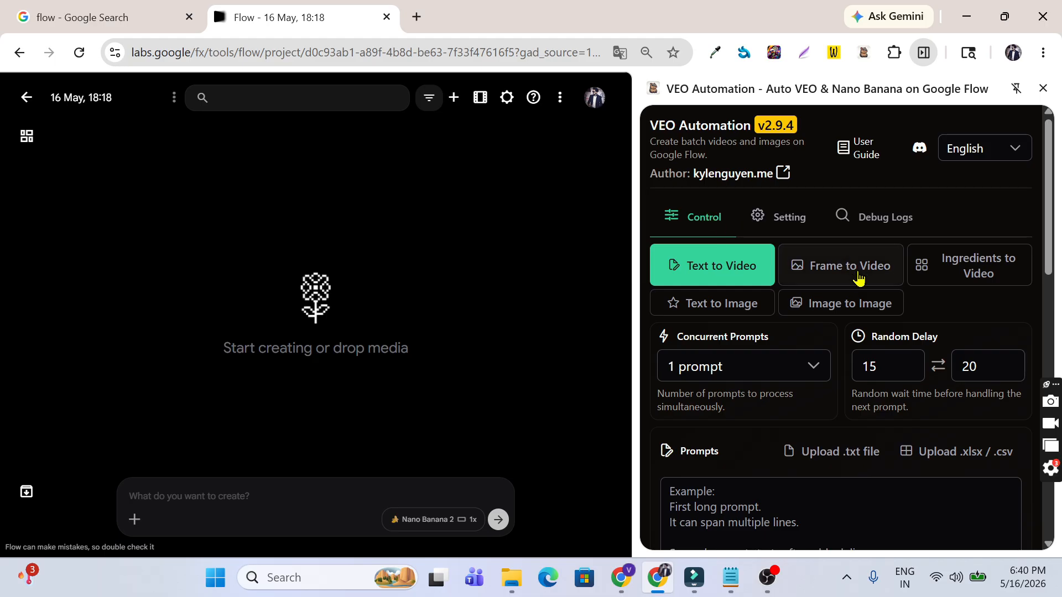
Step: Switch the automation to Image to Image mode, keeping Concurrent Prompts at 1 prompt
click(850, 313)
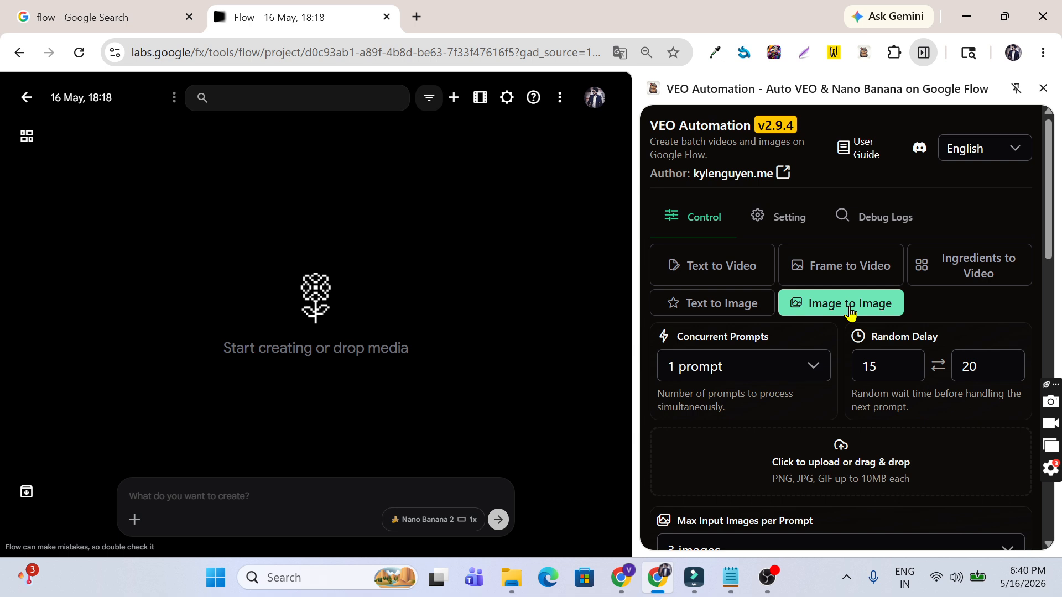
scroll(850, 313, down, 1)
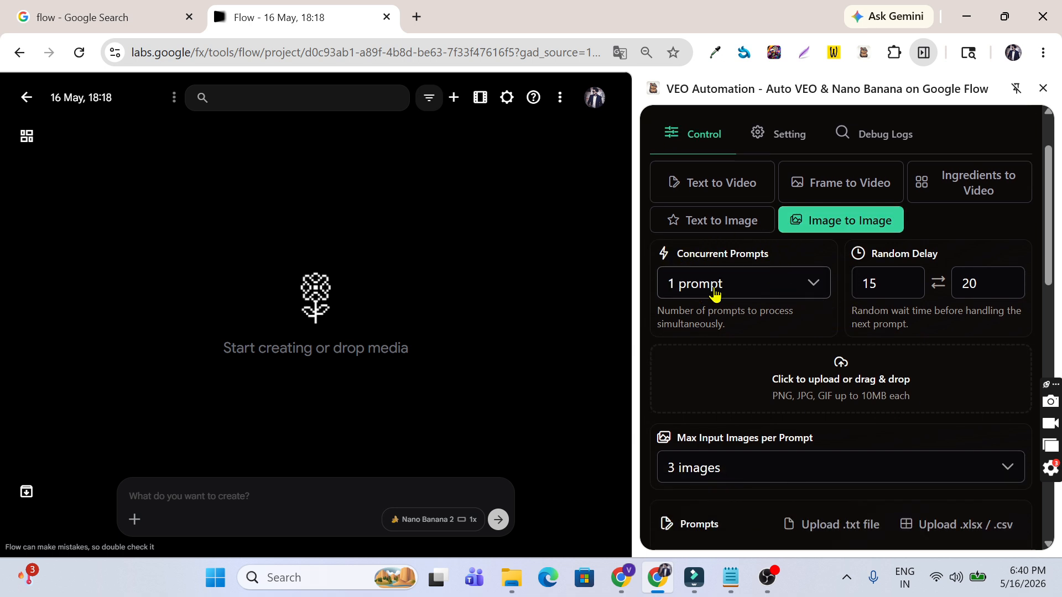
click(765, 283)
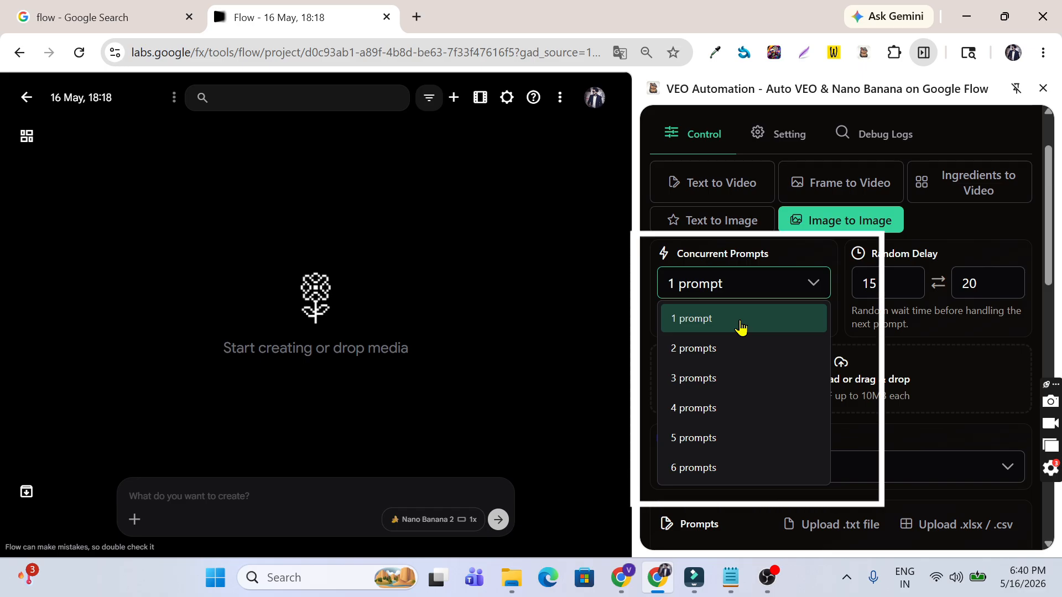
click(741, 328)
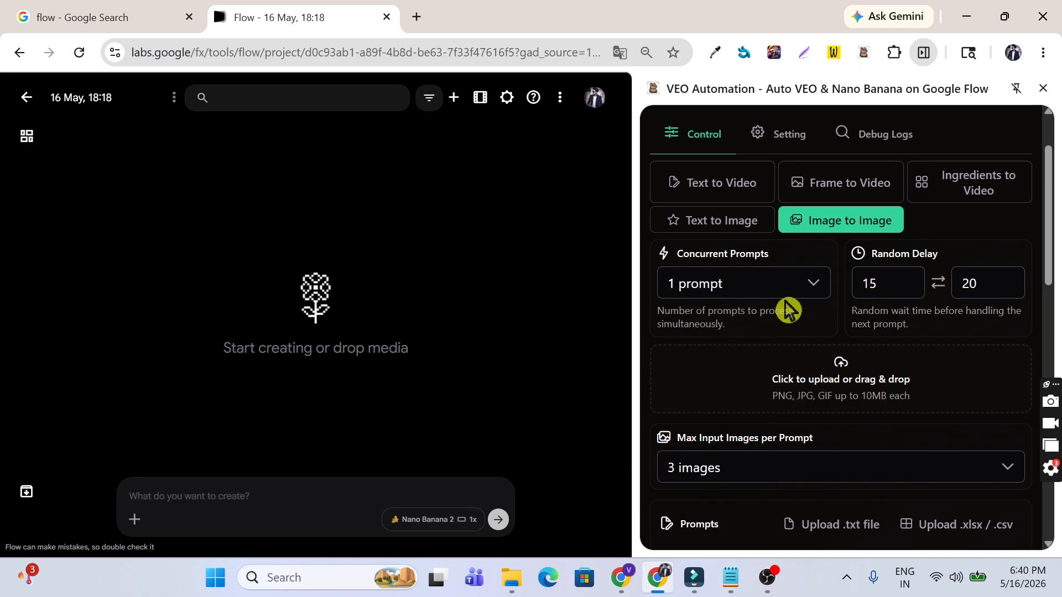
Step: Set the random delay to 5–8 seconds and open the reference image upload picker
click(884, 275)
double_click(883, 276)
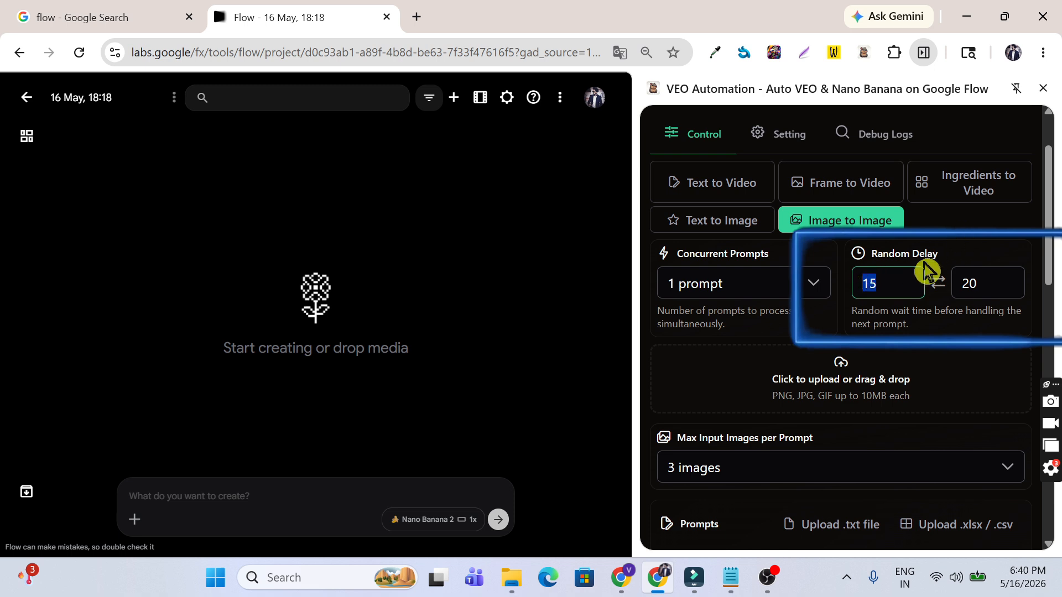
double_click(957, 275)
text(8)
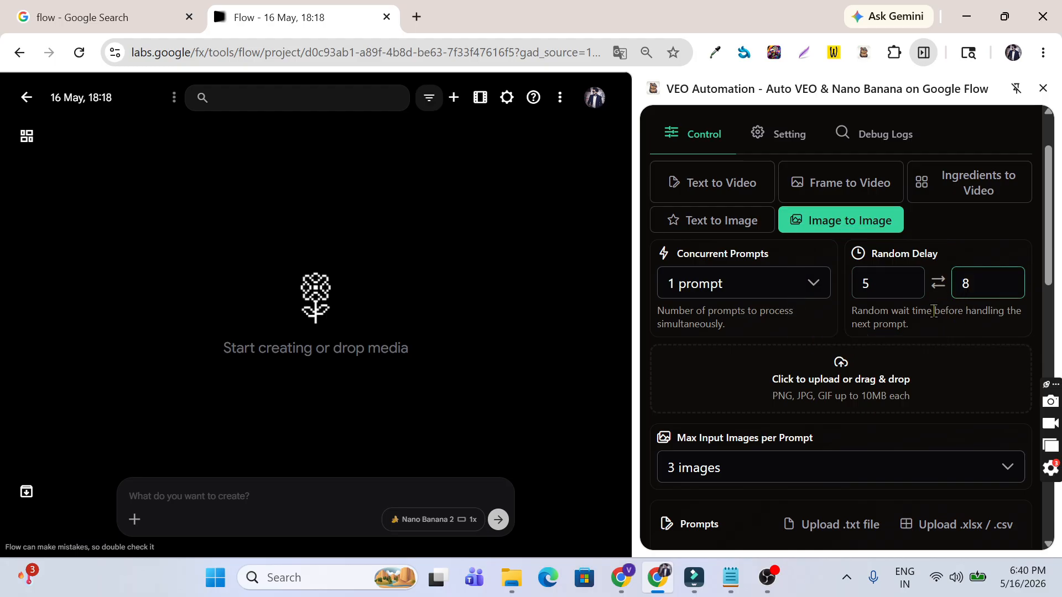
scroll(924, 337, down, 2)
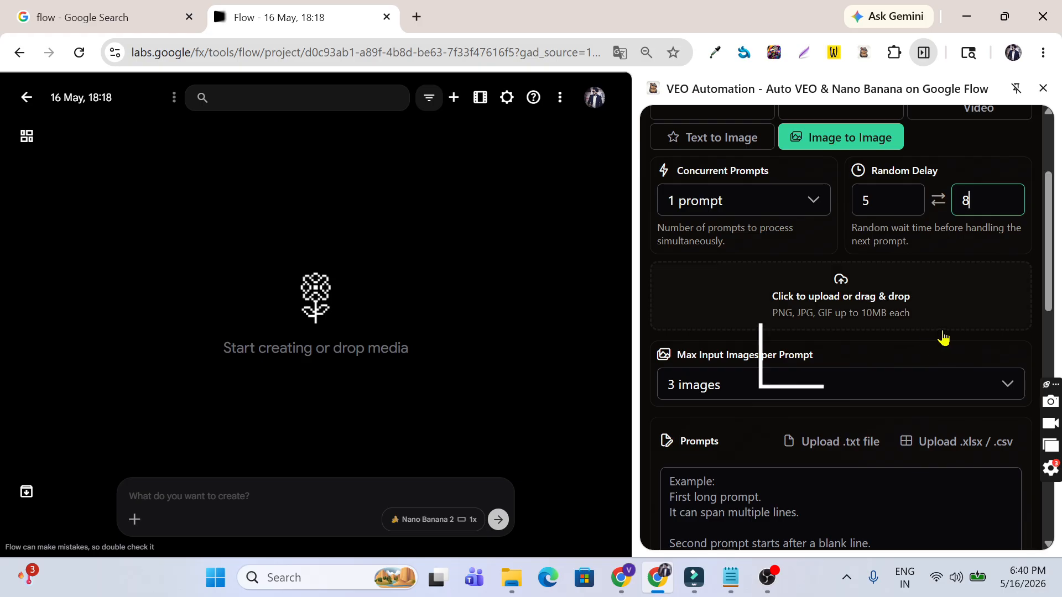
click(856, 284)
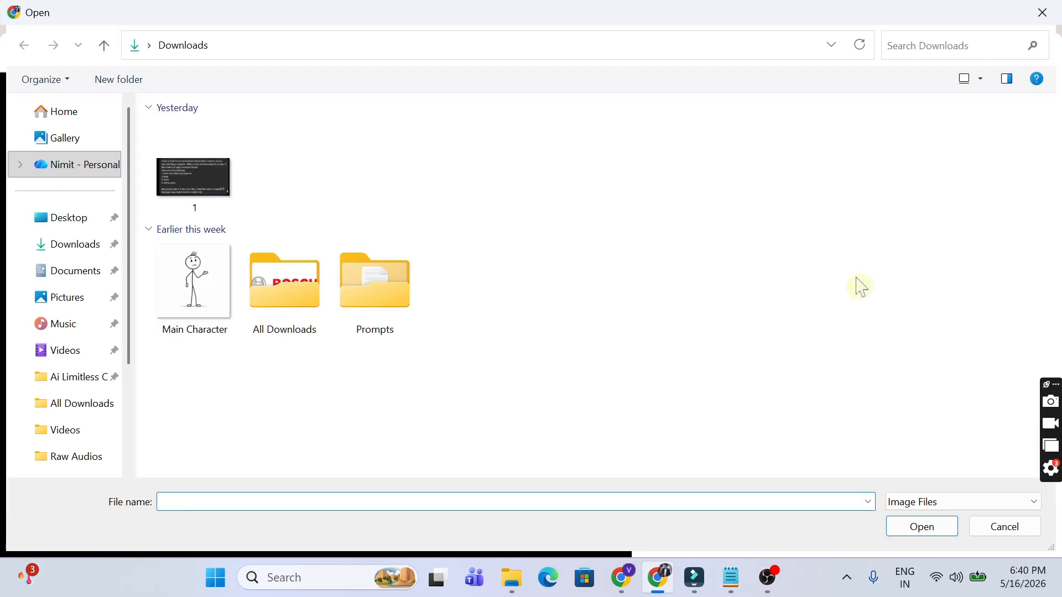
Step: Upload the Main Character image from the Downloads folder
click(186, 286)
click(915, 530)
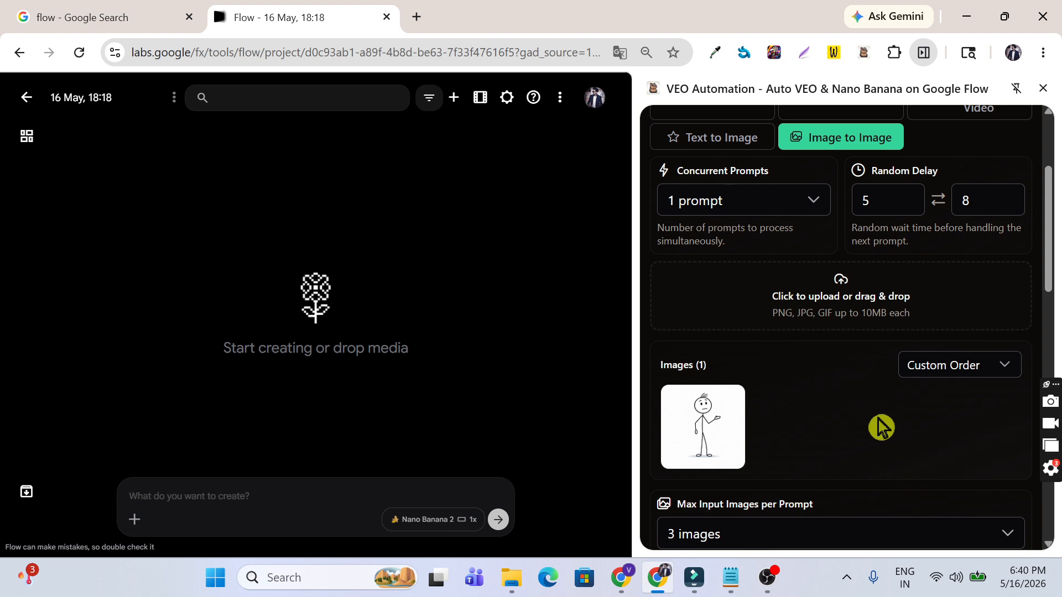
Step: Change Max Input Images per Prompt from 3 to 1 image
scroll(881, 426, down, 5)
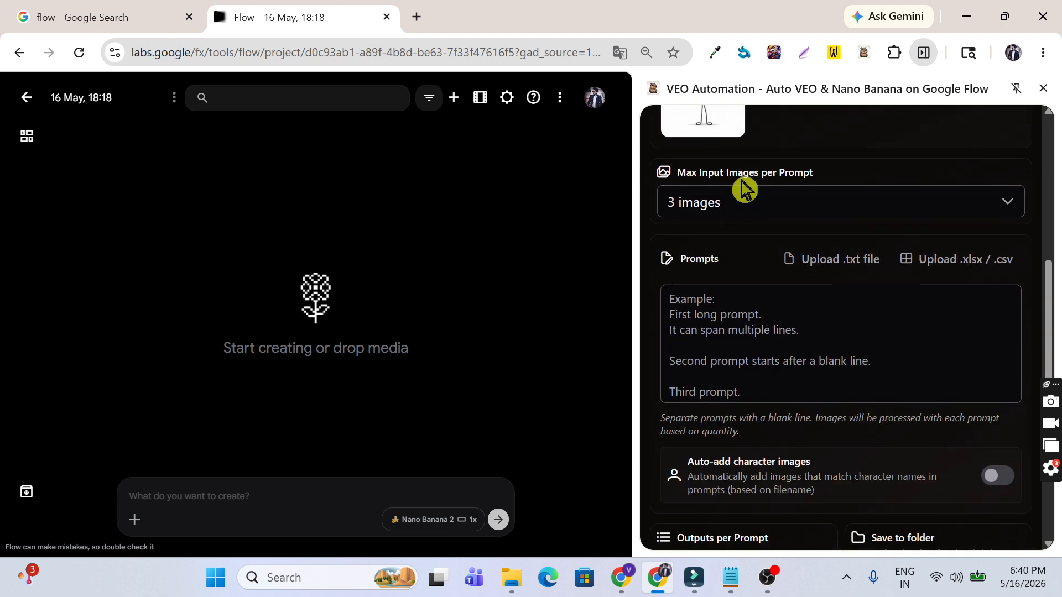
click(816, 204)
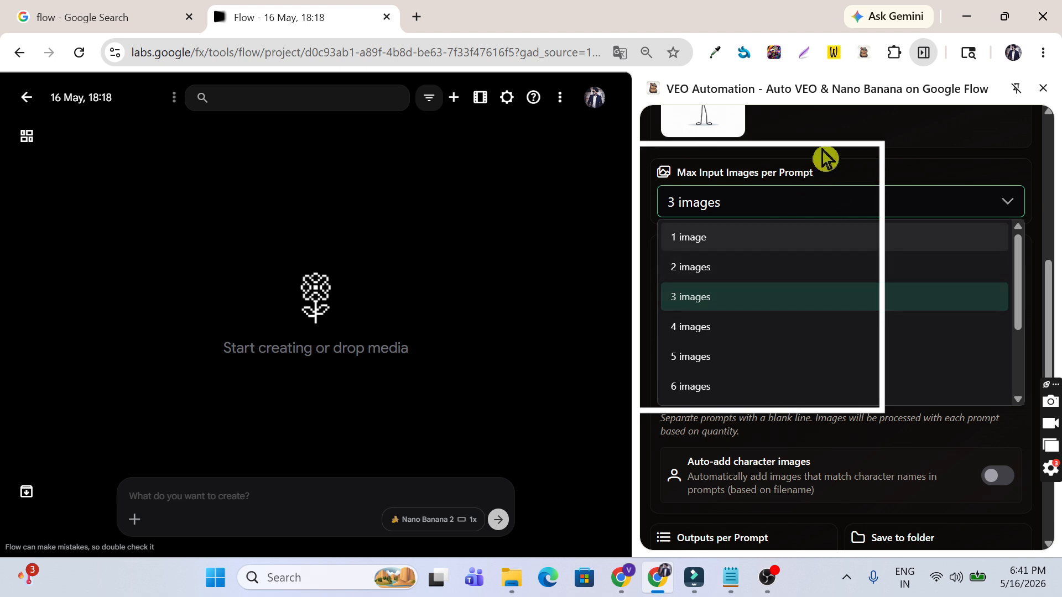
click(744, 239)
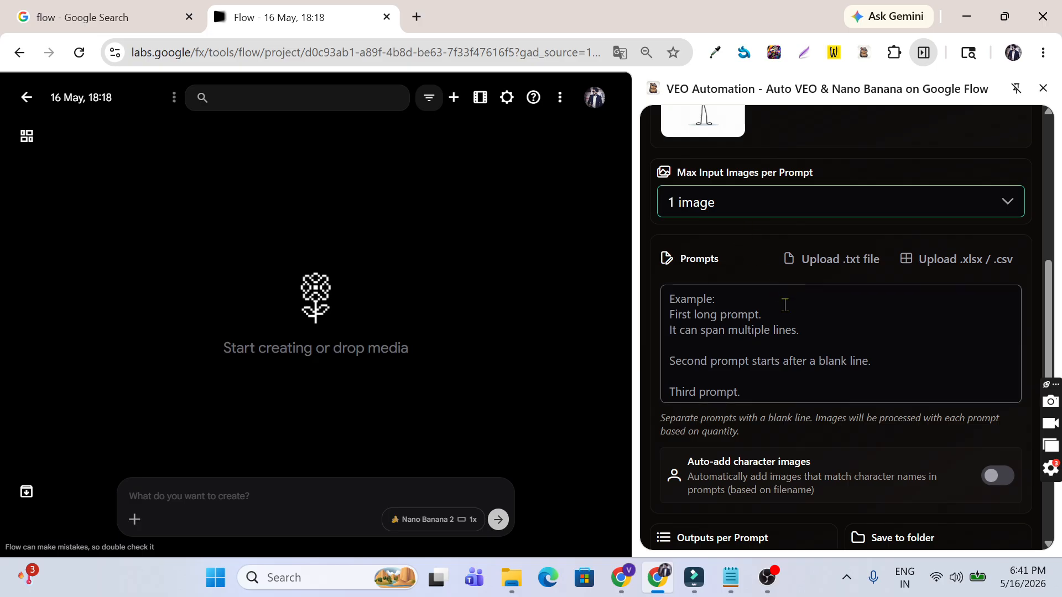
scroll(785, 303, down, 2)
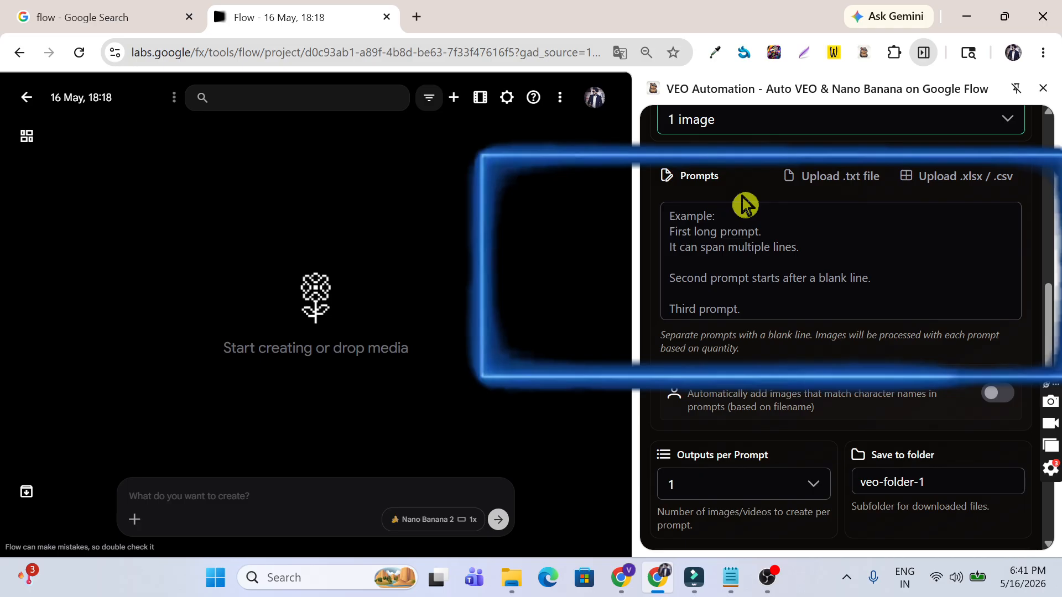
Step: Turn off the 'Auto-add character images' toggle, leaving 1 output per prompt to veo-folder-1
click(836, 214)
scroll(837, 215, down, 3)
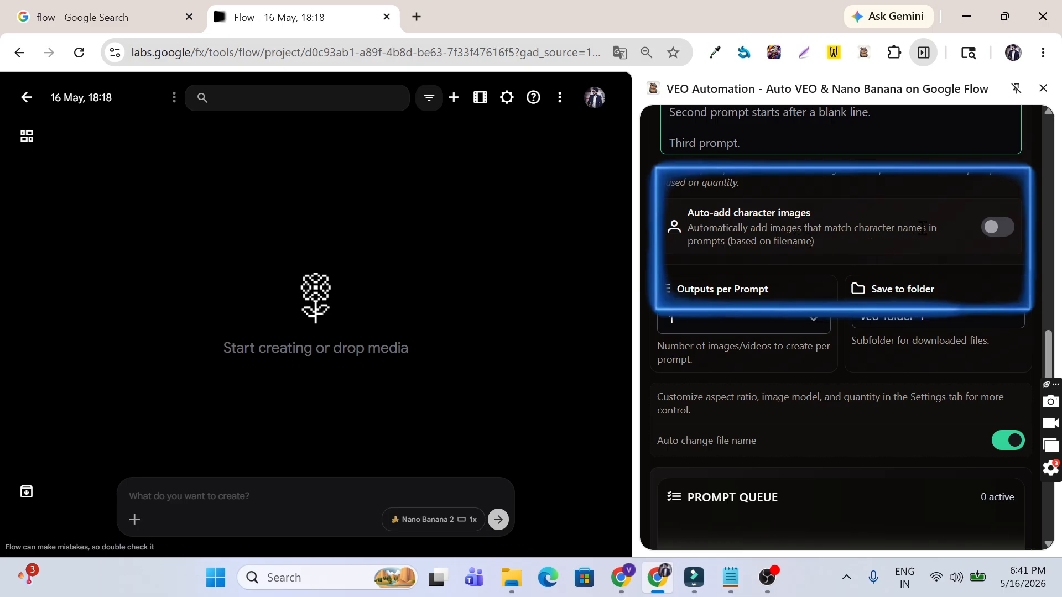
drag(926, 227, 851, 228)
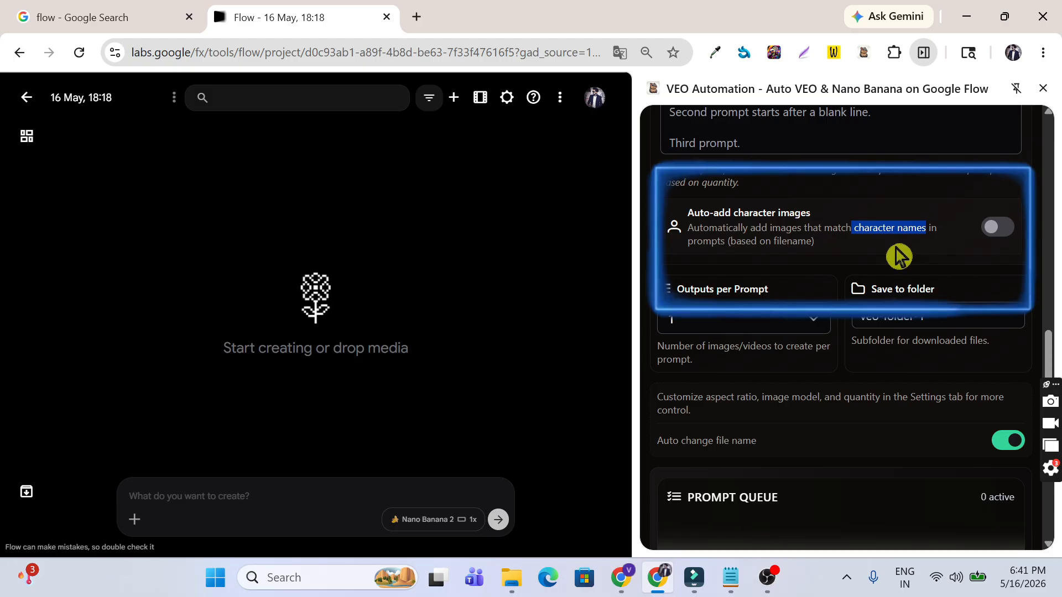
drag(730, 242, 814, 243)
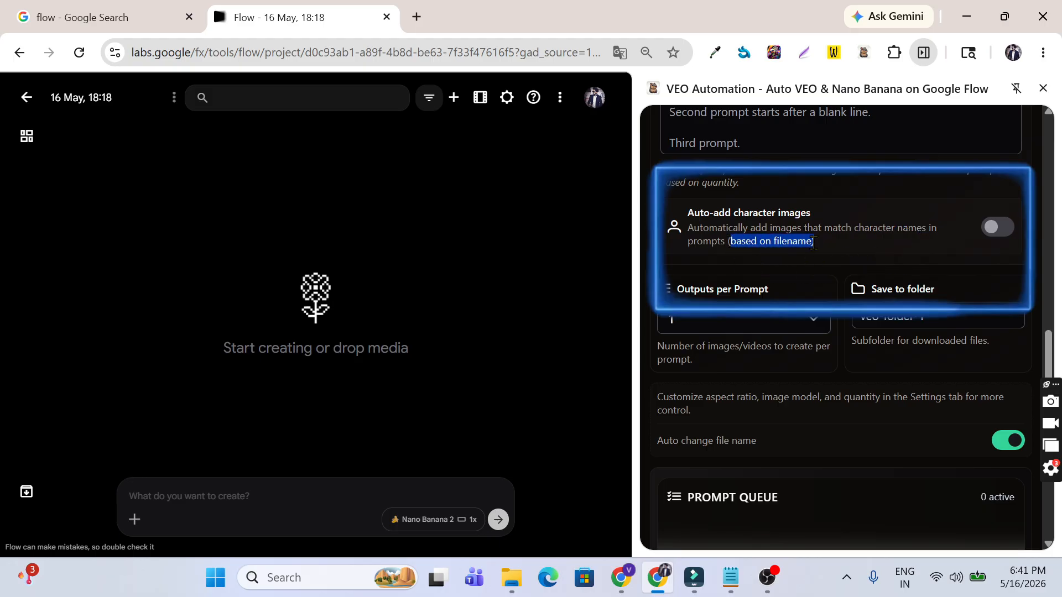
click(997, 234)
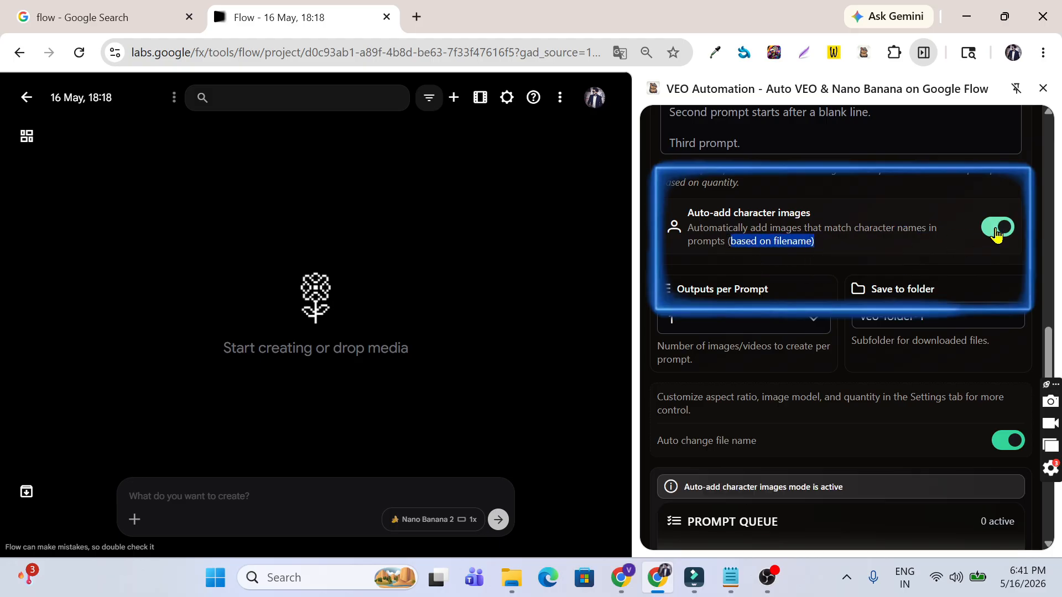
click(997, 234)
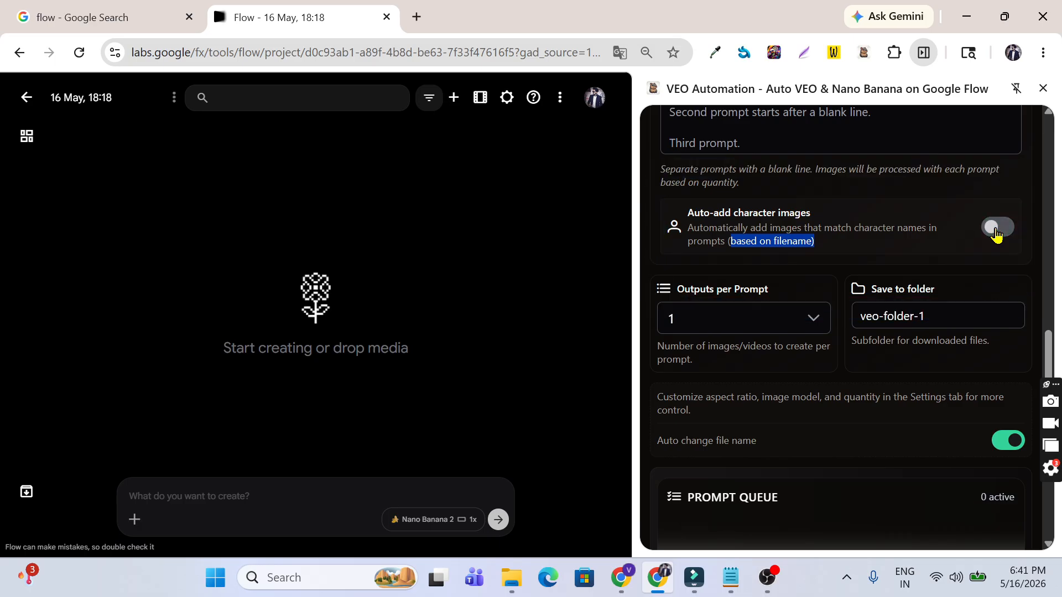
scroll(997, 233, down, 1)
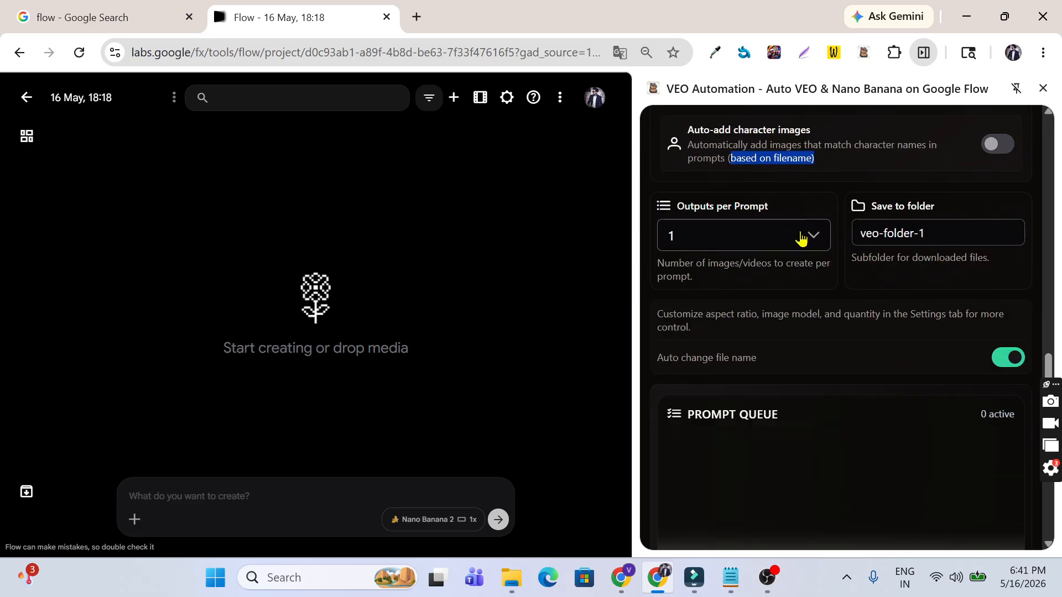
click(801, 237)
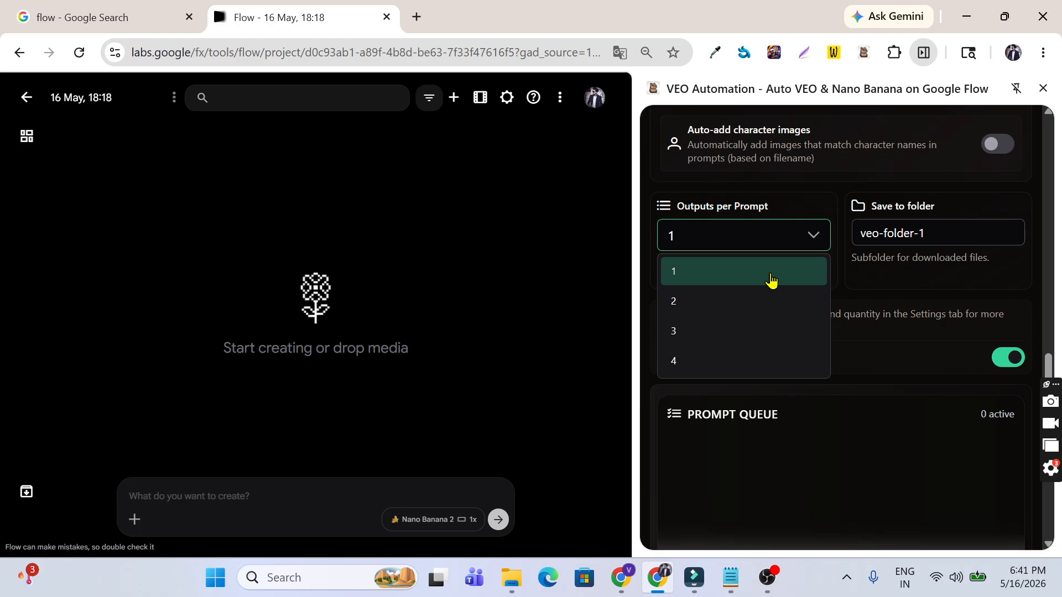
click(771, 280)
click(860, 239)
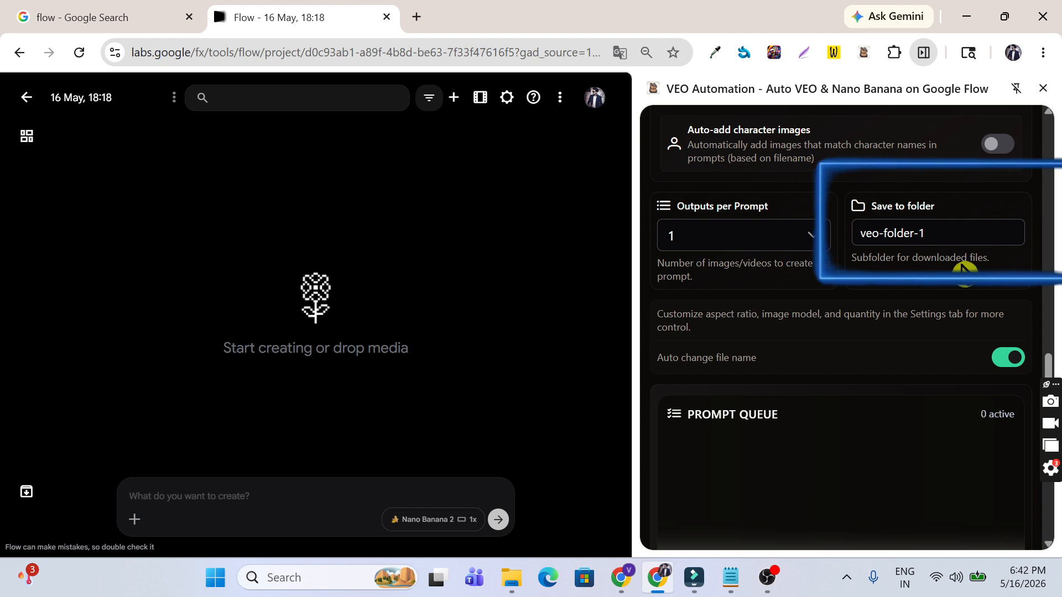
scroll(962, 269, down, 2)
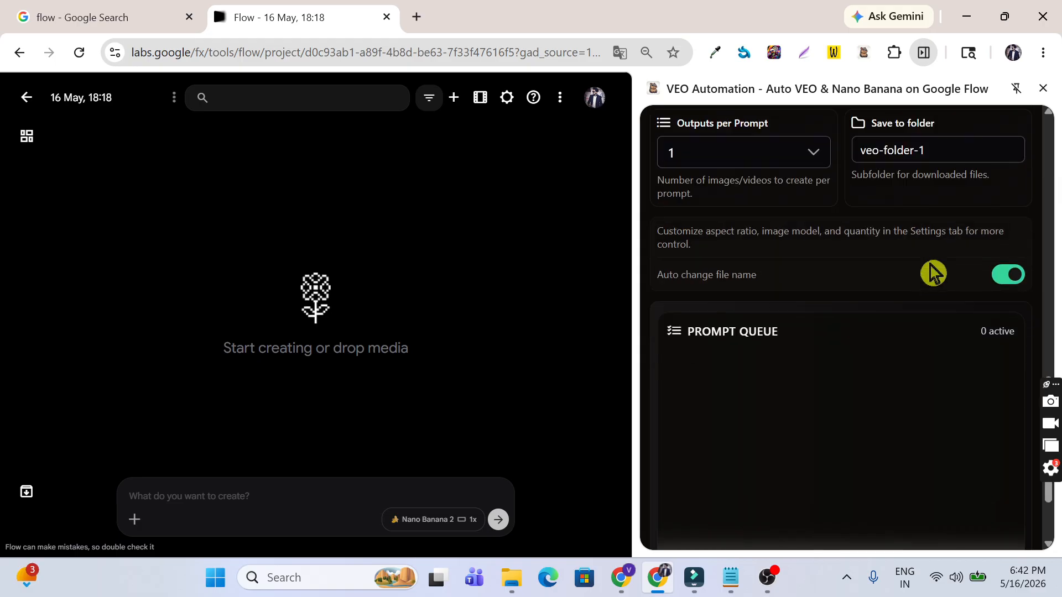
scroll(915, 277, down, 3)
scroll(911, 280, up, 7)
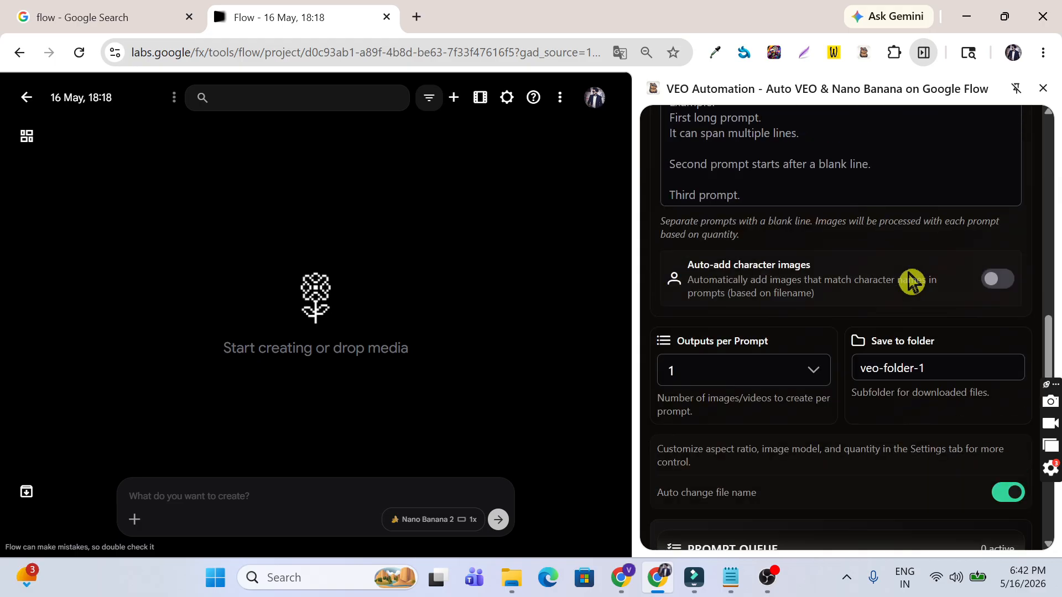
scroll(912, 280, up, 3)
click(803, 302)
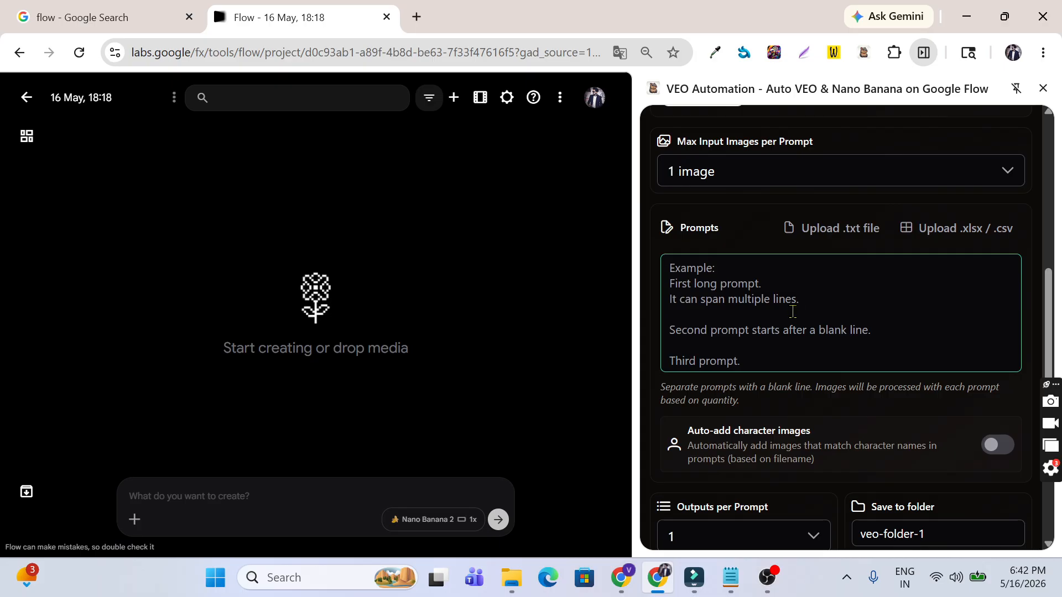
Step: Copy the full ChatGPT response with the 44 numbered stick-figure scene prompts
click(622, 577)
scroll(681, 290, up, 15)
scroll(687, 305, down, 5)
scroll(685, 301, down, 20)
scroll(684, 293, up, 3)
scroll(540, 283, down, 17)
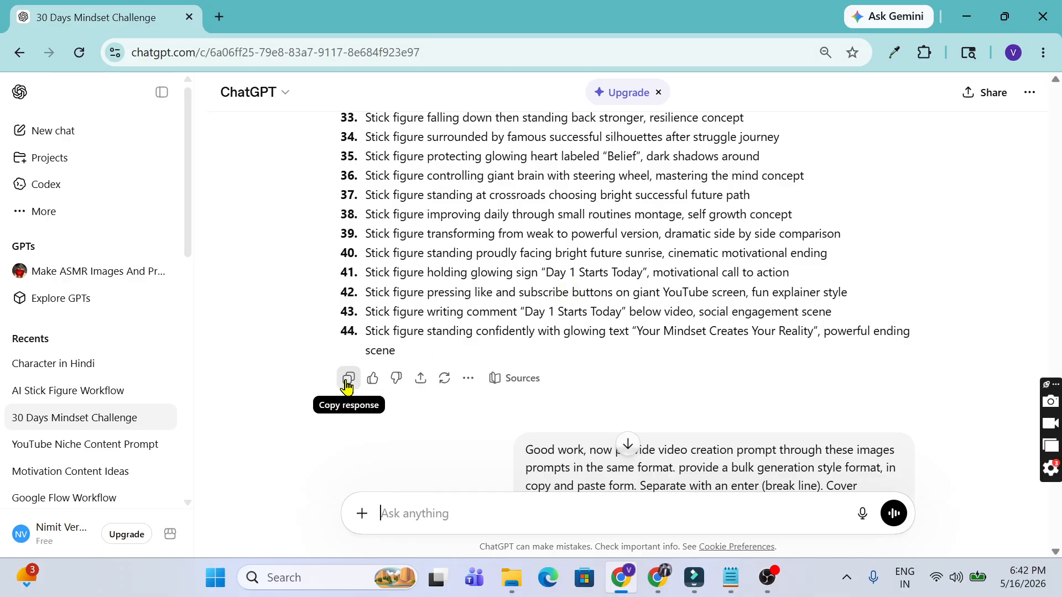
click(347, 382)
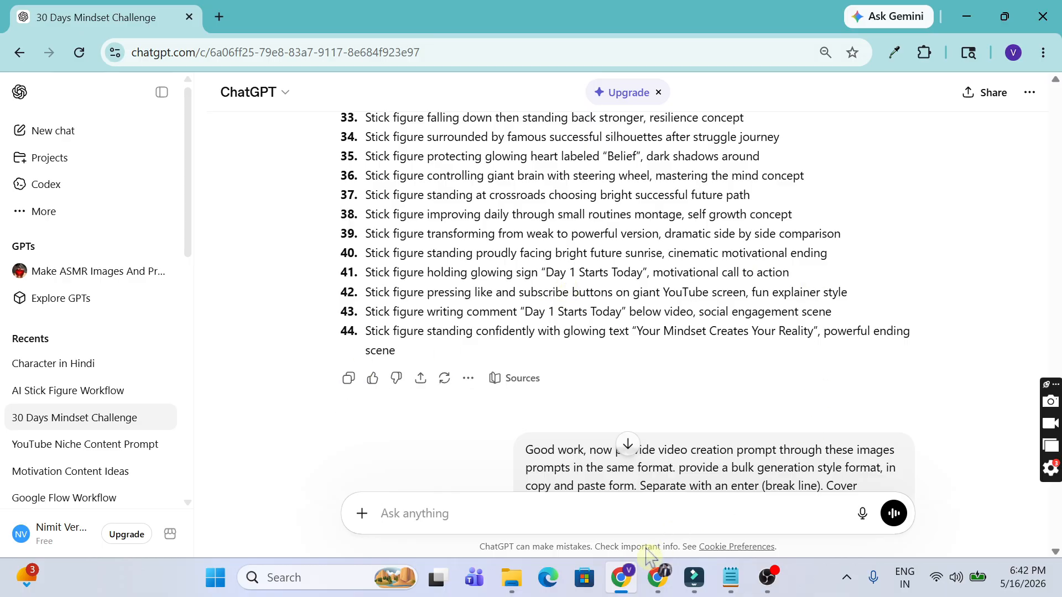
Step: Paste the 44 prompts into the VEO Automation Prompts box in Google Flow
click(666, 579)
click(770, 298)
key(ctrl+v)
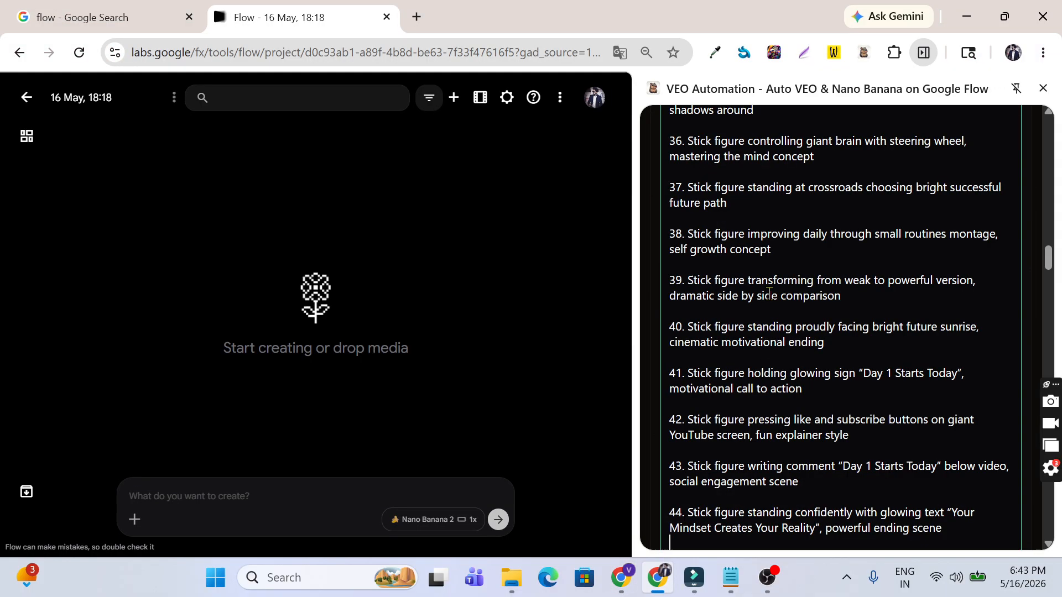
scroll(770, 288, down, 9)
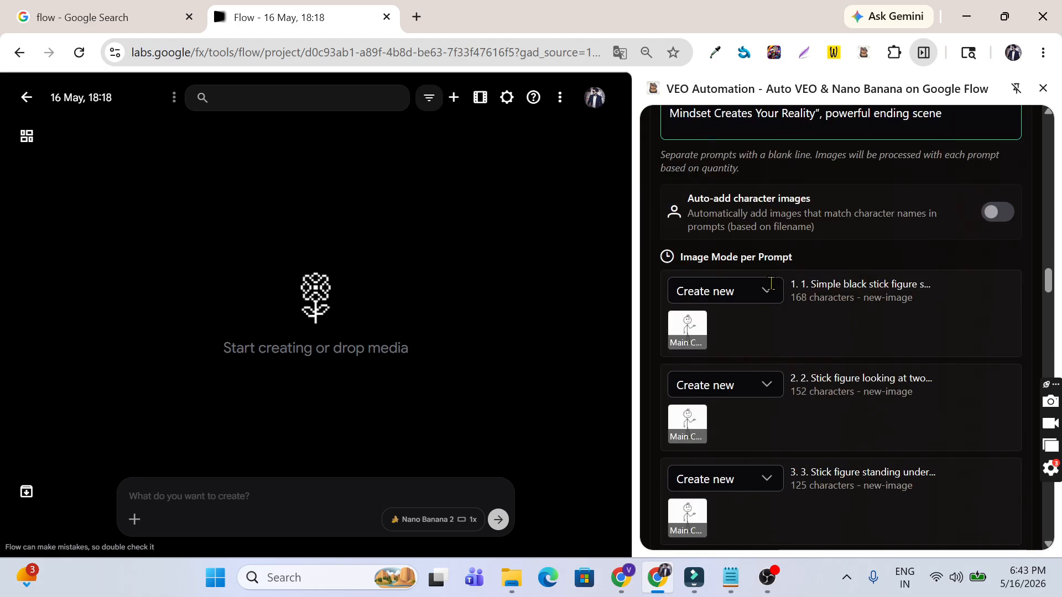
scroll(771, 287, down, 4)
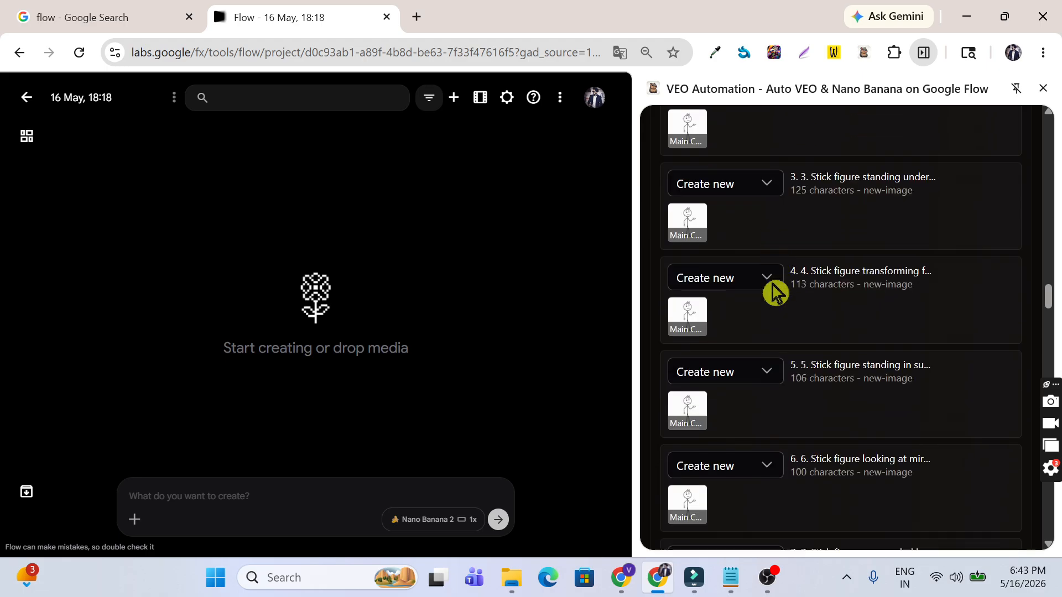
scroll(698, 342, down, 8)
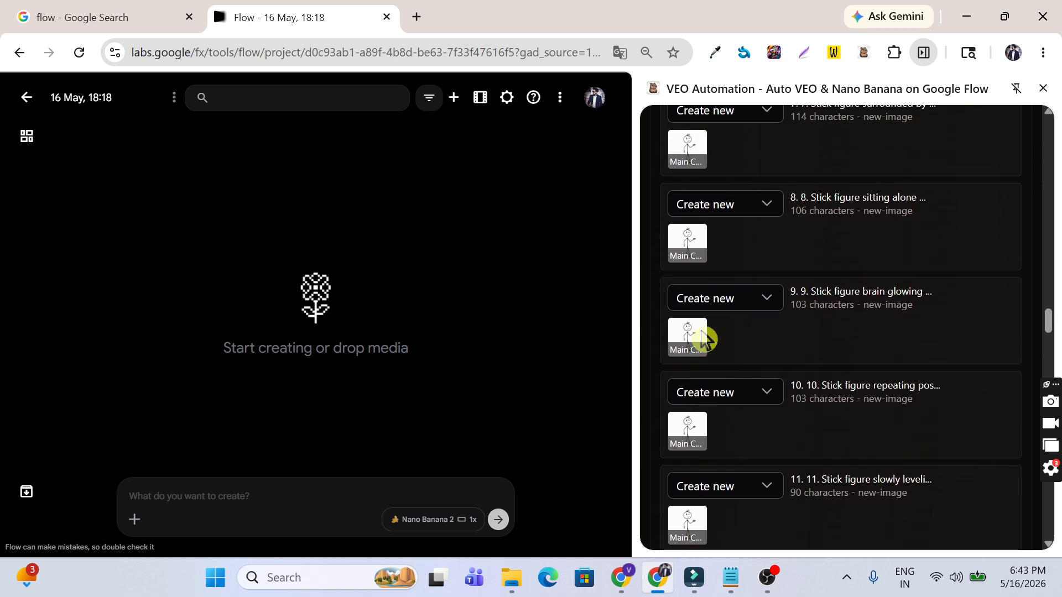
scroll(702, 332, down, 18)
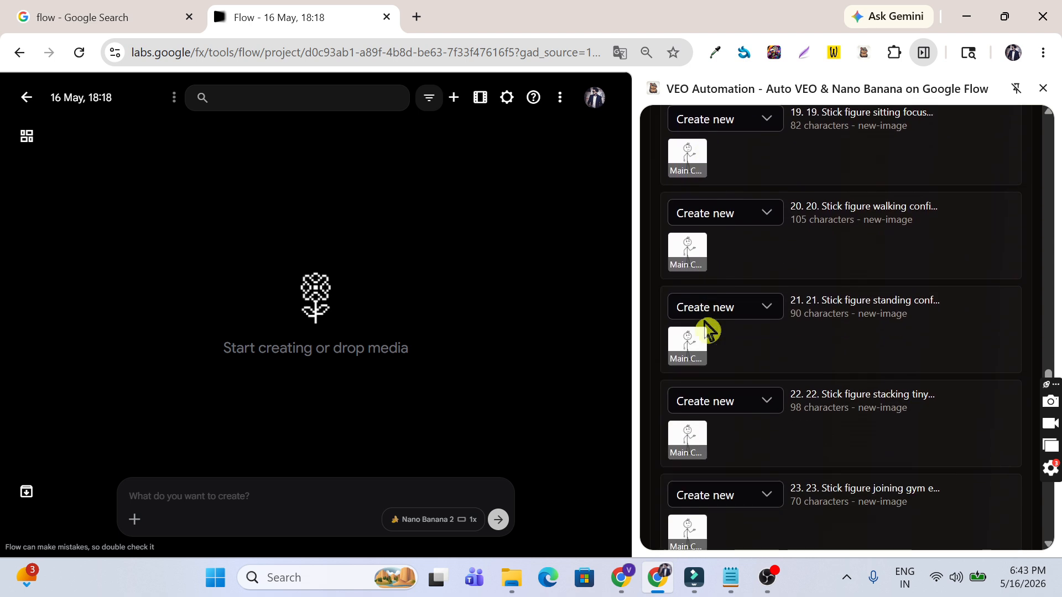
scroll(730, 349, down, 11)
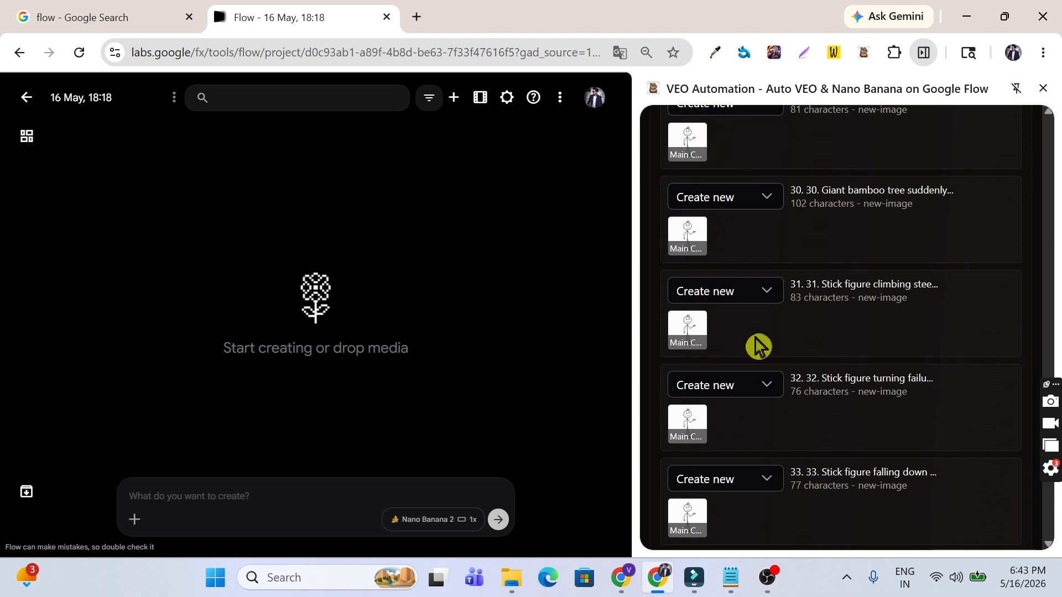
scroll(758, 342, down, 16)
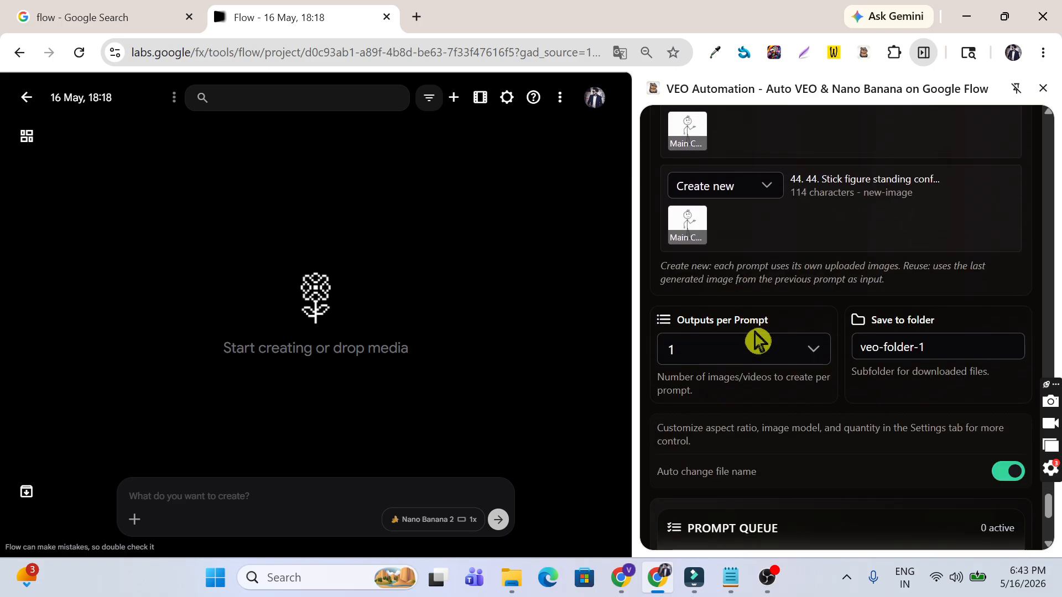
scroll(758, 339, down, 5)
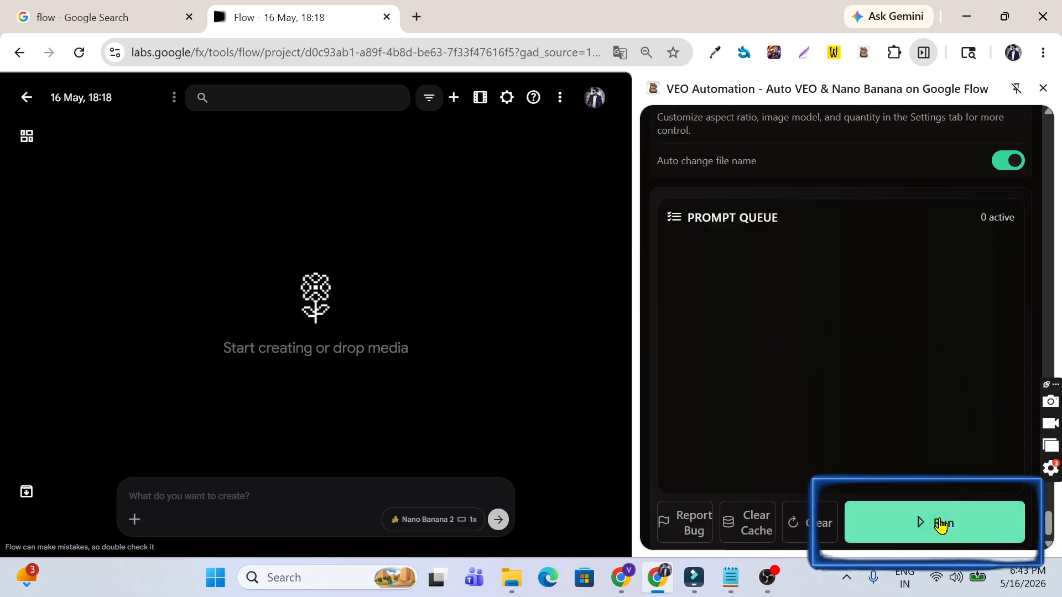
Step: Run the 44-prompt queue and compare the first generated images against the ChatGPT prompt list
click(940, 526)
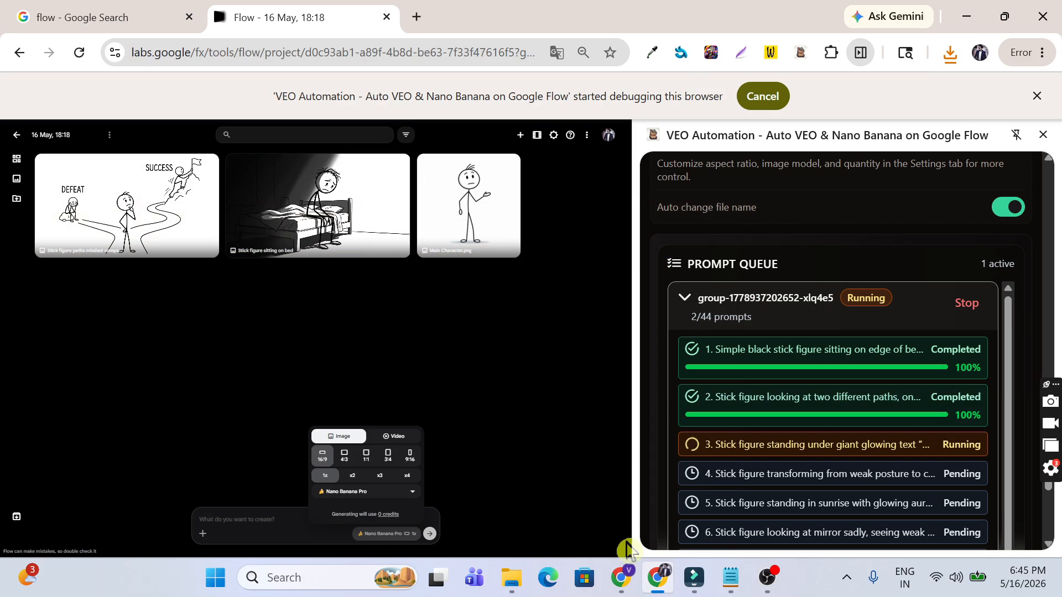
click(621, 577)
scroll(605, 311, up, 10)
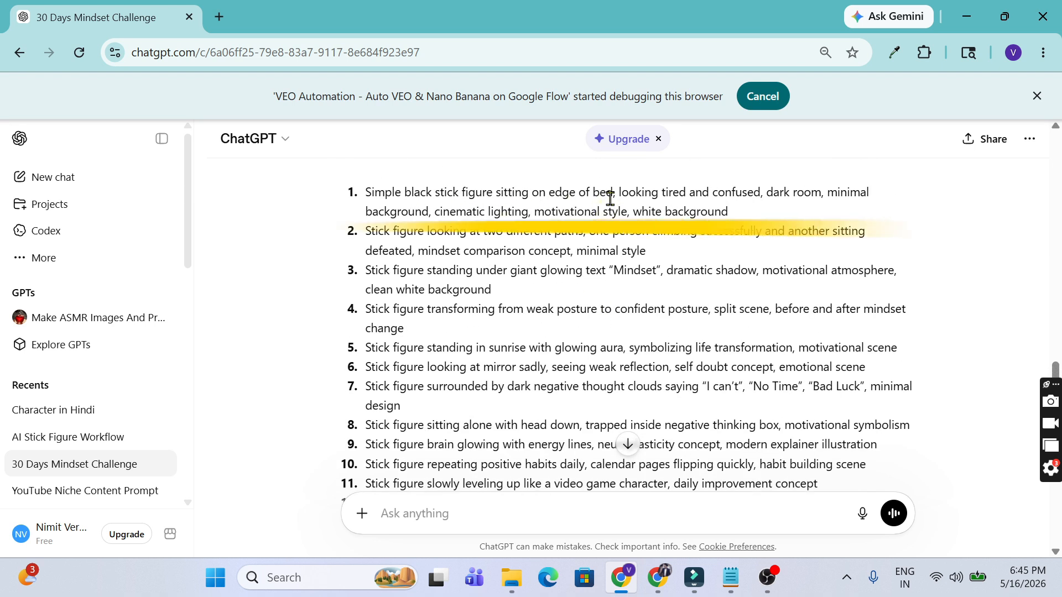
drag(644, 194, 867, 215)
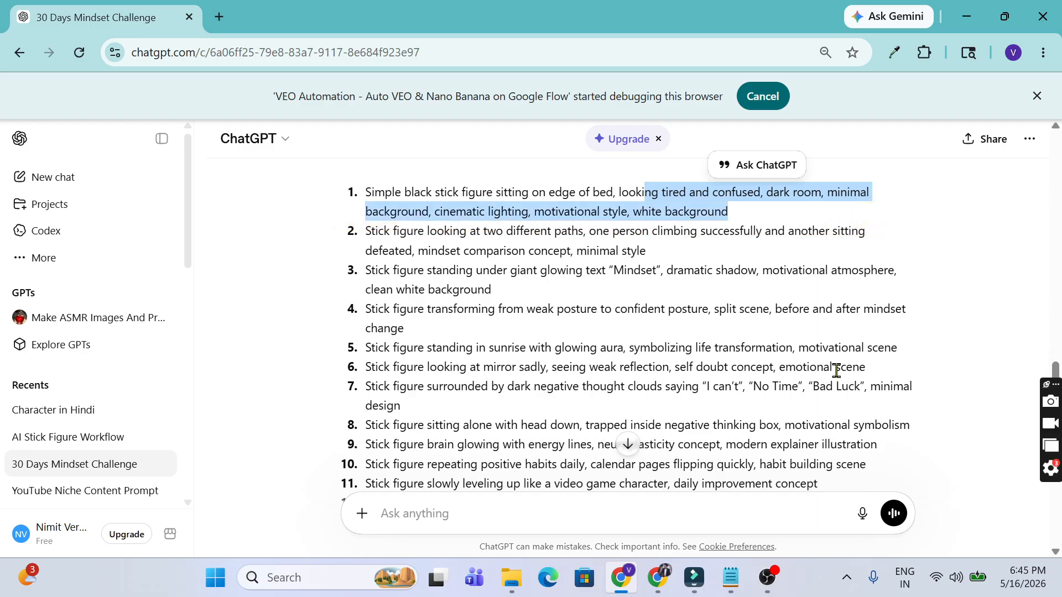
key(alt+Tab)
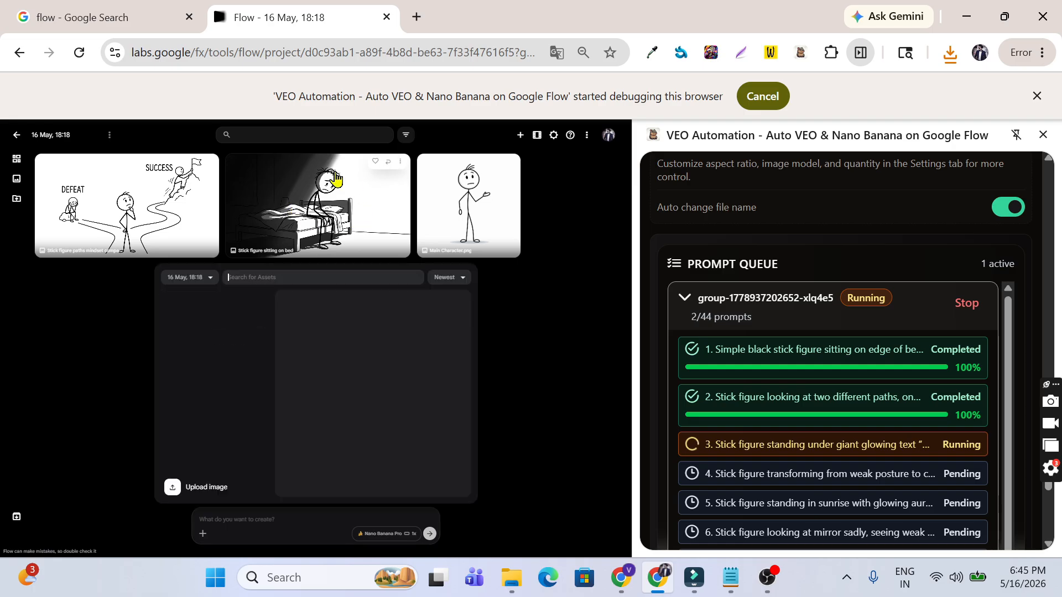
key(alt+Tab)
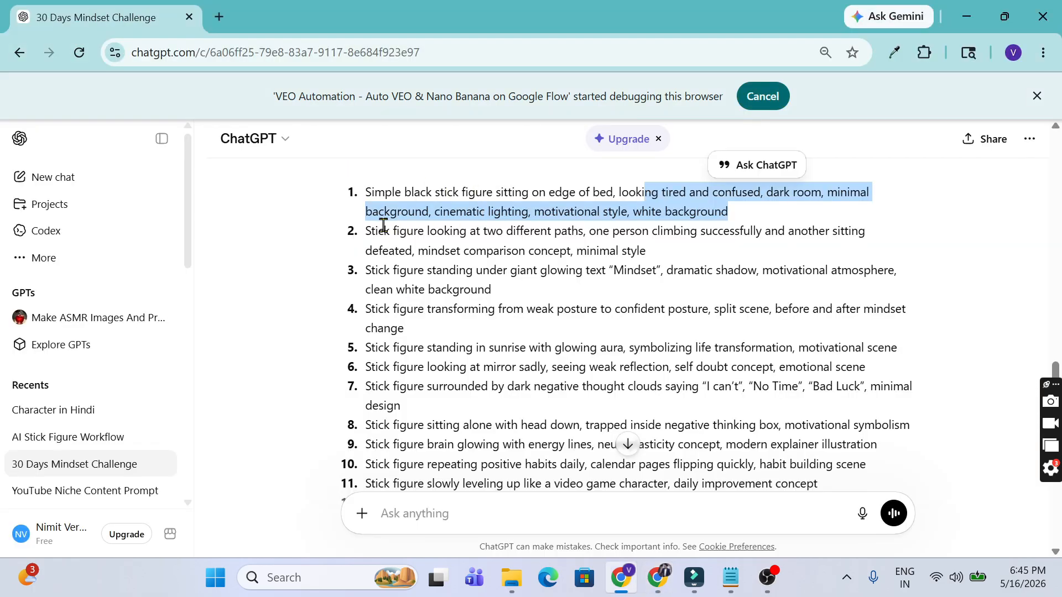
drag(691, 231, 754, 231)
drag(383, 243, 639, 251)
key(alt+Tab)
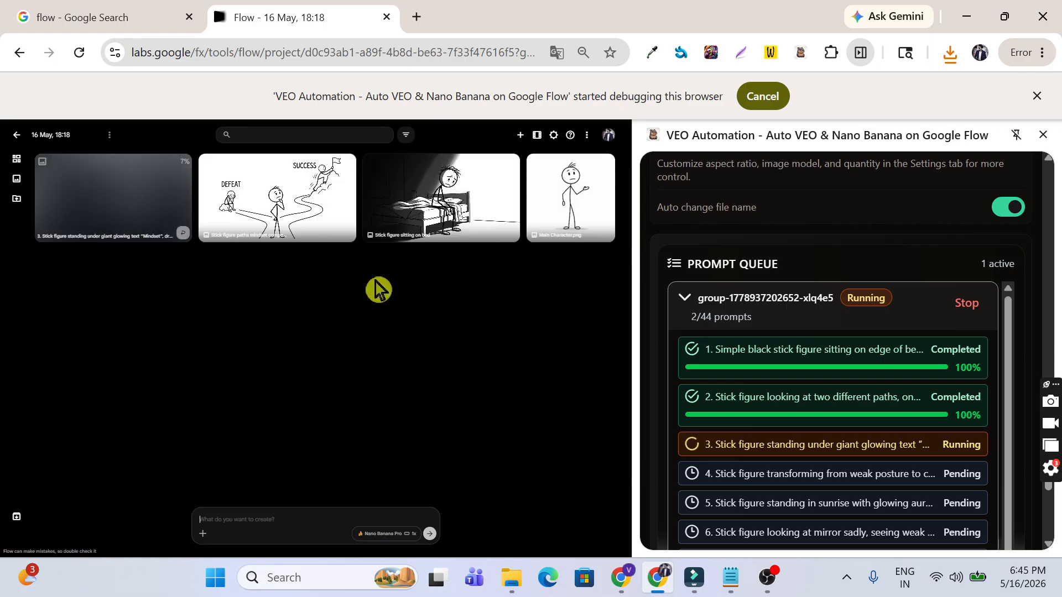
scroll(995, 334, down, 2)
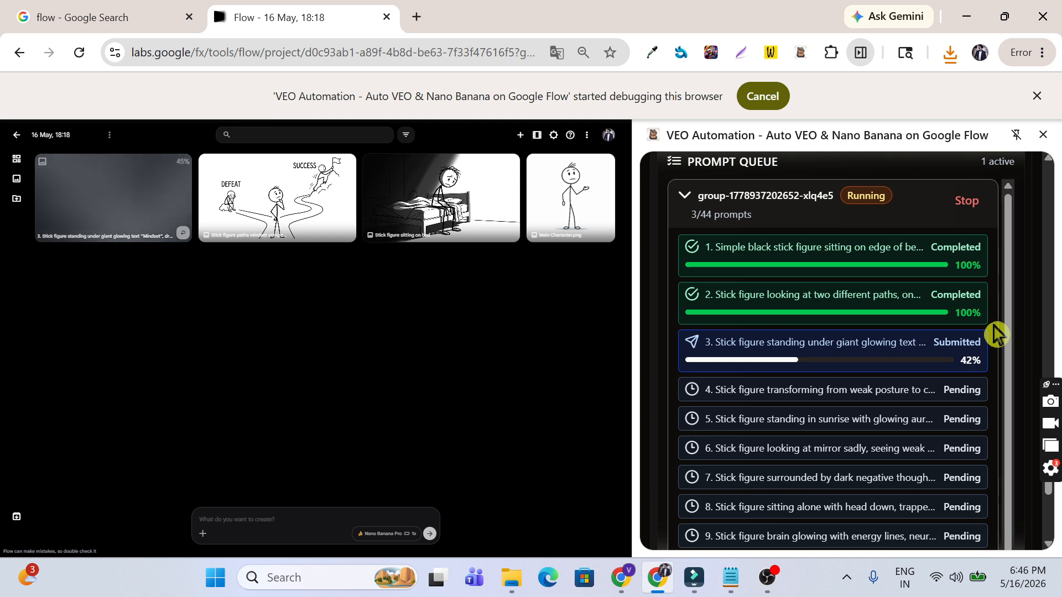
click(777, 579)
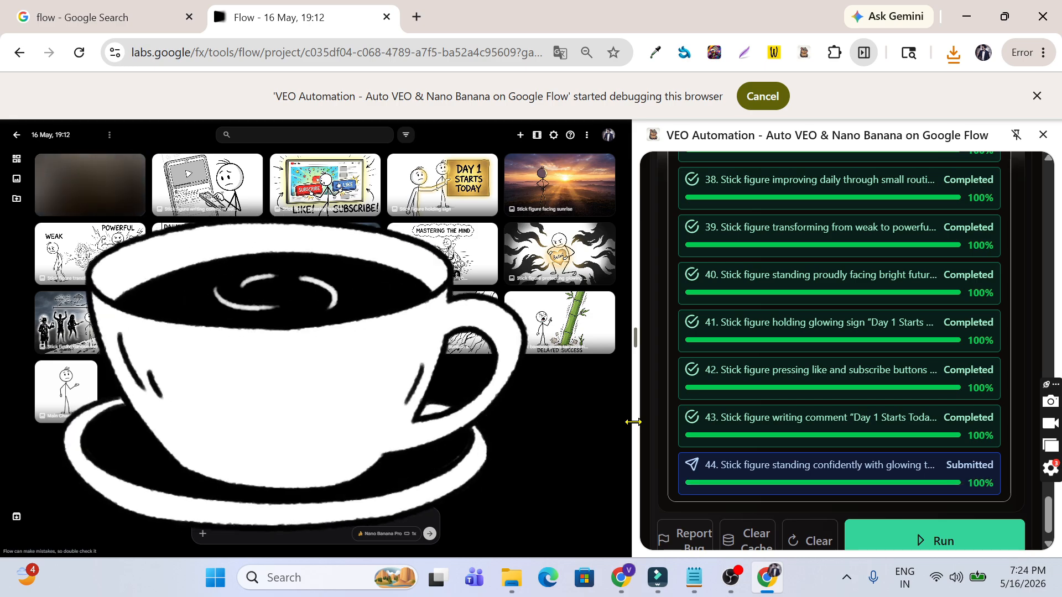
Step: Reset the Flow page zoom to 100% and review the completed stick-figure images and queue
key(ctrl+0)
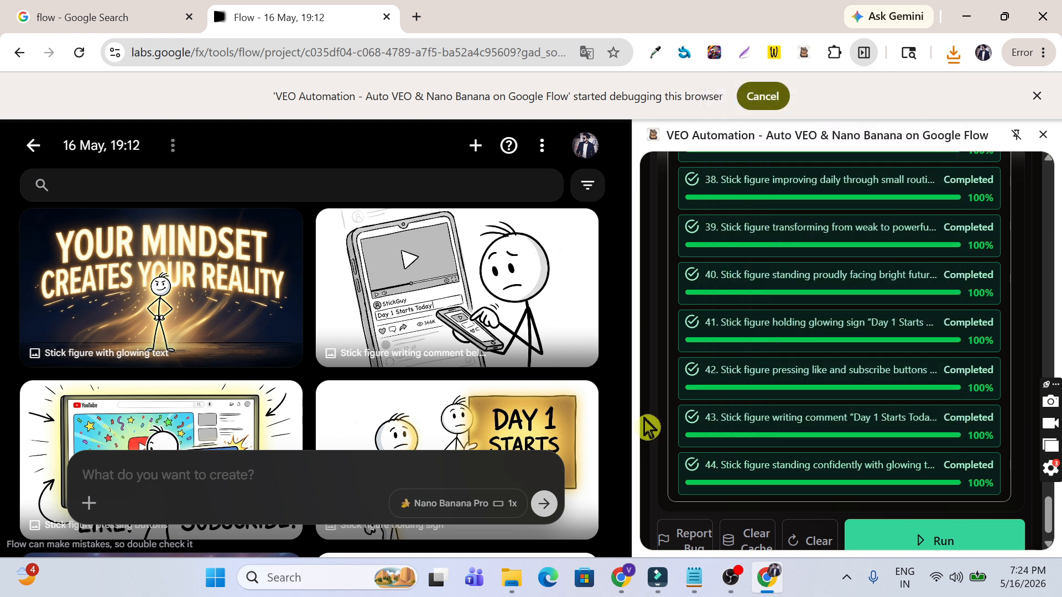
scroll(565, 362, down, 15)
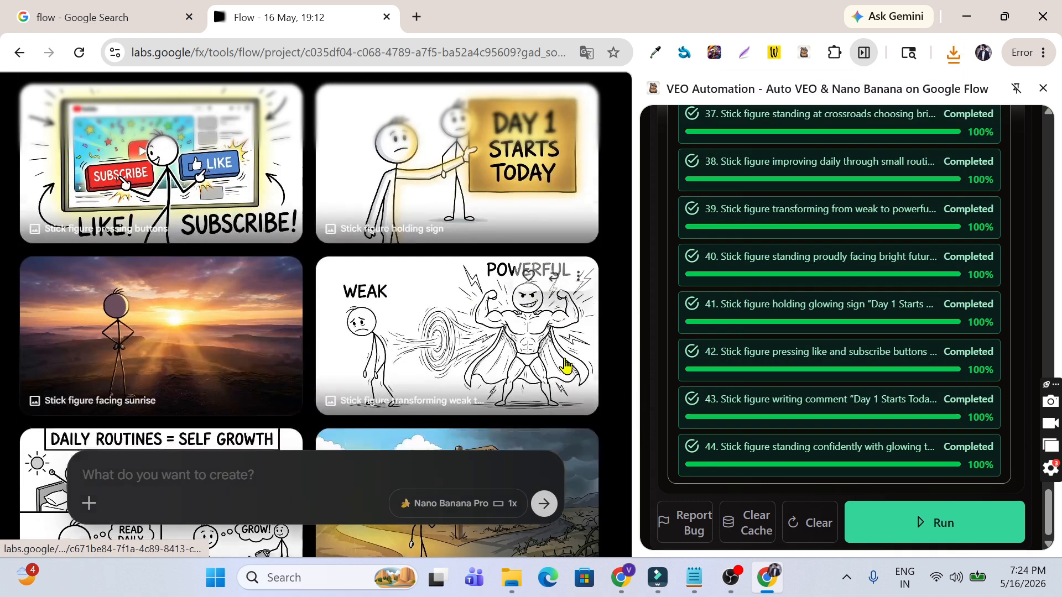
scroll(565, 362, down, 5)
scroll(569, 360, up, 10)
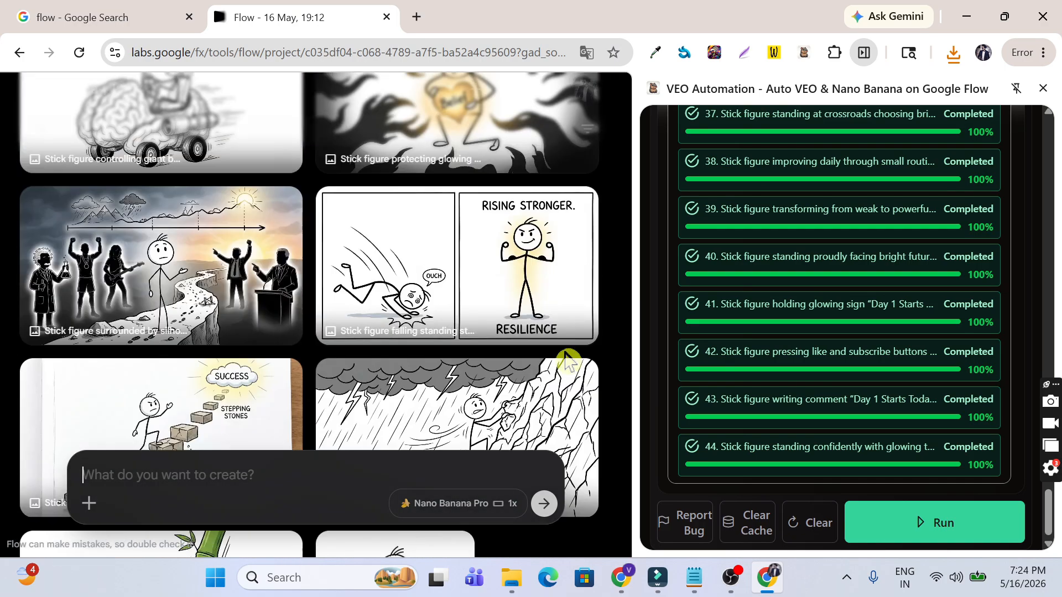
scroll(762, 352, up, 5)
scroll(762, 352, down, 6)
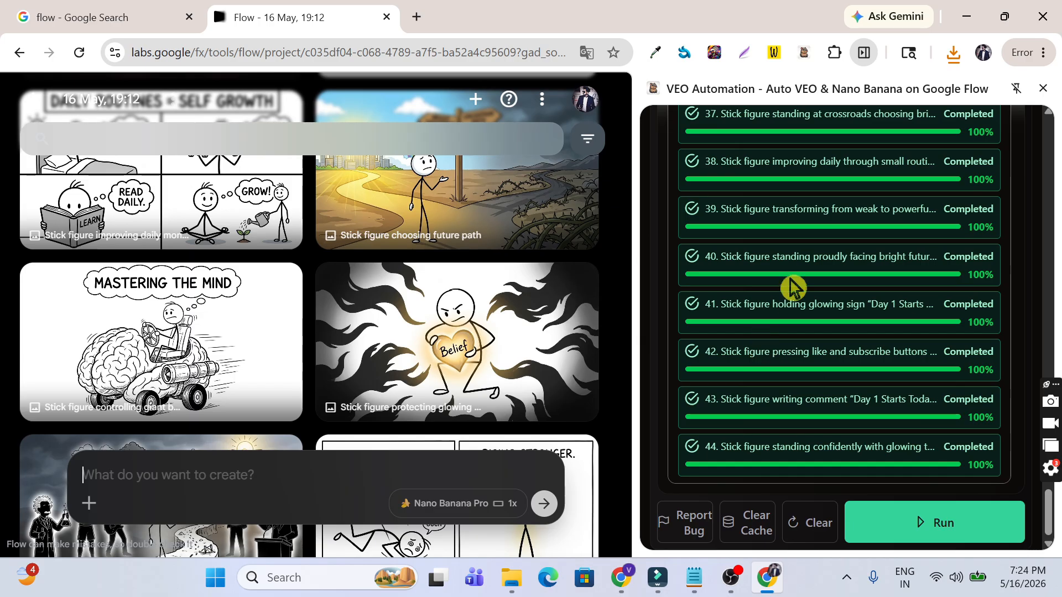
Step: Open veo-folder-1 in File Explorer and select the first scene image
click(511, 580)
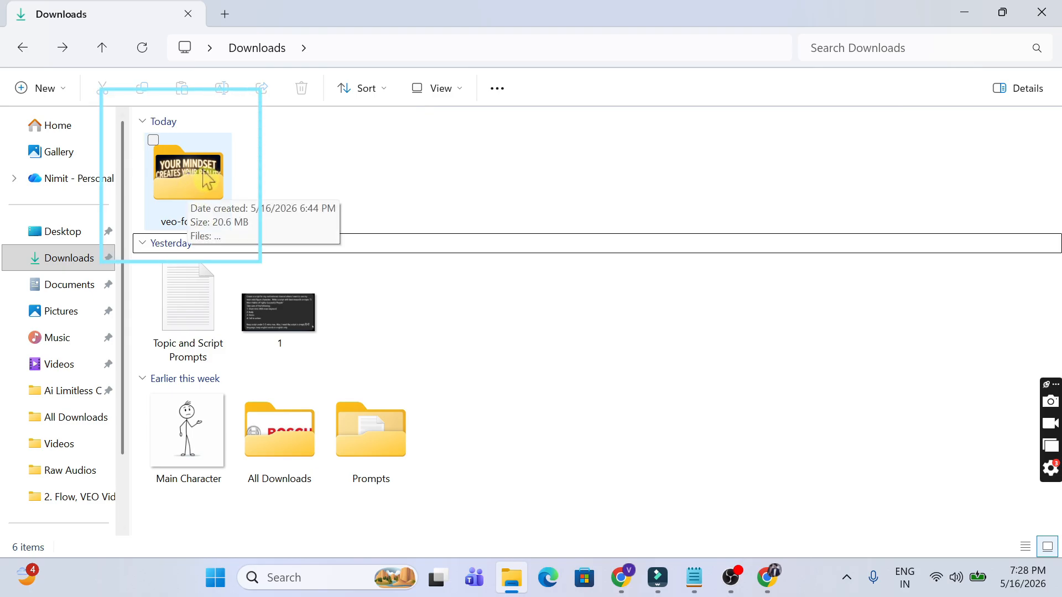
double_click(208, 178)
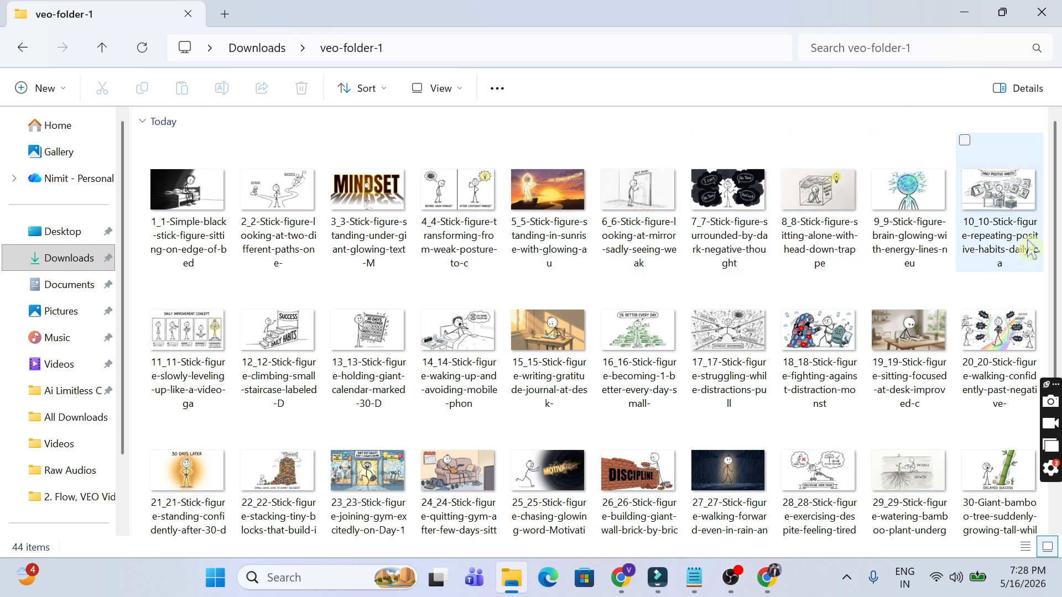
scroll(1056, 226, down, 5)
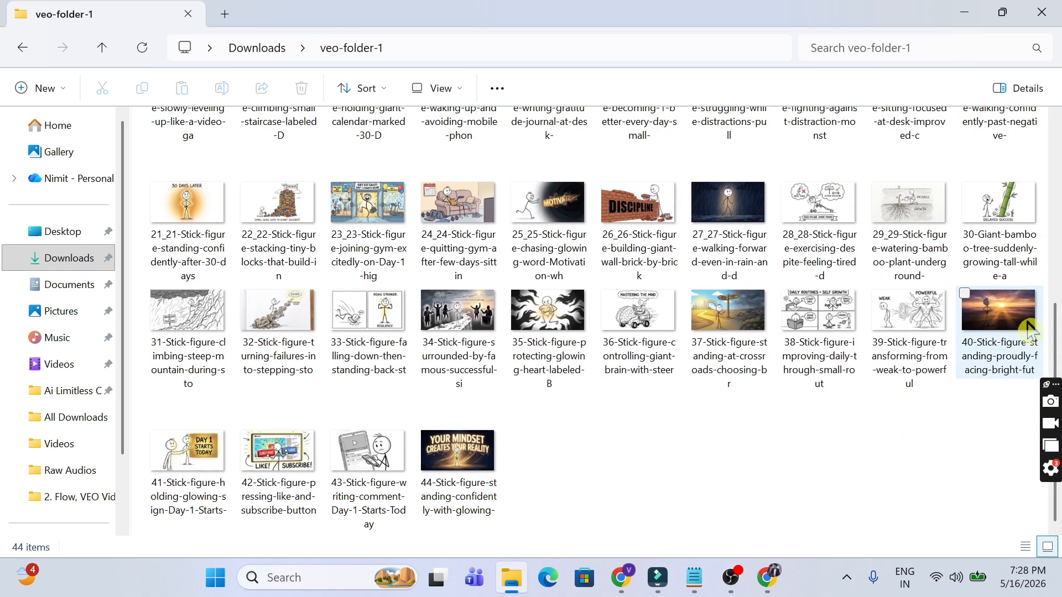
scroll(409, 210, up, 5)
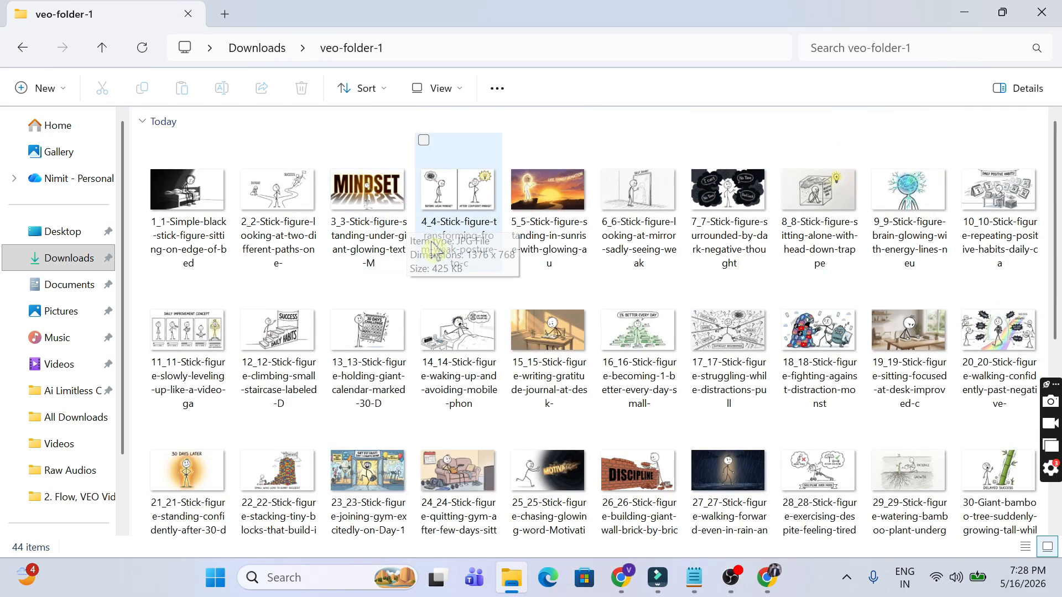
click(205, 244)
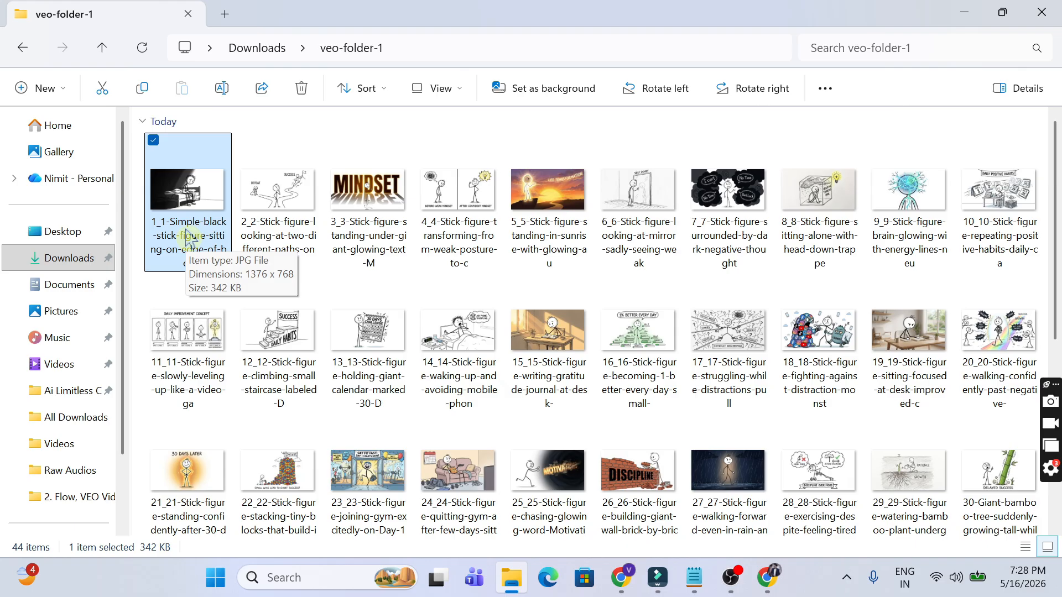
Step: Rename the 44 images in order as 1 through 44
click(186, 240)
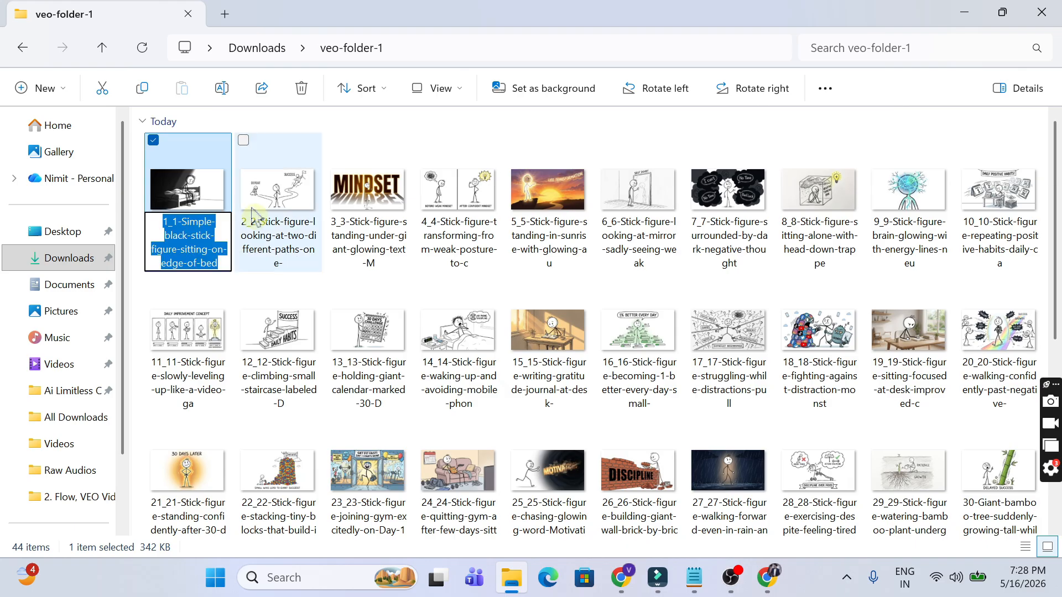
text(1)
key(Tab)
text(2)
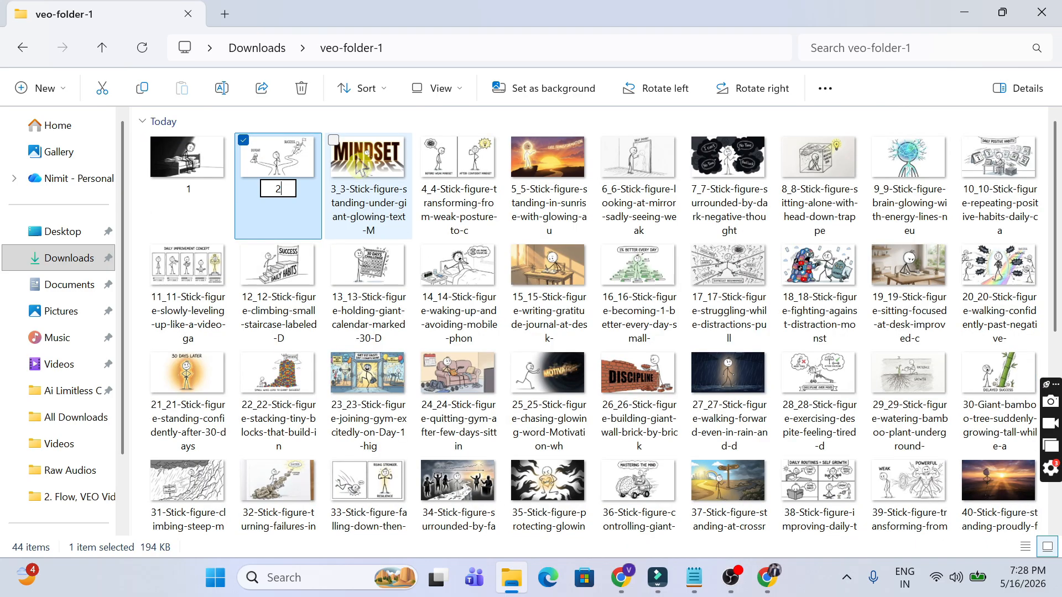
key(Tab)
text(3)
key(Tab)
text(4)
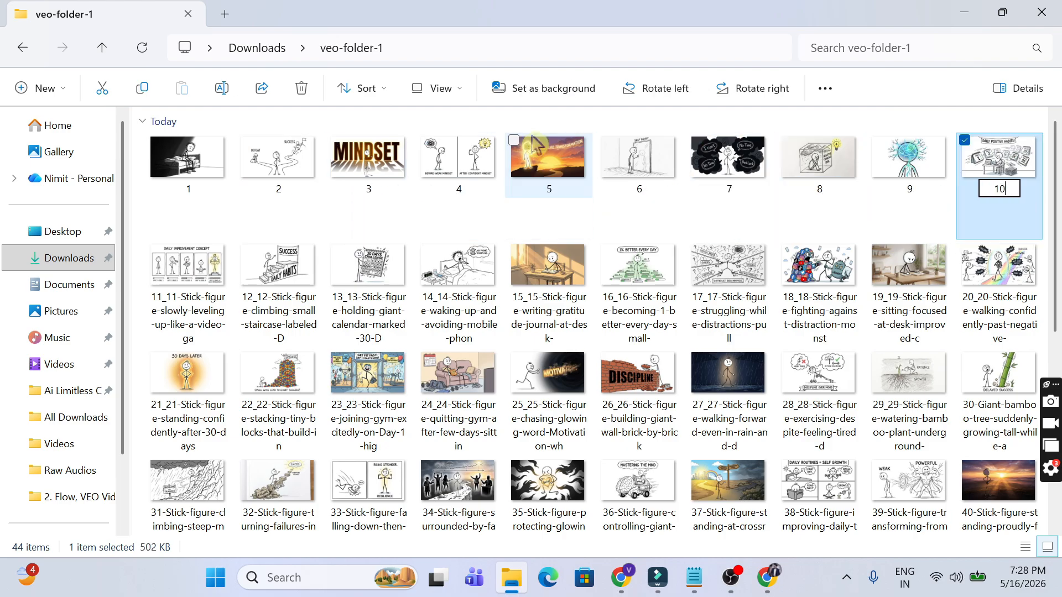
text(11	12	13	14	15	16	17	18	19	20	21	22	23	24	25	26	27	28	29	30	31	32	33	34	35	36	37	38	39)
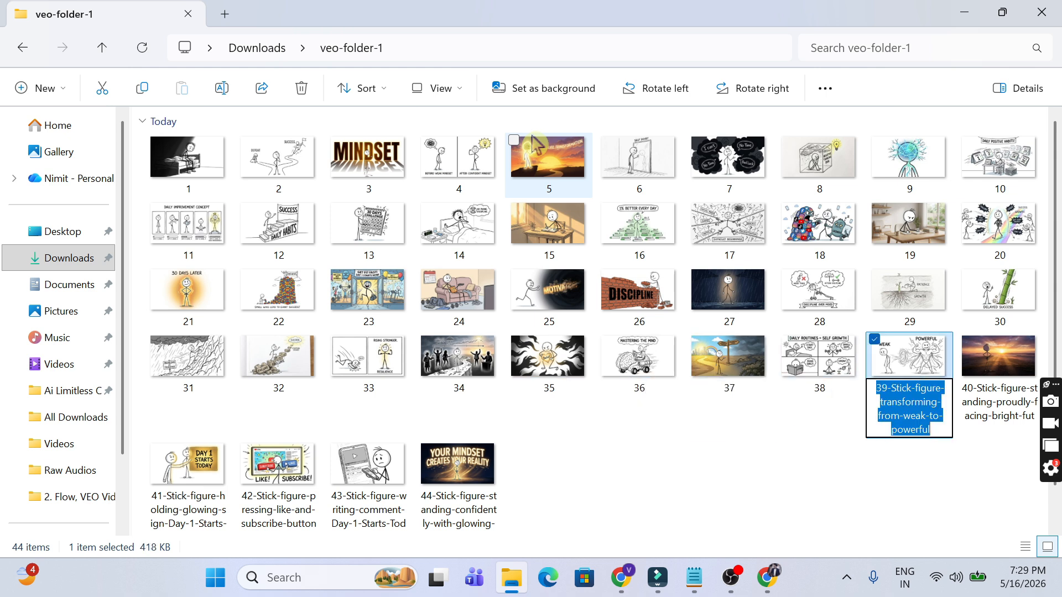
text(	40	41	42)
key(Tab)
text(43)
key(Tab)
text(44)
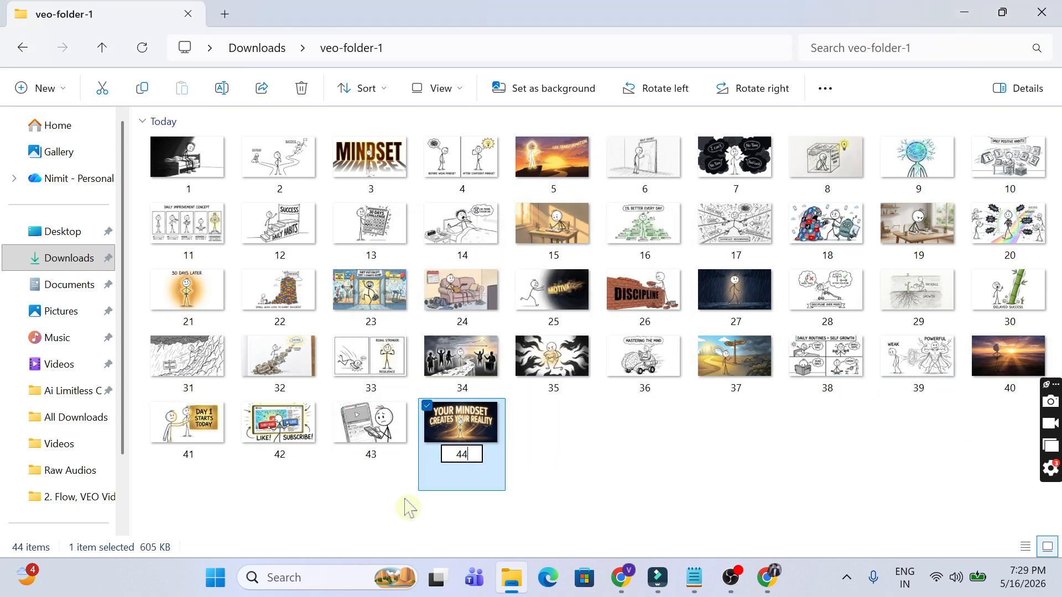
key(Return)
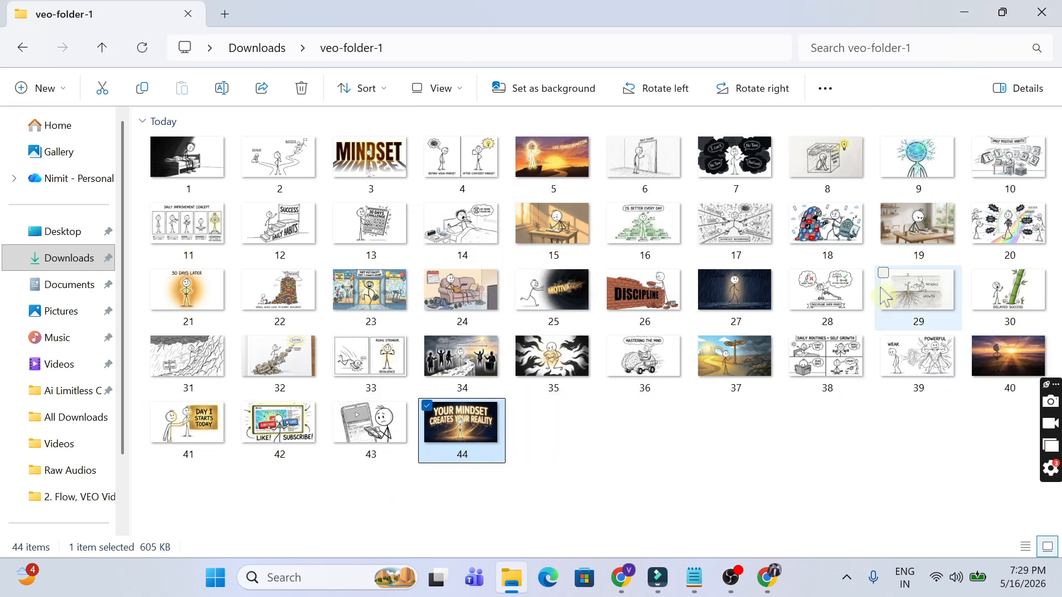
click(743, 457)
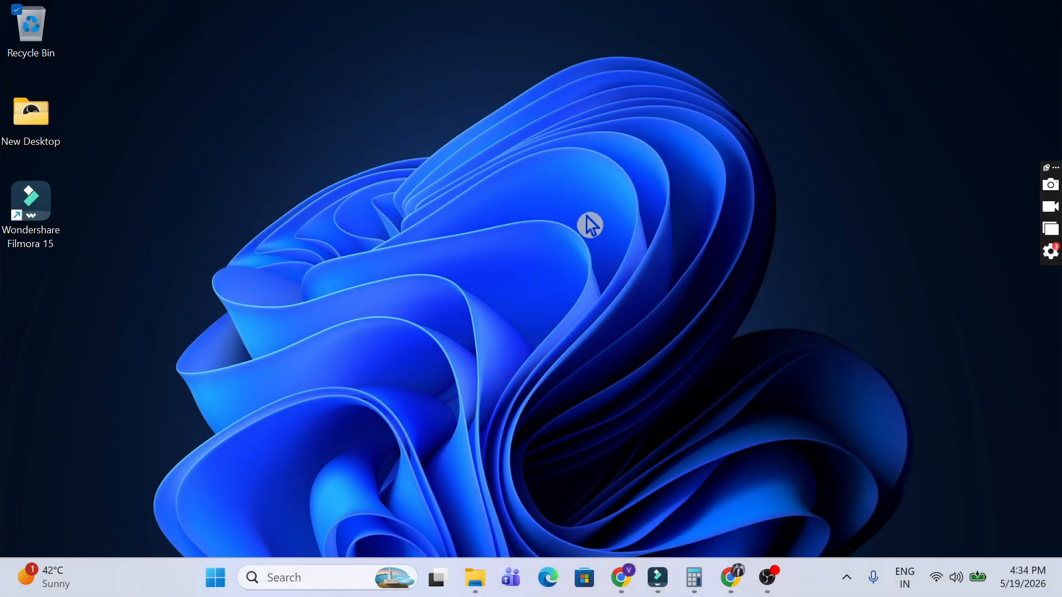
Step: Select the 5,385 KB script voiceover WAV in Voice recordings, then return to ElevenLabs in Chrome
click(476, 576)
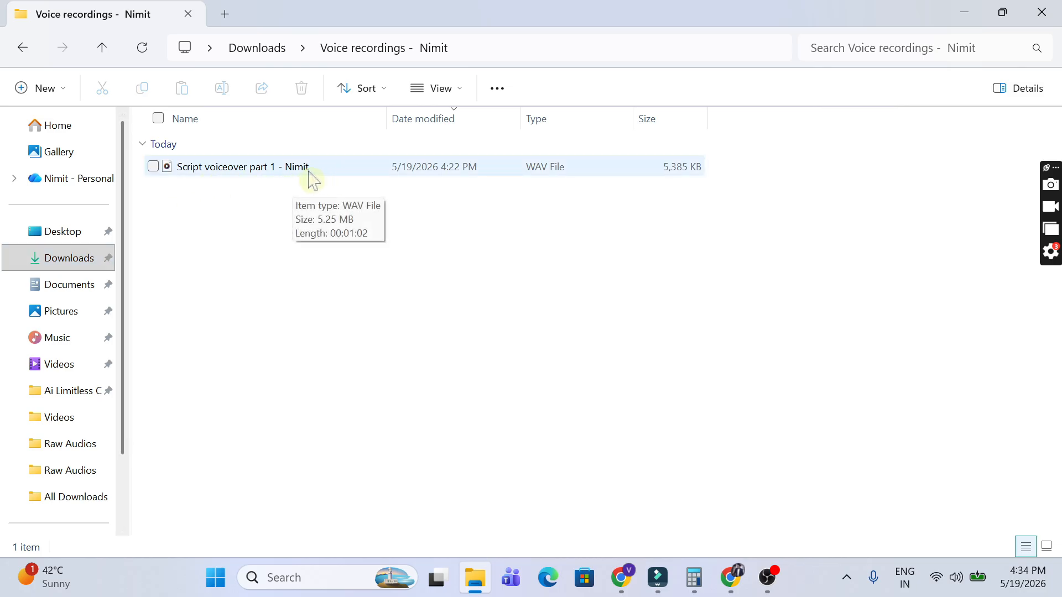
click(310, 178)
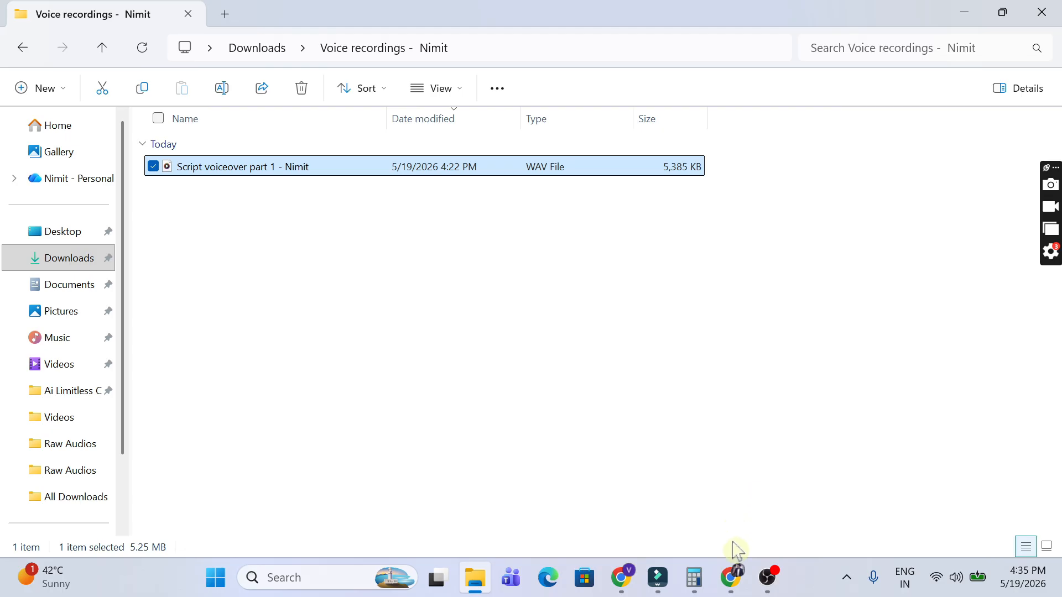
click(731, 577)
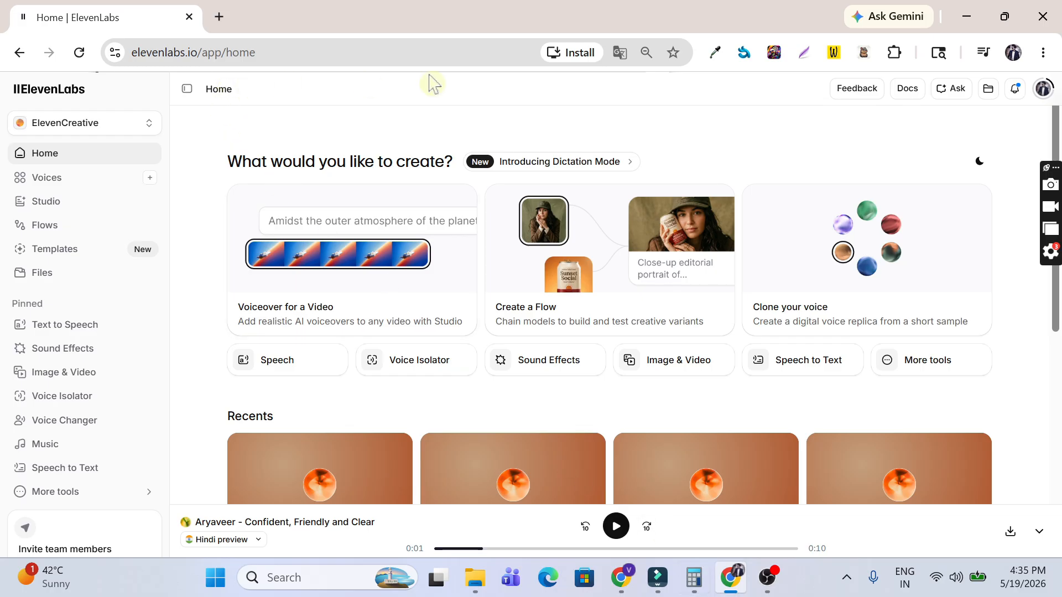
Step: Check the account's 10,000 total credits in the profile menu
click(1044, 93)
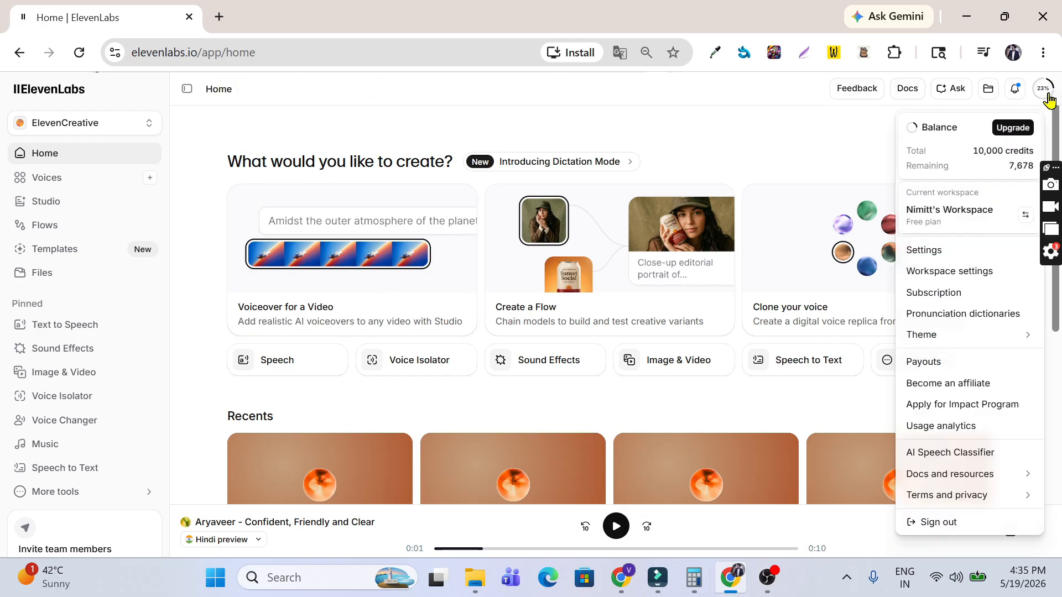
drag(972, 151, 1033, 150)
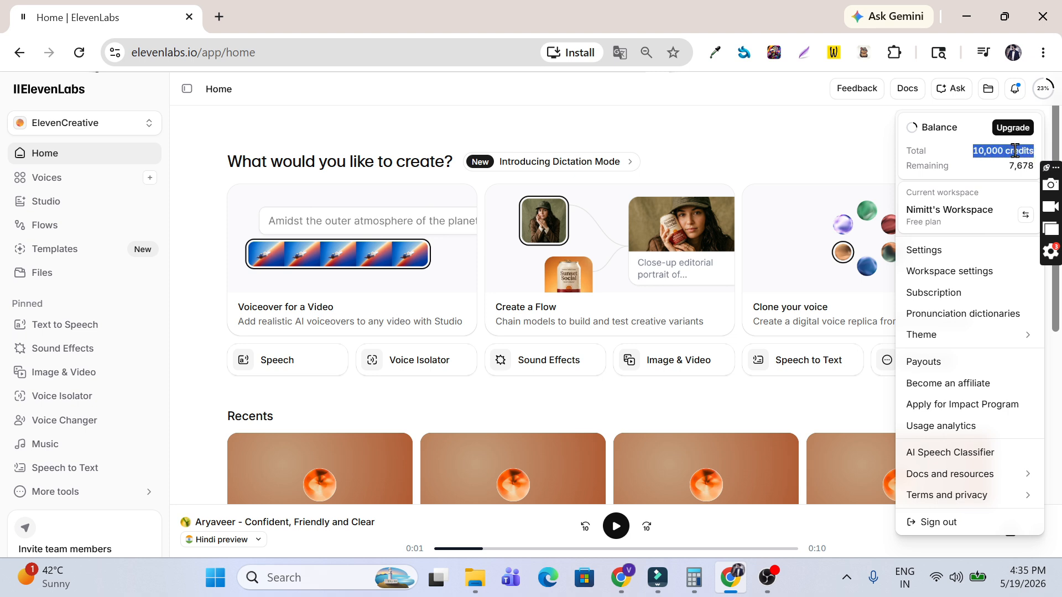
click(1015, 151)
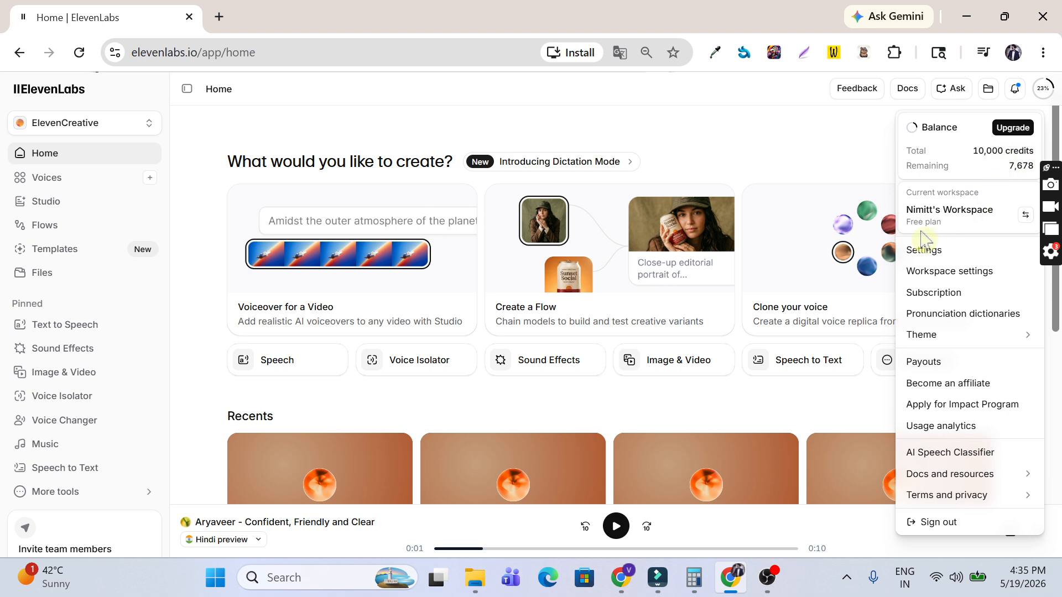
click(827, 159)
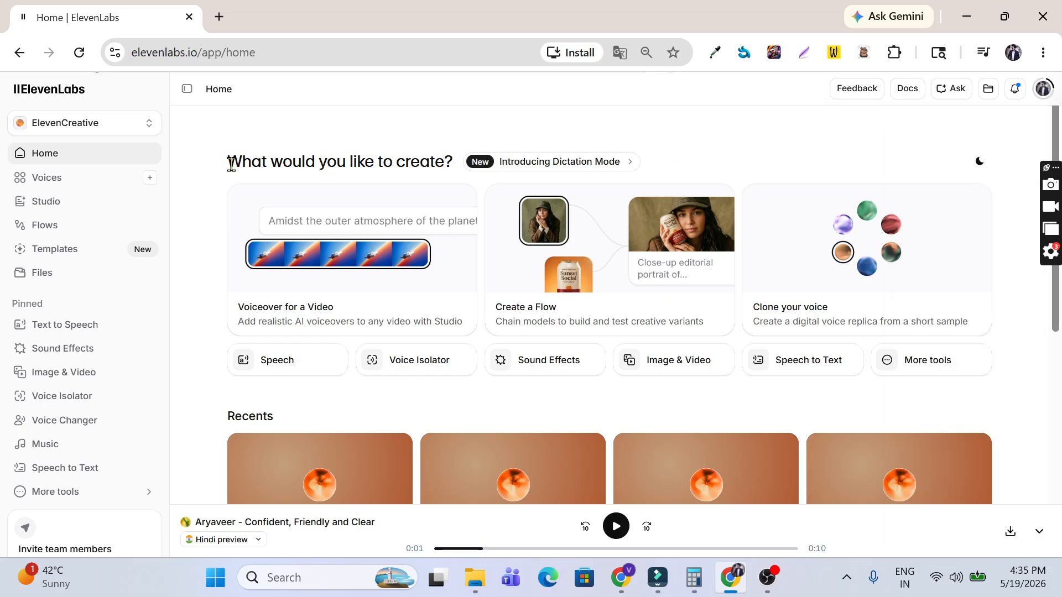
Step: Search the voice library for Aryaveer and preview Aryaveer – Confident, Friendly and Clear
click(133, 186)
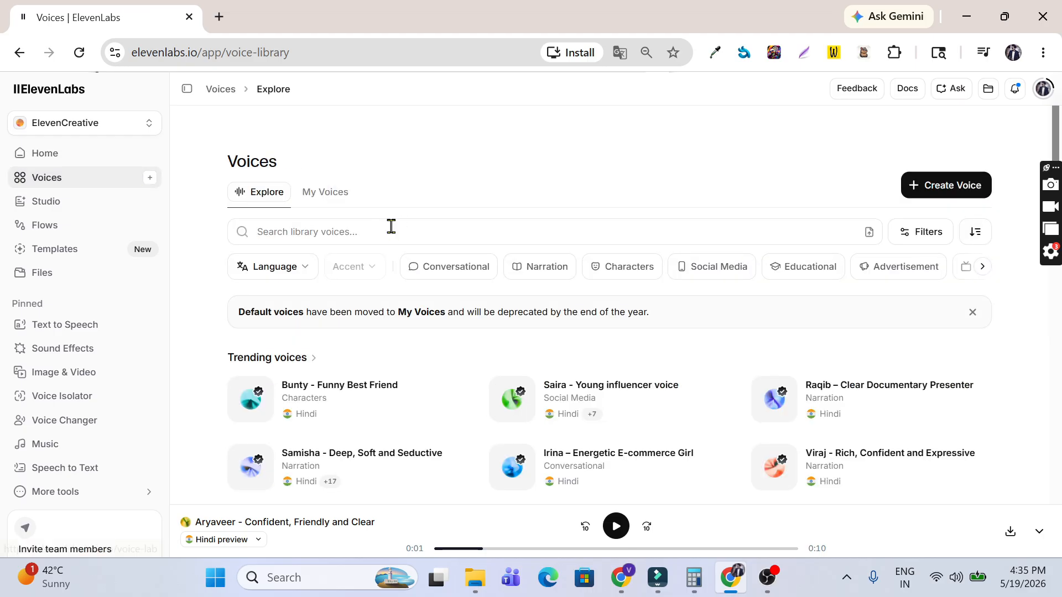
click(391, 226)
text(aryaveer)
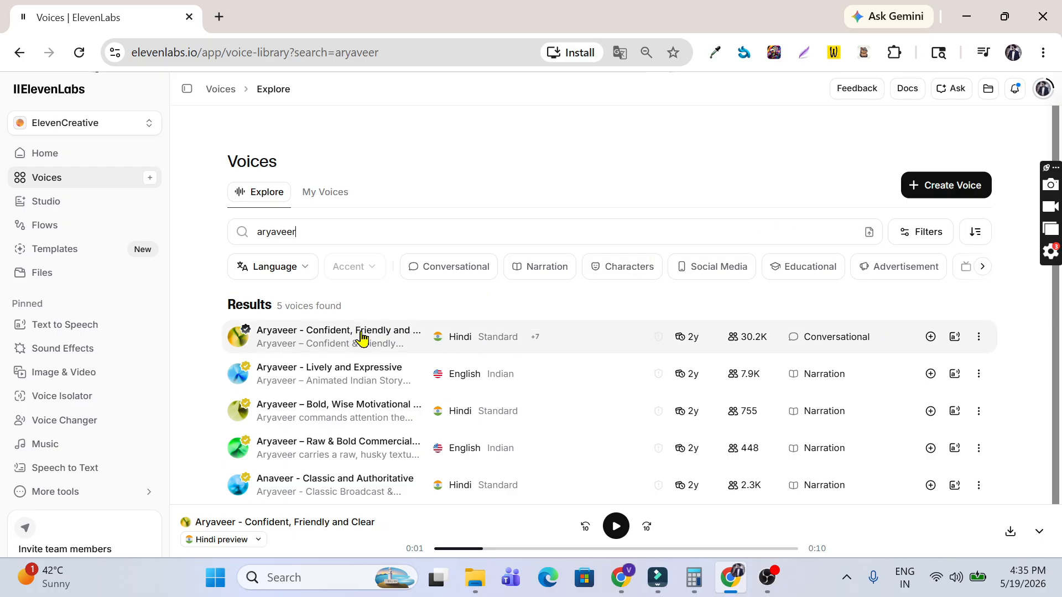
mouse_move(360, 337)
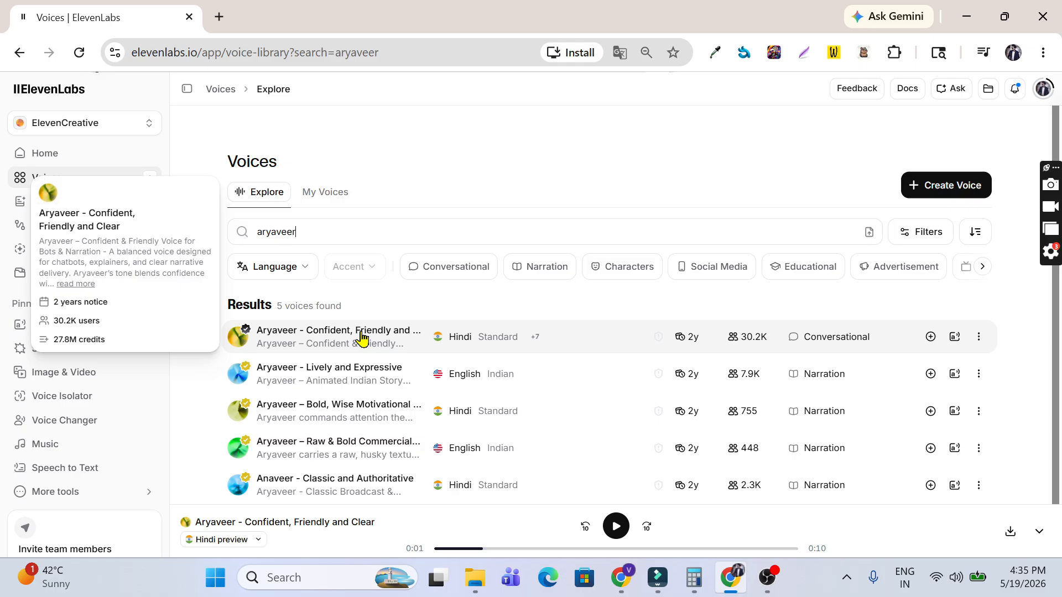
click(361, 336)
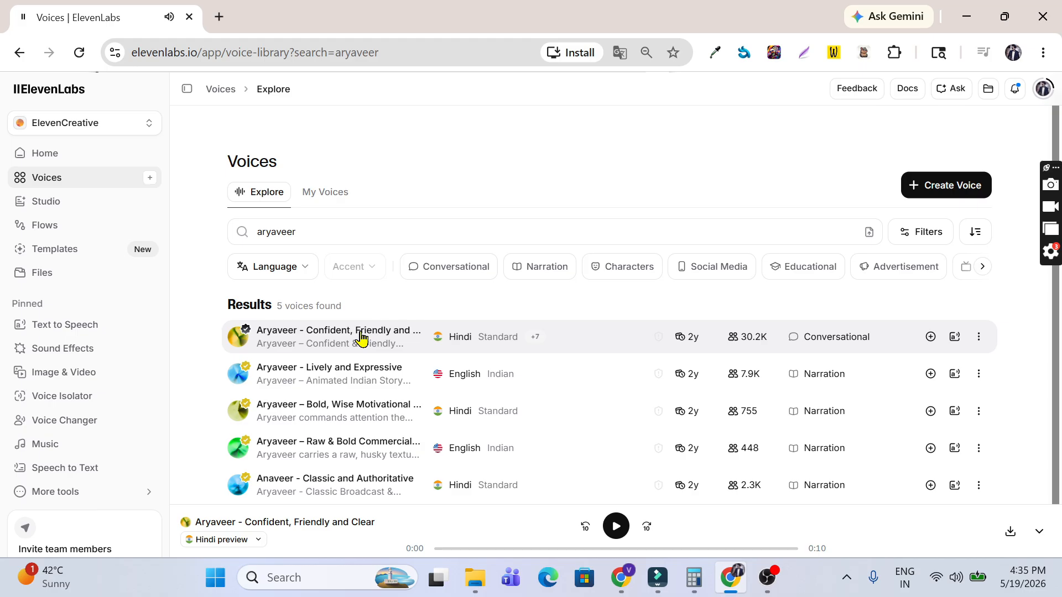
mouse_move(406, 346)
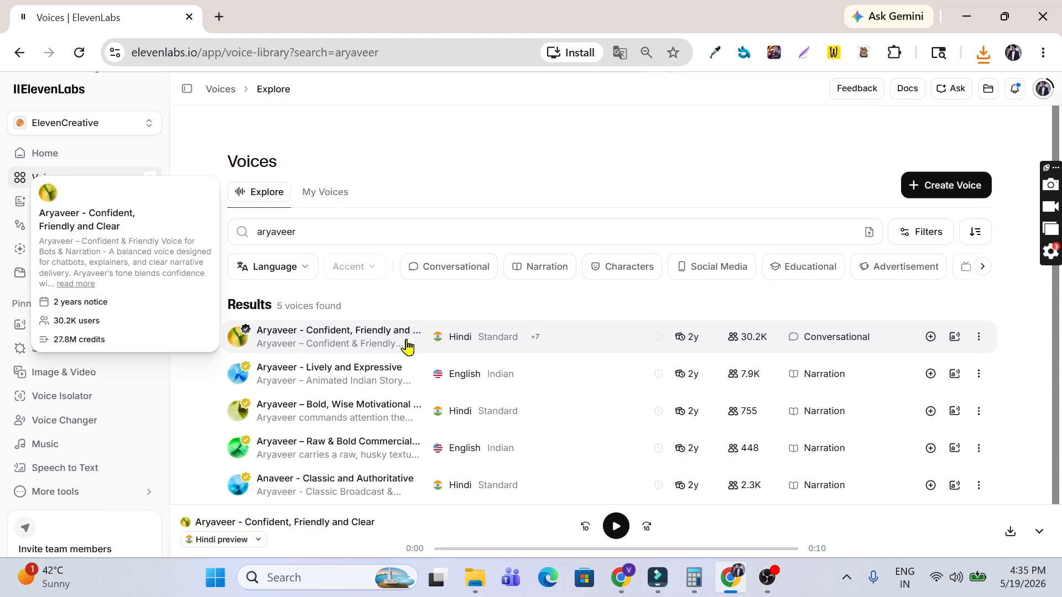
Step: Add the Aryaveer voice to My Voices in a new 'Hindi Voices' collection
click(930, 337)
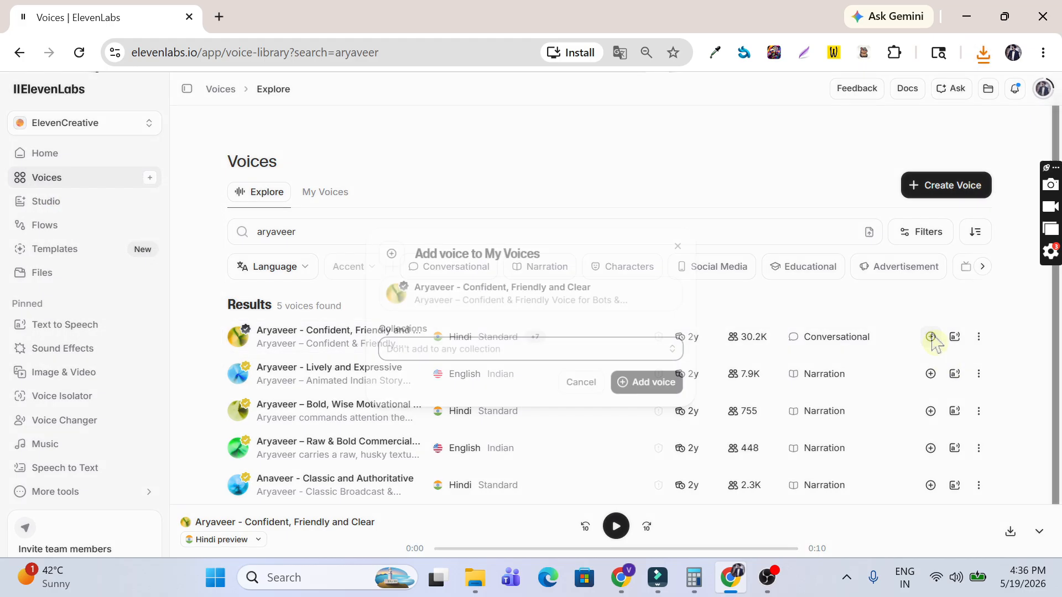
click(554, 356)
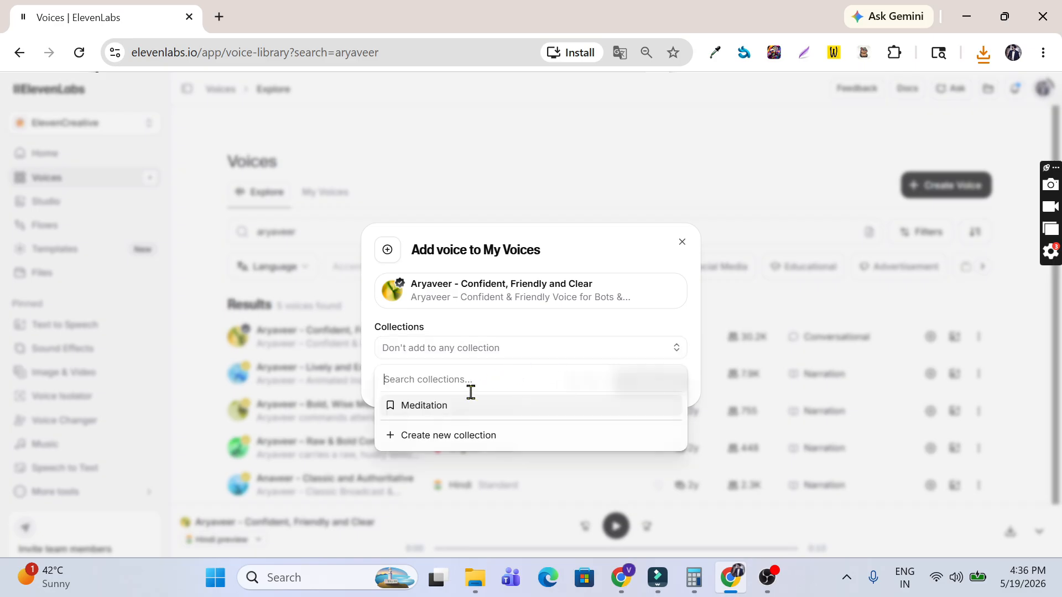
click(449, 436)
click(500, 327)
text(Hin)
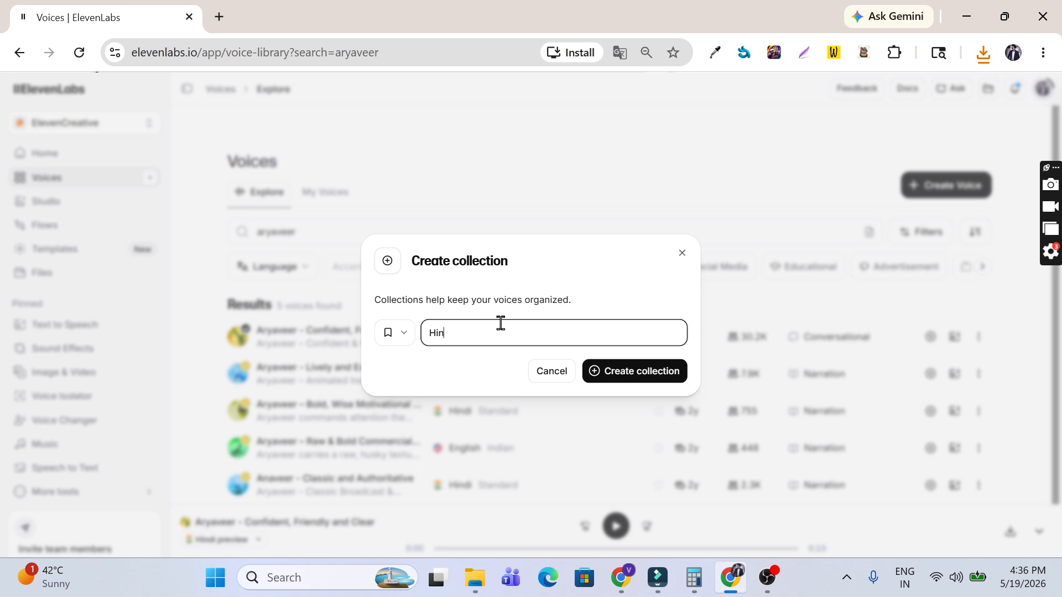
text(di Voices)
click(661, 380)
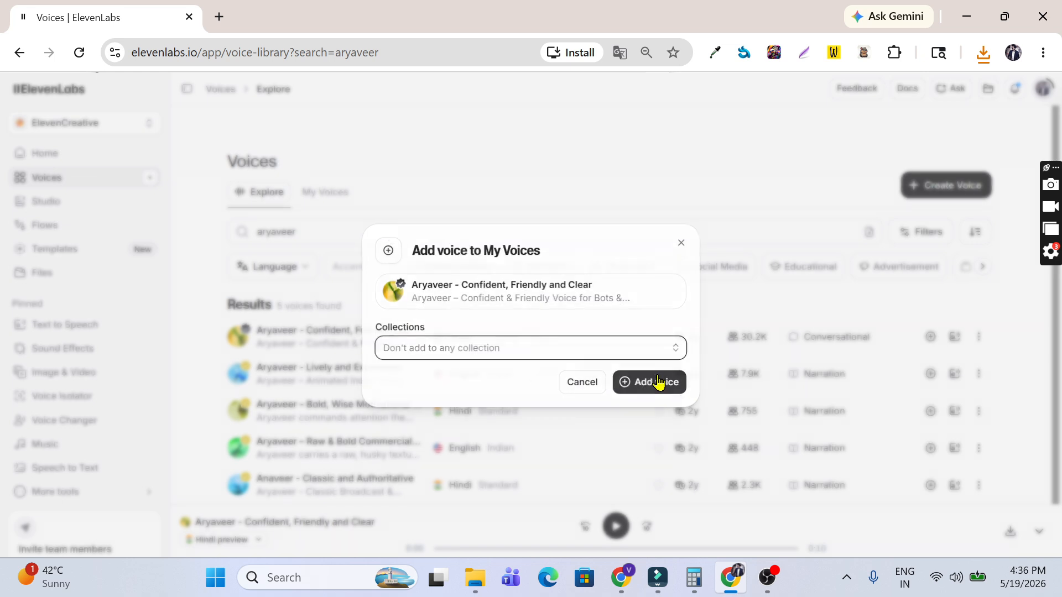
click(658, 382)
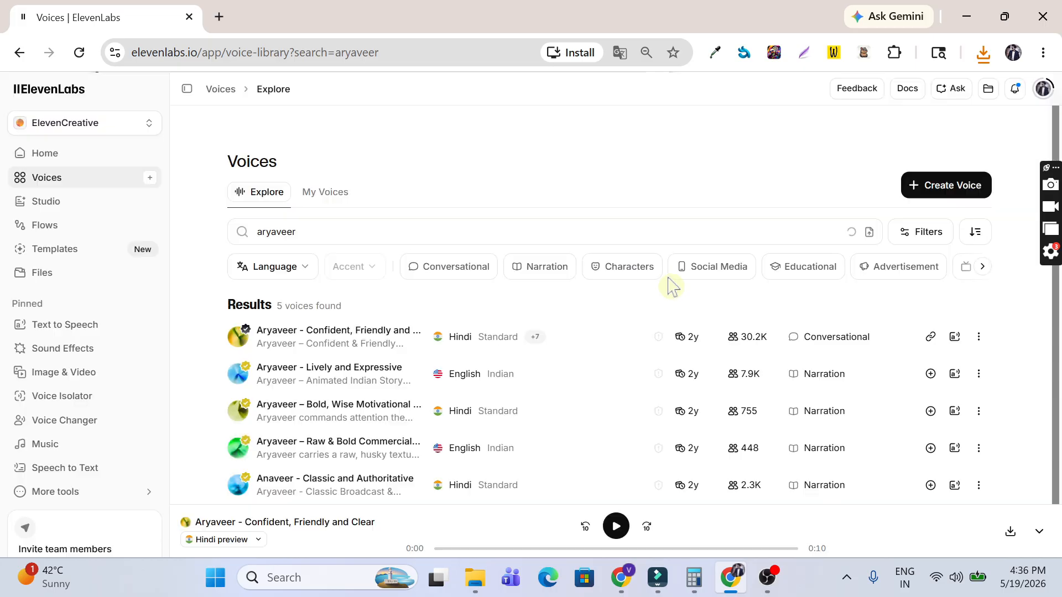
Step: Search for 'taksh', then preview and download the Taksh - Calm, Serious and Smooth voice
double_click(372, 228)
text(taksh)
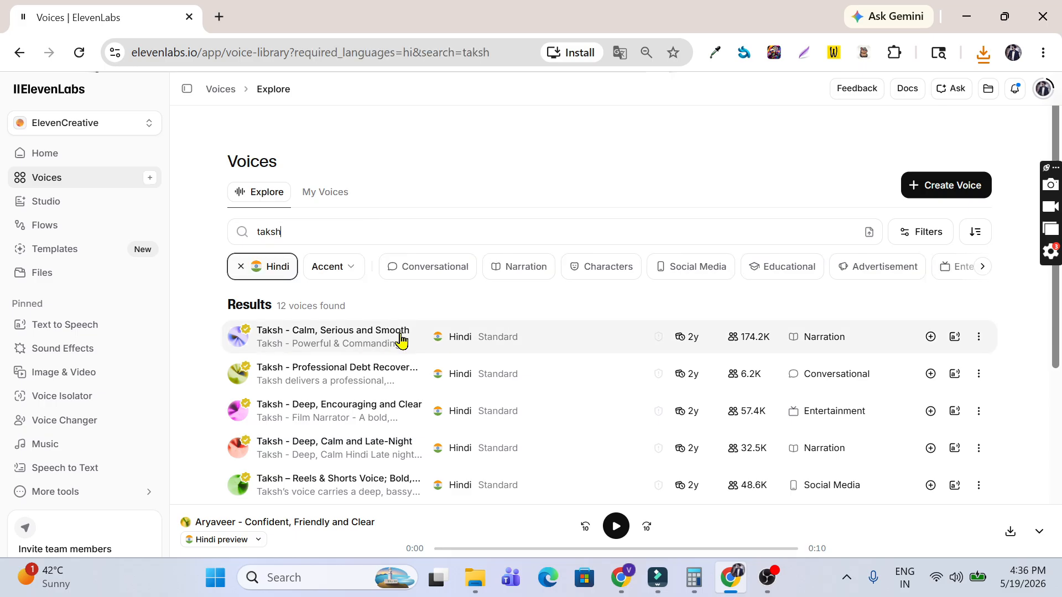
click(404, 338)
click(1011, 530)
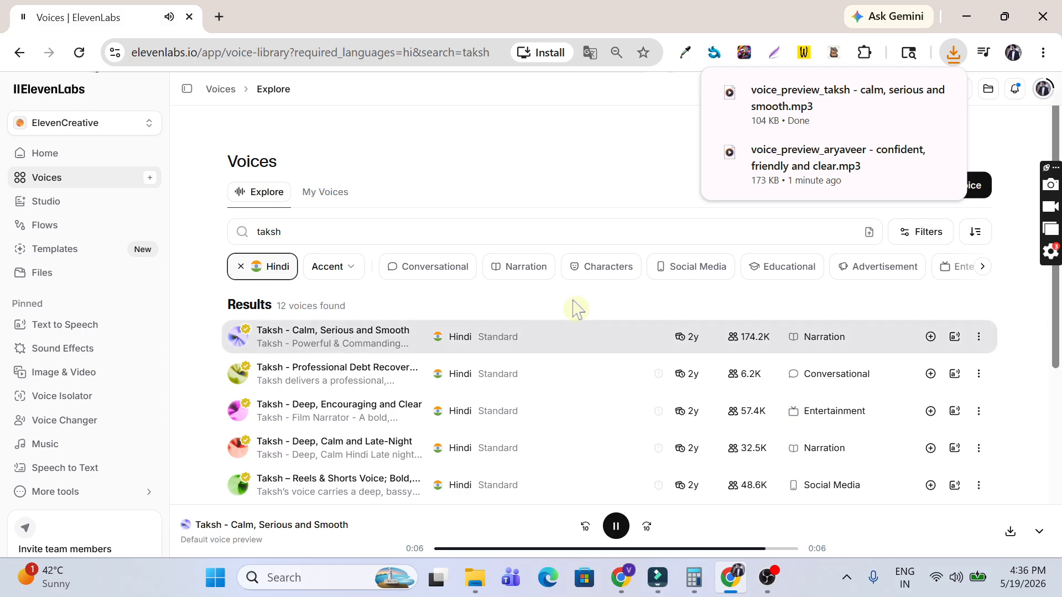
Step: Search 'gaurav' and add Gaurav - Warm Documentary Storyteller to My Voices under Hindi Voices
double_click(317, 237)
text(gaurav)
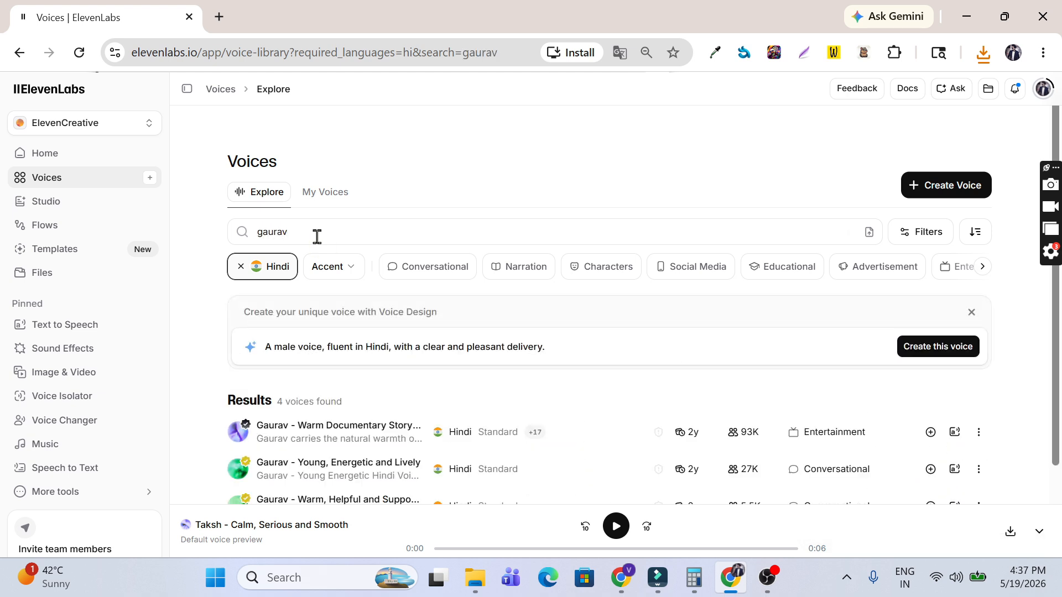
click(583, 431)
scroll(583, 420, down, 2)
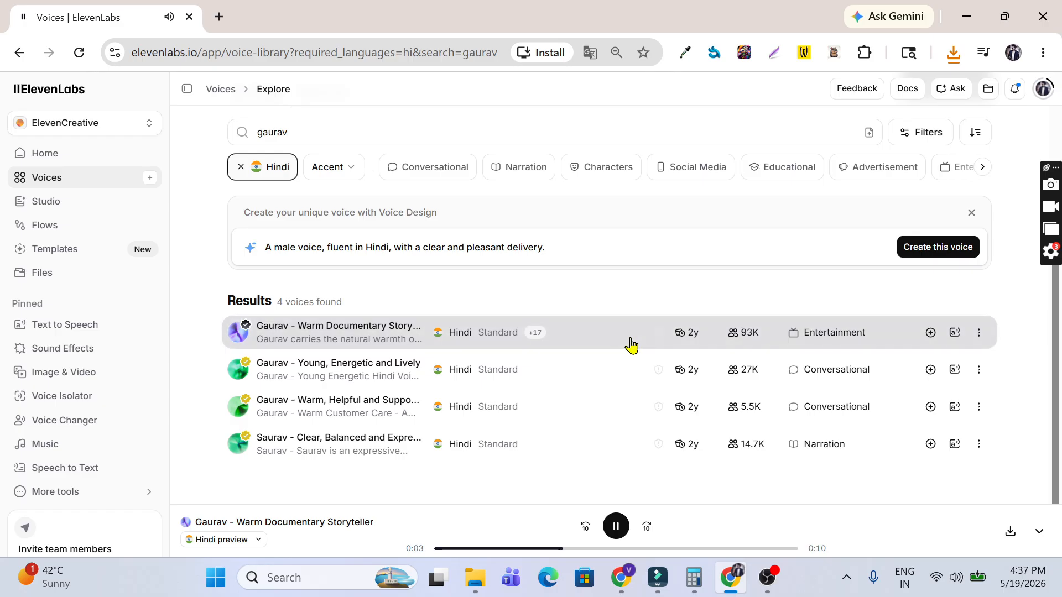
click(931, 333)
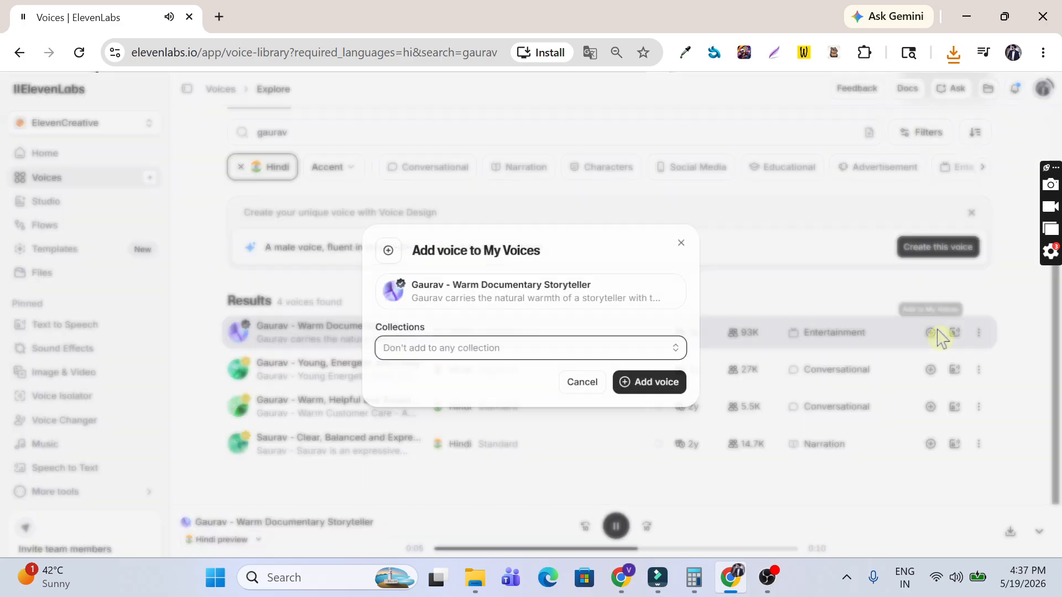
click(666, 351)
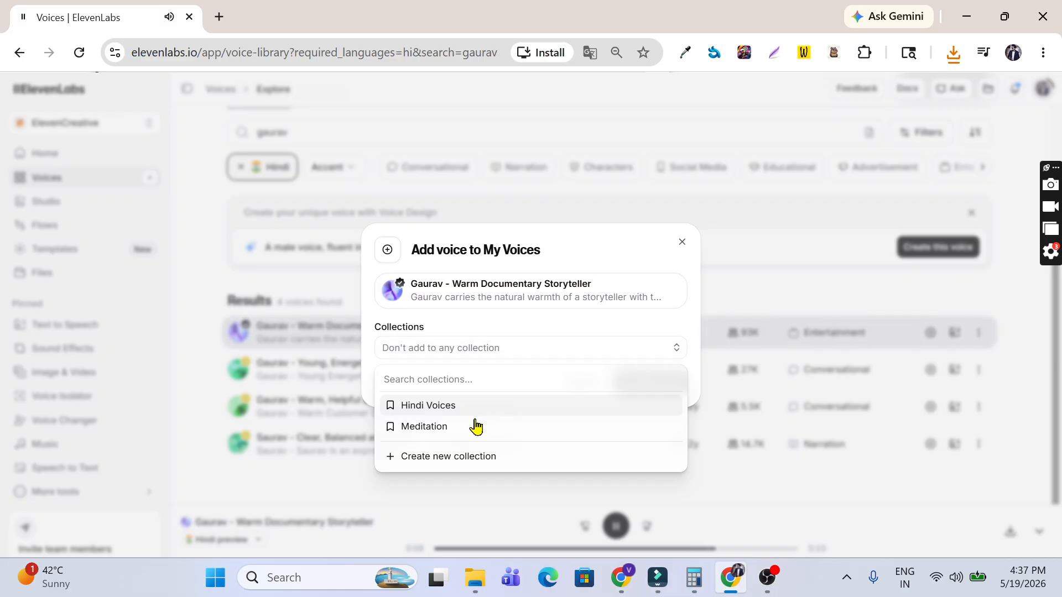
click(441, 409)
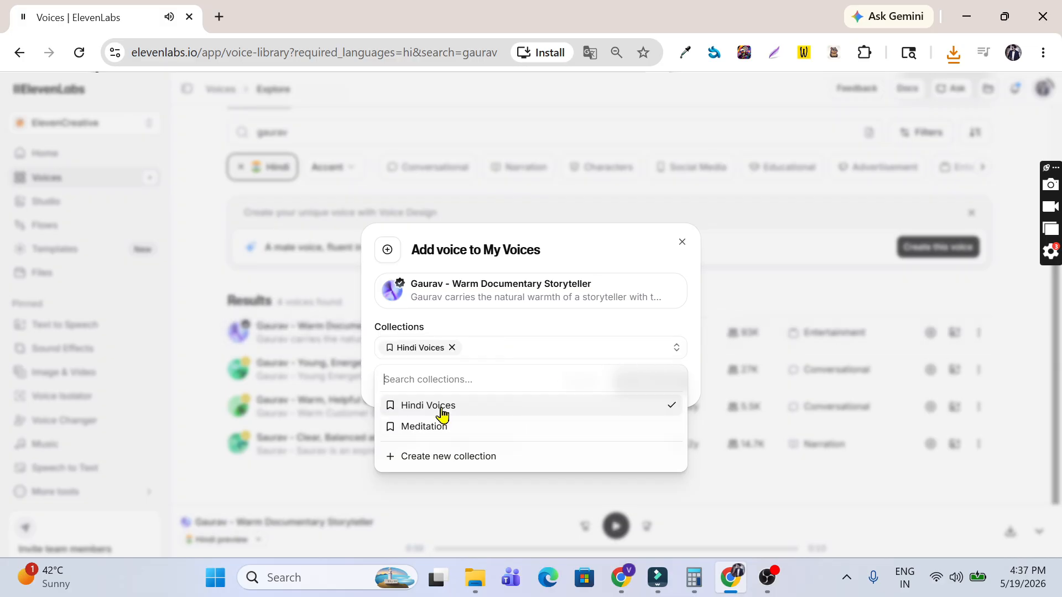
click(644, 348)
click(658, 383)
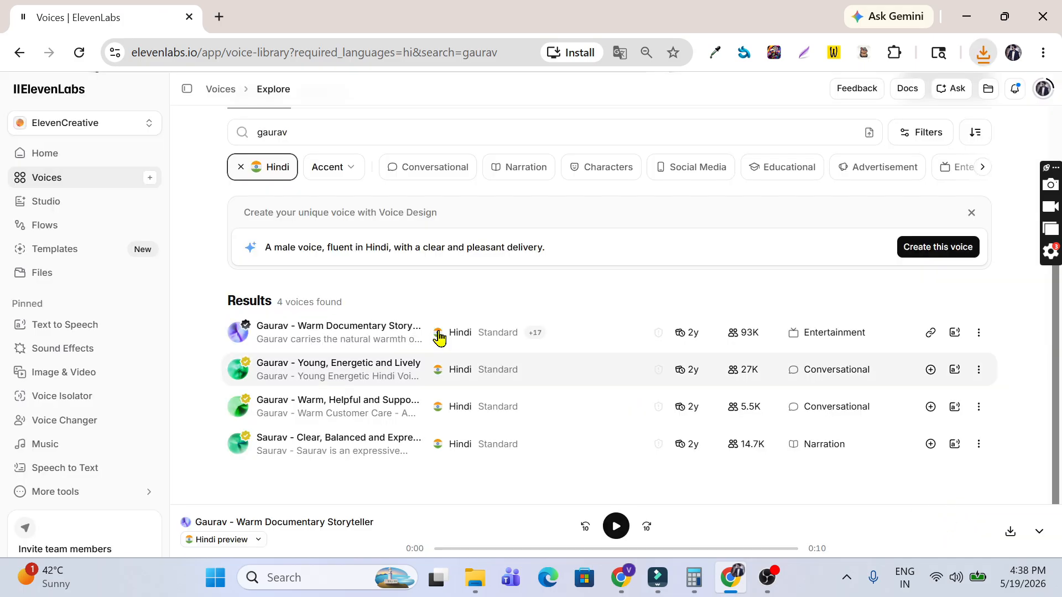
Step: On the Text to Speech page, choose the Aryaveer voice from My Voices
click(86, 331)
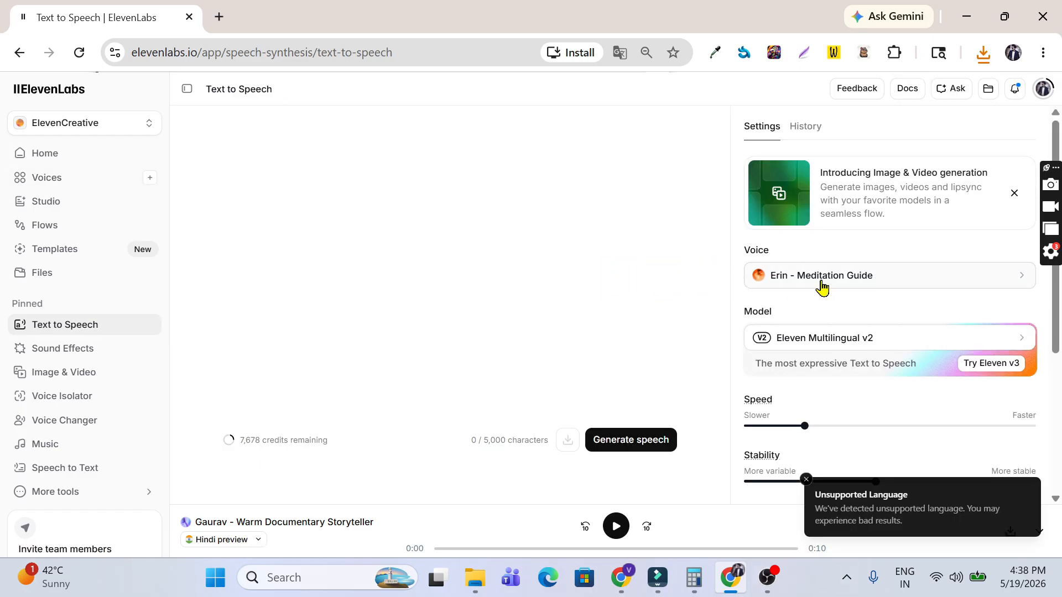
click(823, 283)
double_click(802, 198)
key(BackSpace)
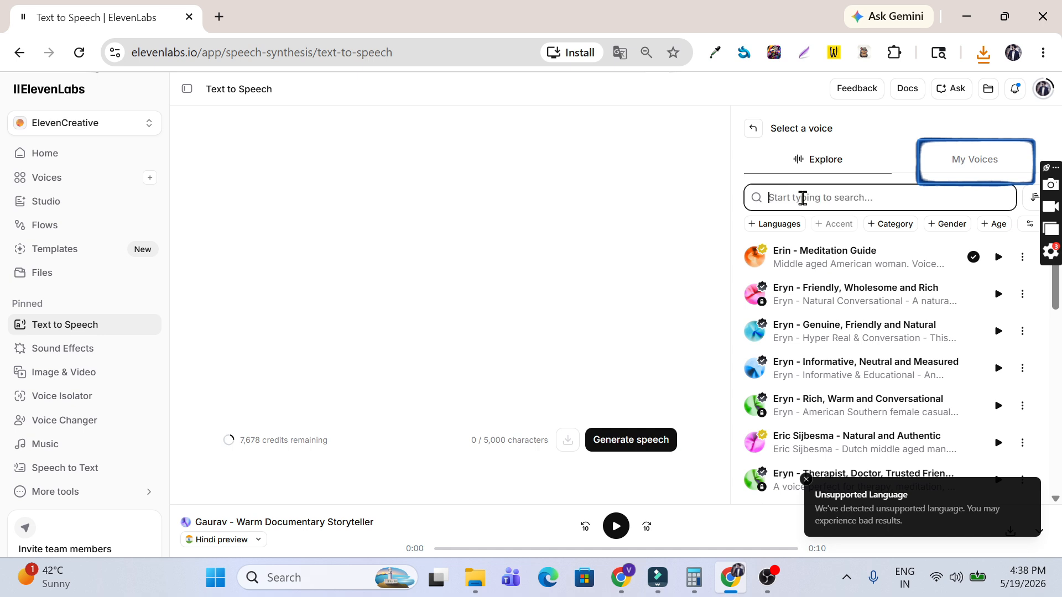
click(982, 159)
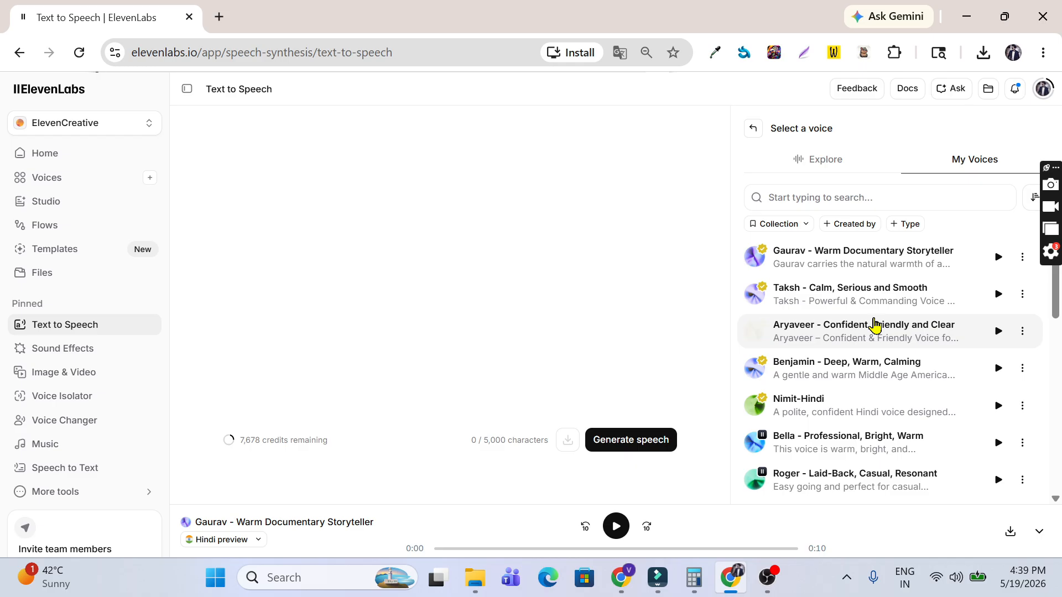
click(874, 326)
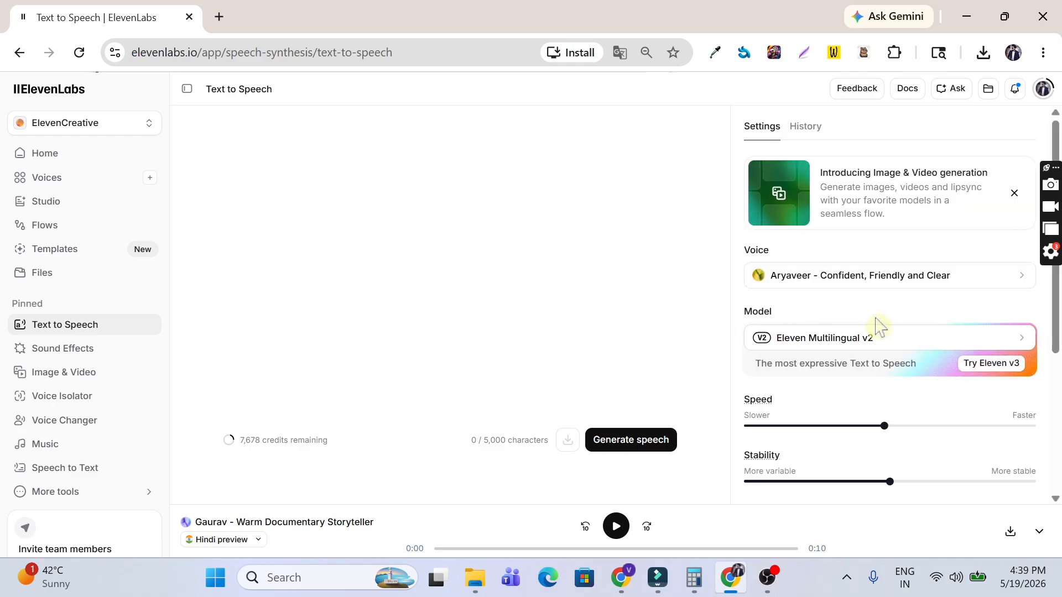
Step: Set the speech model to Eleven Multilingual v2
scroll(875, 326, down, 2)
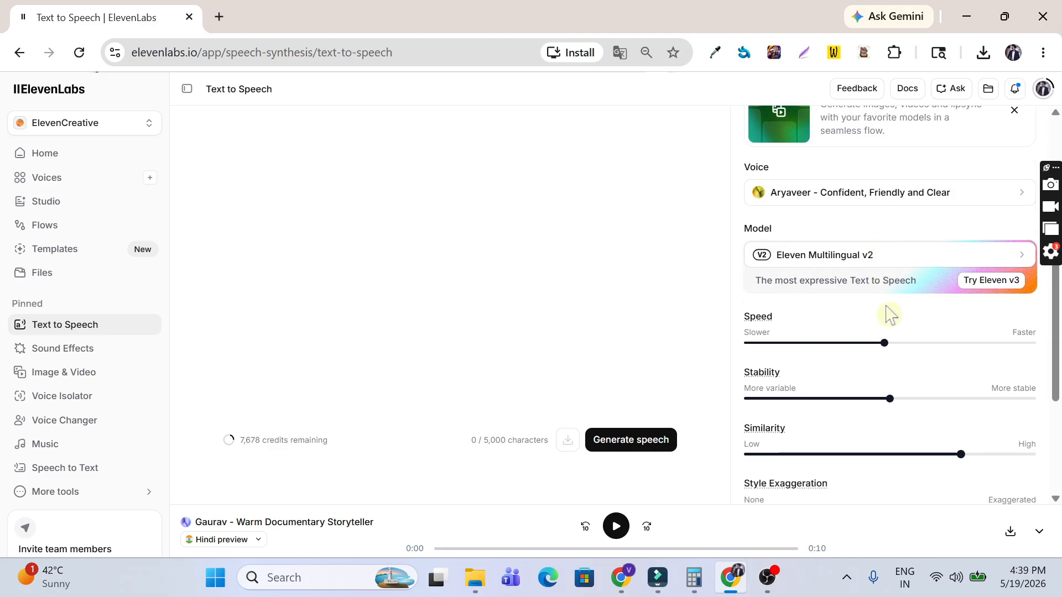
click(894, 269)
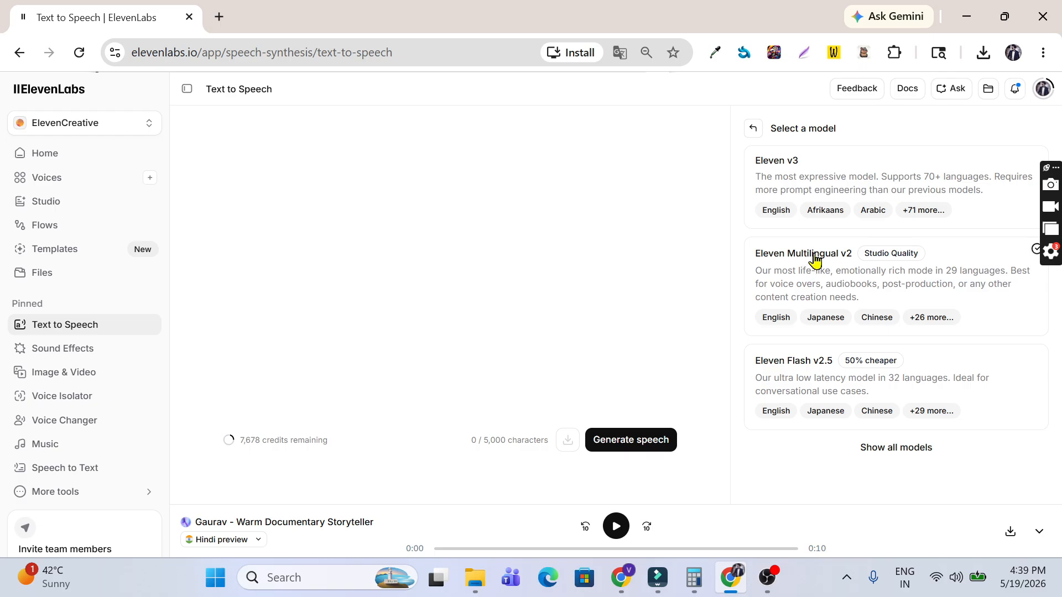
click(815, 258)
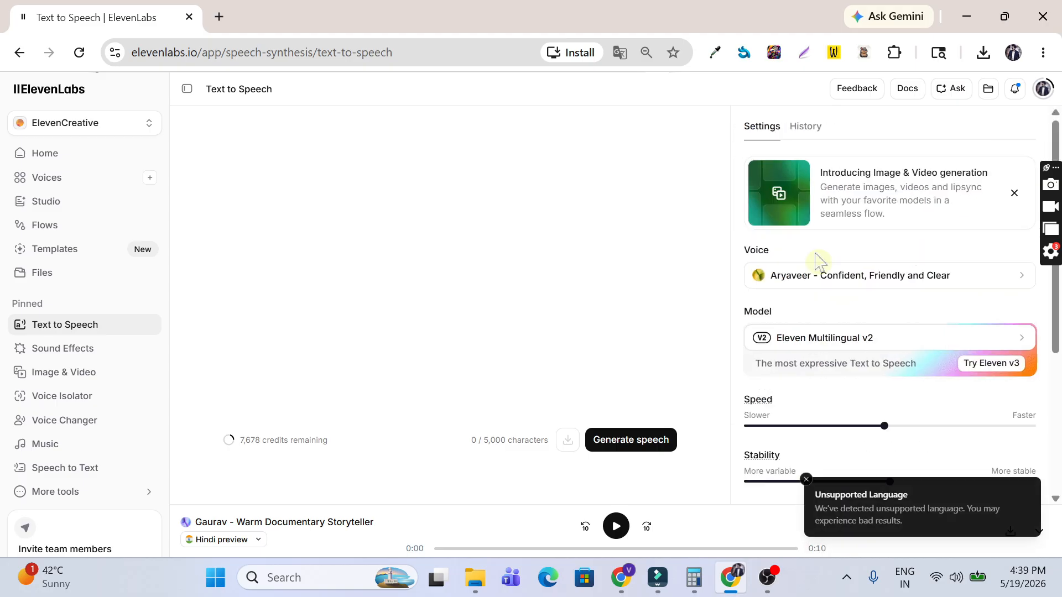
scroll(816, 260, down, 3)
Step: Set Stability to 60% and Style Exaggeration to about 10%
mouse_move(884, 265)
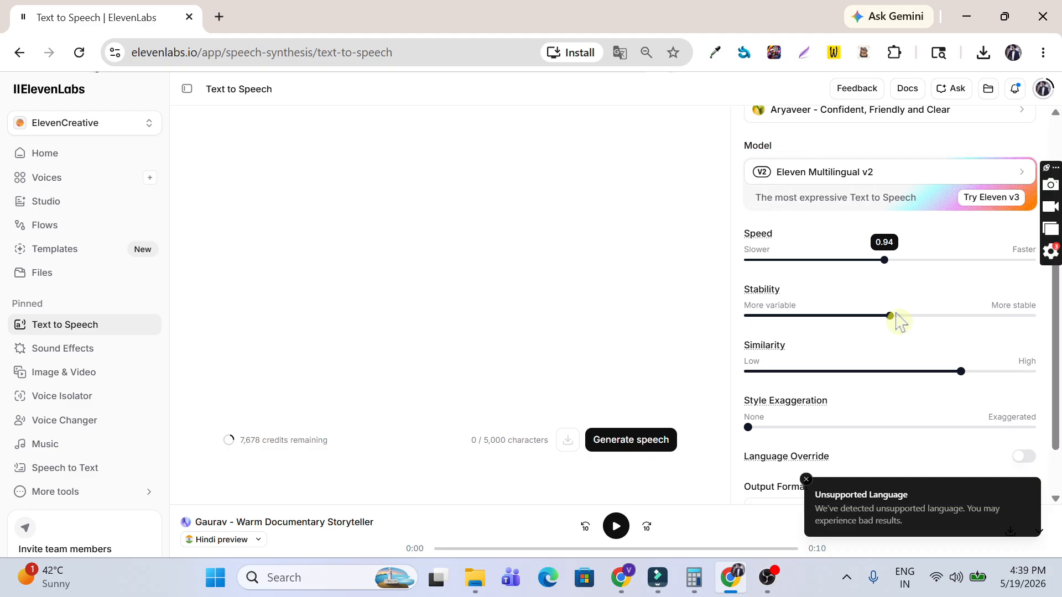
drag(896, 315, 919, 319)
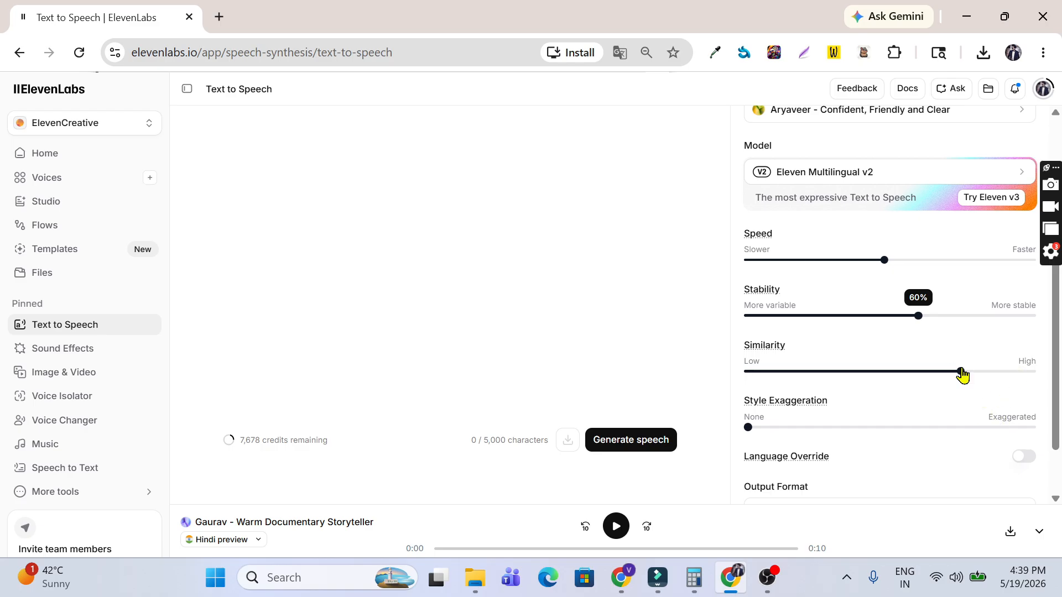
mouse_move(961, 372)
drag(747, 427, 771, 435)
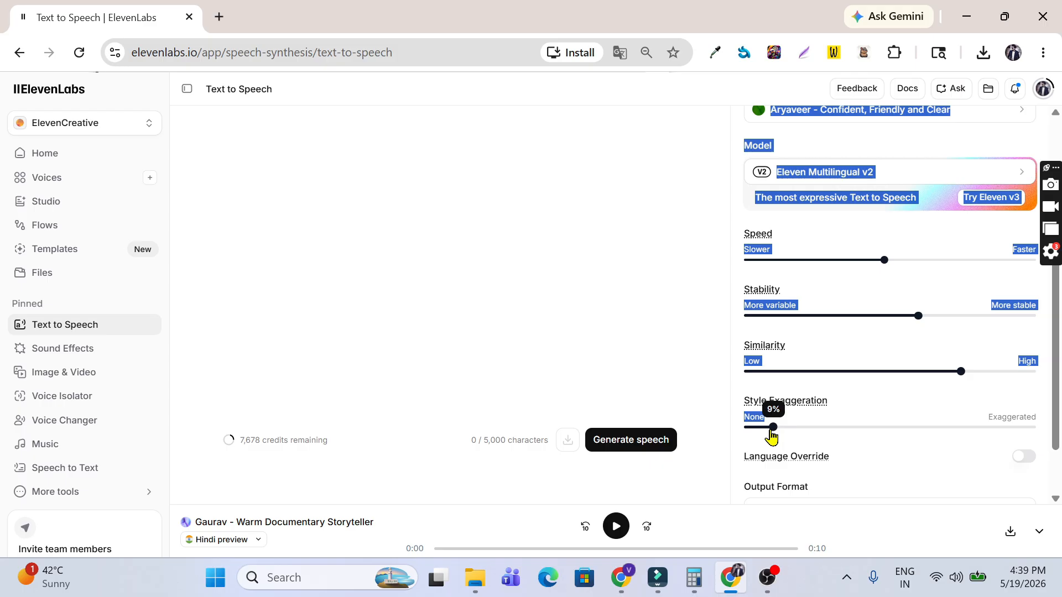
Step: Paste the opening section of the Thirty Days Mindset Challenge script from Downloads into the text box
click(435, 199)
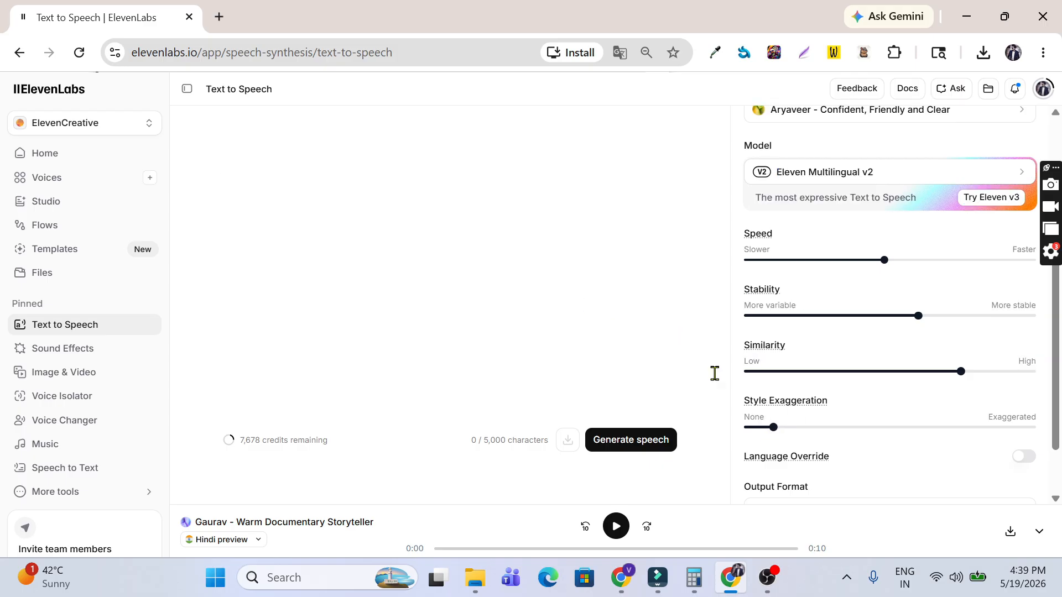
click(474, 577)
click(101, 47)
double_click(494, 173)
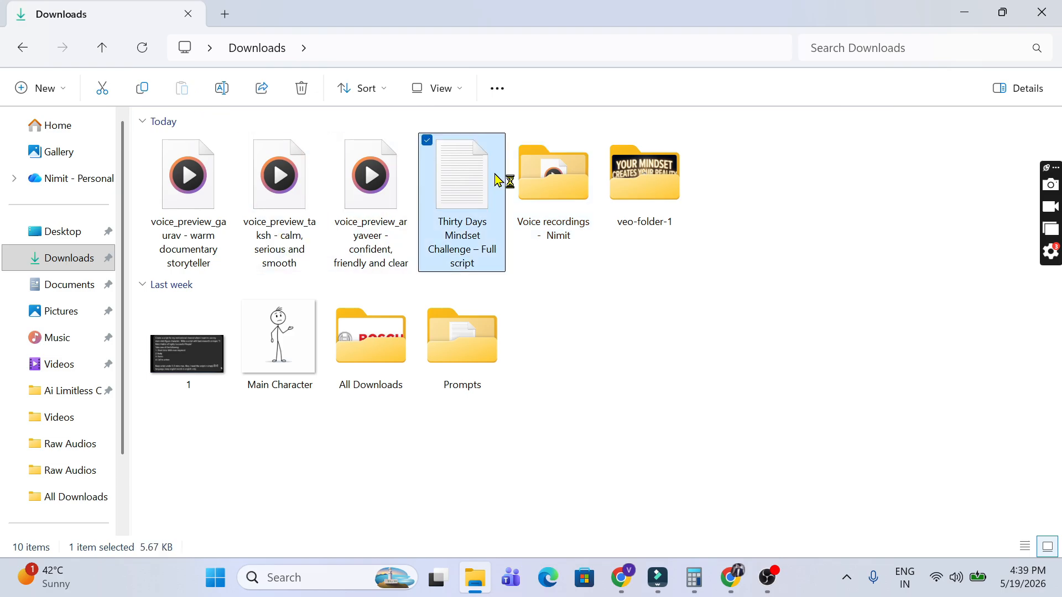
click(432, 34)
drag(12, 77, 446, 307)
key(ctrl+c)
click(963, 12)
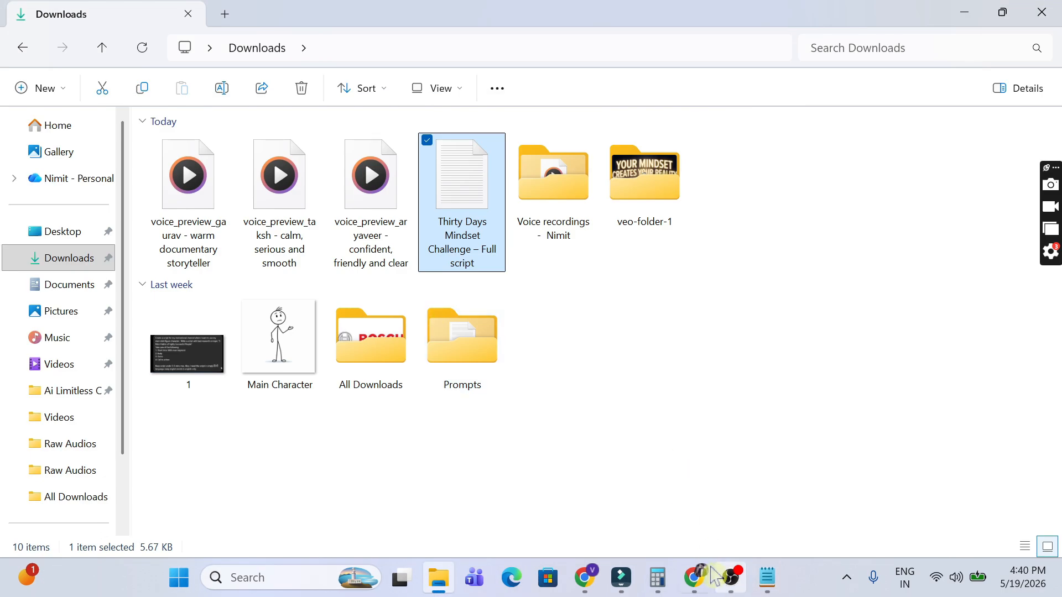
click(699, 577)
key(ctrl+v)
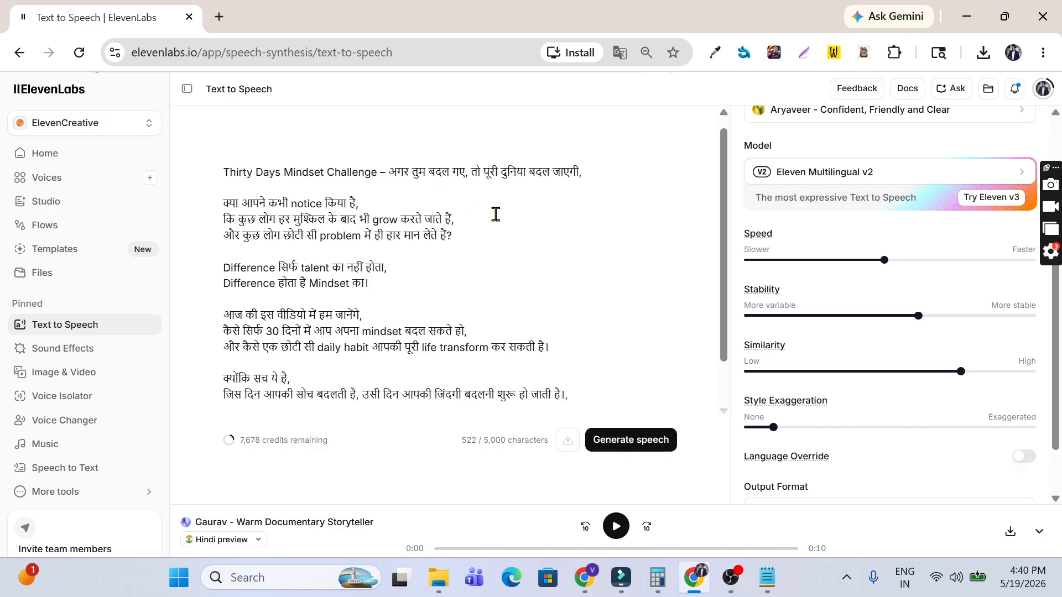
Step: Generate the 0:38 Aryaveer clip of the script's opening Hindi lines and play it back
scroll(503, 213, down, 1)
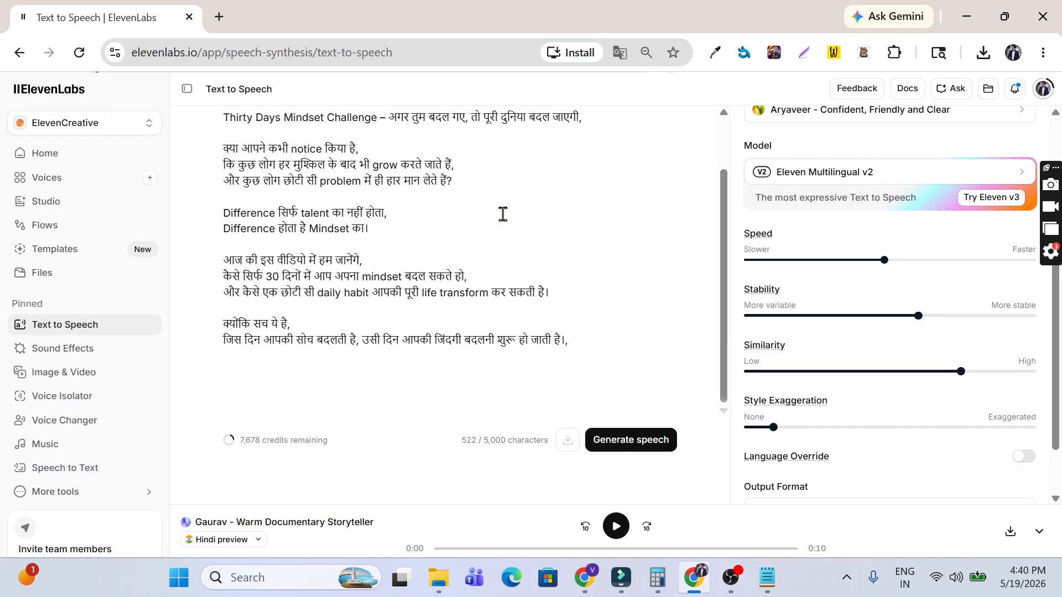
click(642, 451)
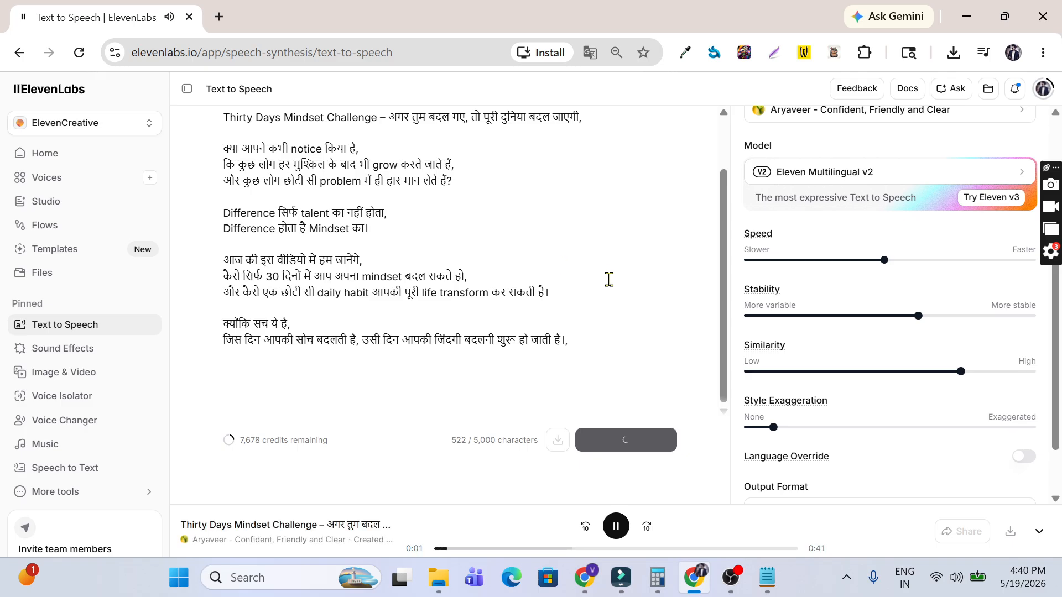
drag(725, 368, 729, 289)
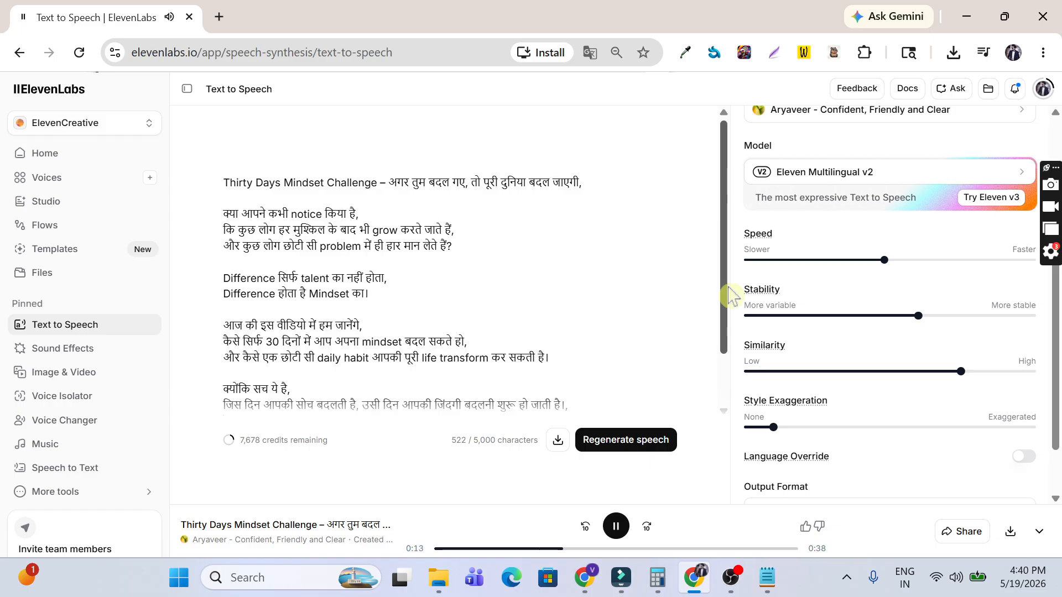
drag(728, 288, 728, 359)
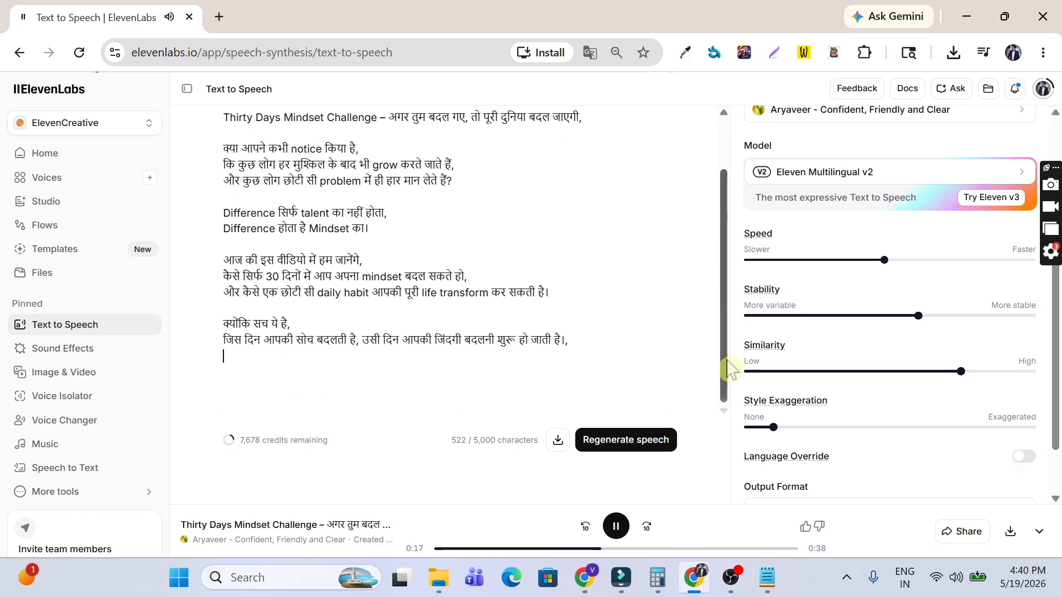
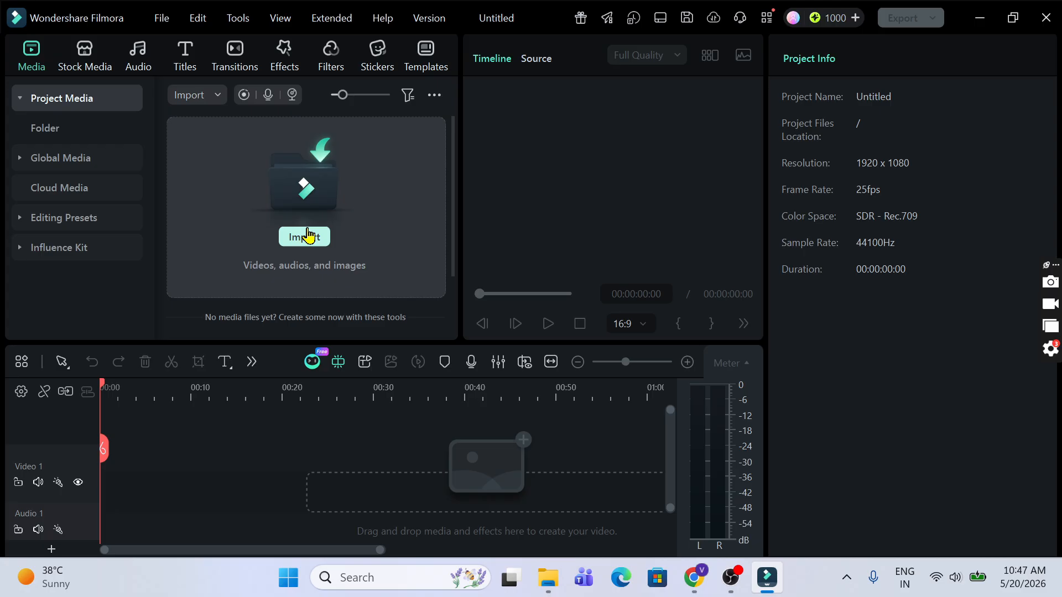
Step: Import the Script voiceover WAV into Filmora's media panel
click(549, 578)
click(267, 217)
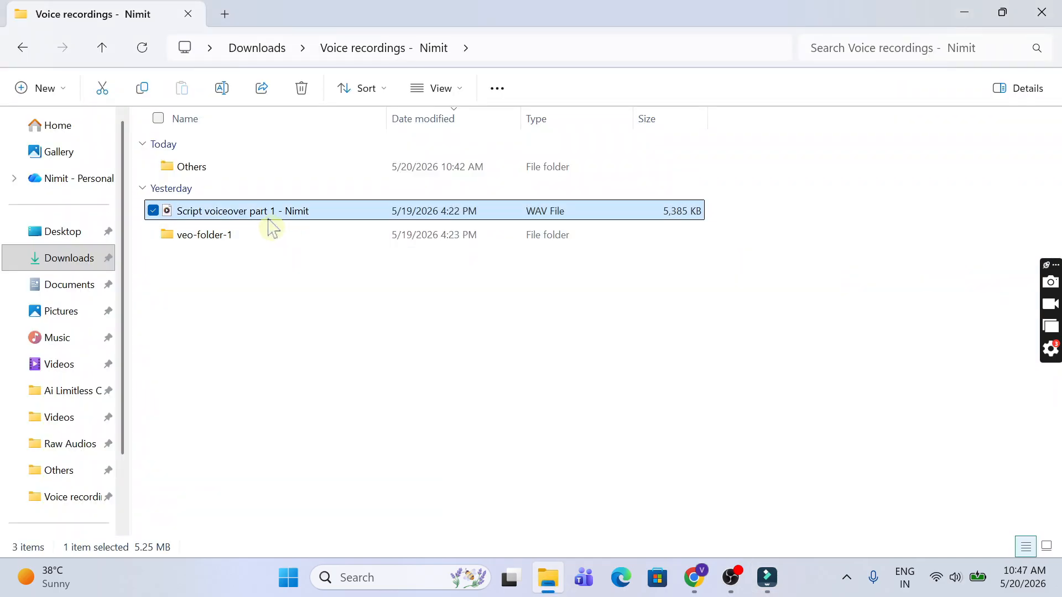
drag(257, 216, 372, 204)
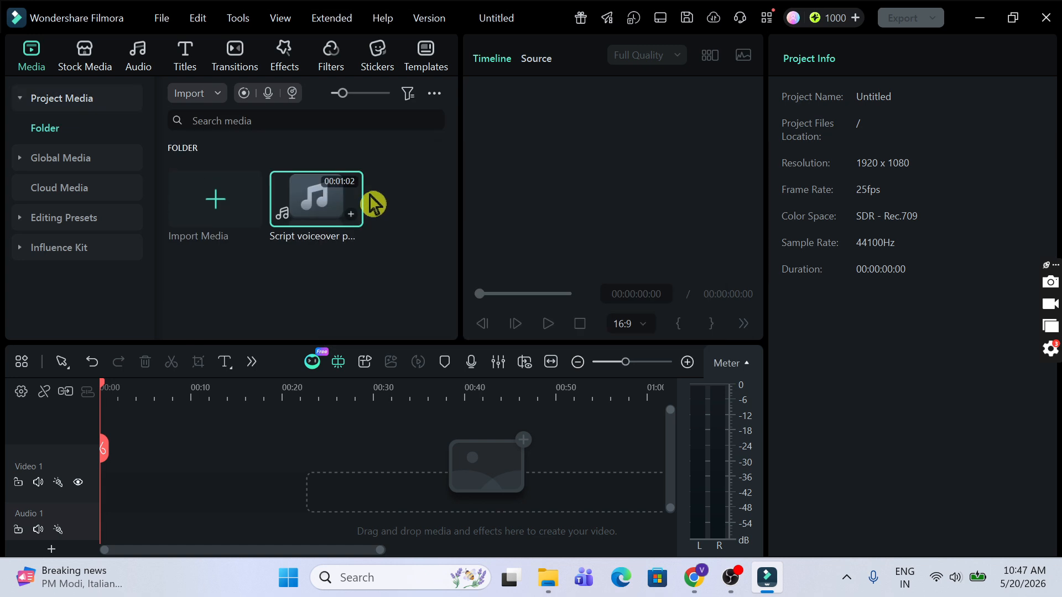
Step: Import the numbered images from veo-folder-1, including images 2, 3 and the remaining 42
key(alt+Tab)
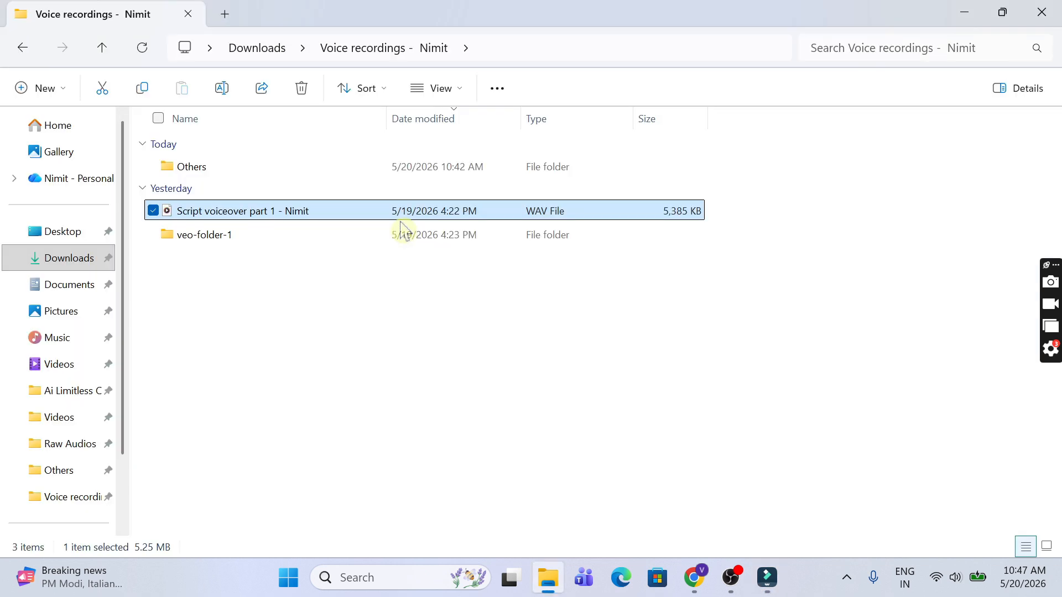
double_click(224, 238)
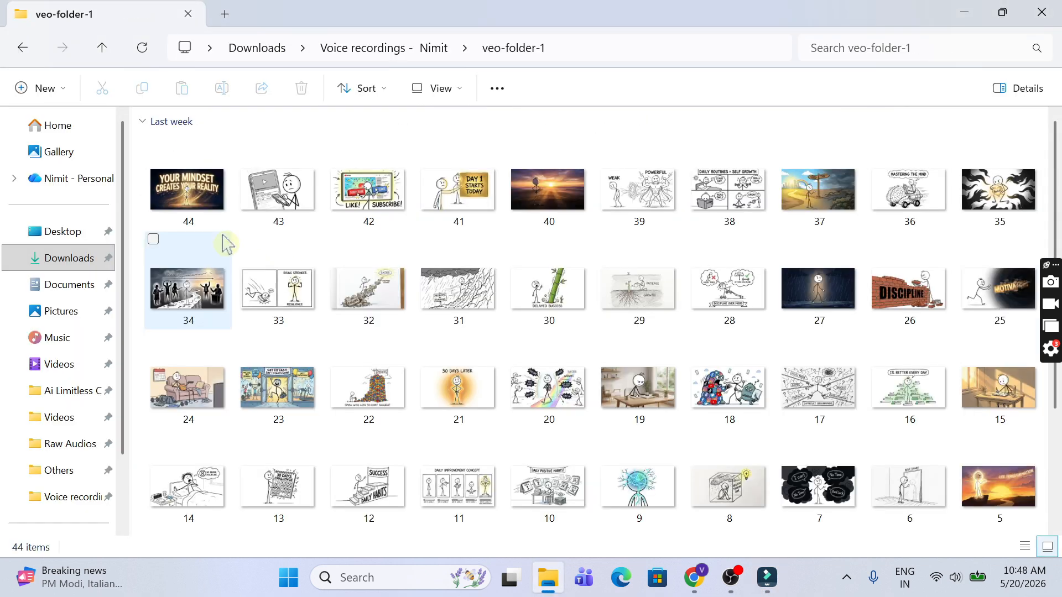
scroll(481, 348, down, 2)
drag(457, 500, 249, 277)
key(alt+Tab)
drag(368, 492, 307, 274)
key(alt+Tab)
key(alt+Tab)
drag(279, 494, 253, 310)
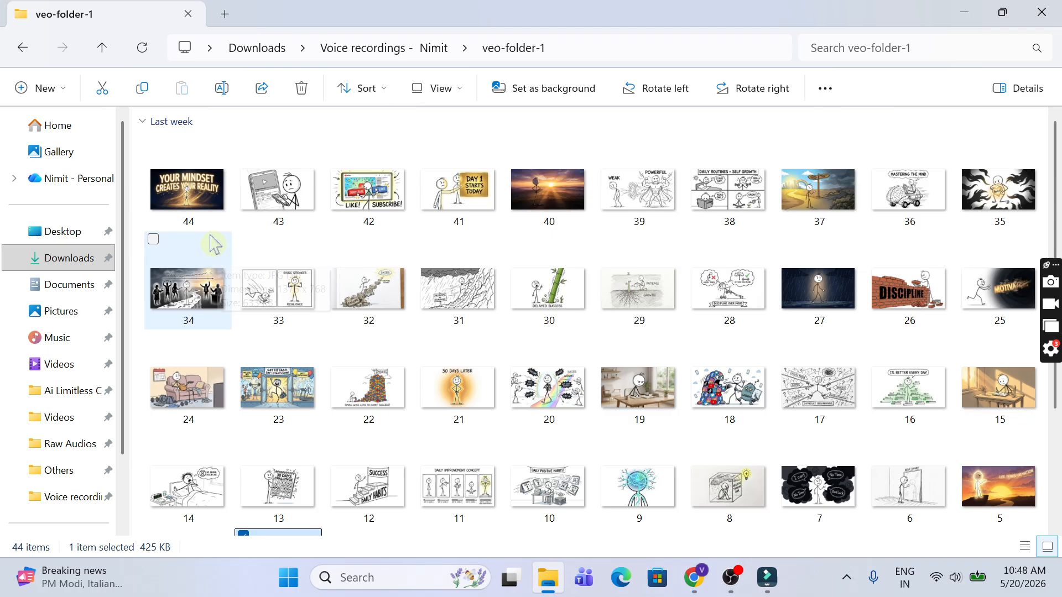
shift+click(213, 195)
drag(214, 195, 319, 256)
key(alt+Tab)
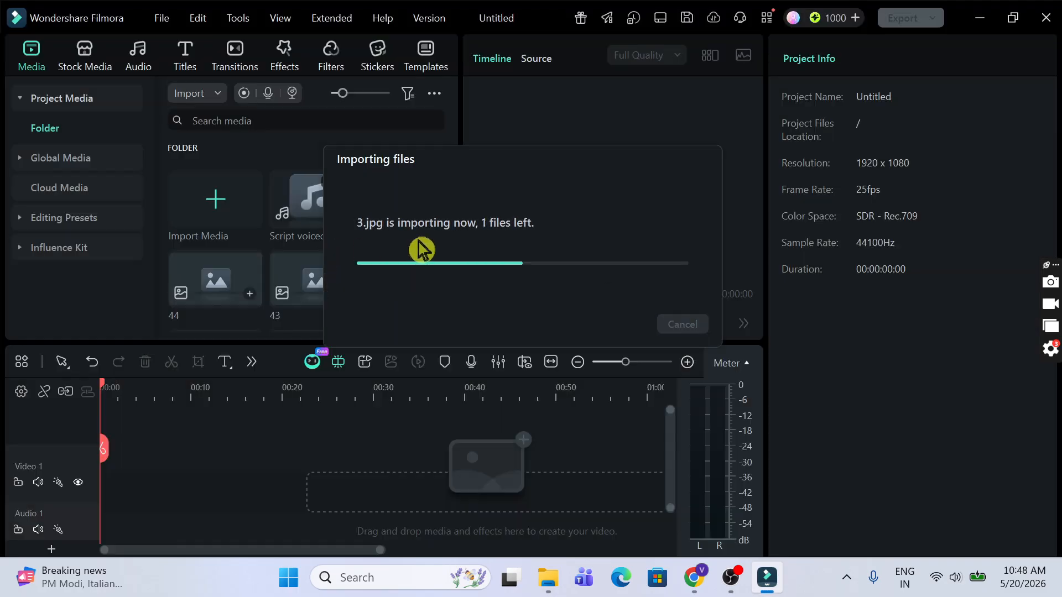
Step: Place the Script voiceover at the start of Audio 1
scroll(422, 250, down, 15)
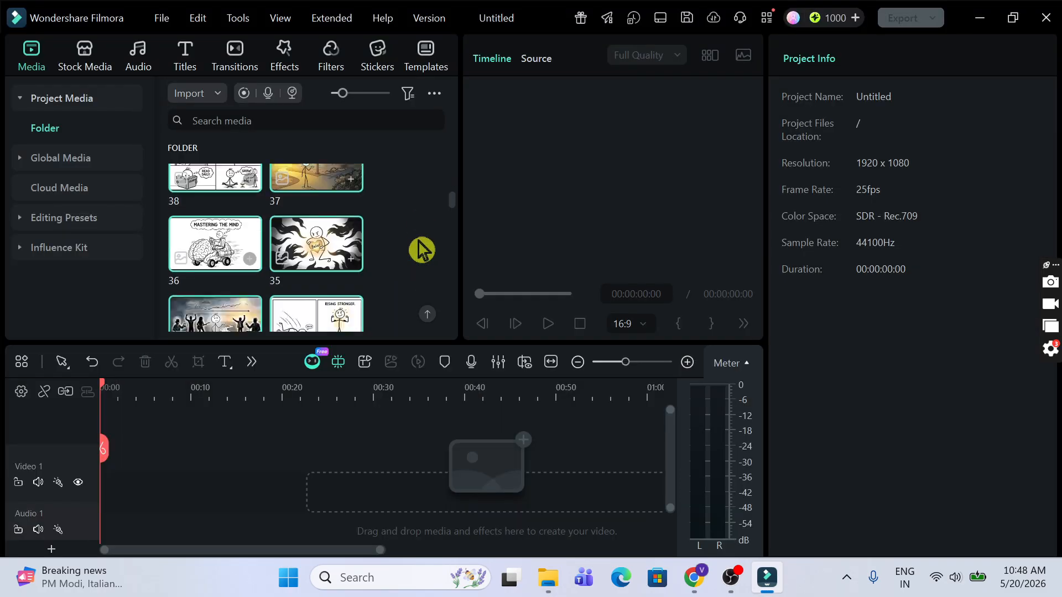
scroll(422, 250, down, 5)
scroll(422, 250, up, 20)
drag(288, 218, 102, 521)
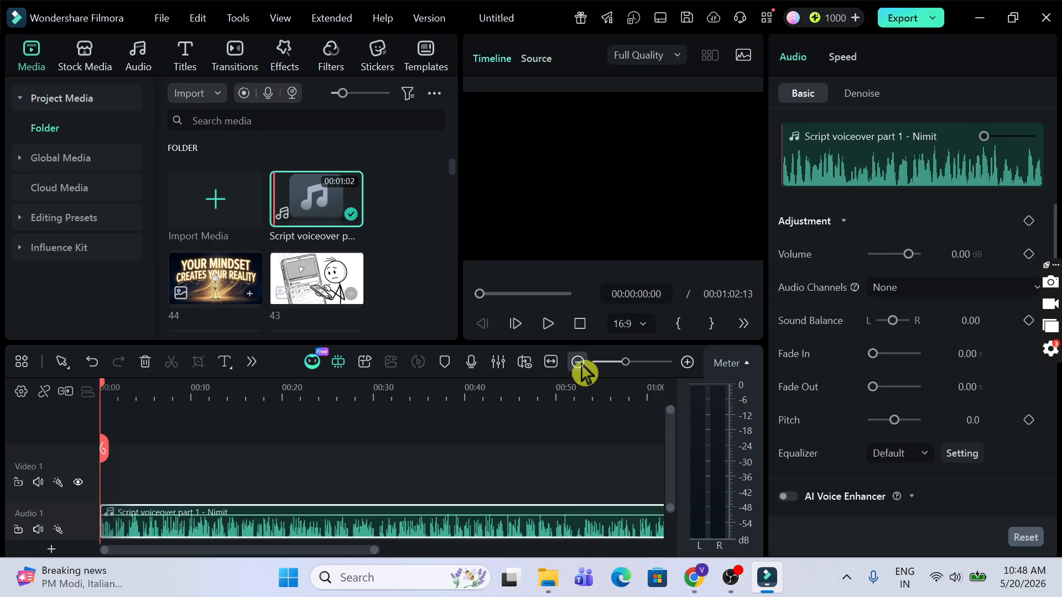
Step: Zoom the timeline in and place image 1 at the start of Video 1
click(687, 362)
drag(452, 171, 451, 329)
drag(304, 276, 105, 476)
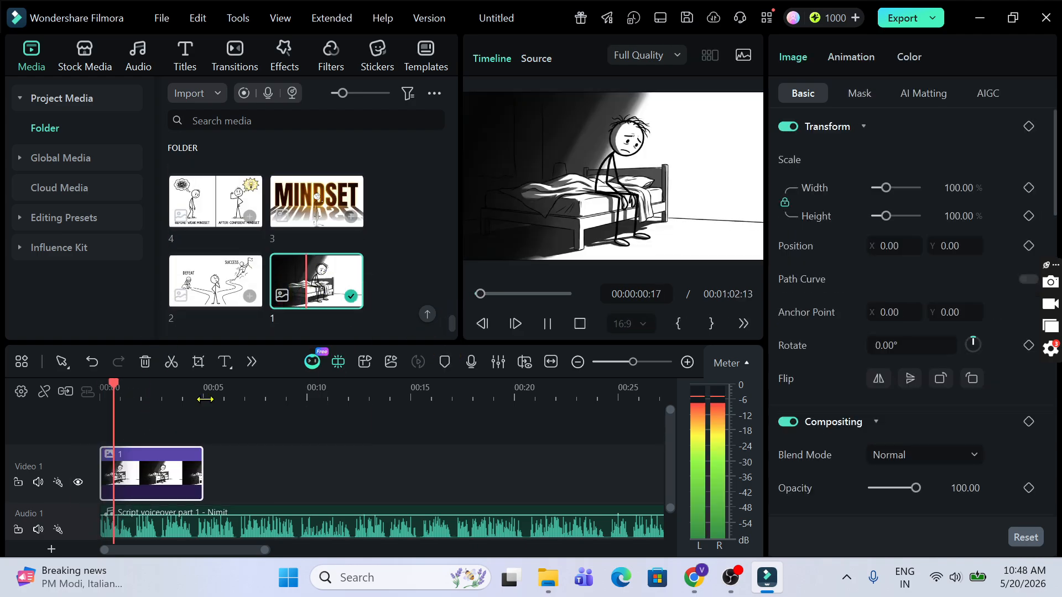
Step: Trim image 1 to its cut point and fit image 2 after it to the voiceover
key(space)
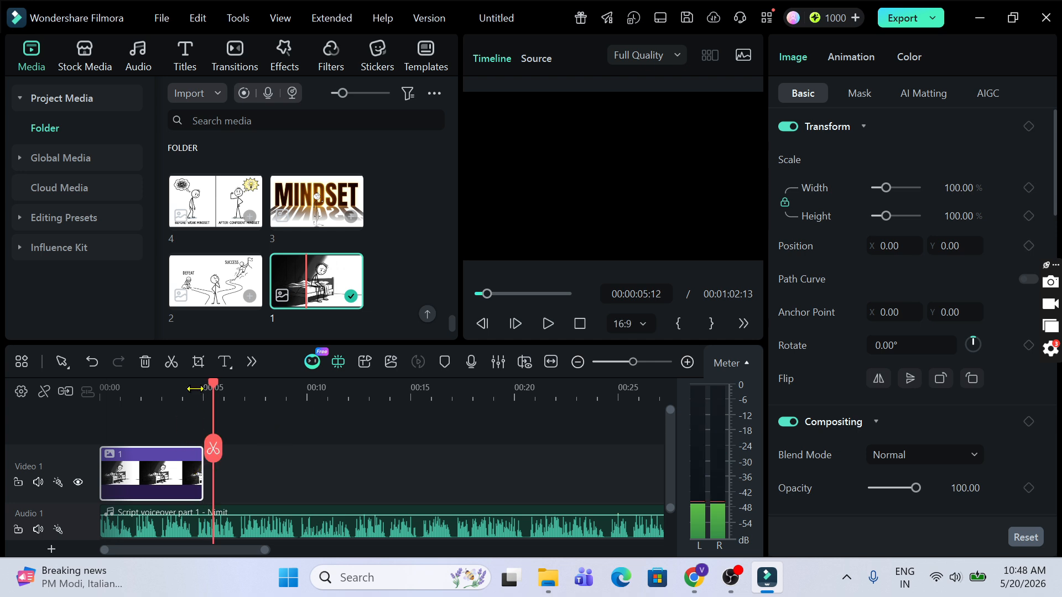
click(195, 389)
drag(201, 475, 195, 474)
drag(221, 279, 239, 466)
key(space)
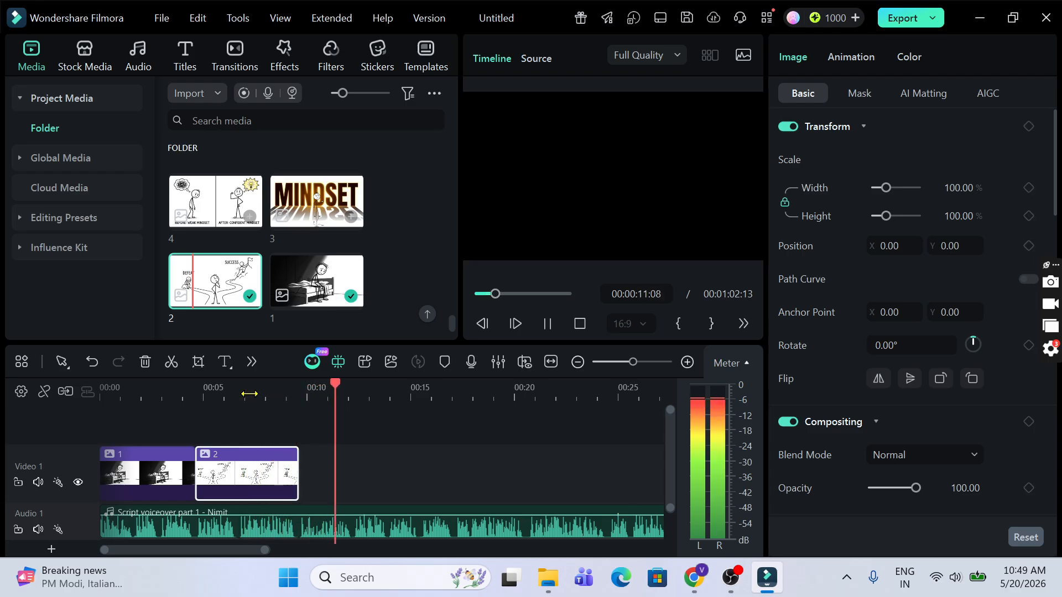
key(space)
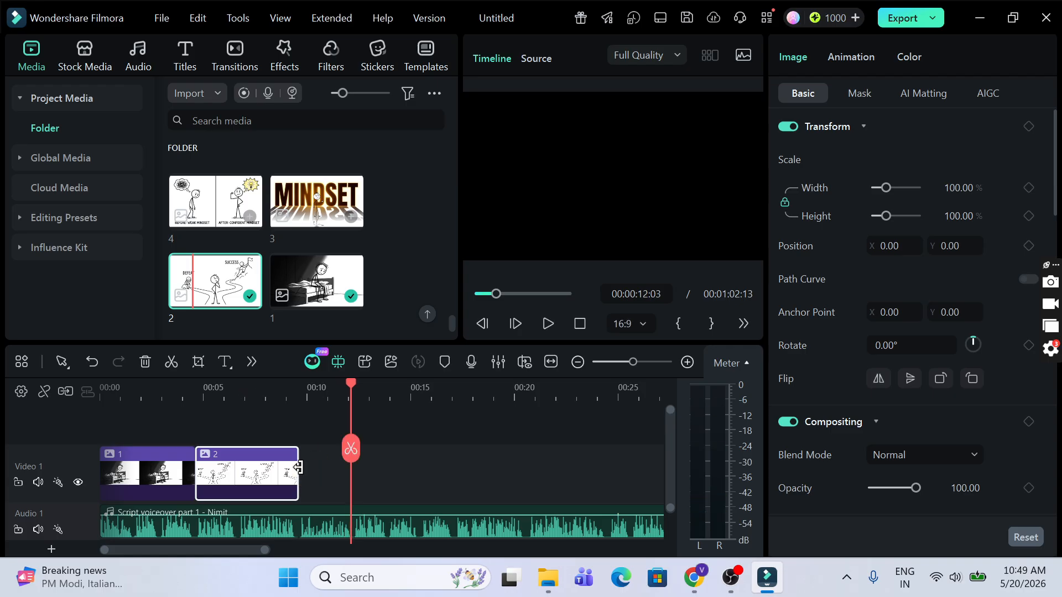
drag(299, 468, 352, 471)
Step: Add images 3, 4 and 10 after image 2 and play back to check timing
drag(308, 198, 380, 472)
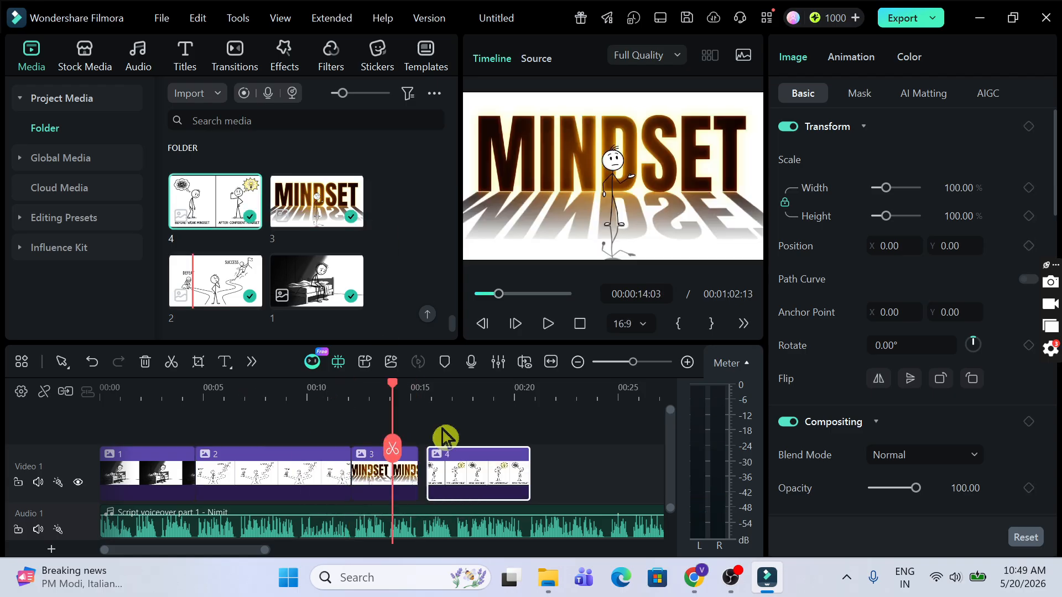
drag(458, 455, 490, 449)
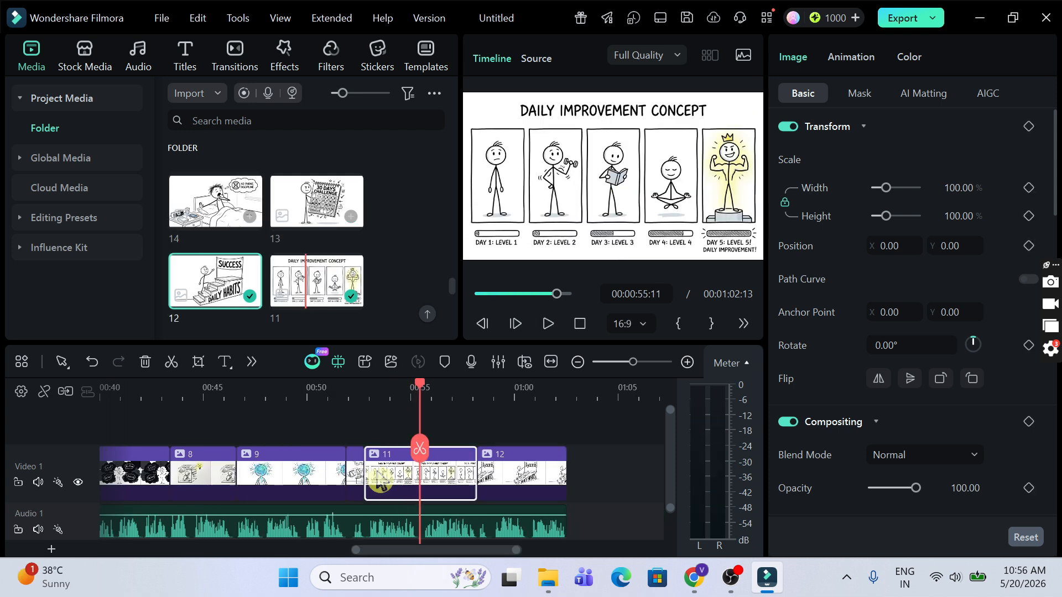
drag(379, 474, 354, 475)
key(space)
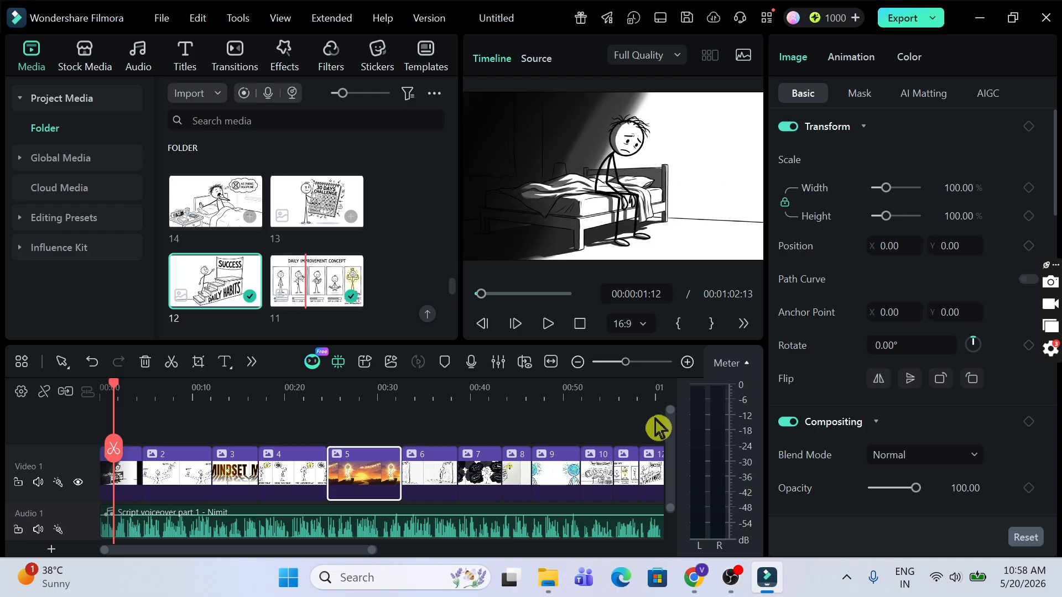
Step: Drag the Glow Title 2 template onto a new track above image 1 at the start
click(187, 65)
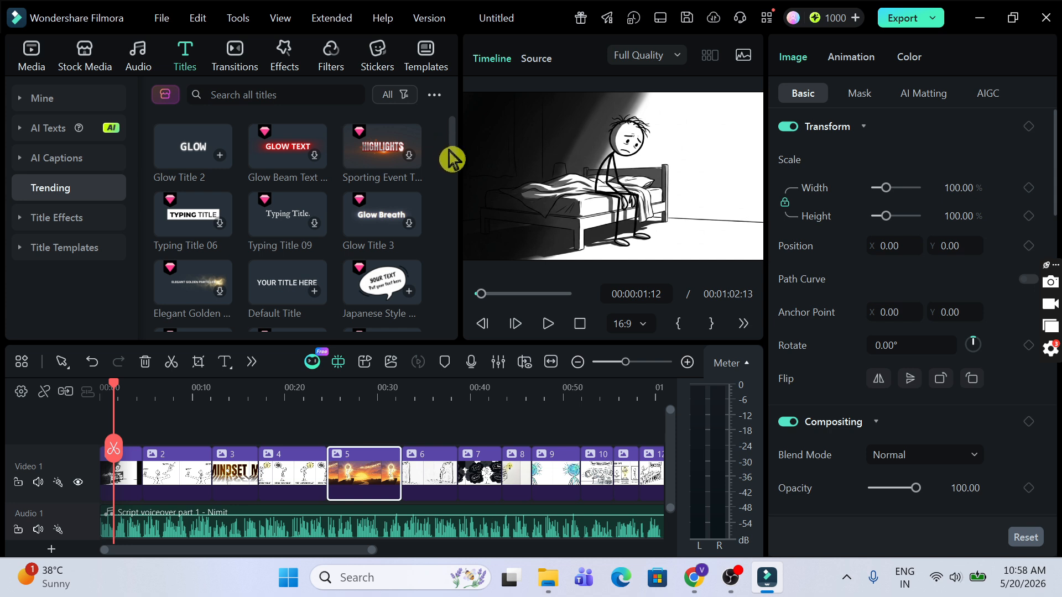
scroll(452, 160, down, 3)
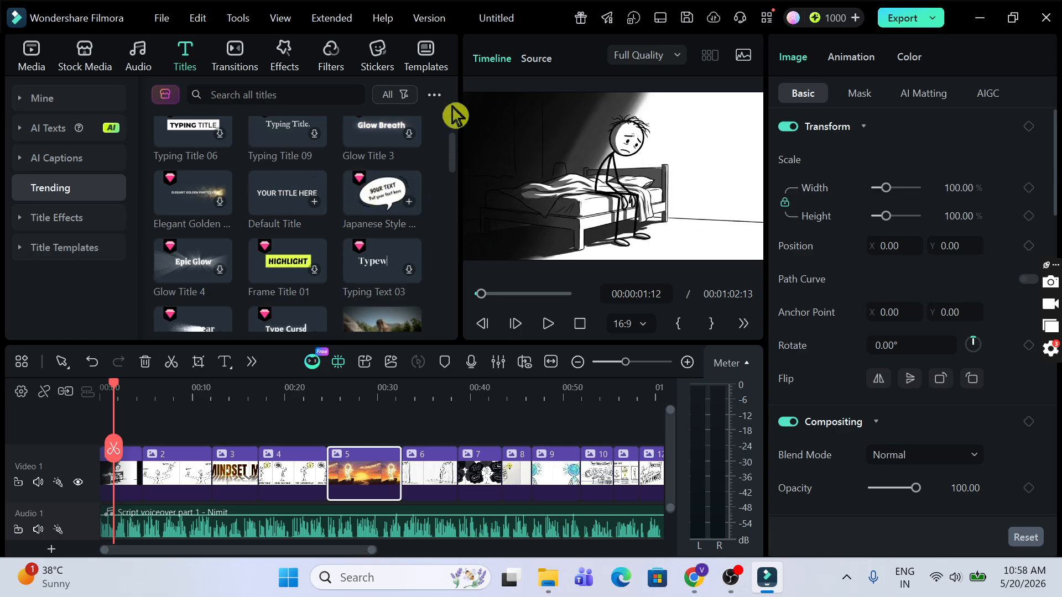
scroll(454, 138, up, 3)
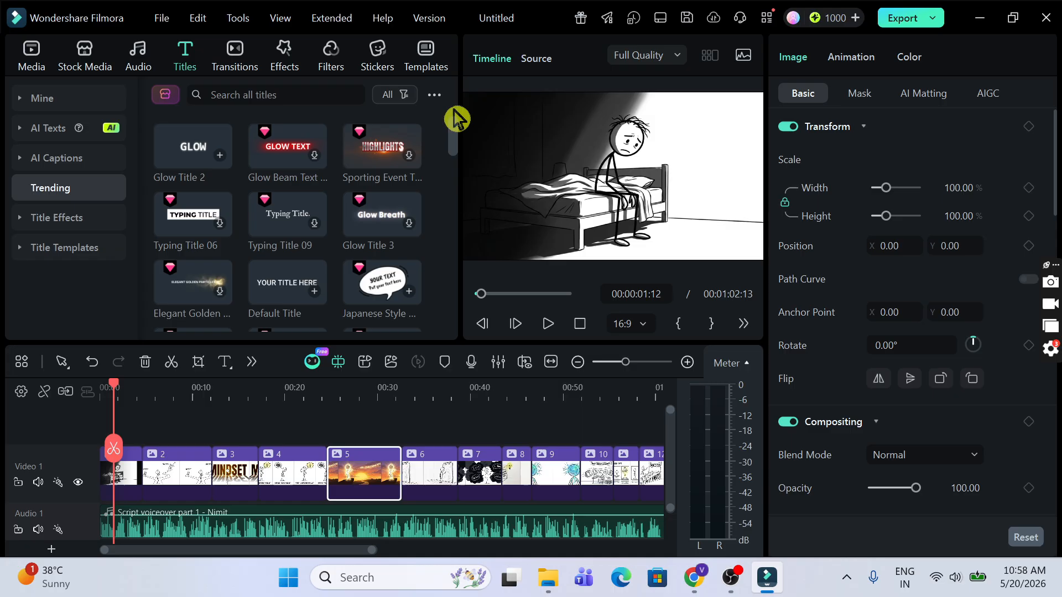
click(192, 148)
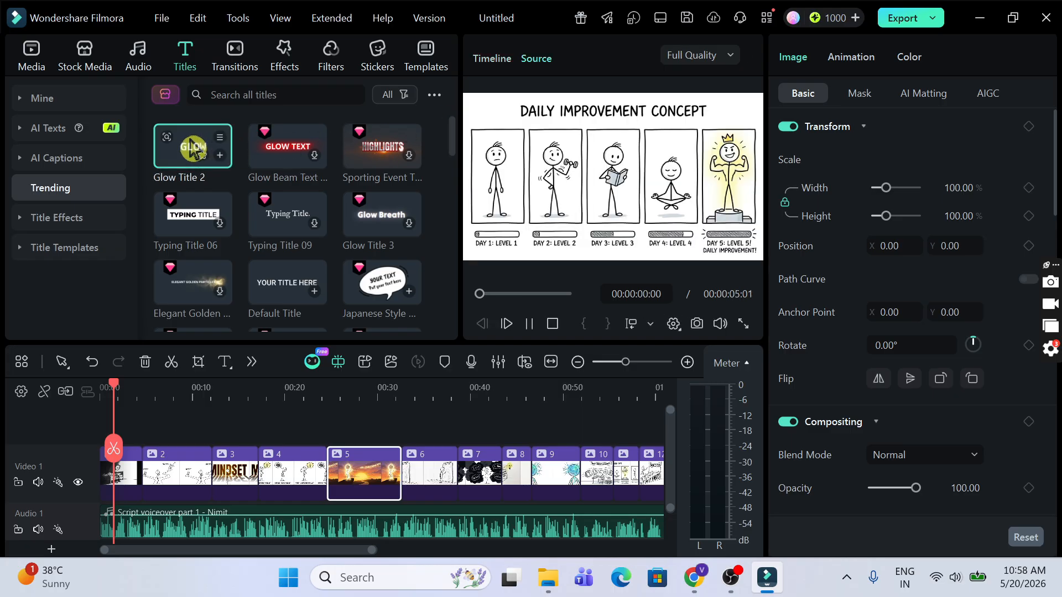
drag(192, 149, 119, 451)
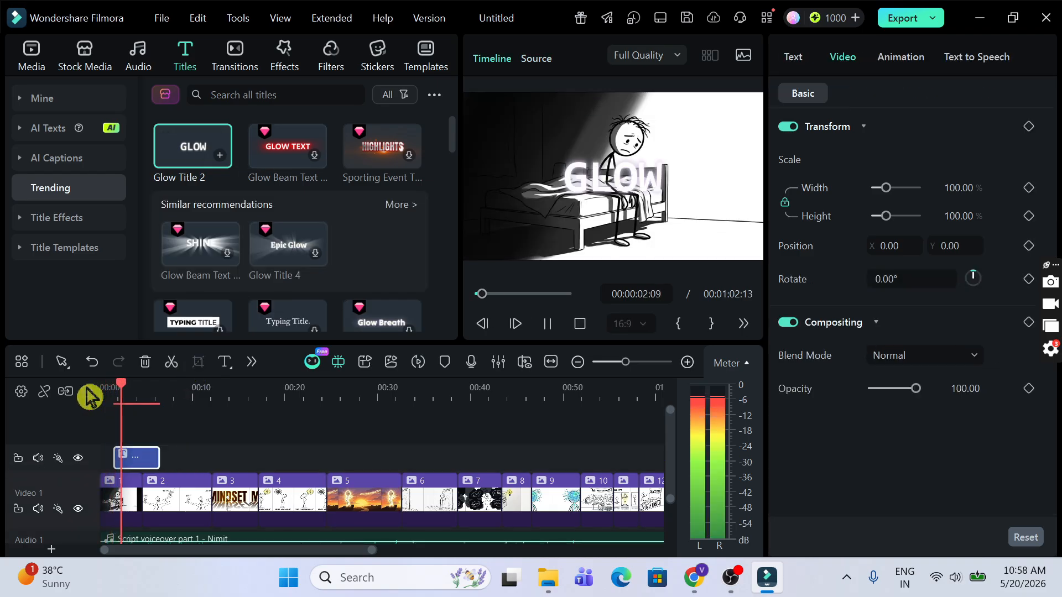
Step: Change the title to '30 Days Mindset Challenge' at size 40, all capitals, moved to the top
key(space)
click(791, 61)
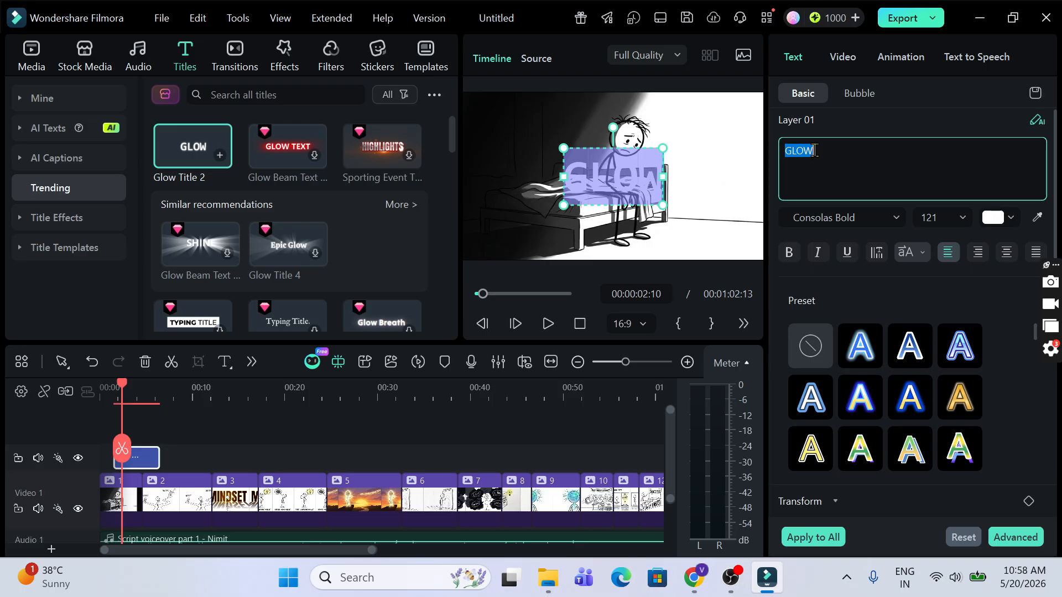
text(30 Days Mindset Challenge)
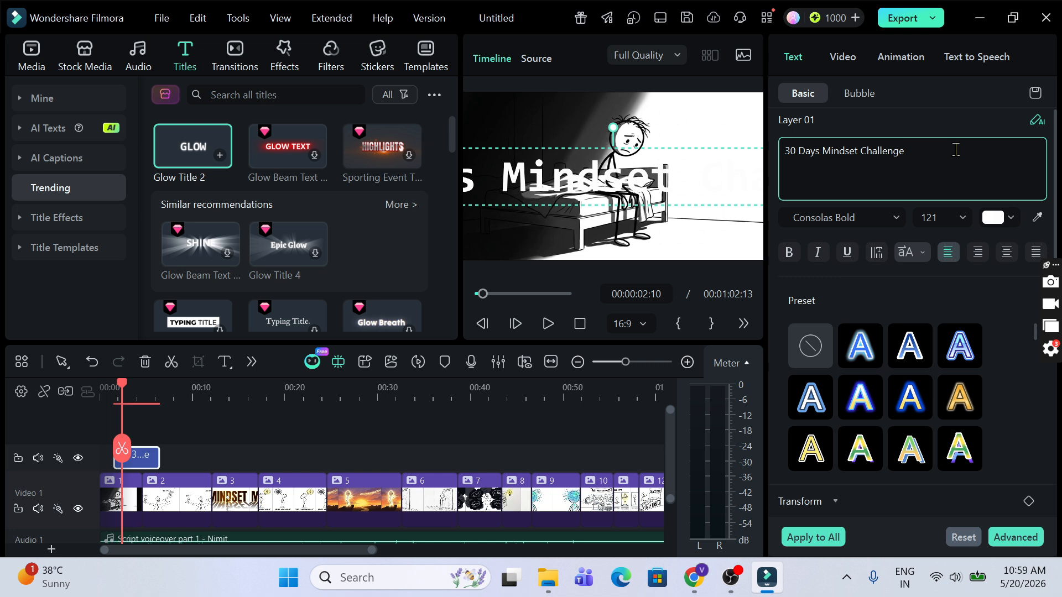
click(942, 219)
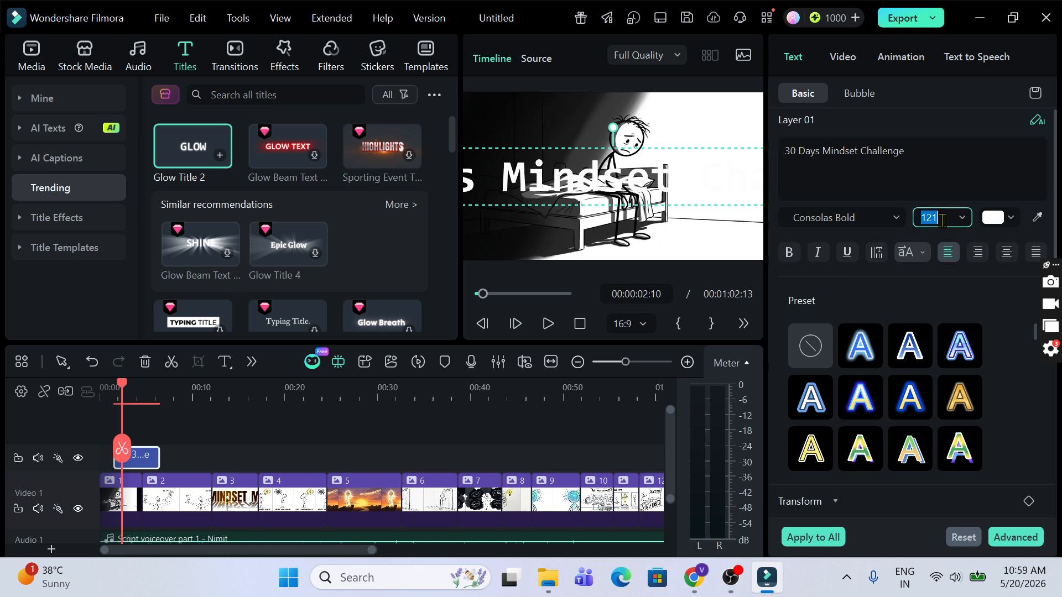
text(40)
click(905, 253)
drag(659, 186, 660, 118)
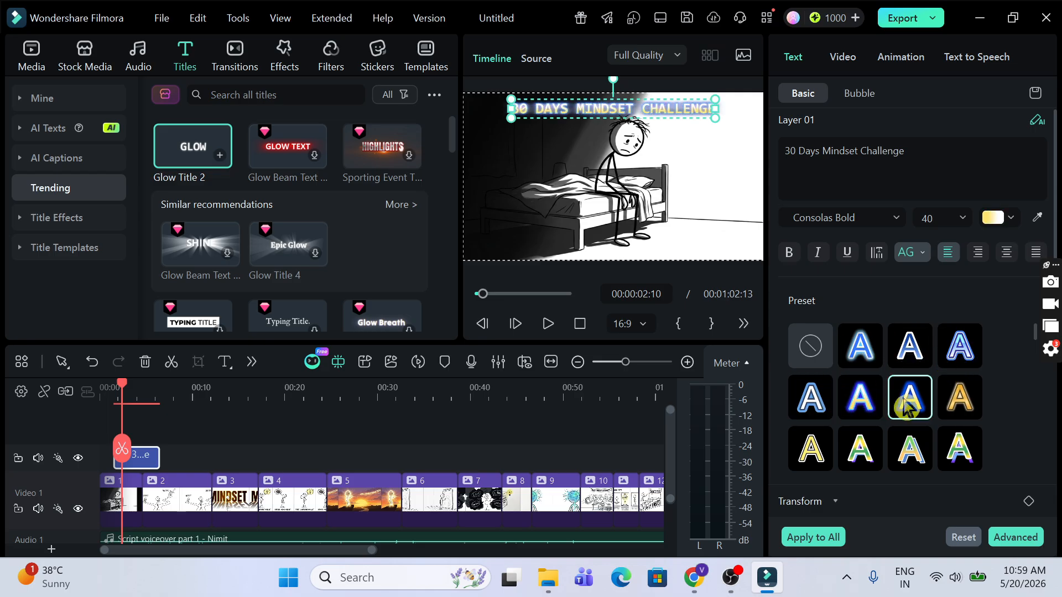
Step: Apply a pale yellow glow preset to the title and play the opening back
click(907, 454)
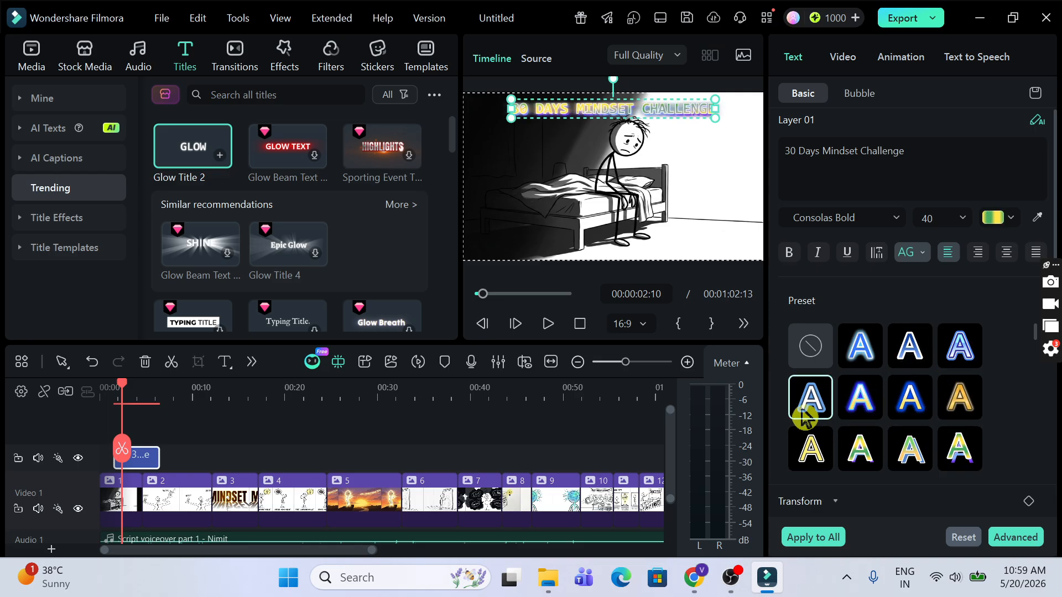
click(868, 398)
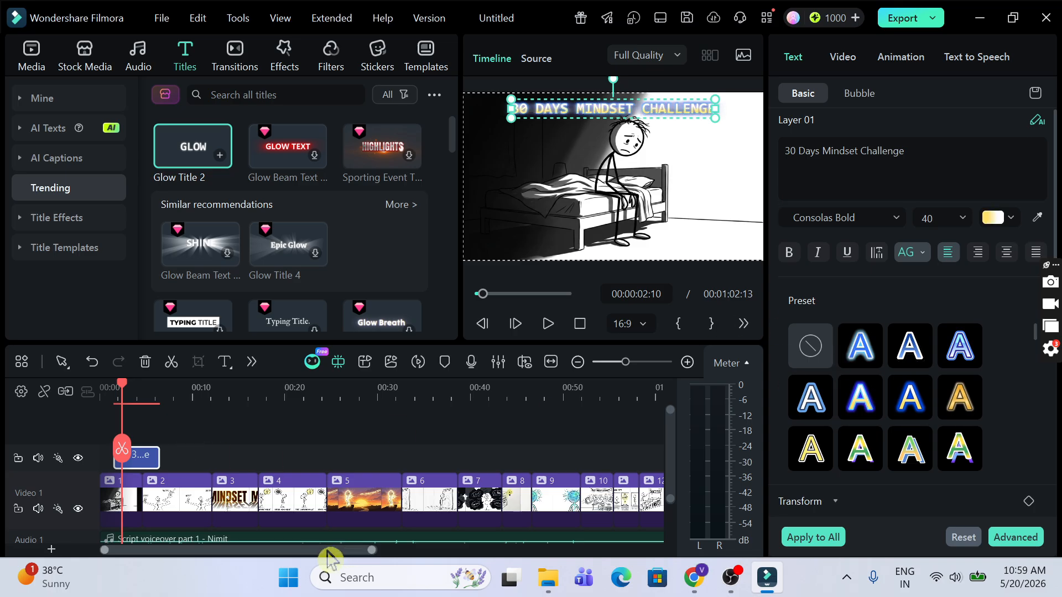
click(101, 395)
key(space)
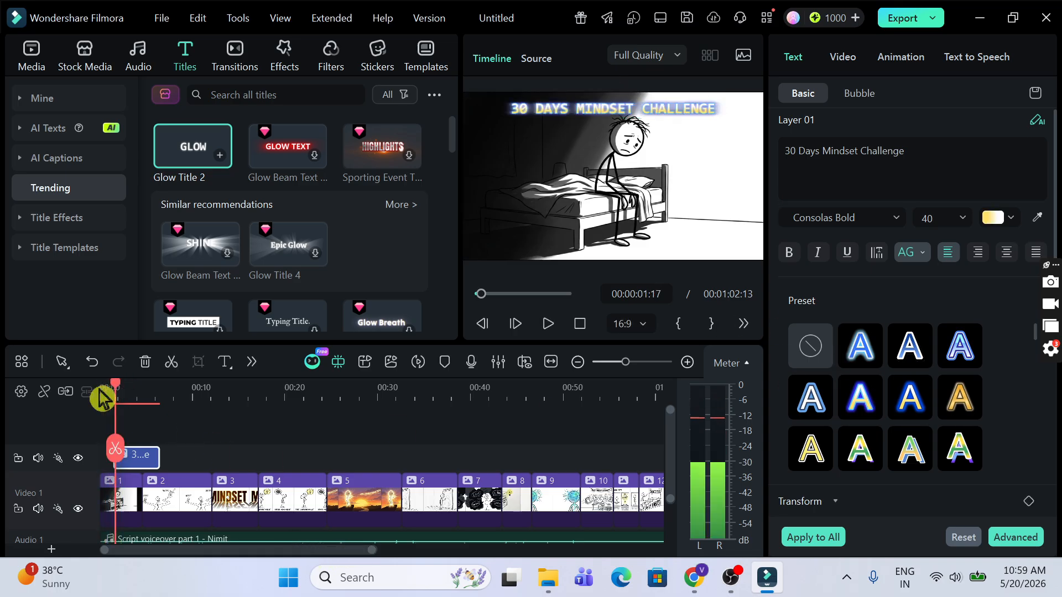
key(space)
click(105, 392)
Step: Move the opening title to the video's start and shorten it to end with image 1
click(687, 362)
mouse_move(188, 458)
mouse_down()
mouse_move(173, 458)
mouse_move(195, 458)
mouse_up()
click(101, 392)
key(space)
click(123, 392)
key(space)
Step: Paste a copy of the title where image 6 begins, around 30 seconds, retitled '1. THE INVISIBLE ENEMY'
key(space)
key(space)
drag(228, 550, 326, 551)
click(564, 394)
click(355, 392)
key(space)
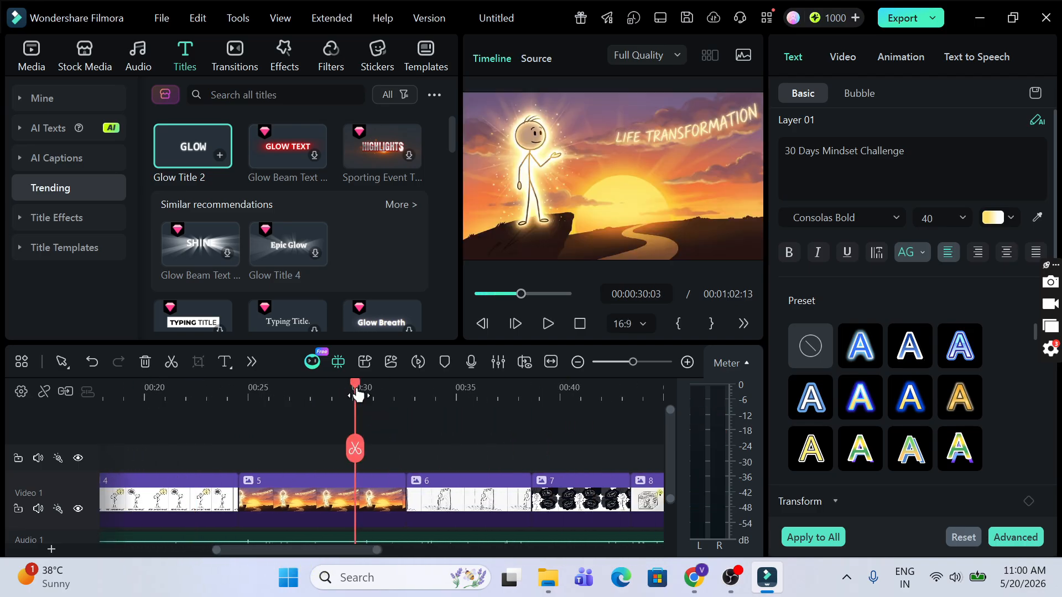
click(327, 395)
key(space)
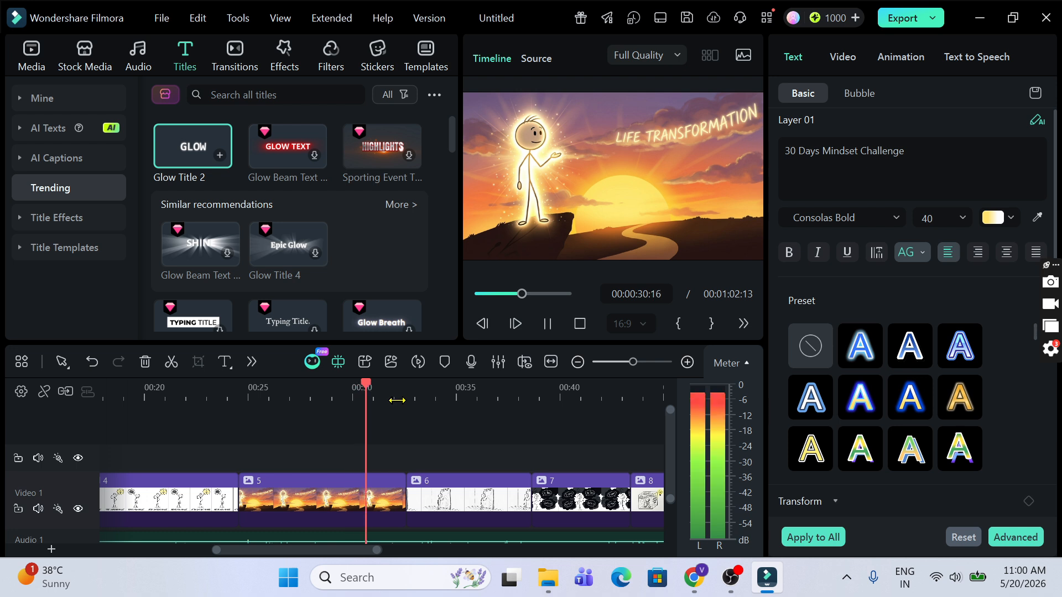
key(space)
scroll(432, 415, down, 1)
click(359, 386)
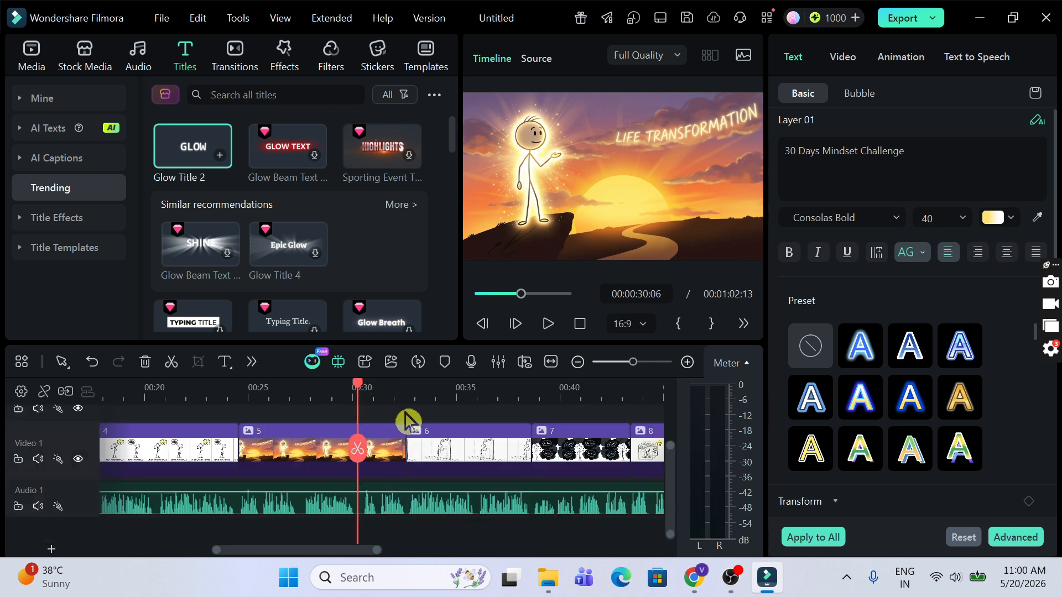
scroll(408, 421, up, 1)
key(ctrl+v)
key(space)
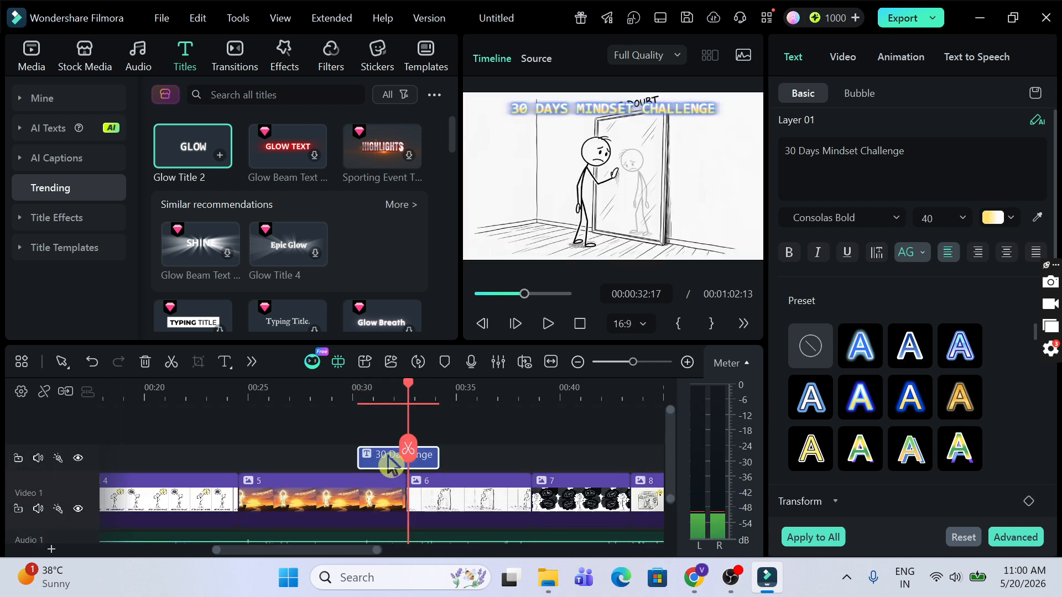
double_click(390, 465)
text(1. THE INVISIBLE ENEMY)
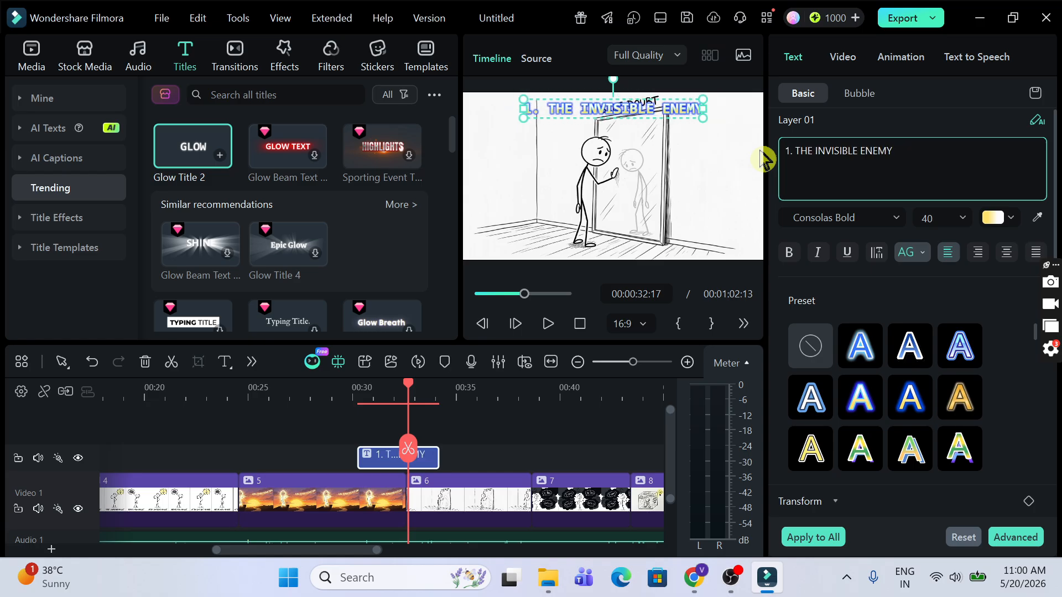
Step: Trim the '1. THE INVISIBLE ENEMY' clip to end at 00:00:32:15 and replay it
click(351, 394)
key(space)
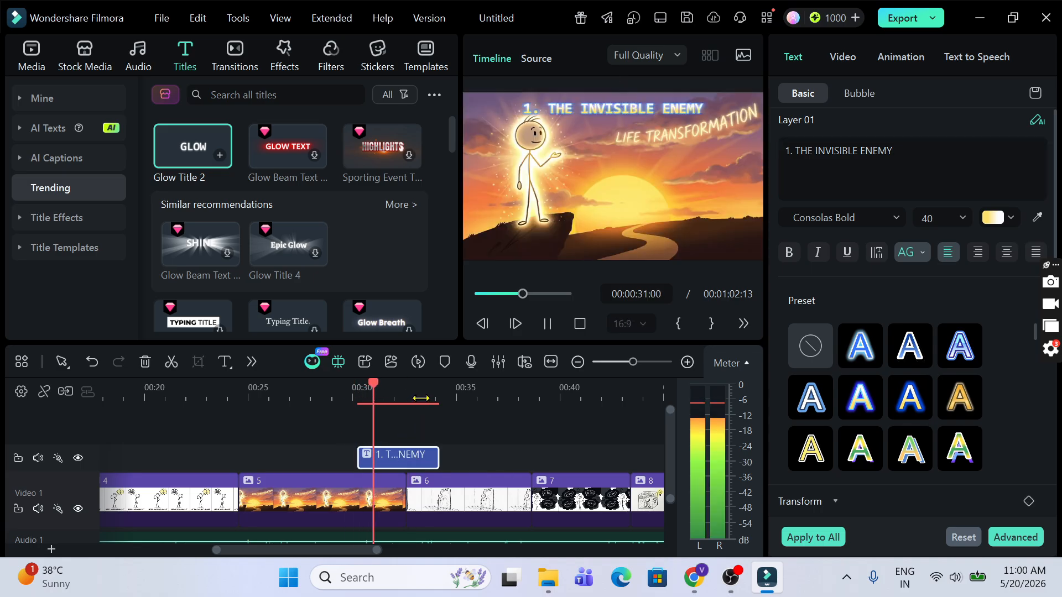
key(space)
drag(425, 462, 405, 458)
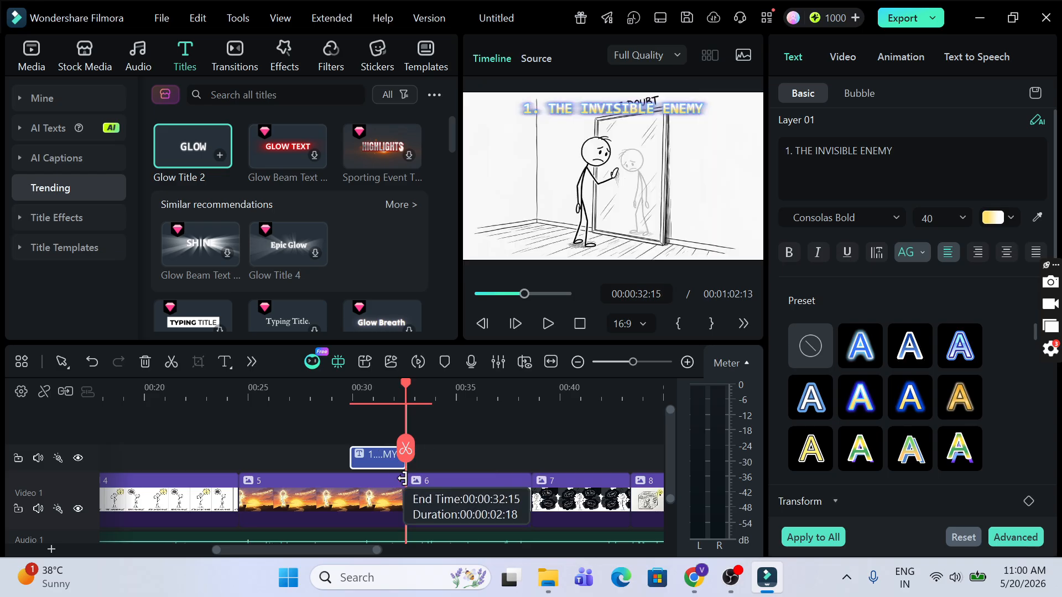
key(space)
click(286, 393)
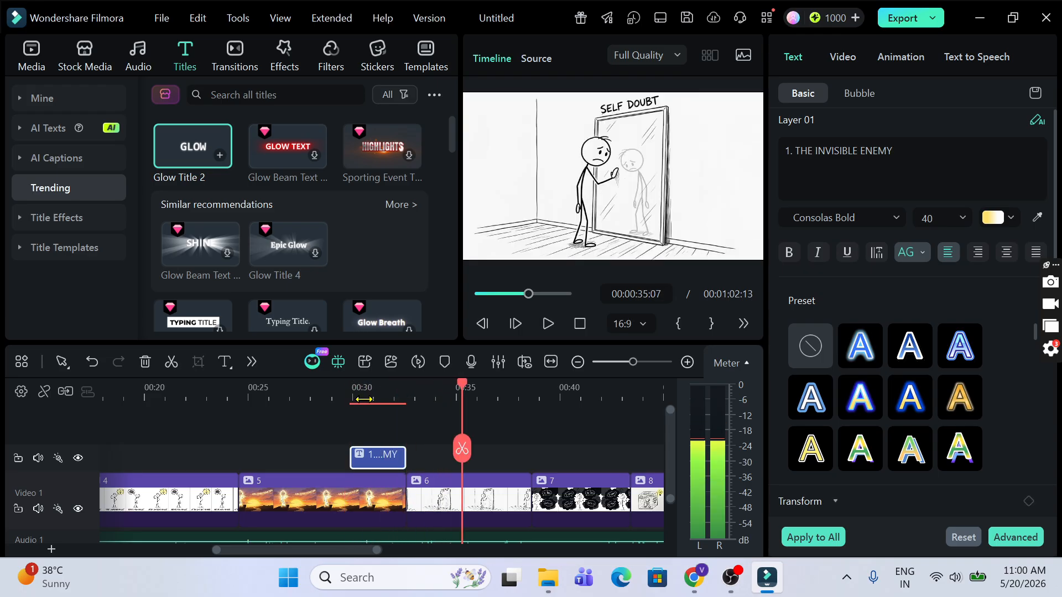
key(space)
scroll(545, 504, down, 2)
drag(256, 550, 142, 569)
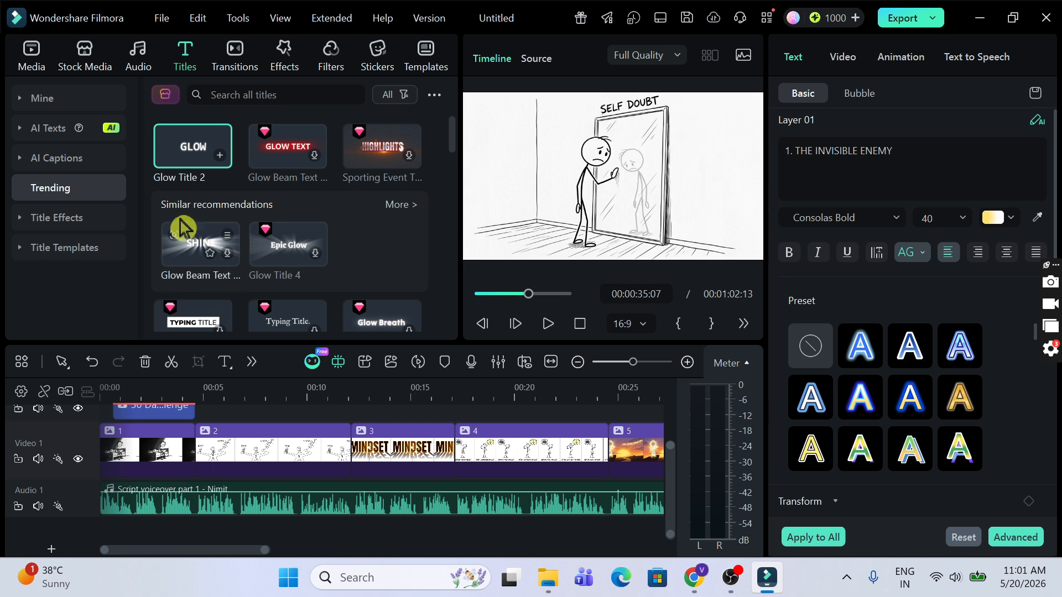
Step: Open the stock Audio library and expand the Sound Effect categories
click(88, 55)
click(137, 60)
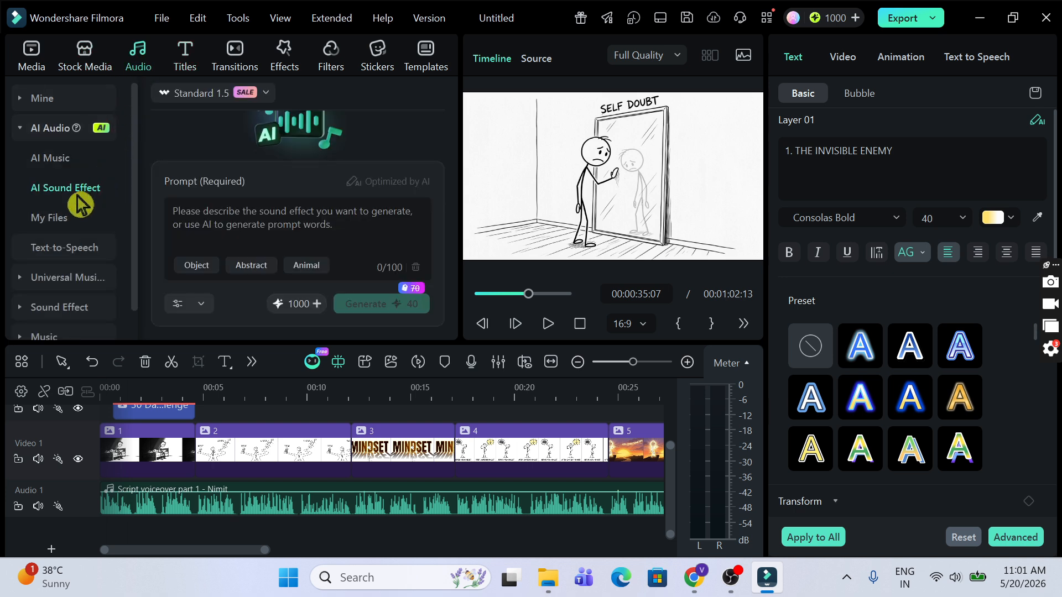
scroll(80, 201, down, 1)
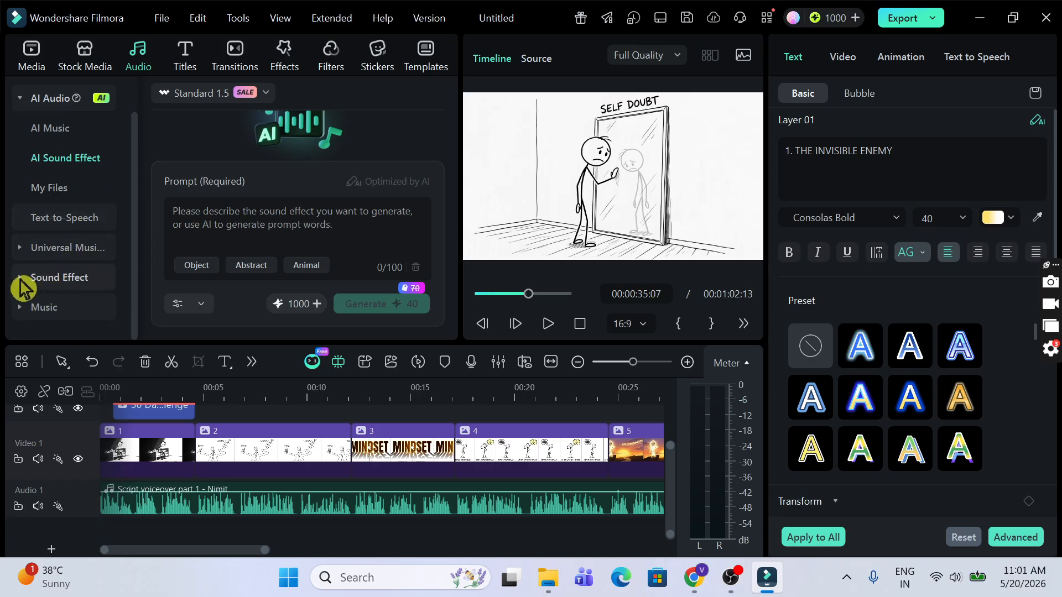
click(22, 287)
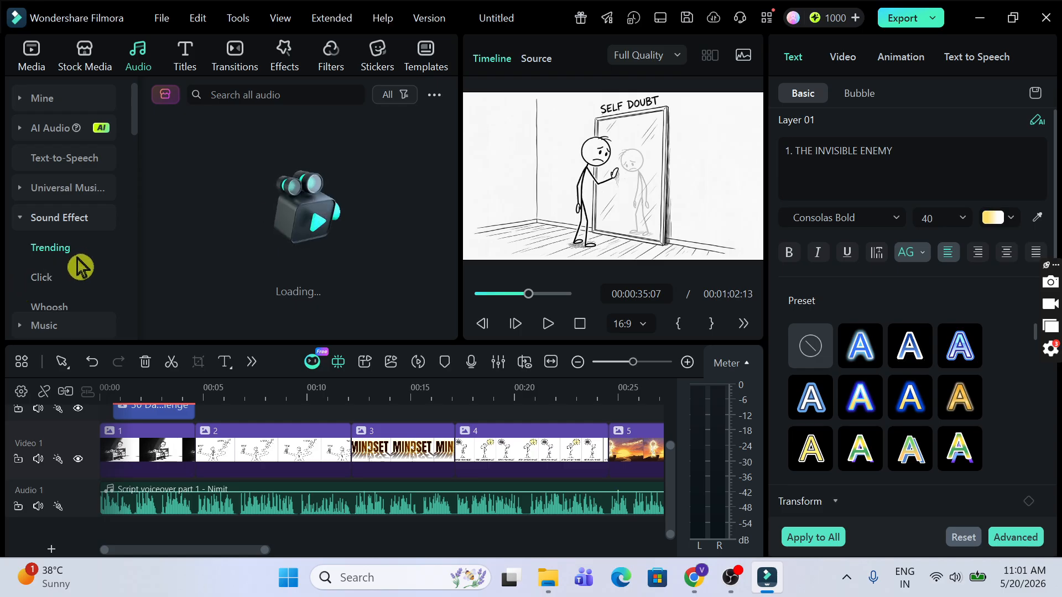
scroll(340, 197, down, 2)
scroll(343, 197, down, 2)
scroll(343, 196, down, 2)
scroll(343, 197, down, 1)
scroll(342, 196, down, 2)
Step: Search the audio library for 'POP' and preview Dot Sound 03 - SFX
click(299, 88)
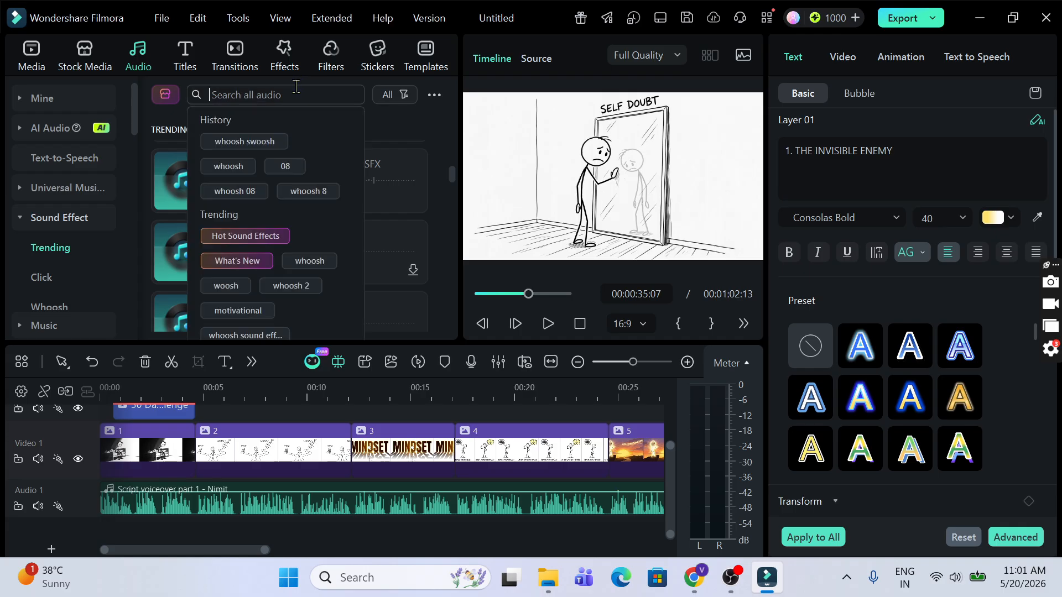
key(Return)
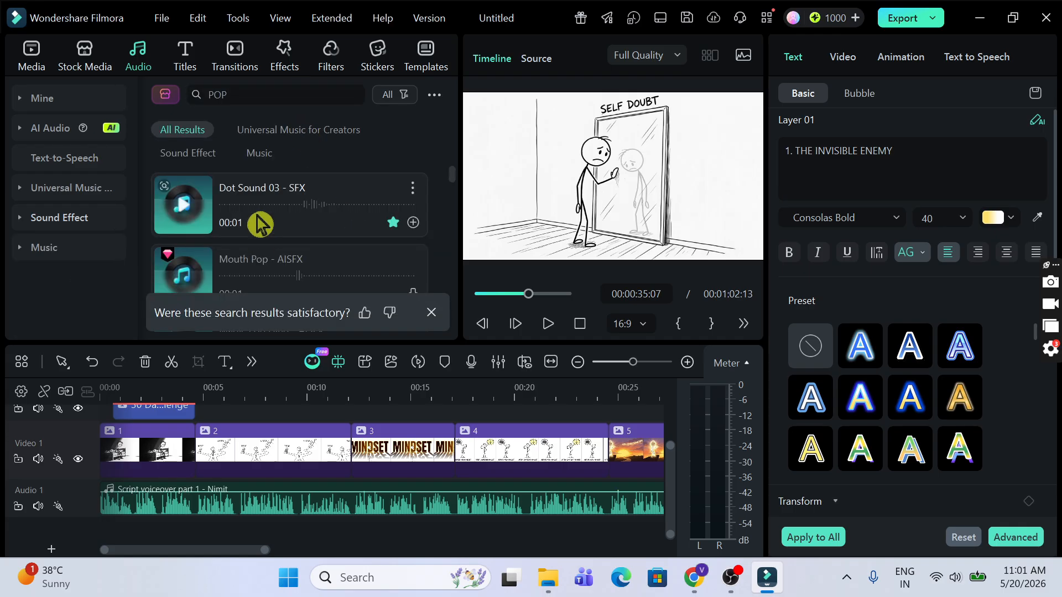
click(184, 211)
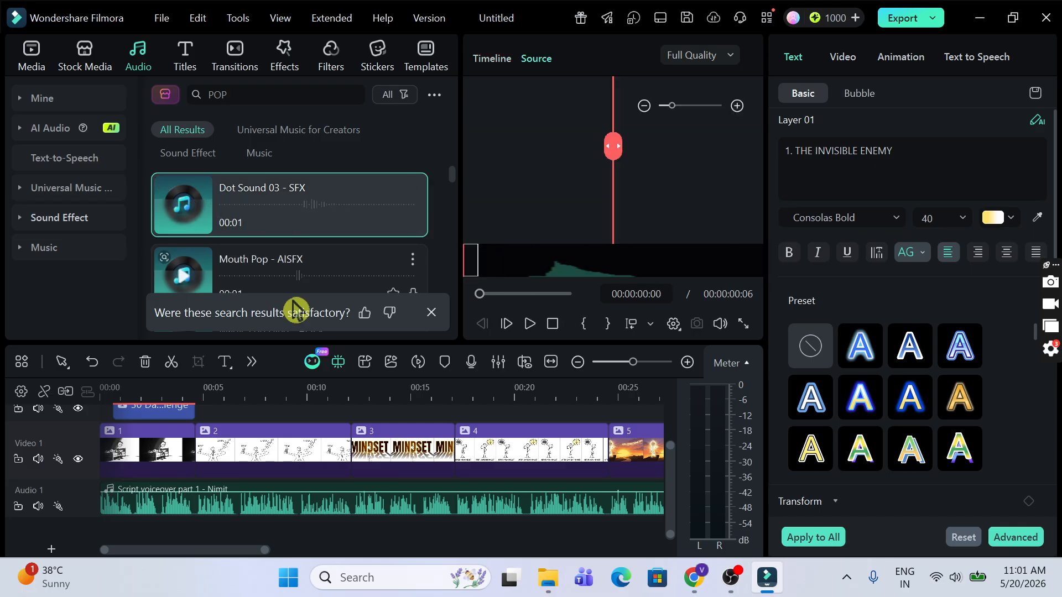
Step: Place Dot Sound 03 on Audio 2 near 00:00:04:15, nudge it later, and play to test
drag(263, 224, 194, 534)
drag(465, 386, 486, 386)
drag(390, 549, 130, 553)
click(578, 392)
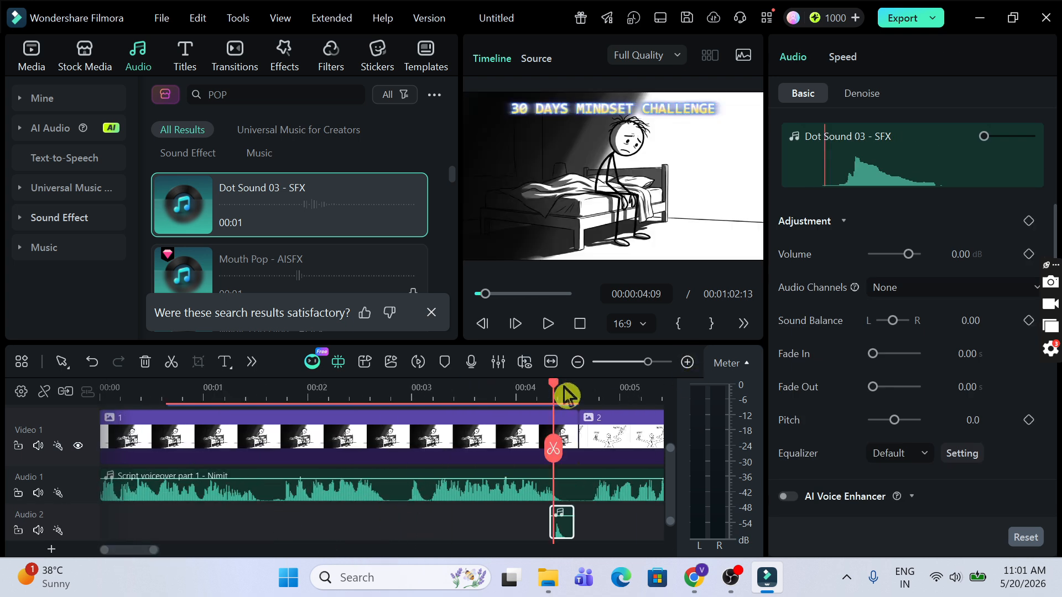
click(687, 361)
drag(362, 539, 396, 535)
click(578, 361)
scroll(270, 433, up, 1)
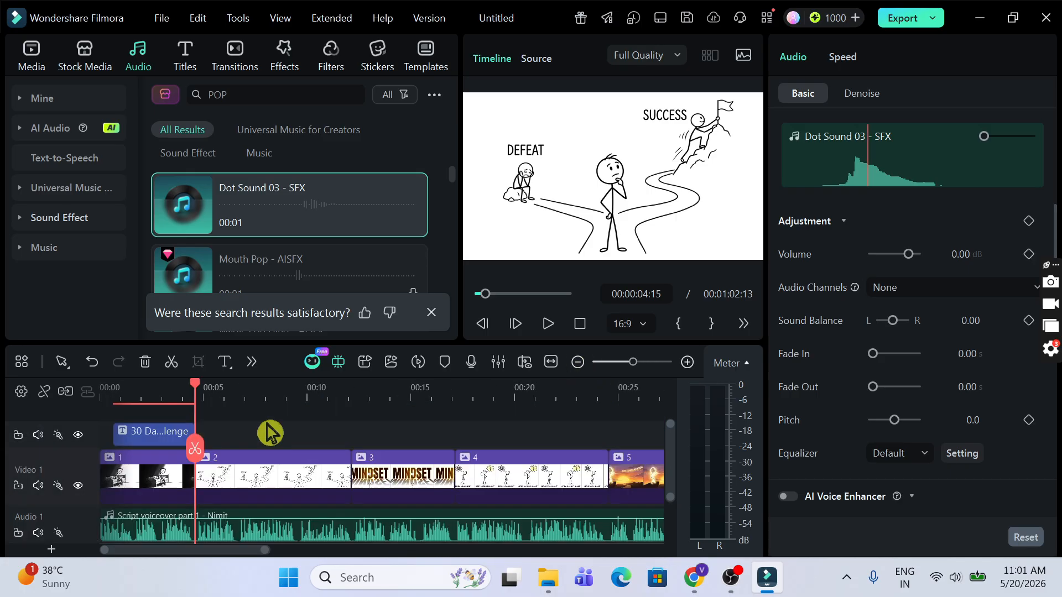
click(159, 395)
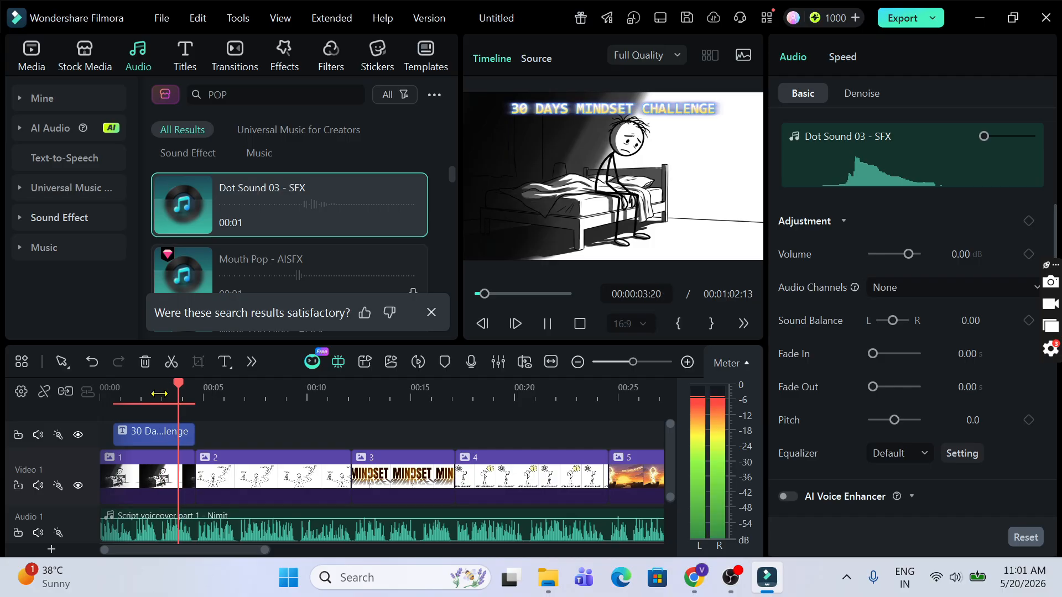
key(space)
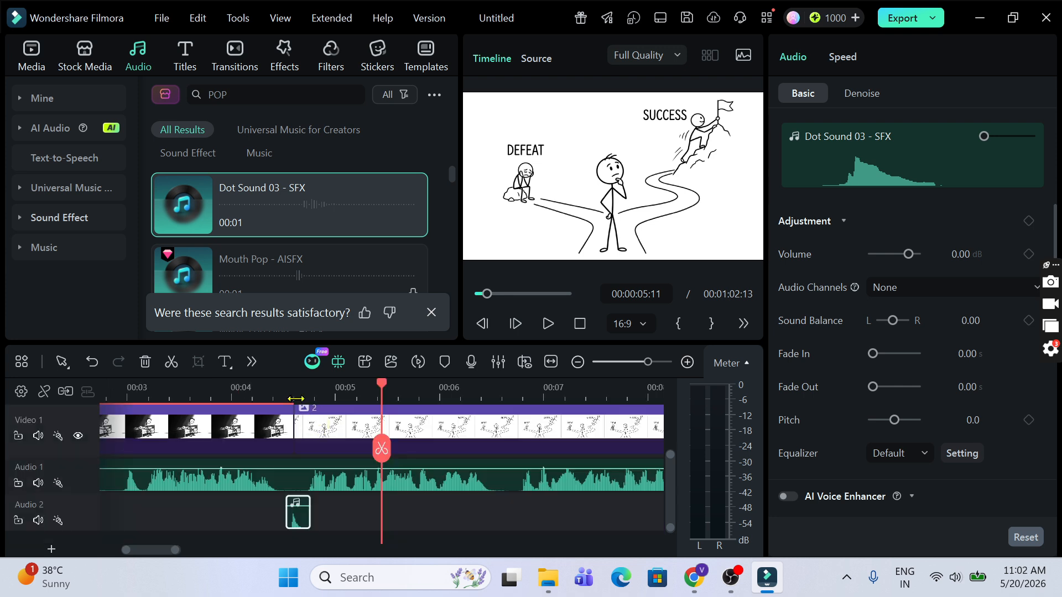
Step: Delete the Dot Sound 03 clip from Audio 2 and bring up the Pixabay browser
click(304, 519)
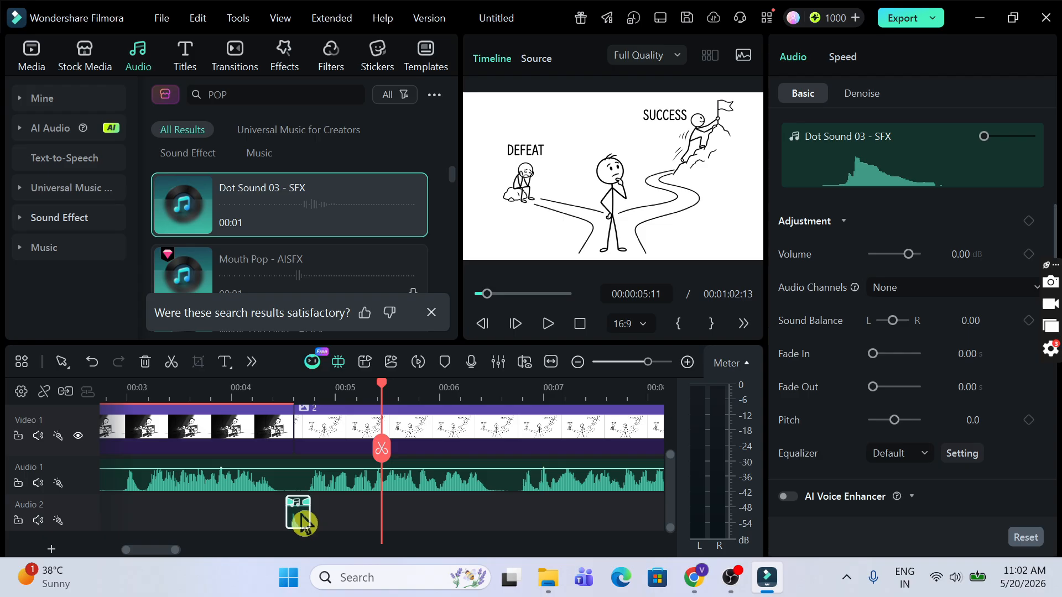
key(Delete)
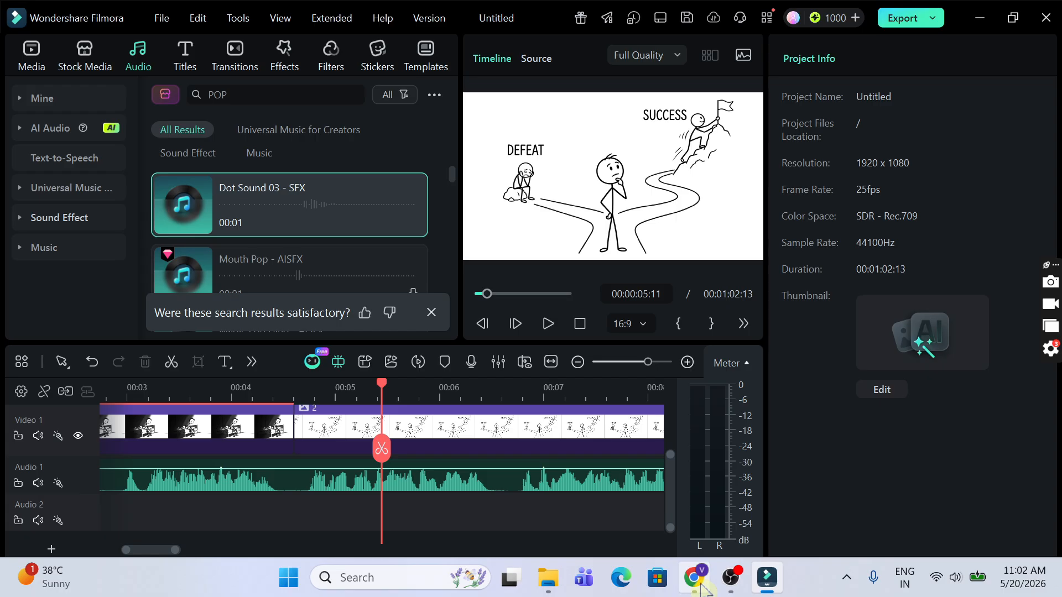
click(700, 585)
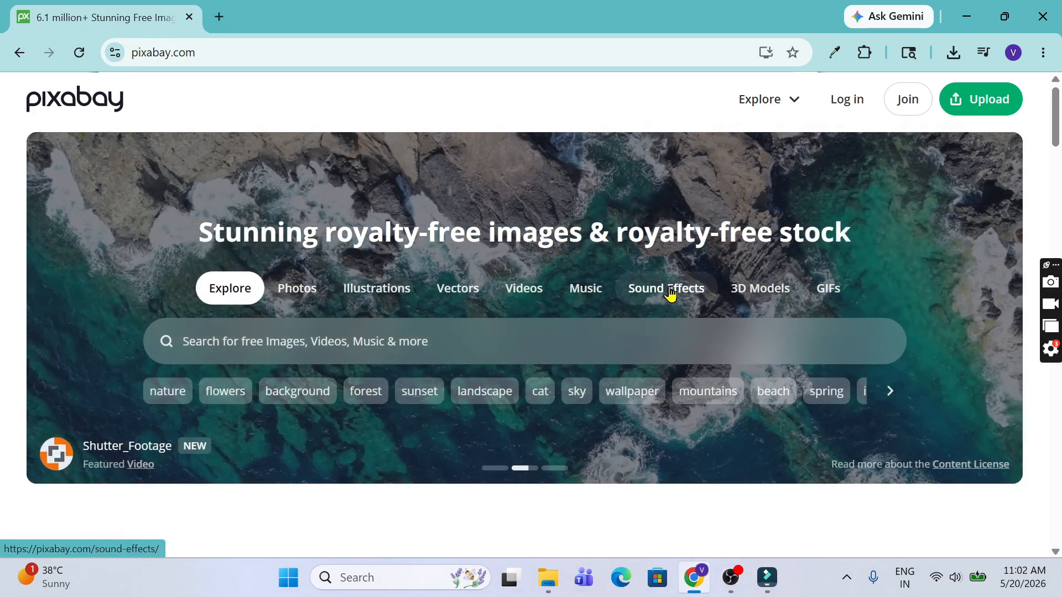
Step: Search Pixabay's Sound Effects for 'pop'
click(672, 291)
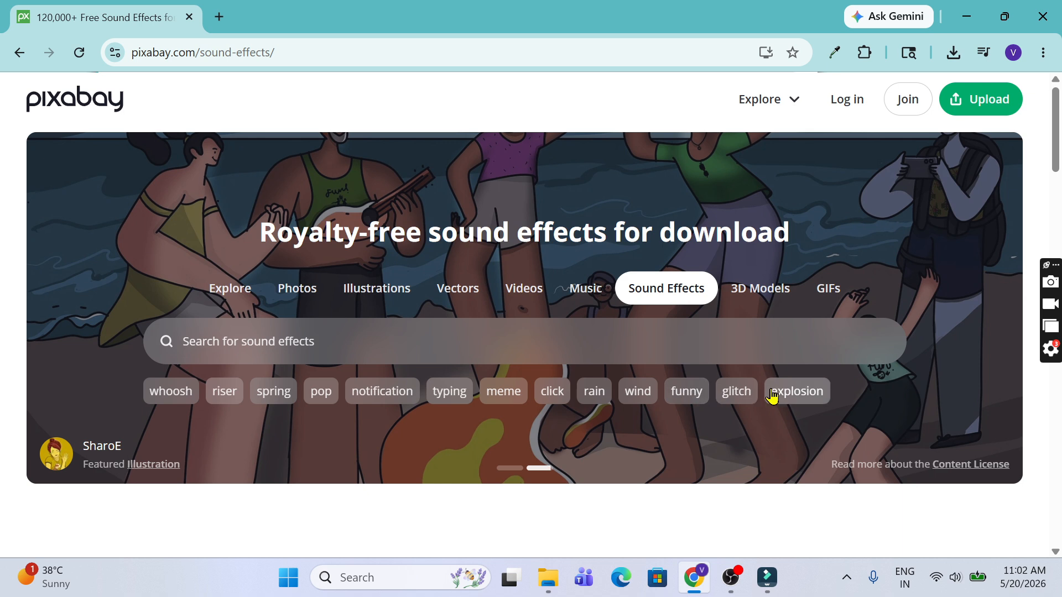
click(303, 332)
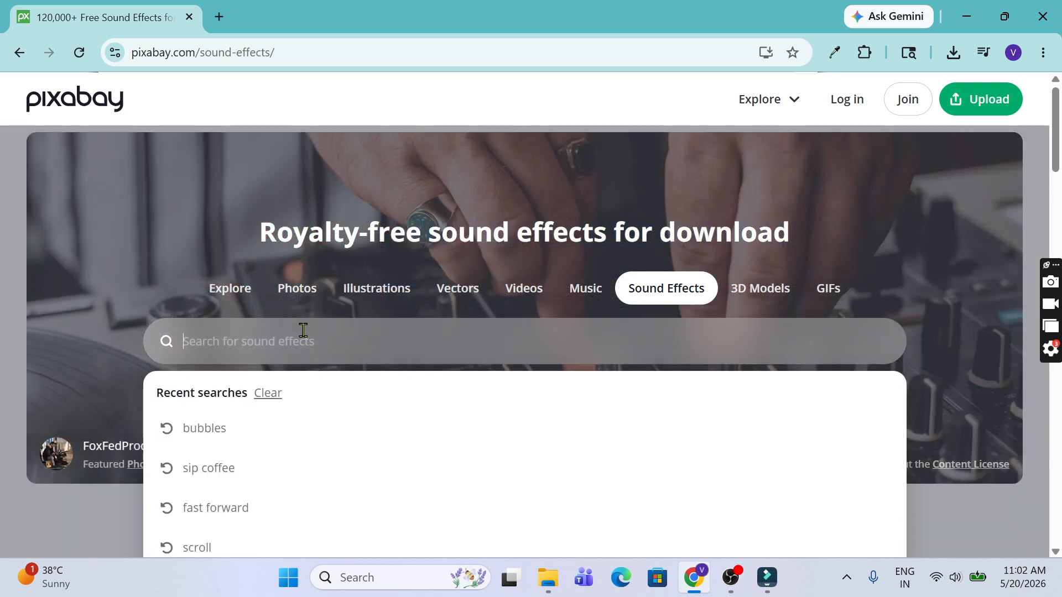
text(pop)
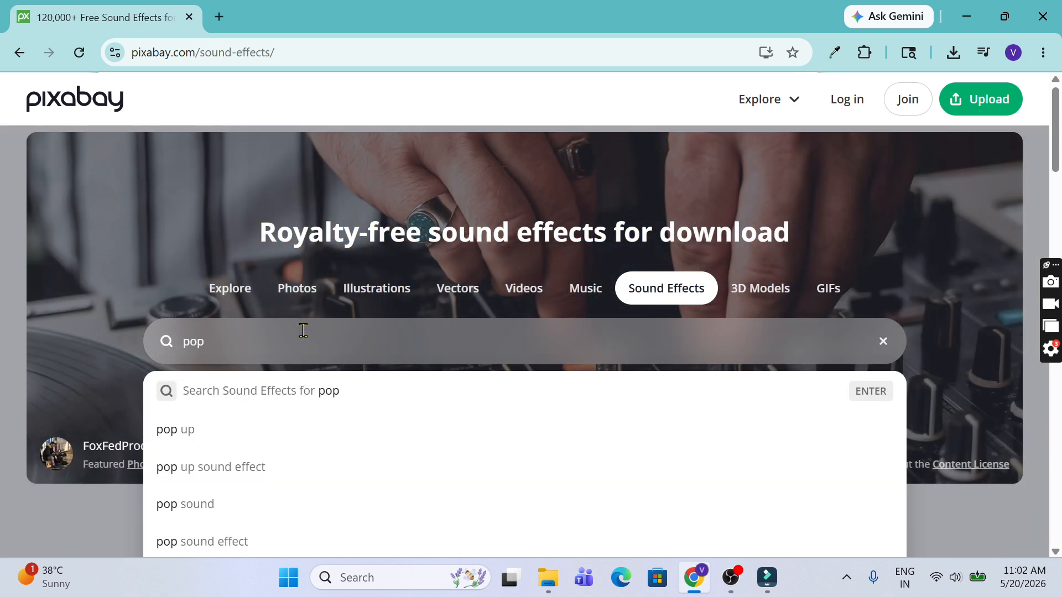
key(Return)
scroll(282, 124, down, 2)
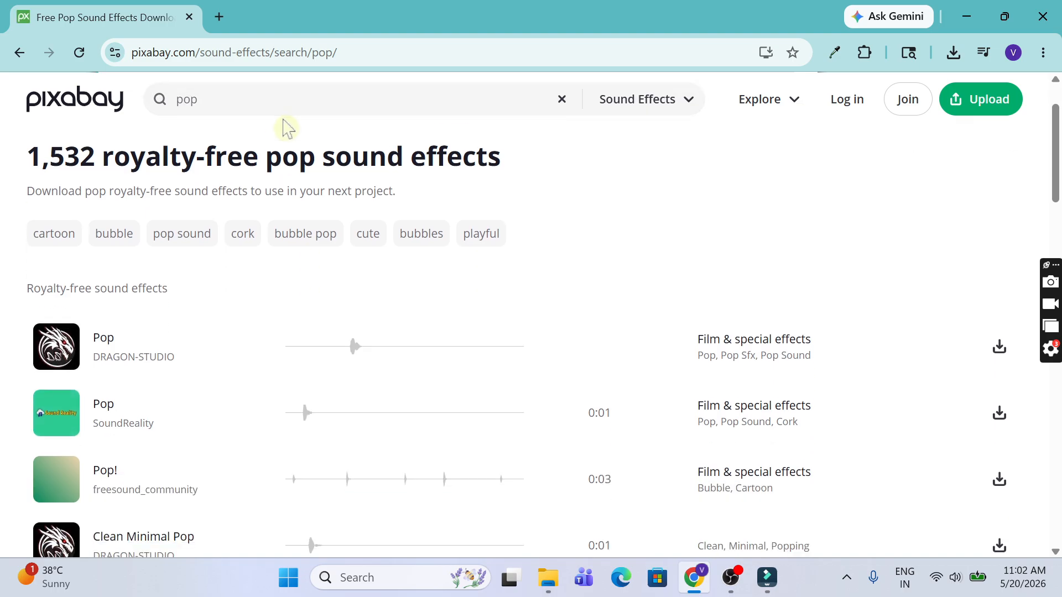
scroll(95, 299, down, 2)
Step: Preview and download the first Pop result as an mp3, then open Downloads
click(58, 266)
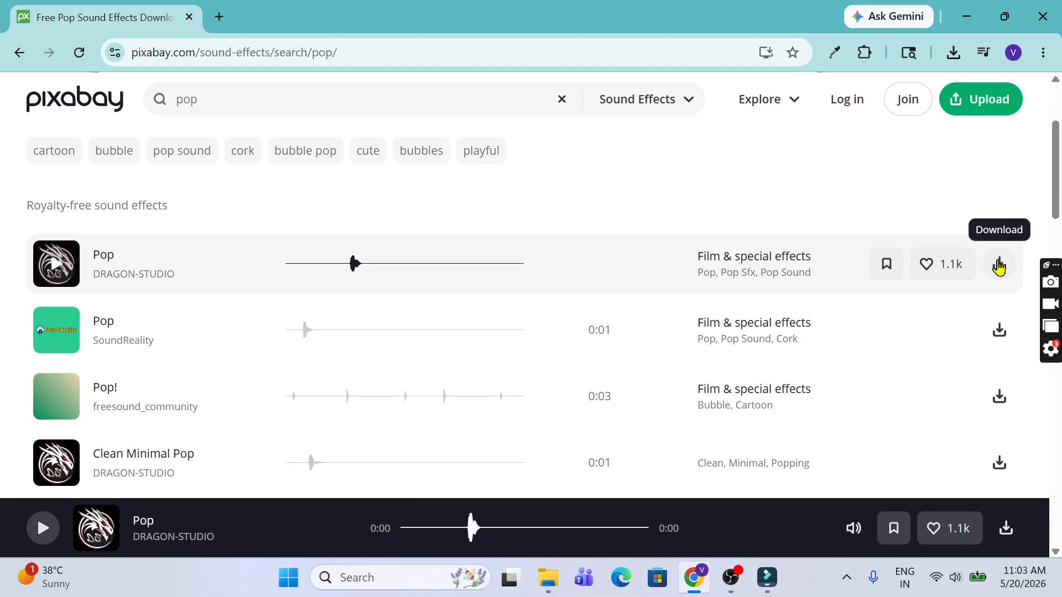
click(998, 267)
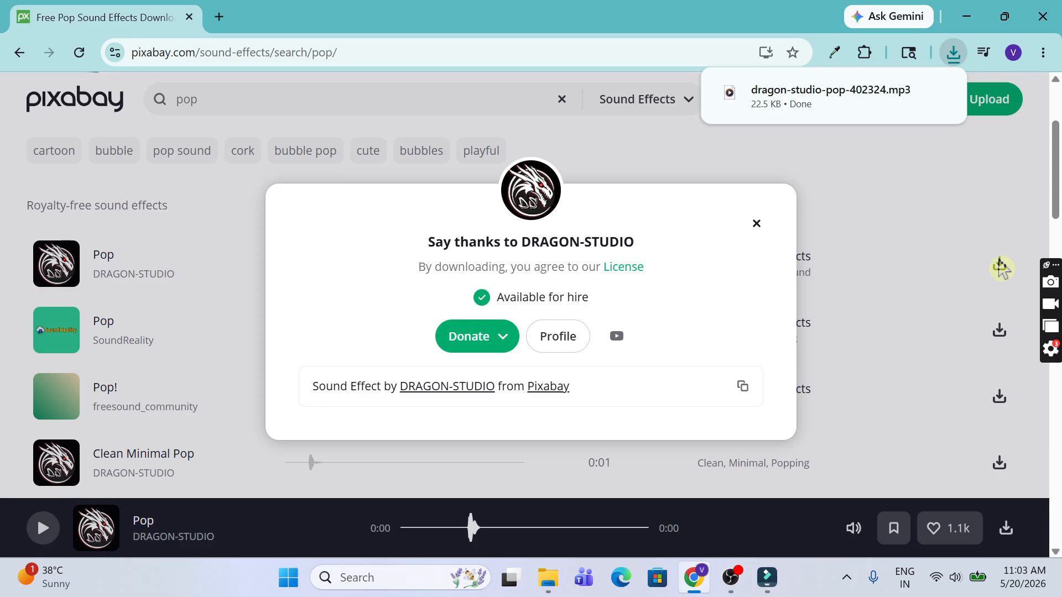
click(548, 578)
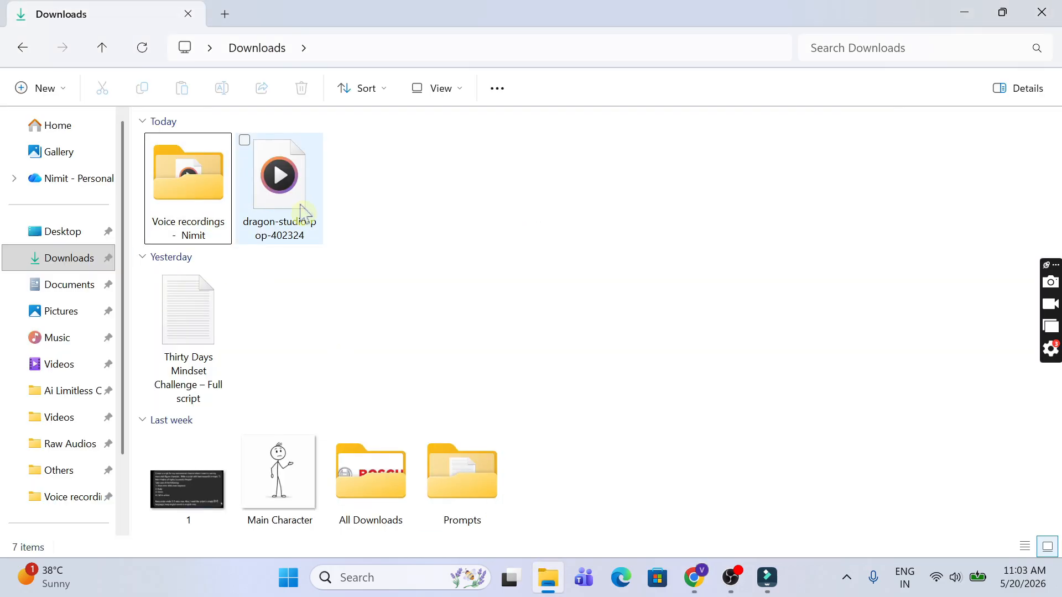
Step: Rename the downloaded mp3 to 'Pop'
click(315, 235)
key(F2)
text(pop)
click(525, 232)
Step: Create a 'Sound Effects' folder in Downloads, move Pop into it, then return to Filmora
right_click(462, 161)
mouse_move(550, 286)
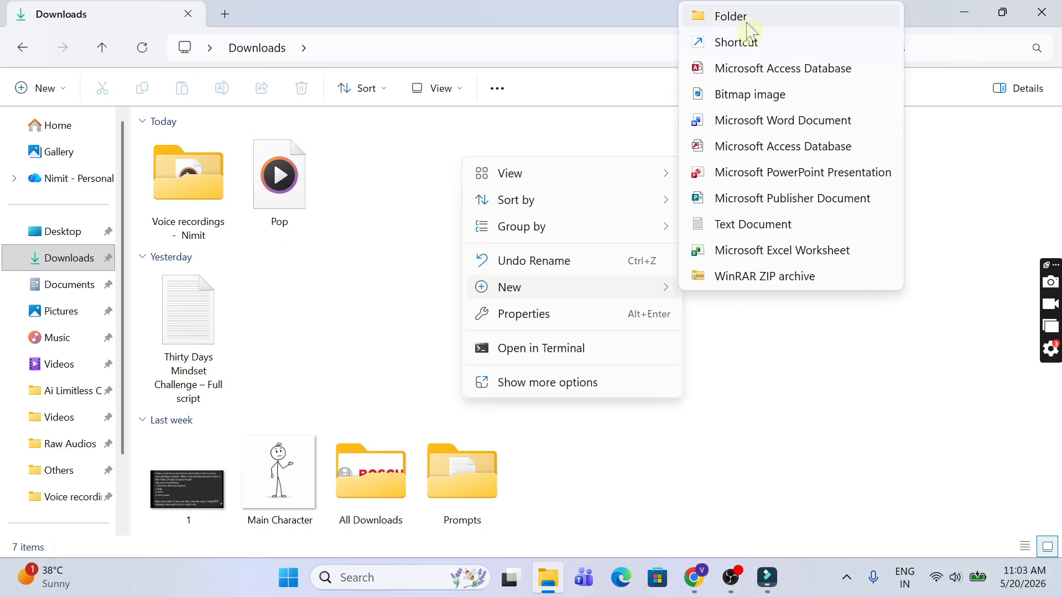
click(750, 22)
text(S)
key(Return)
drag(276, 186, 355, 185)
double_click(300, 176)
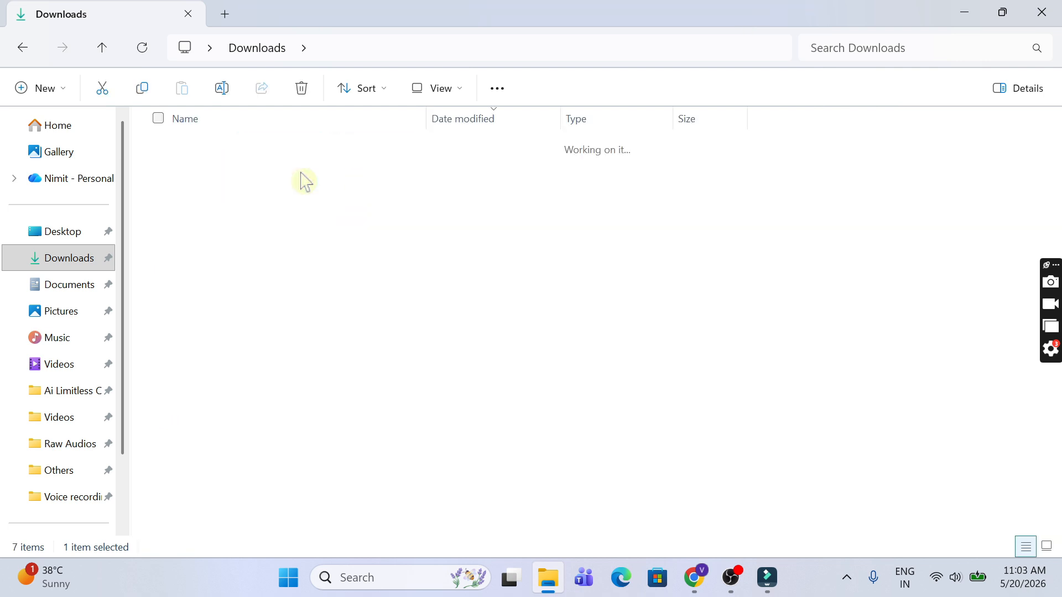
click(767, 578)
click(293, 390)
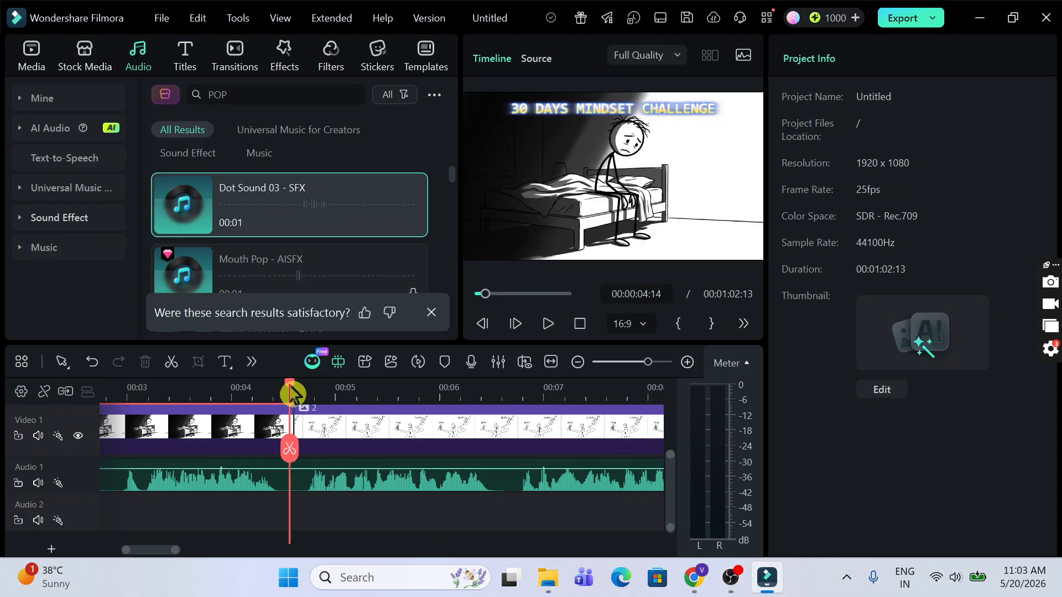
Step: Place the Pop sound effect on Audio 2 at 00:00:04:15
key(Right)
click(548, 578)
drag(236, 168, 337, 535)
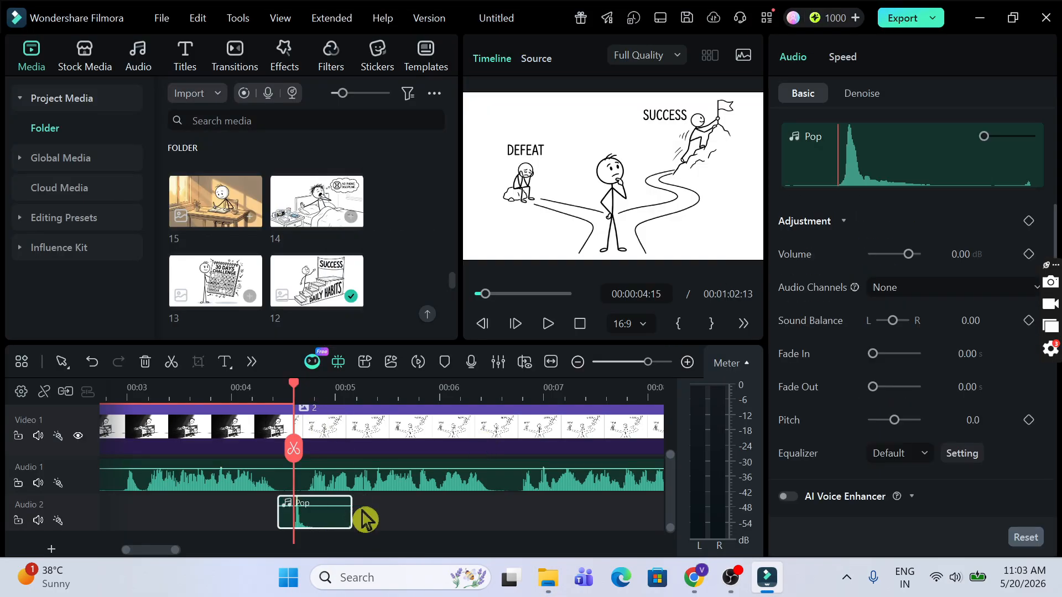
Step: Zoom the timeline out and play back from 00:00:02:17 to hear the Pop
click(215, 394)
click(575, 365)
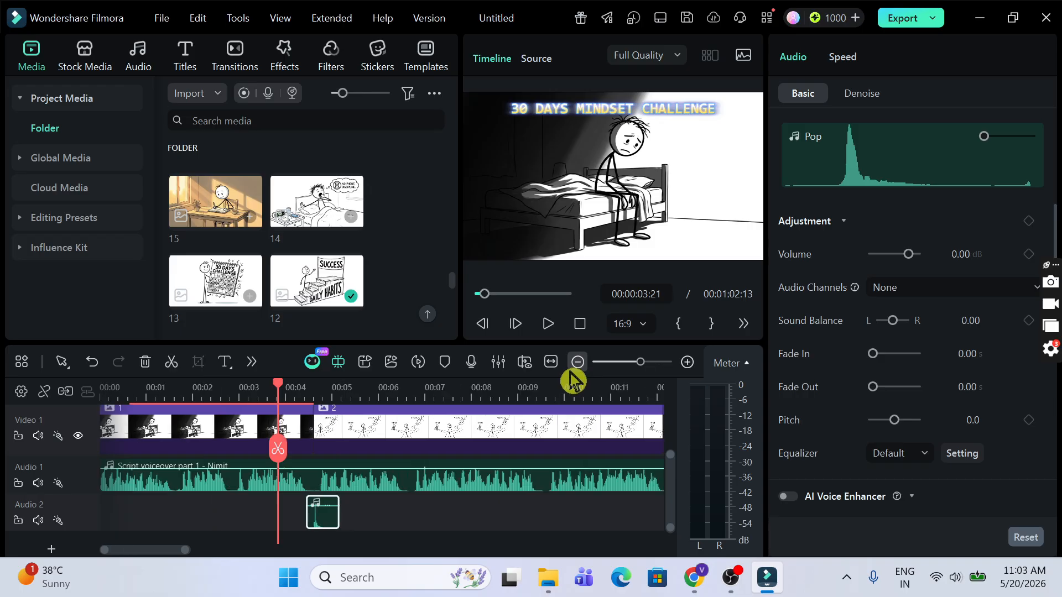
click(575, 365)
click(155, 393)
key(space)
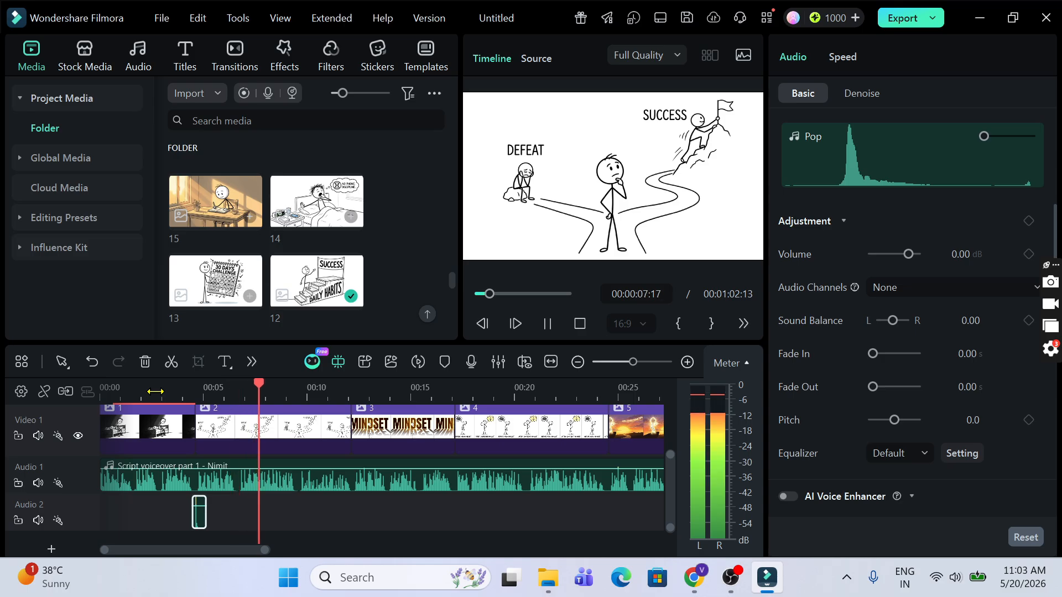
key(space)
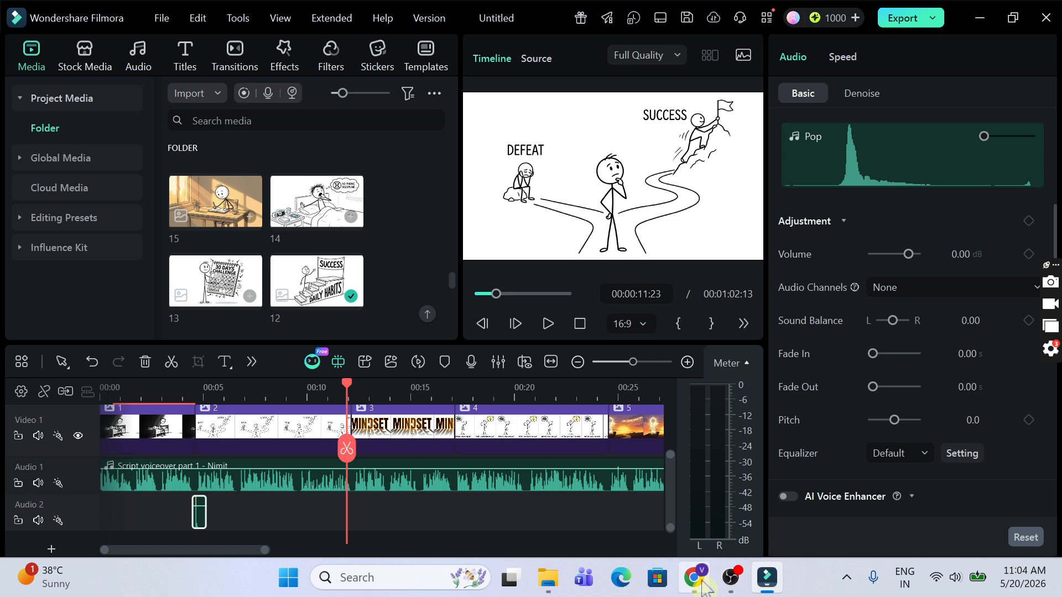
Step: Replace the Pixabay pop search with a search for 'whoosh' sound effects
click(694, 579)
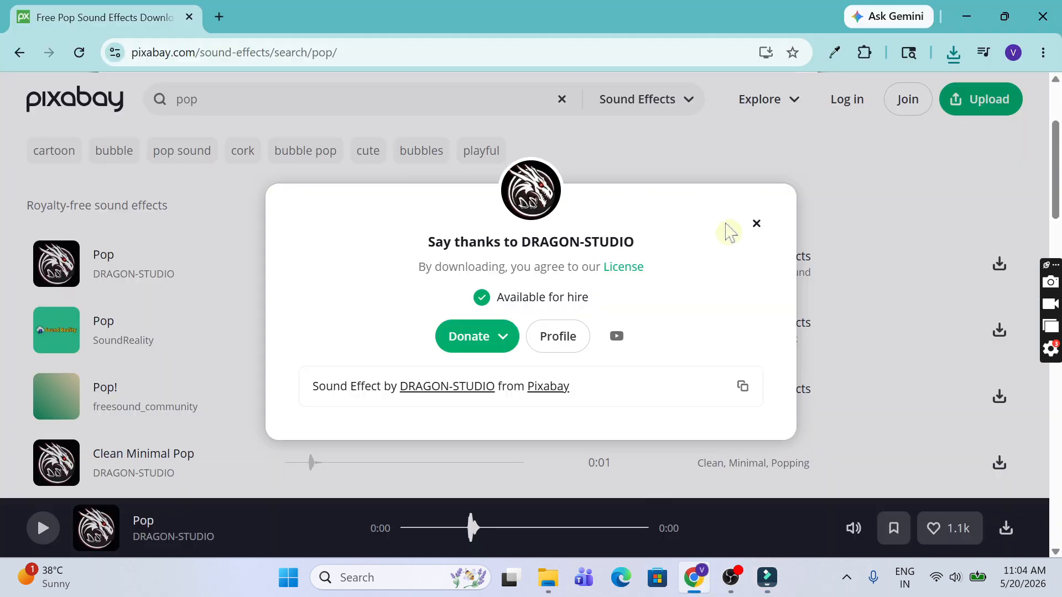
click(756, 223)
click(248, 99)
key(ctrl+a)
text(whoosh)
key(Return)
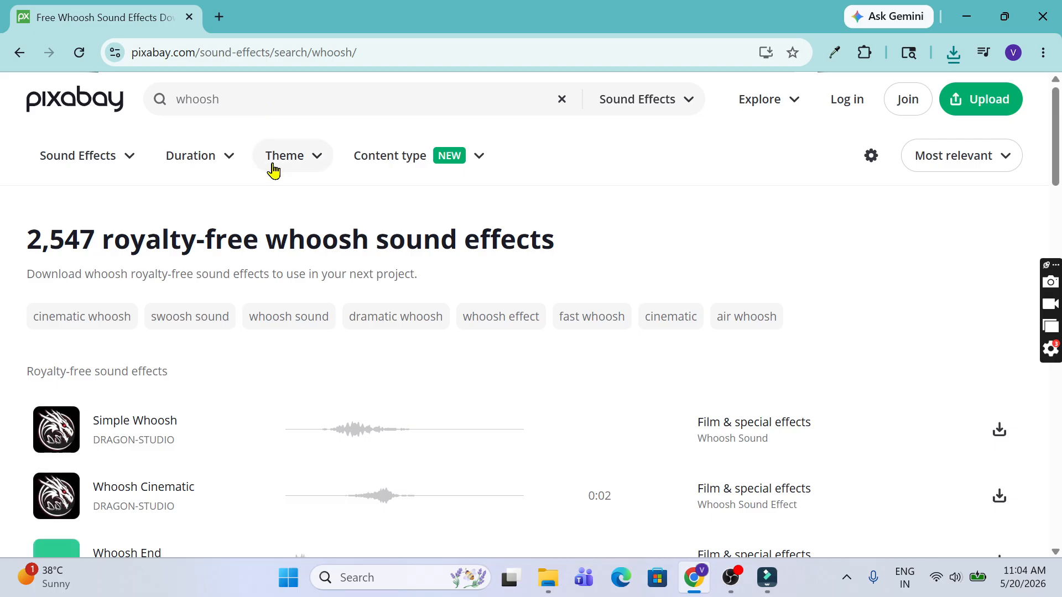
Step: Preview and download the Simple Whoosh sound effect
scroll(274, 168, down, 1)
click(694, 343)
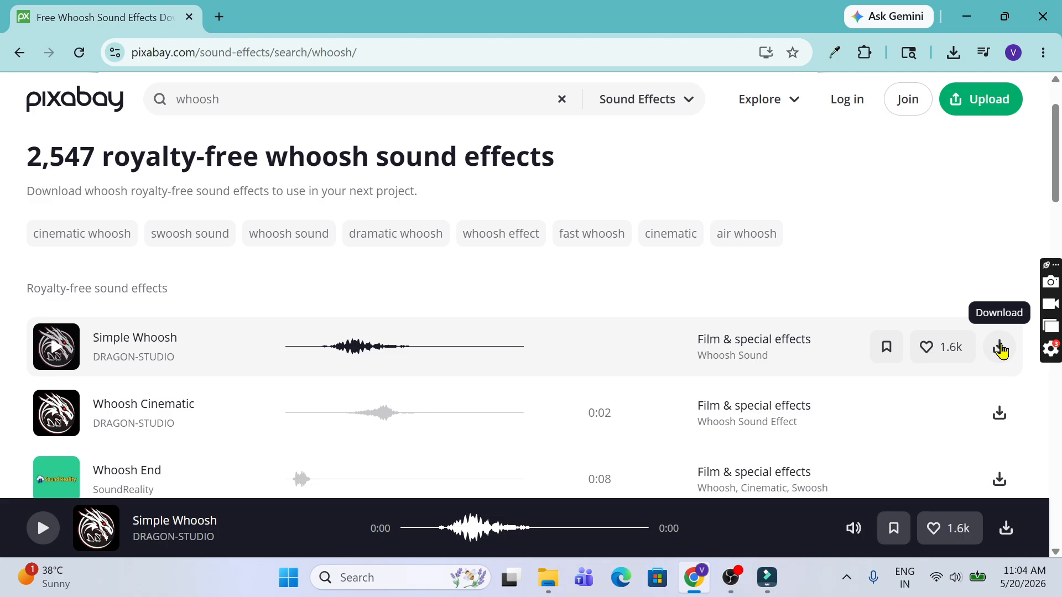
click(1000, 349)
click(756, 225)
click(551, 578)
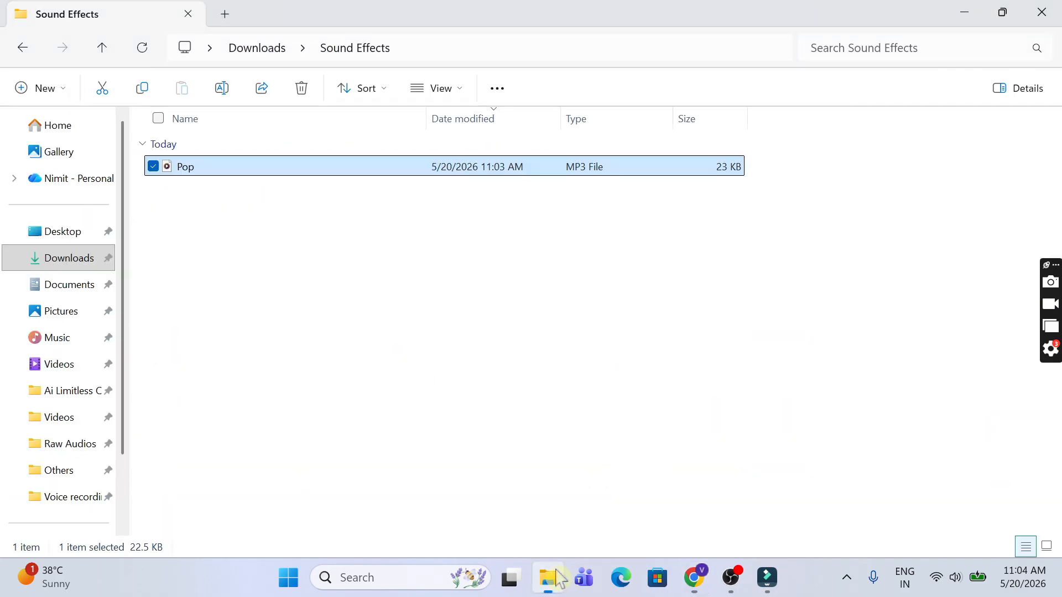
Step: Rename the downloaded MP3 to Whoosh and move it into the Sound Effects folder
click(25, 49)
click(210, 234)
click(211, 235)
text(Whoosh)
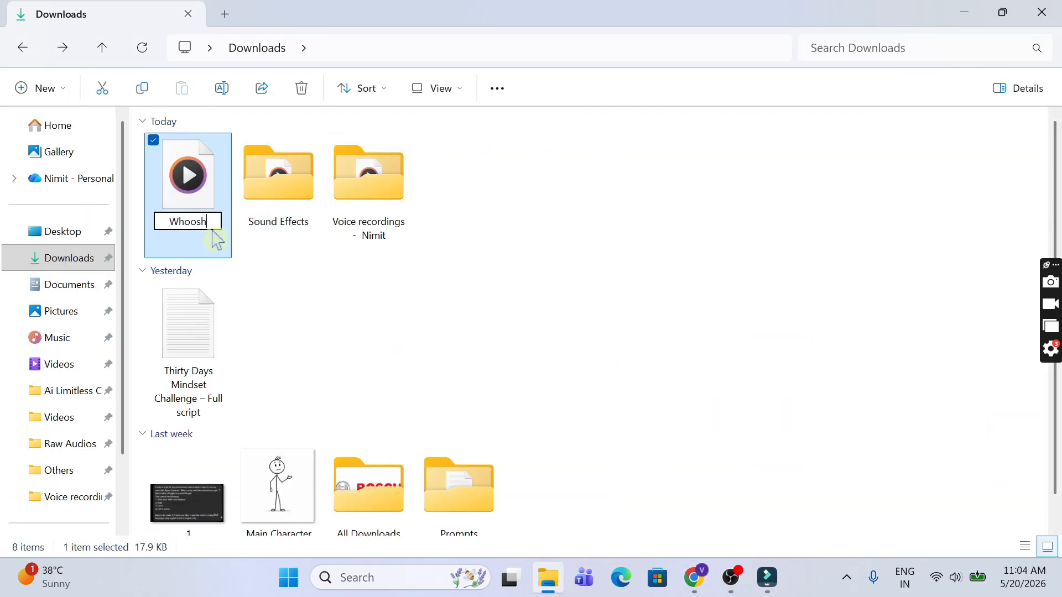
key(Return)
key(ctrl+x)
double_click(277, 206)
key(ctrl+v)
Step: Set the playhead at the MINDSET clip start and drag Whoosh onto Audio 2
click(765, 578)
drag(348, 395, 358, 396)
key(alt+Tab)
drag(227, 192, 357, 518)
key(alt+Tab)
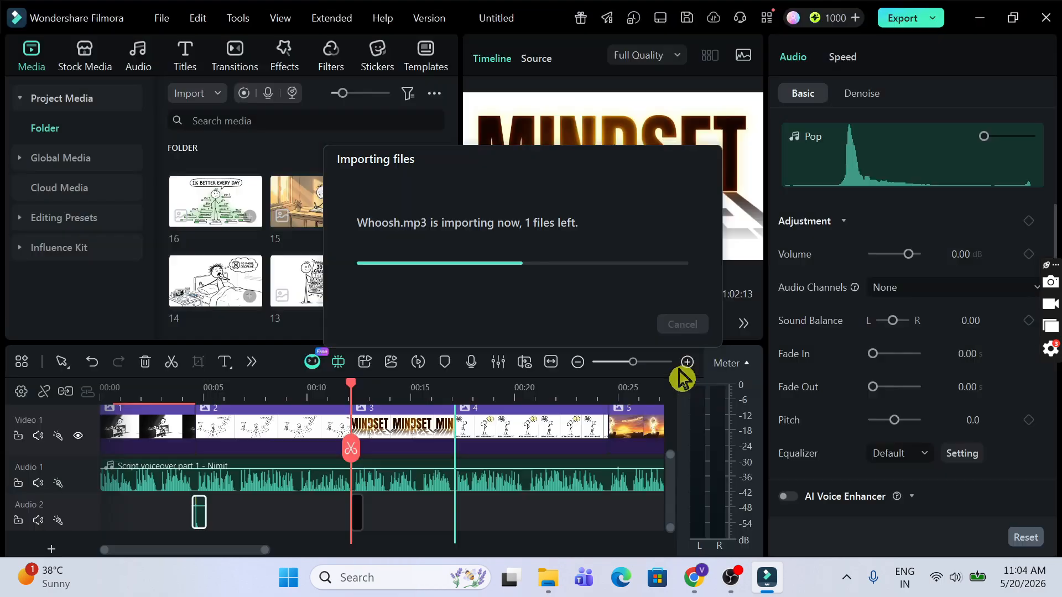
Step: Nudge the Whoosh clip slightly earlier and add Fast Wipe Right before the MINDSET clip
click(686, 364)
drag(430, 520, 412, 535)
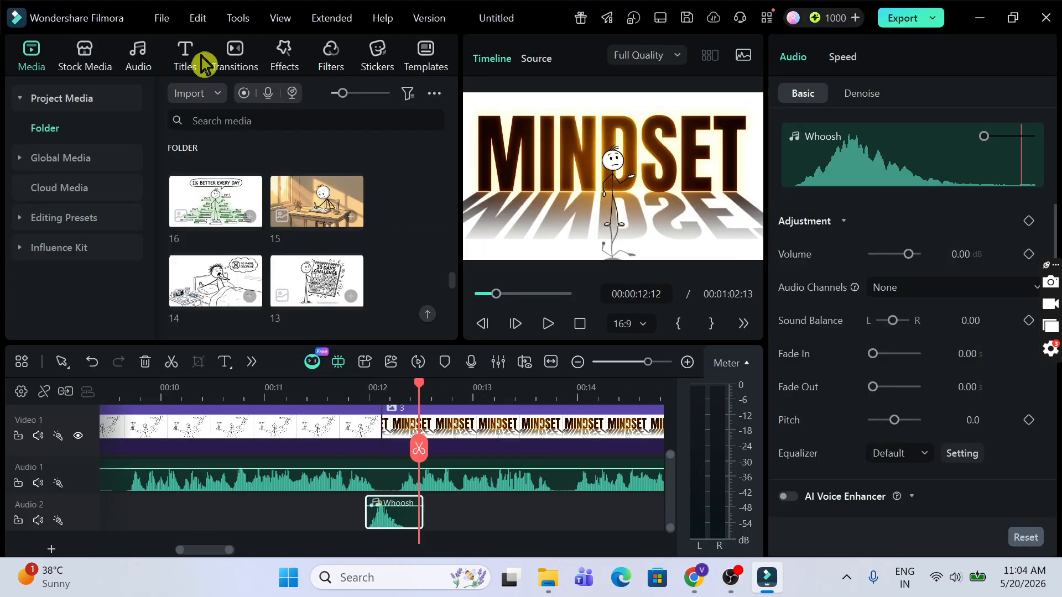
click(235, 55)
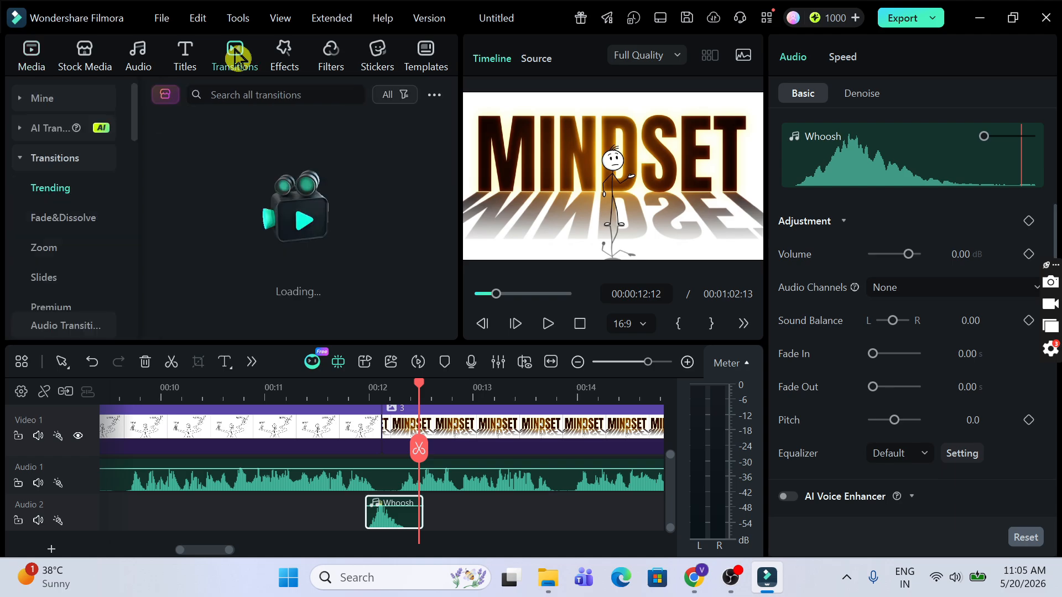
click(261, 95)
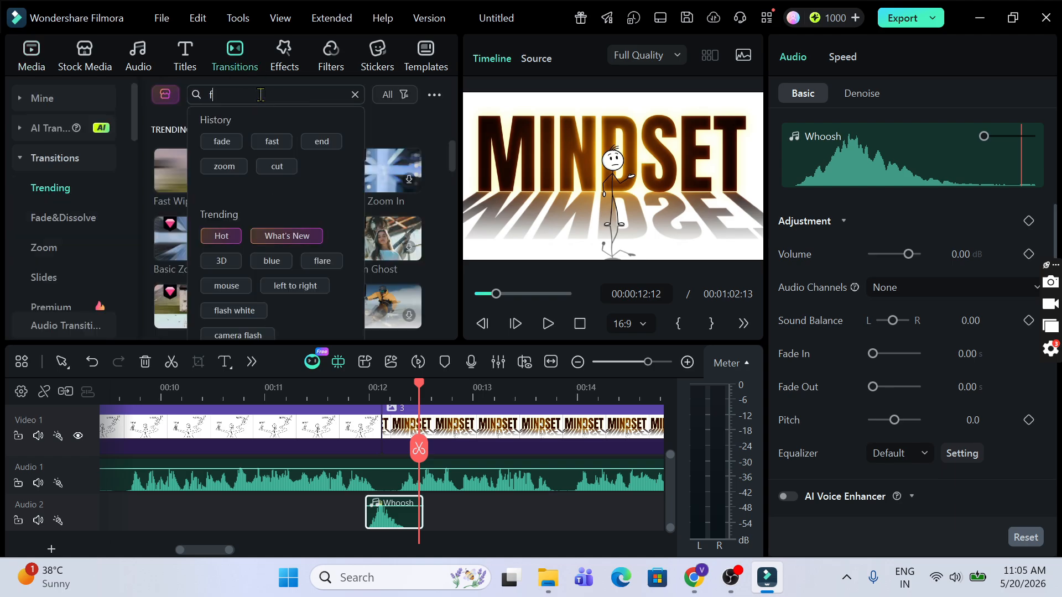
text(fast)
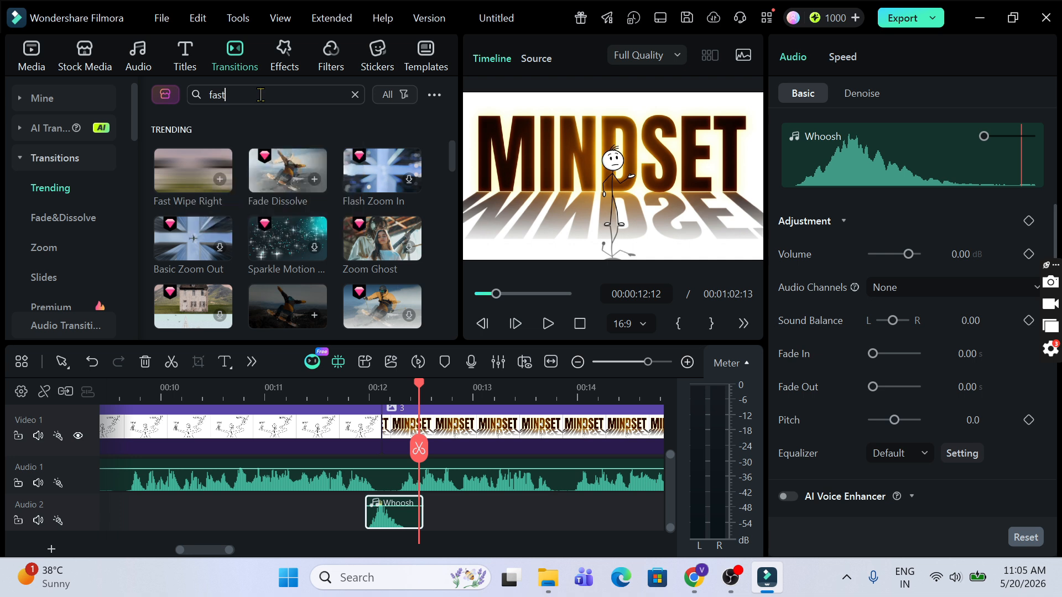
key(Return)
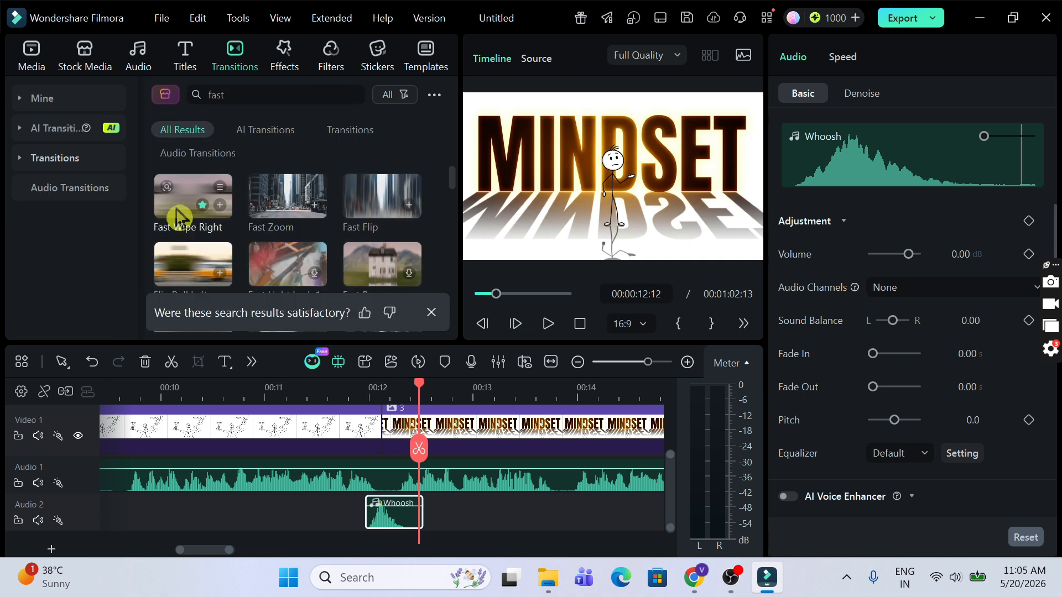
drag(173, 213, 380, 438)
Step: Set the Fast Wipe Right duration to 1 second and play it back from 00:10:19
click(308, 446)
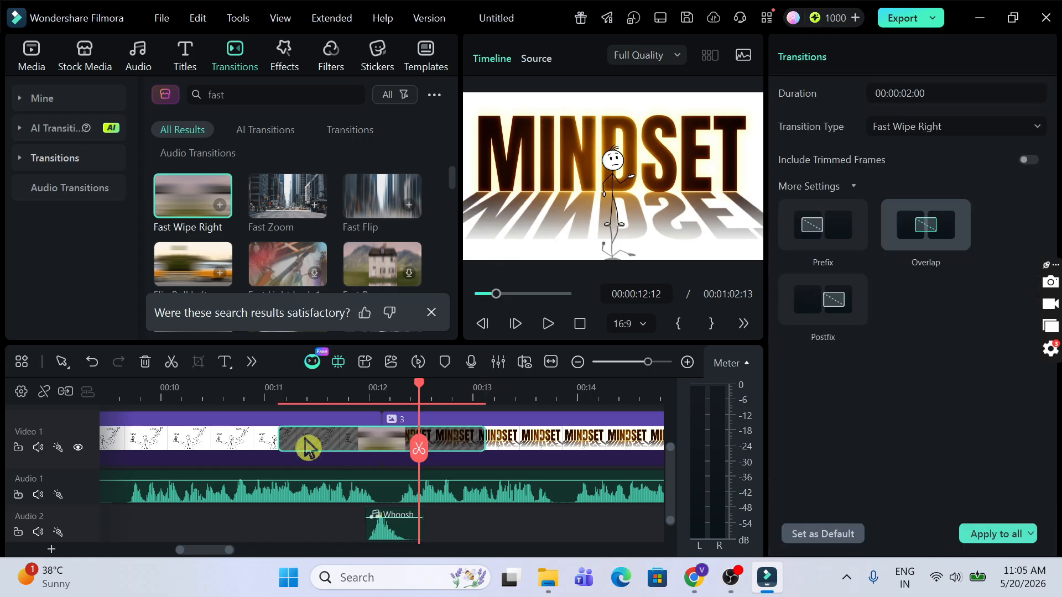
click(912, 92)
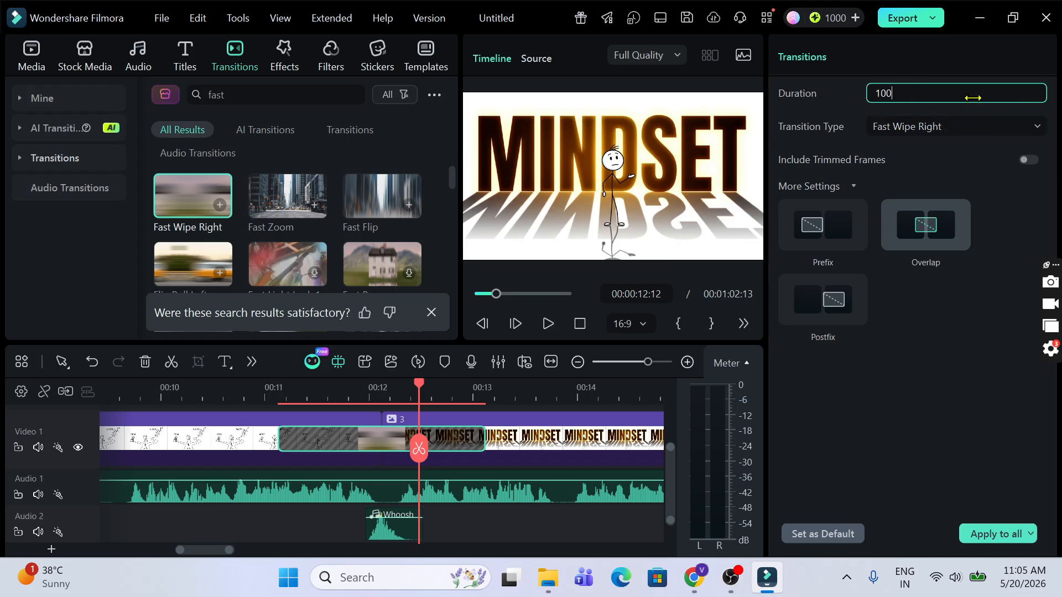
key(Return)
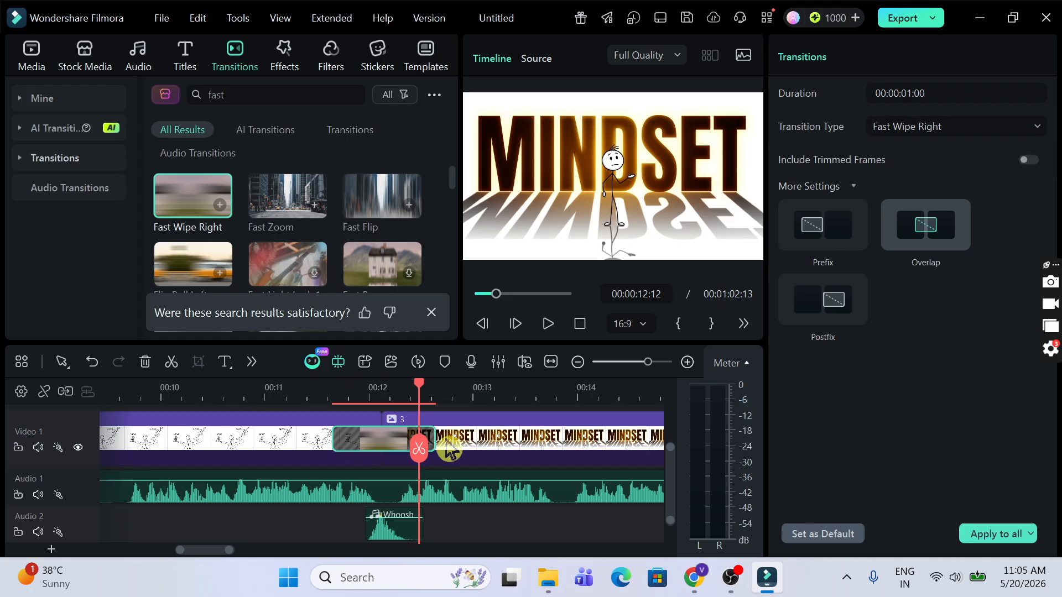
click(577, 362)
click(302, 400)
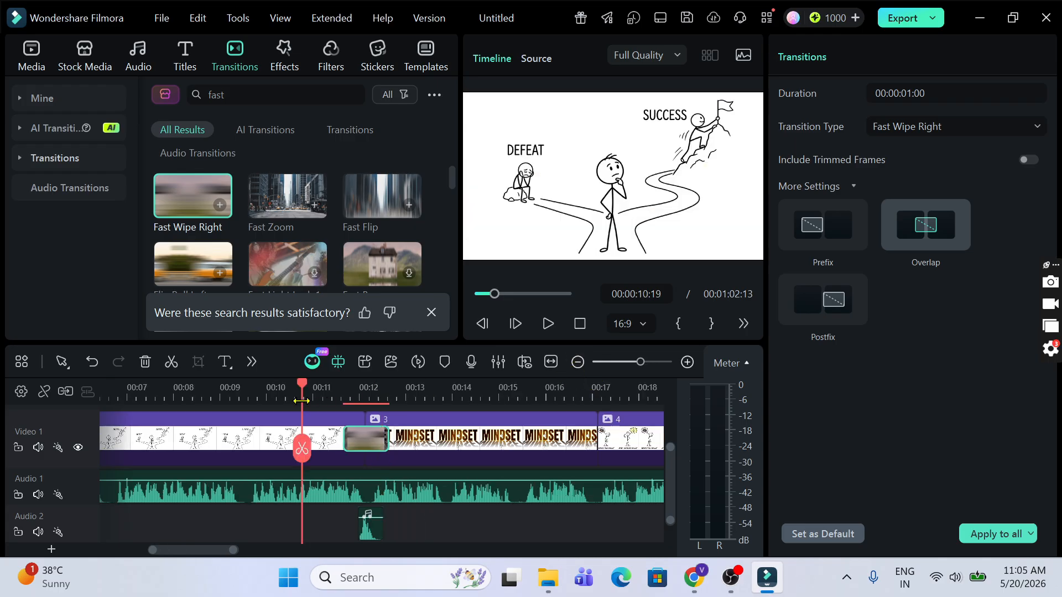
key(space)
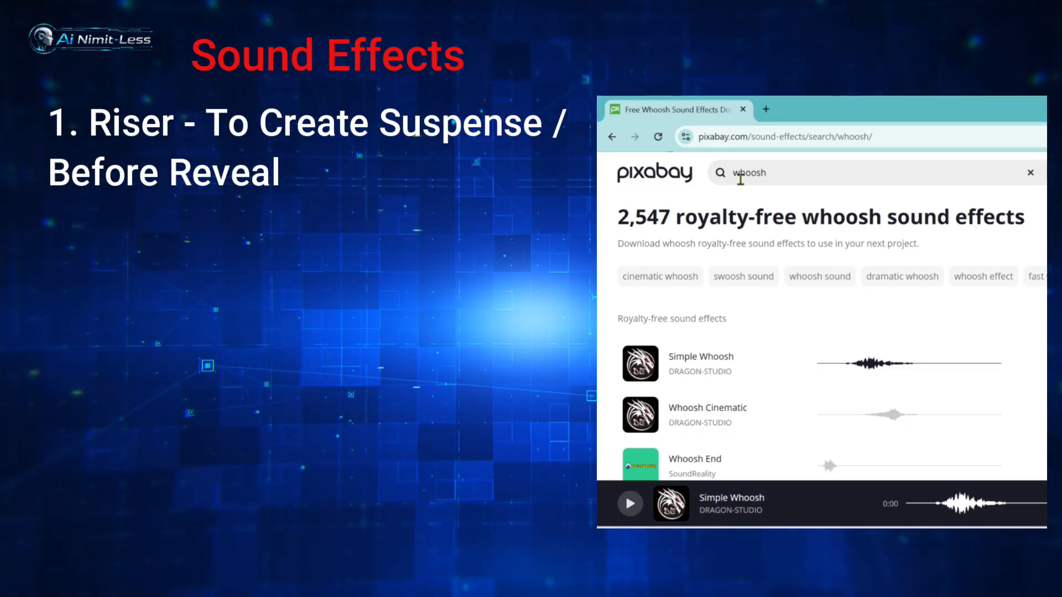
click(741, 179)
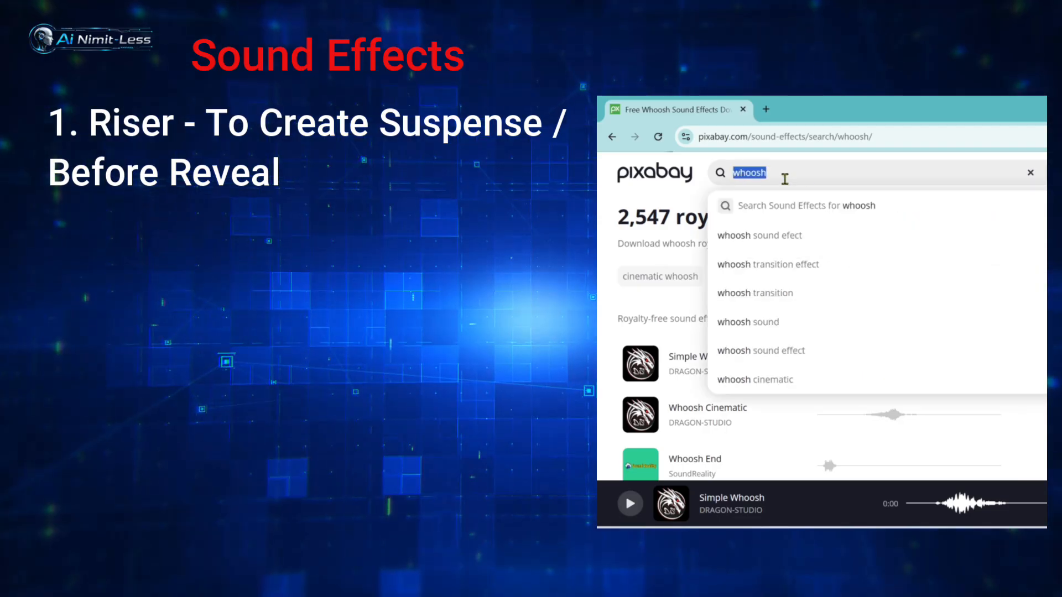
text(riser)
key(Return)
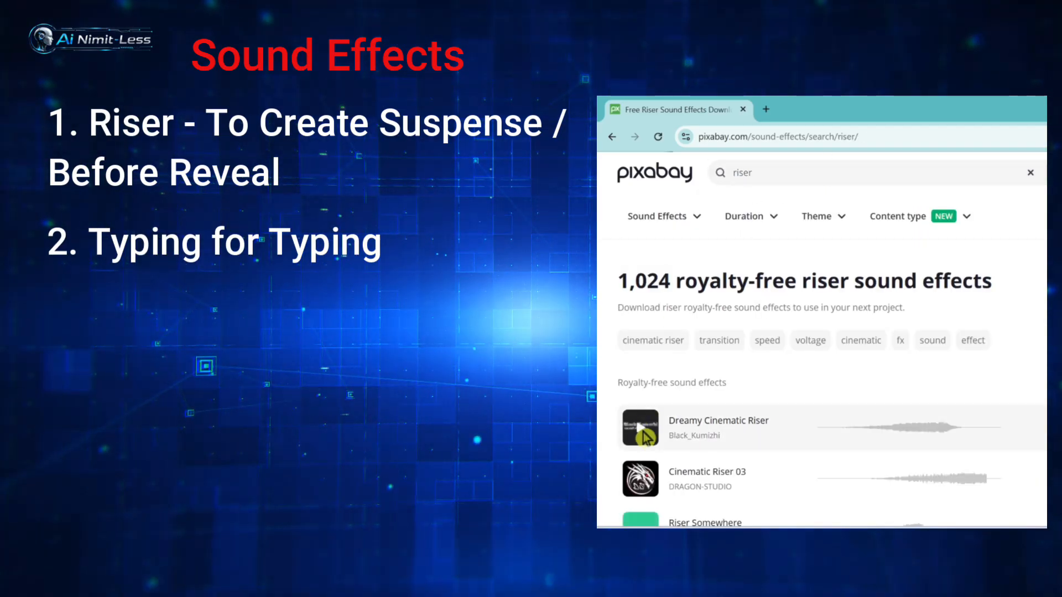
click(645, 435)
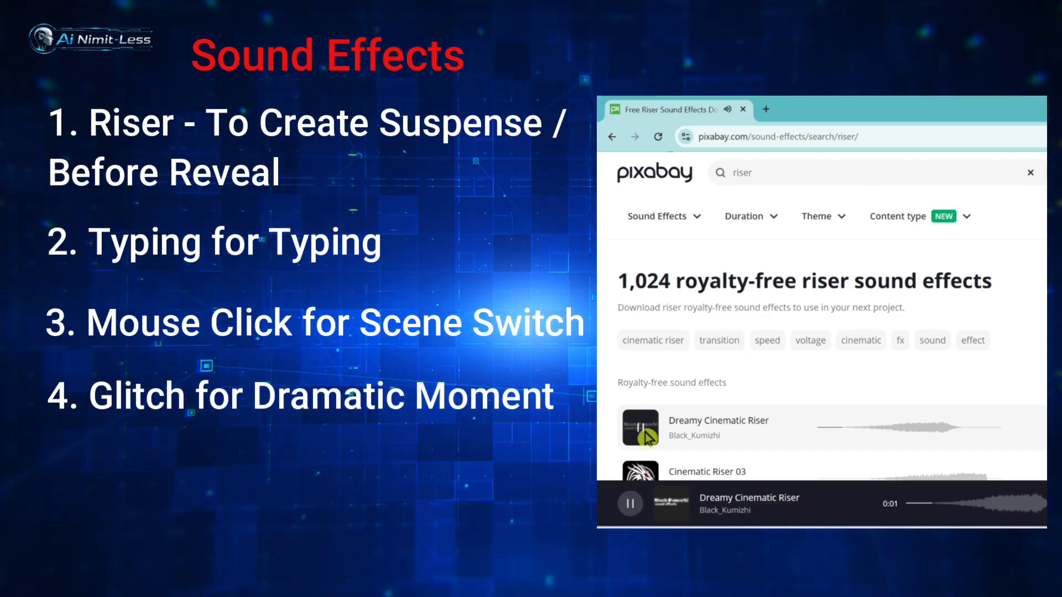
scroll(647, 437, down, 1)
click(642, 416)
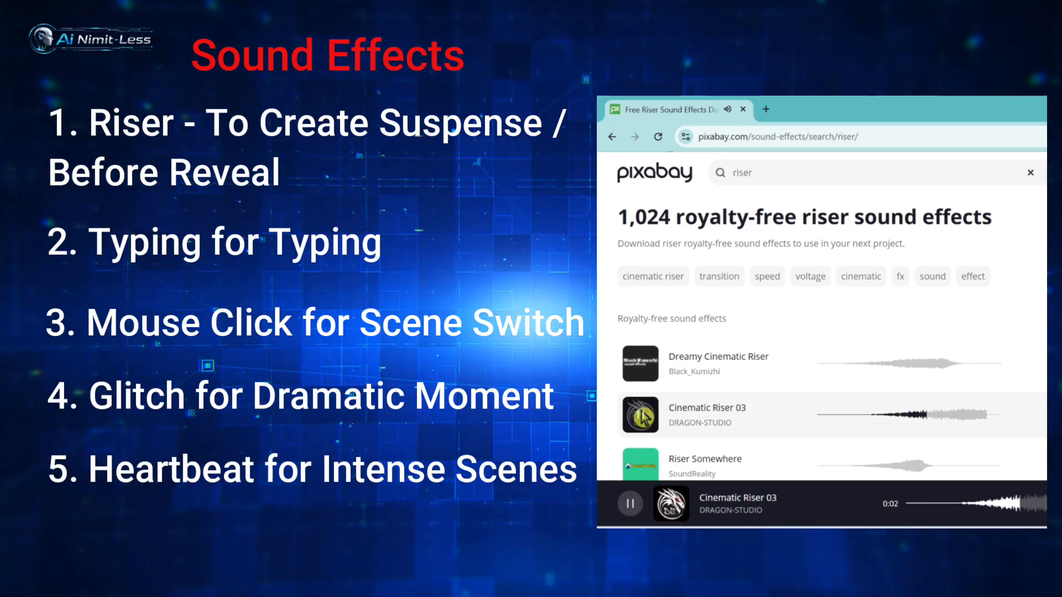
scroll(643, 387, down, 2)
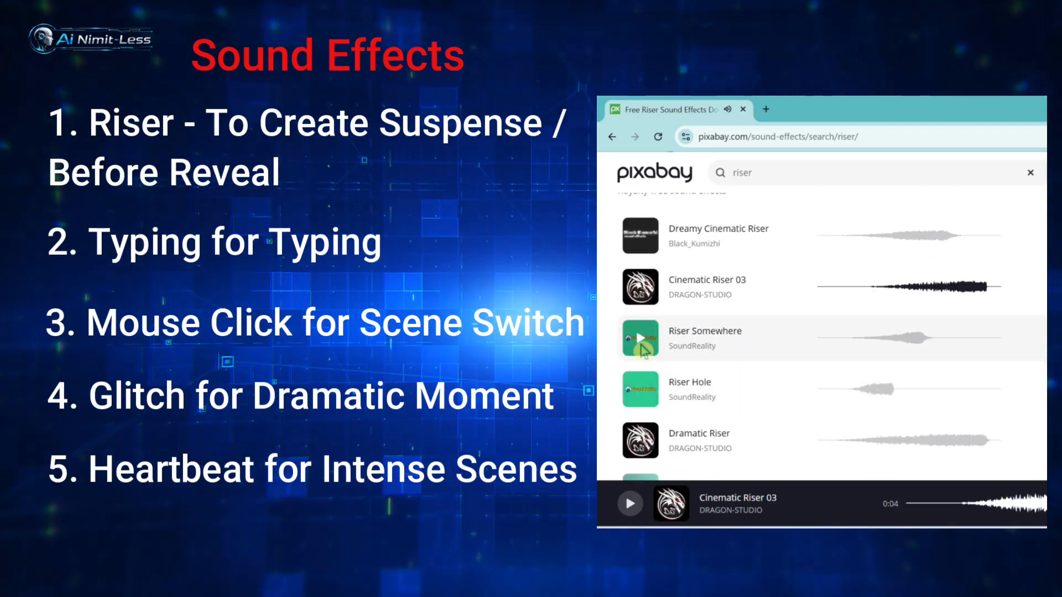
click(642, 348)
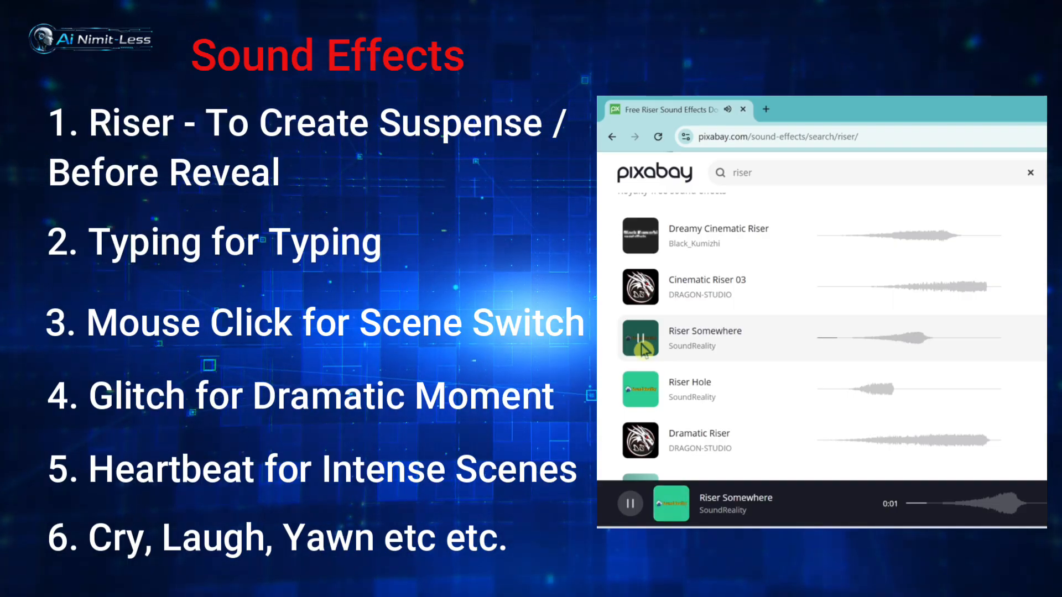
click(640, 389)
scroll(710, 343, up, 3)
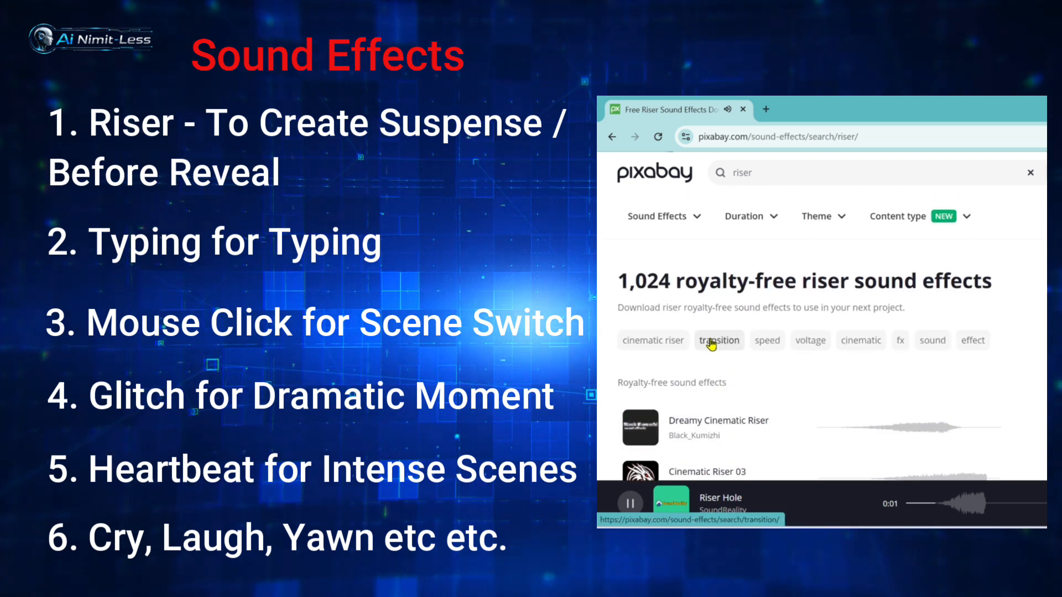
click(612, 137)
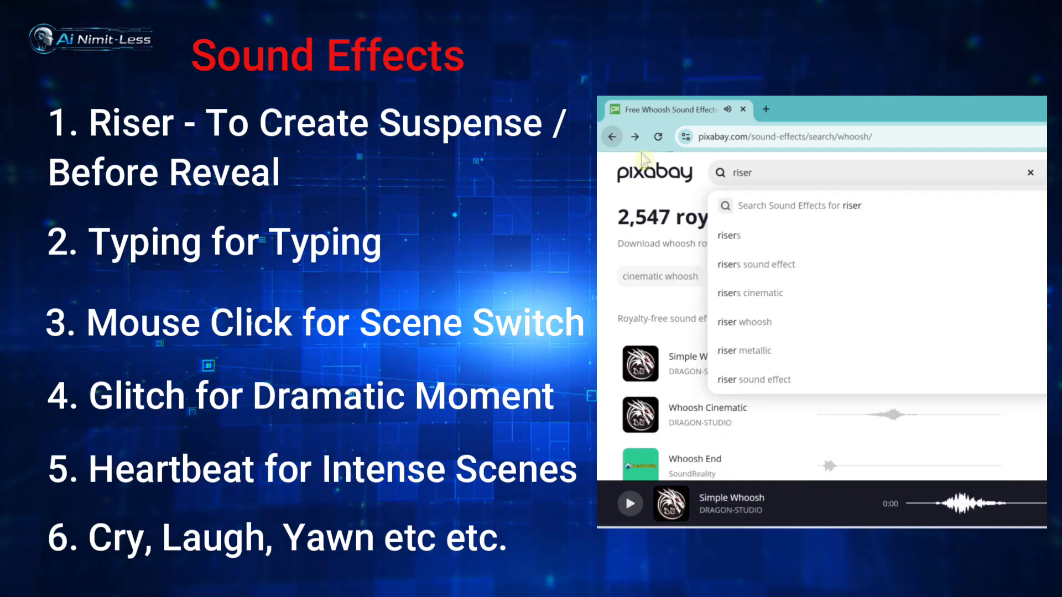
click(612, 137)
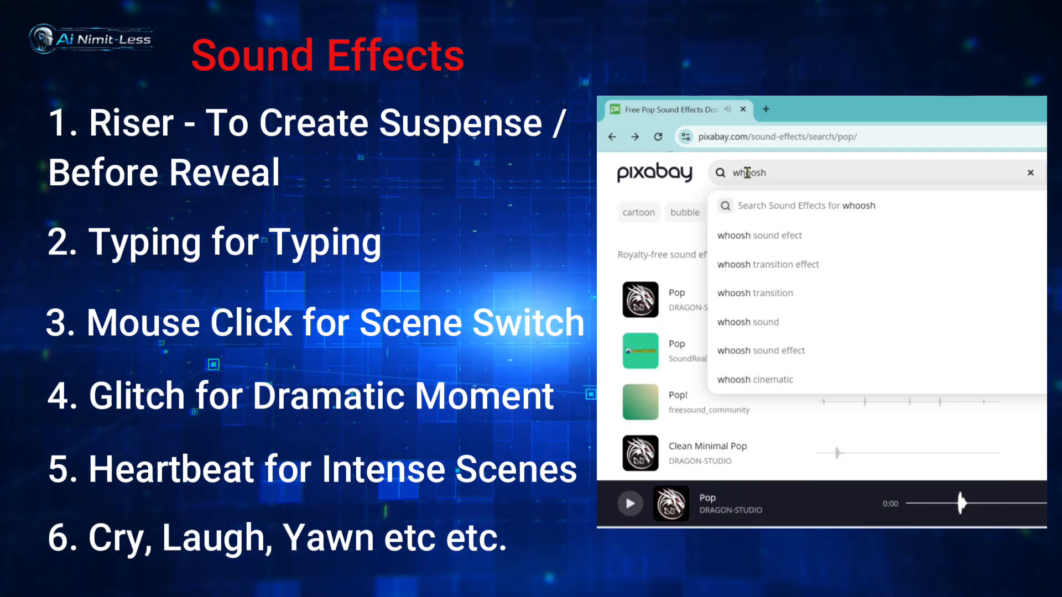
double_click(807, 174)
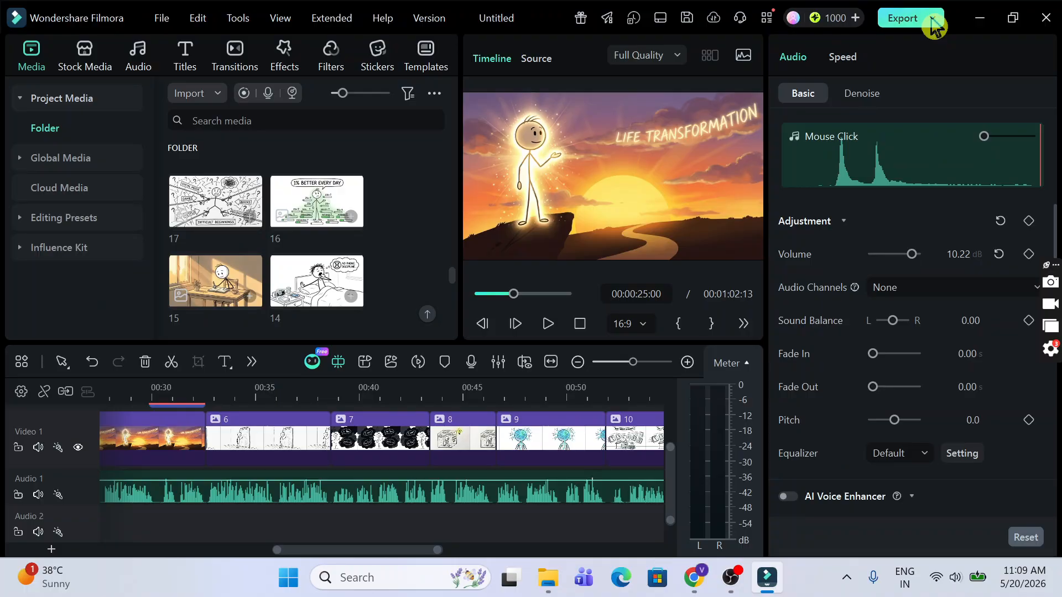
Step: Export 'Daily Habits and Mindset...' as a 1920*1080 High-quality MP4 and start rendering
click(934, 21)
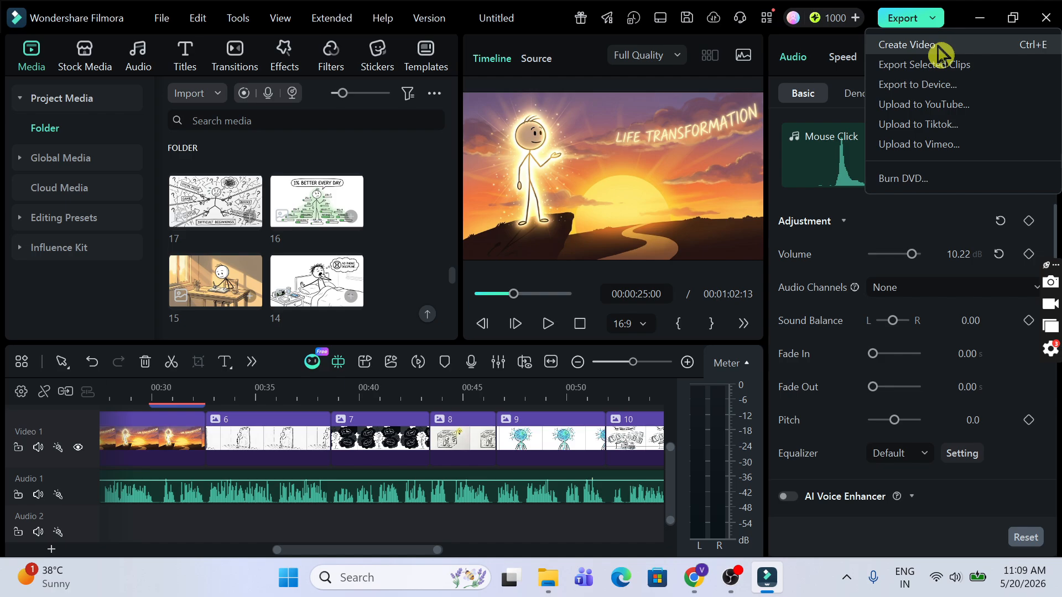
click(938, 47)
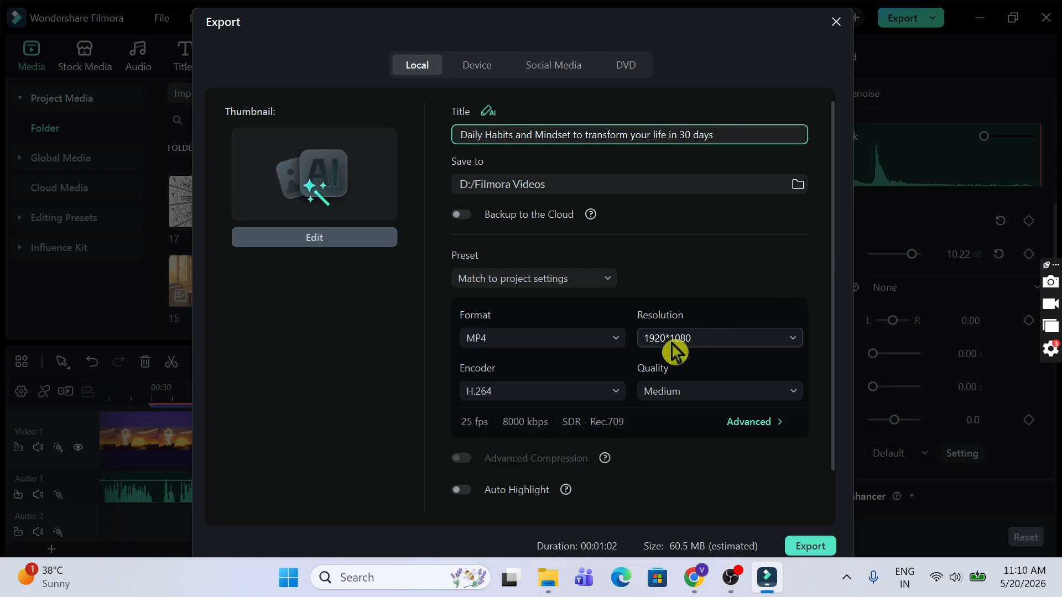
click(716, 347)
click(721, 394)
click(708, 476)
scroll(834, 419, down, 2)
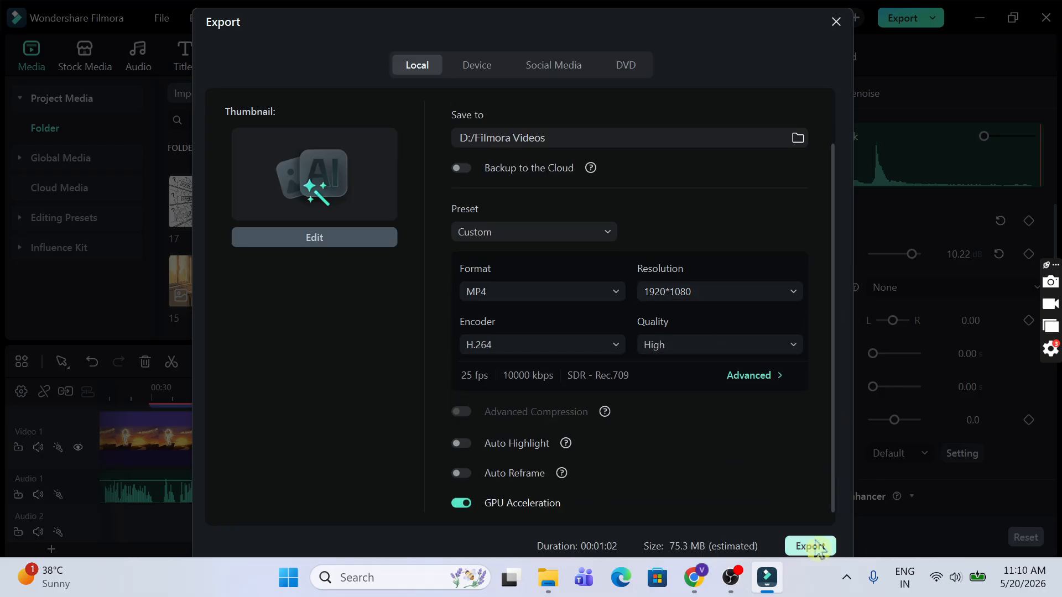
click(810, 548)
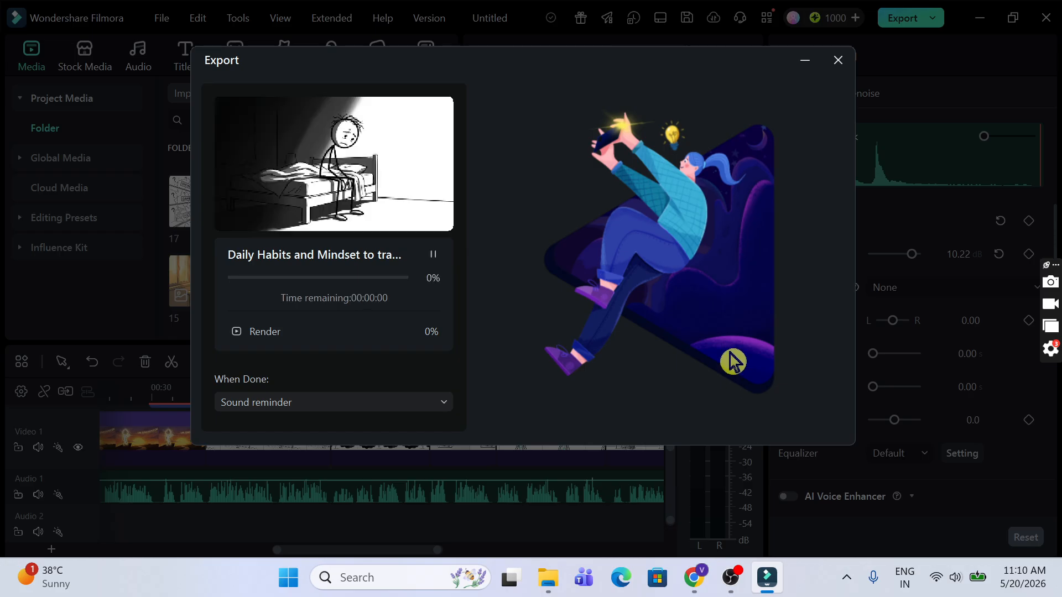